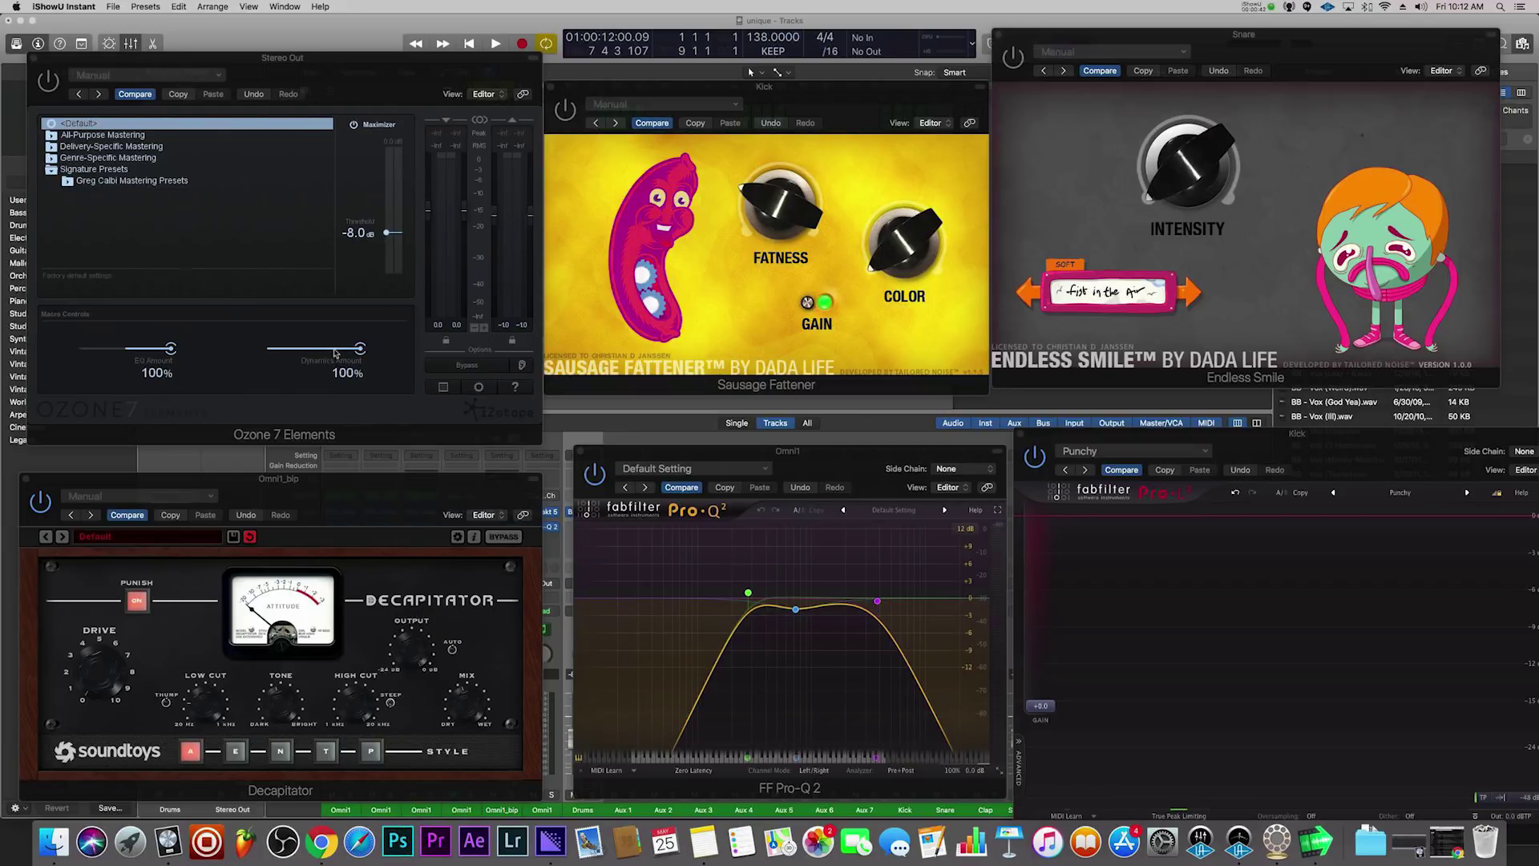
- Bypass Ozone 7 Elements on the Stereo Out and move its window down to uncover the track list
left_click_drag(353, 72, 340, 70)
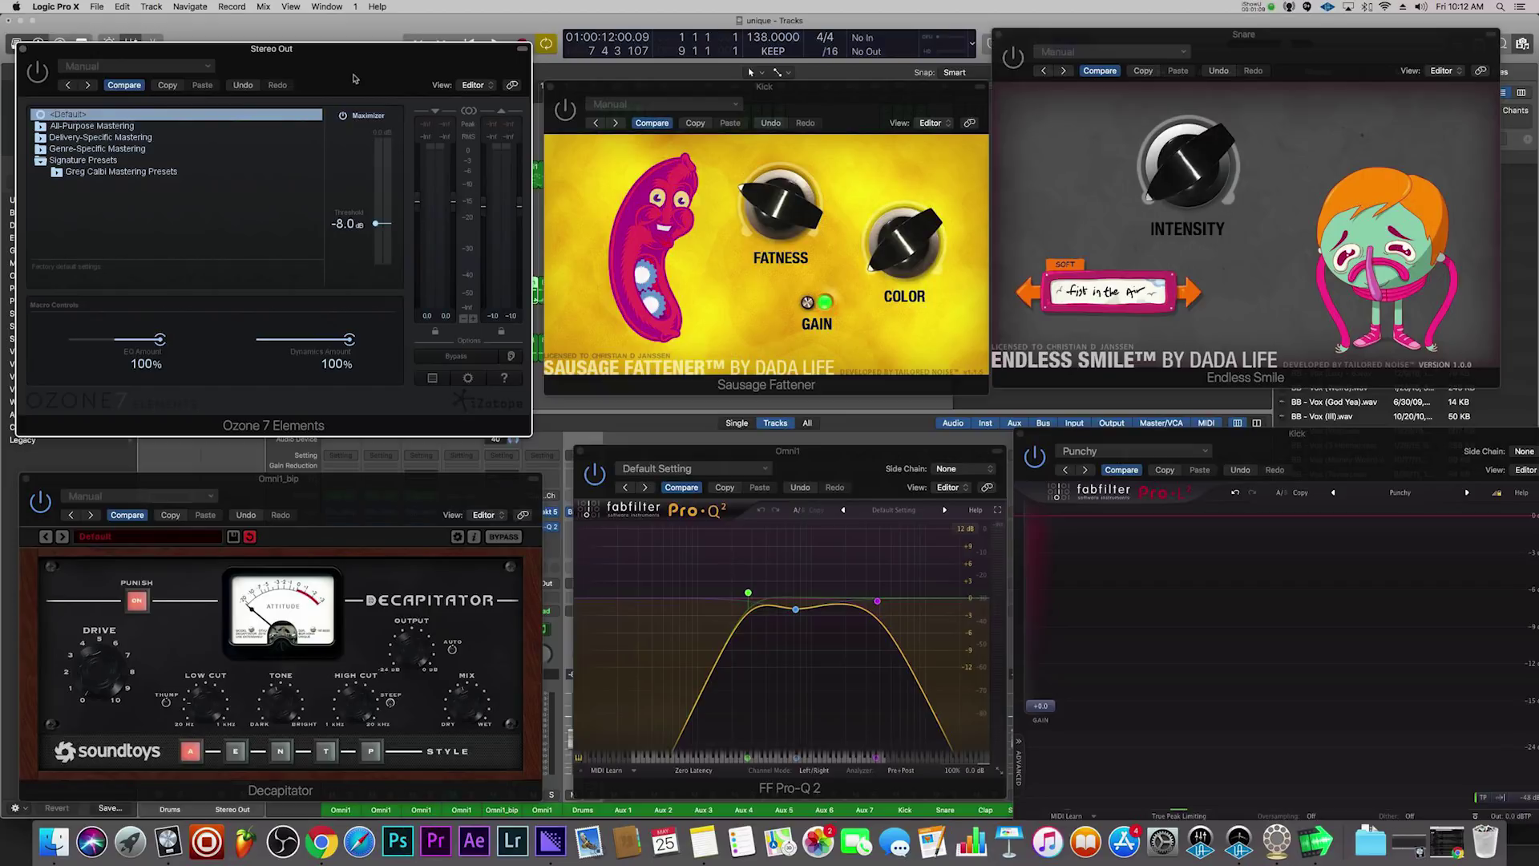
left_click_drag(354, 78, 367, 98)
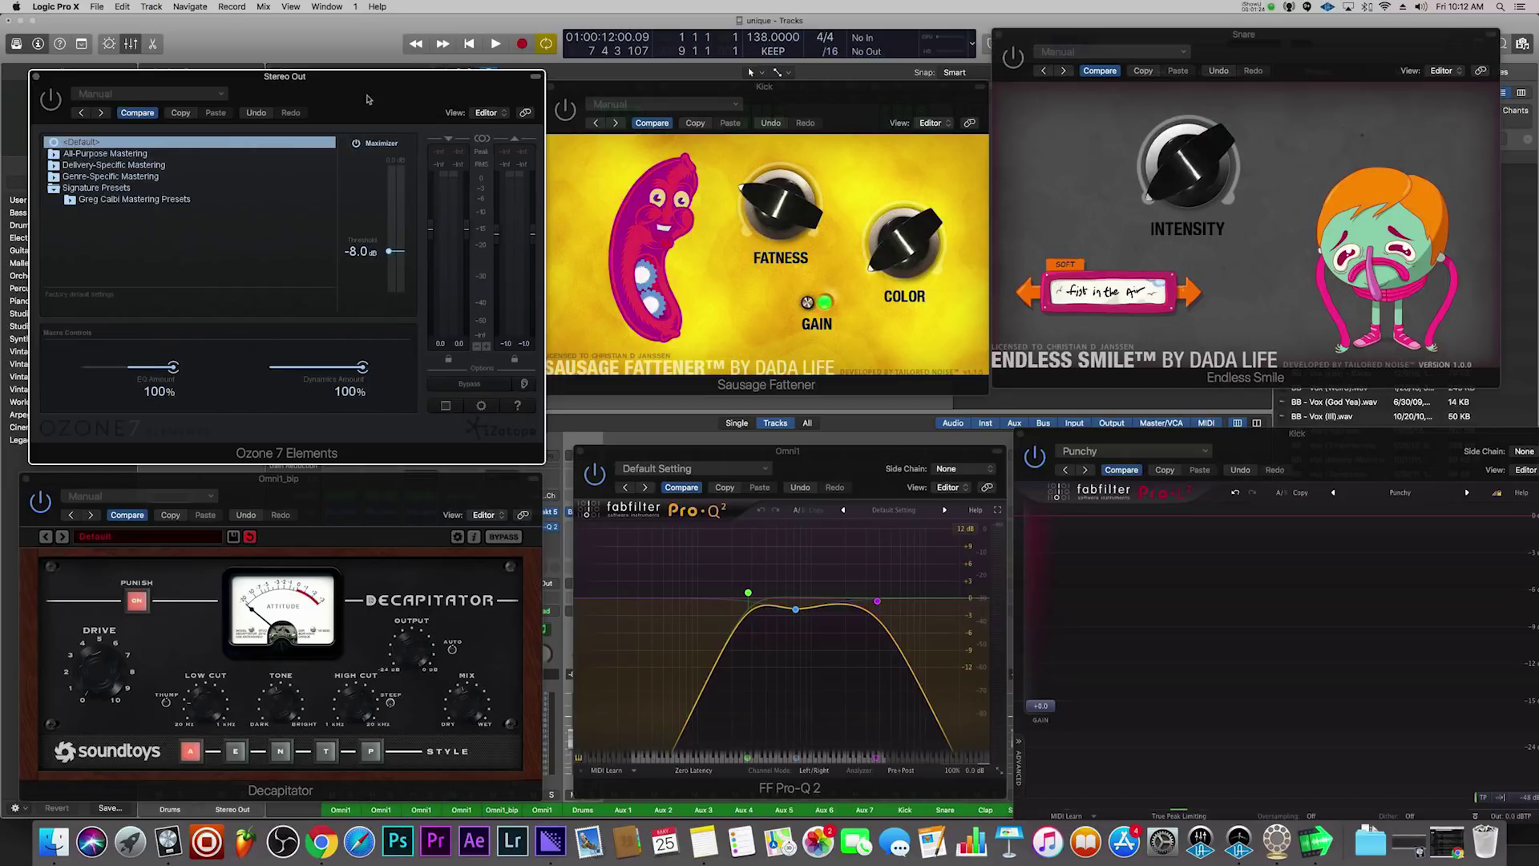
left_click(52, 102)
left_click_drag(423, 99, 448, 396)
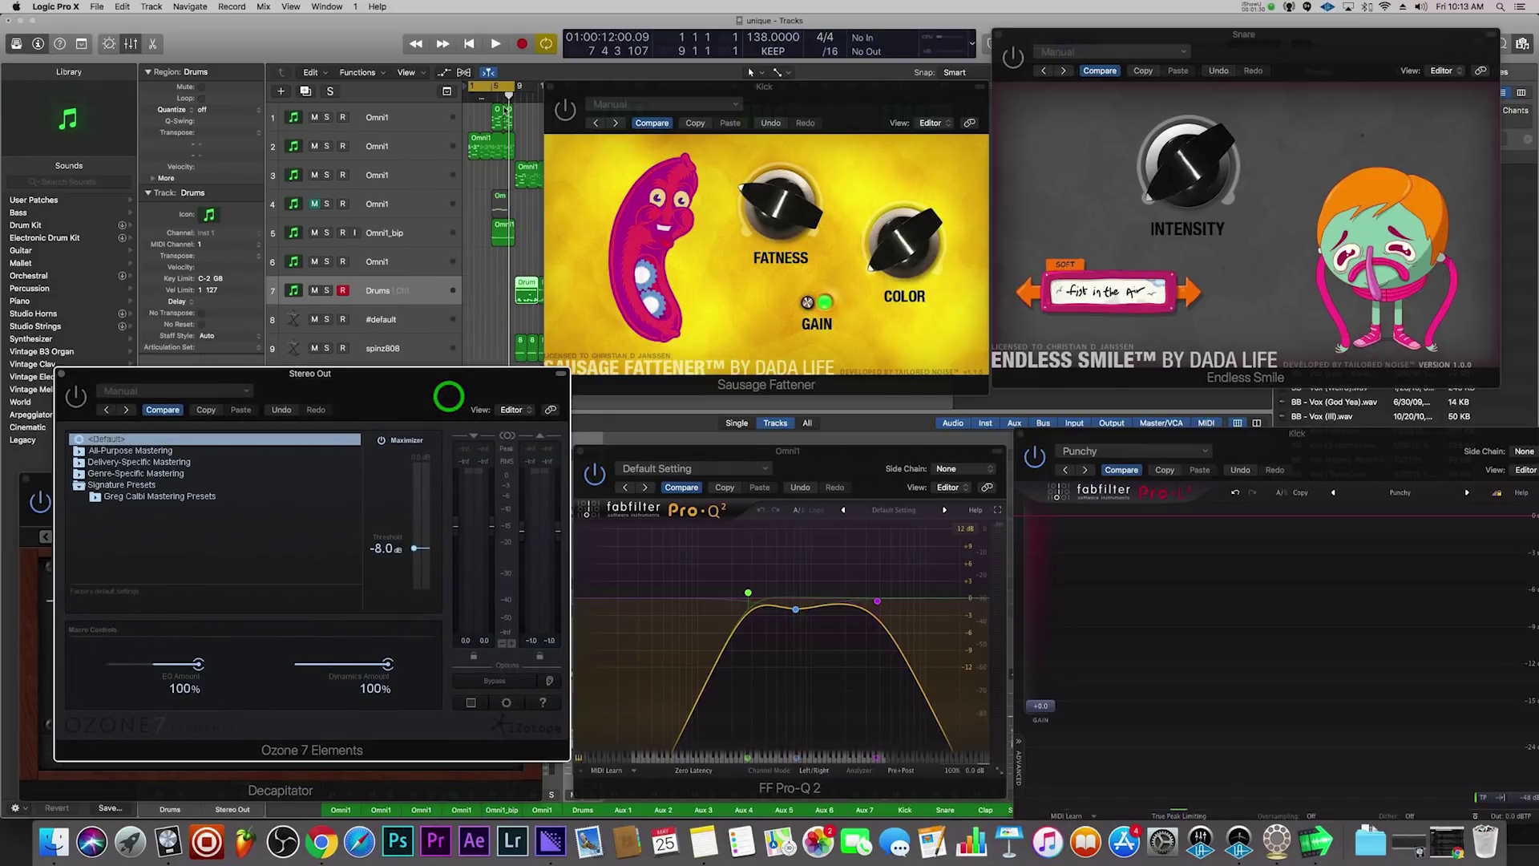
- Play the song without the mastering plug-in, moving the Sausage Fattener window aside and extending the cycle range to about bar 16
key("space")
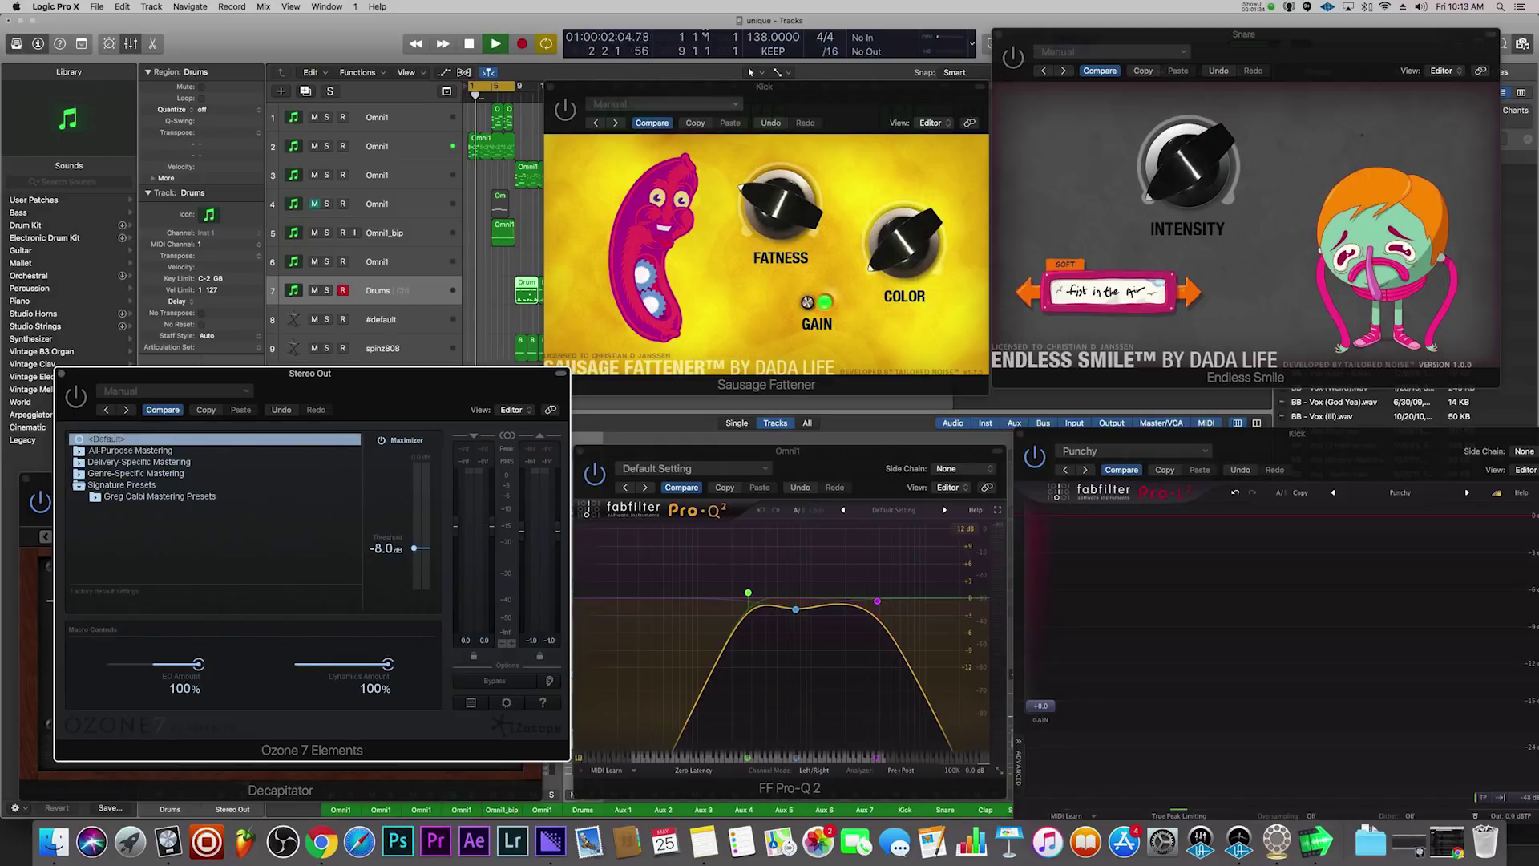
left_click_drag(634, 89, 910, 270)
left_click_drag(520, 90, 564, 92)
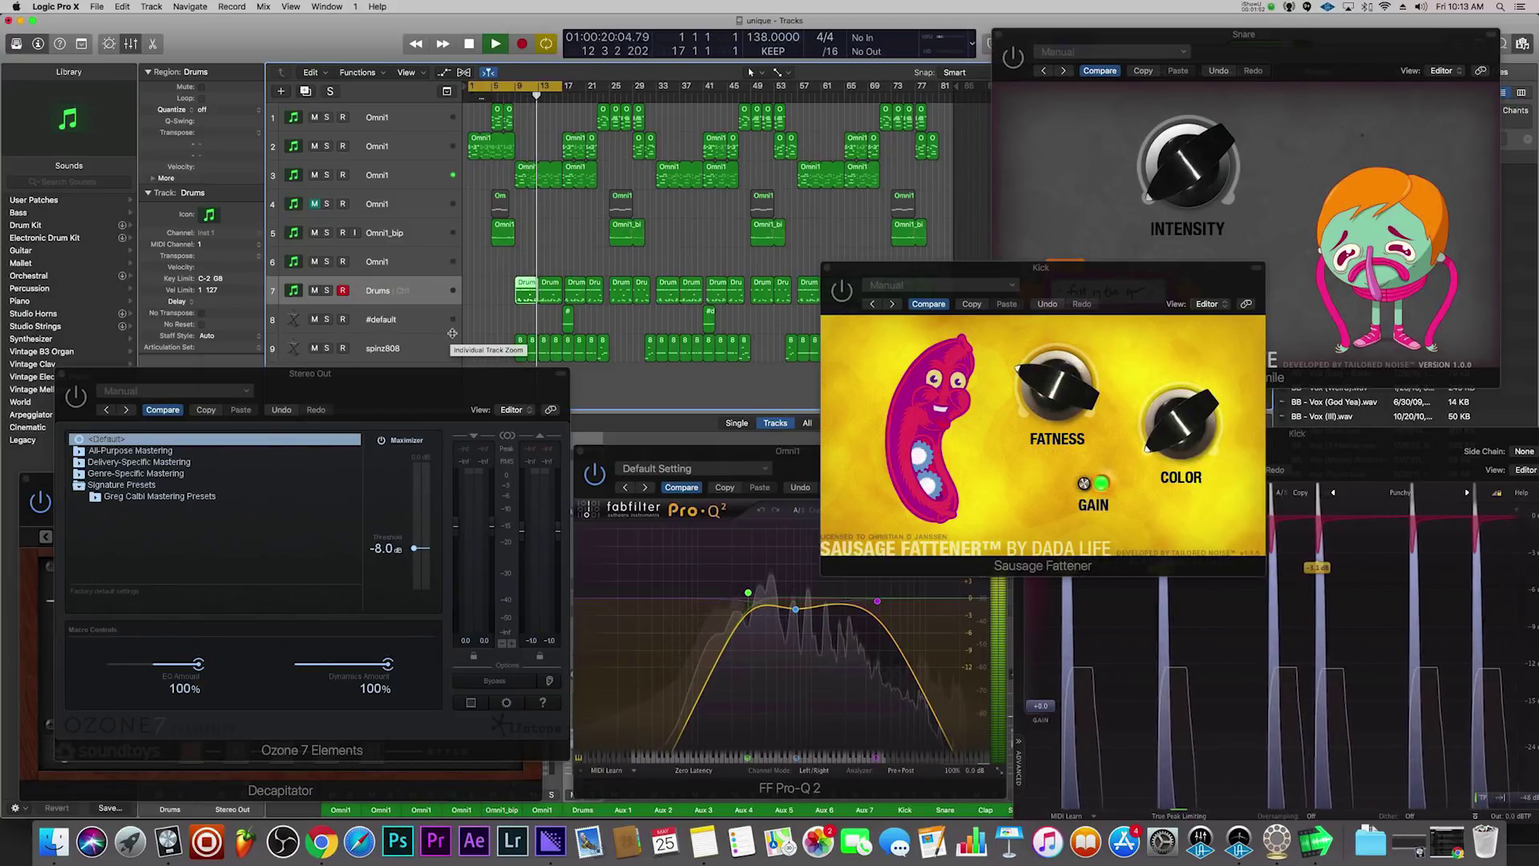
key("space")
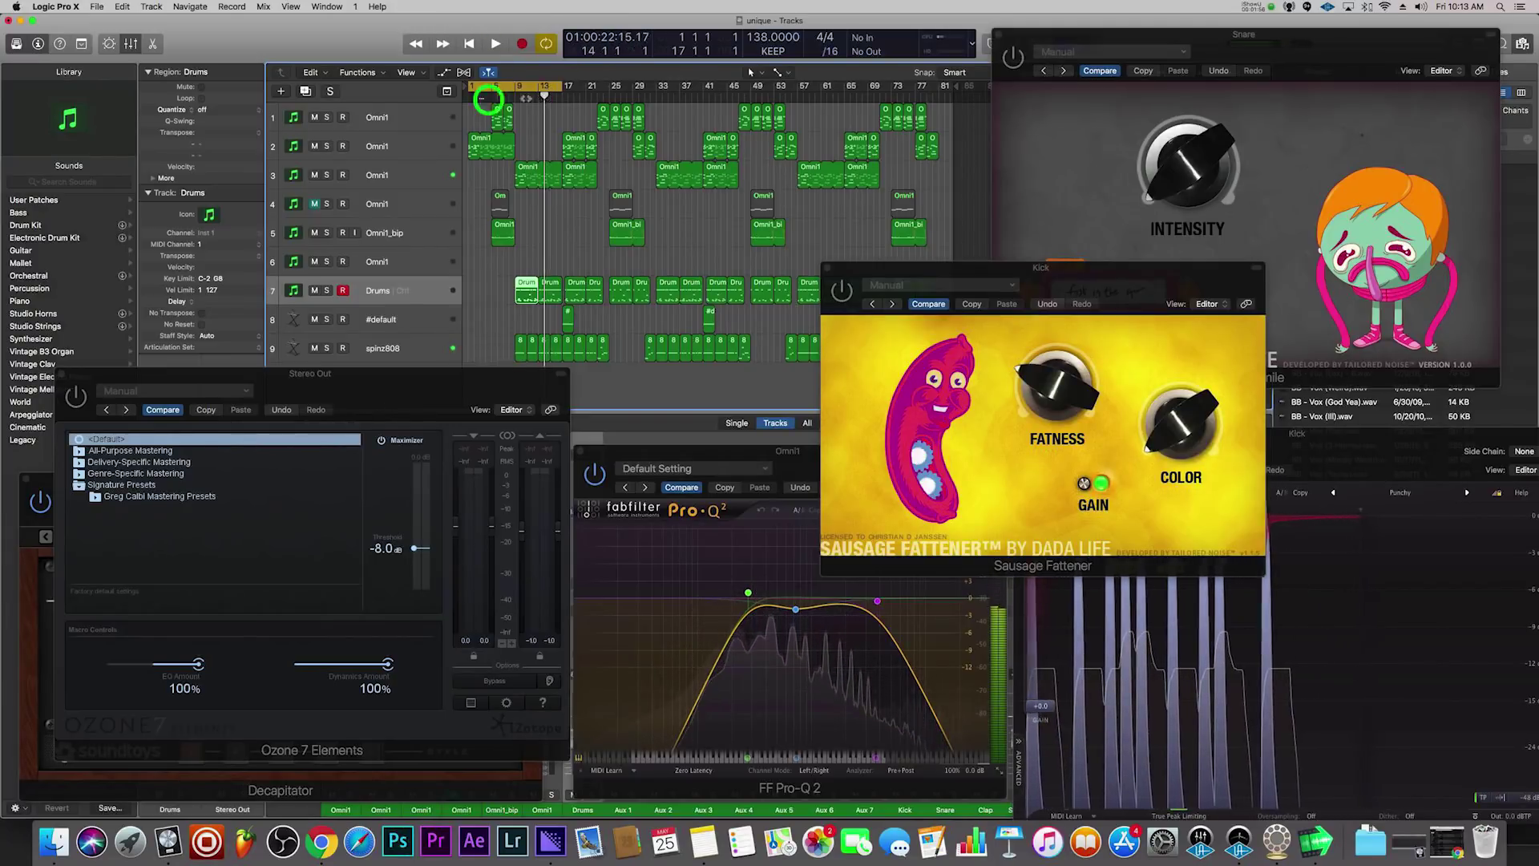
- Enable Ozone 7 Elements on the Stereo Out and replay the song from the start
key("Return")
left_click(97, 400)
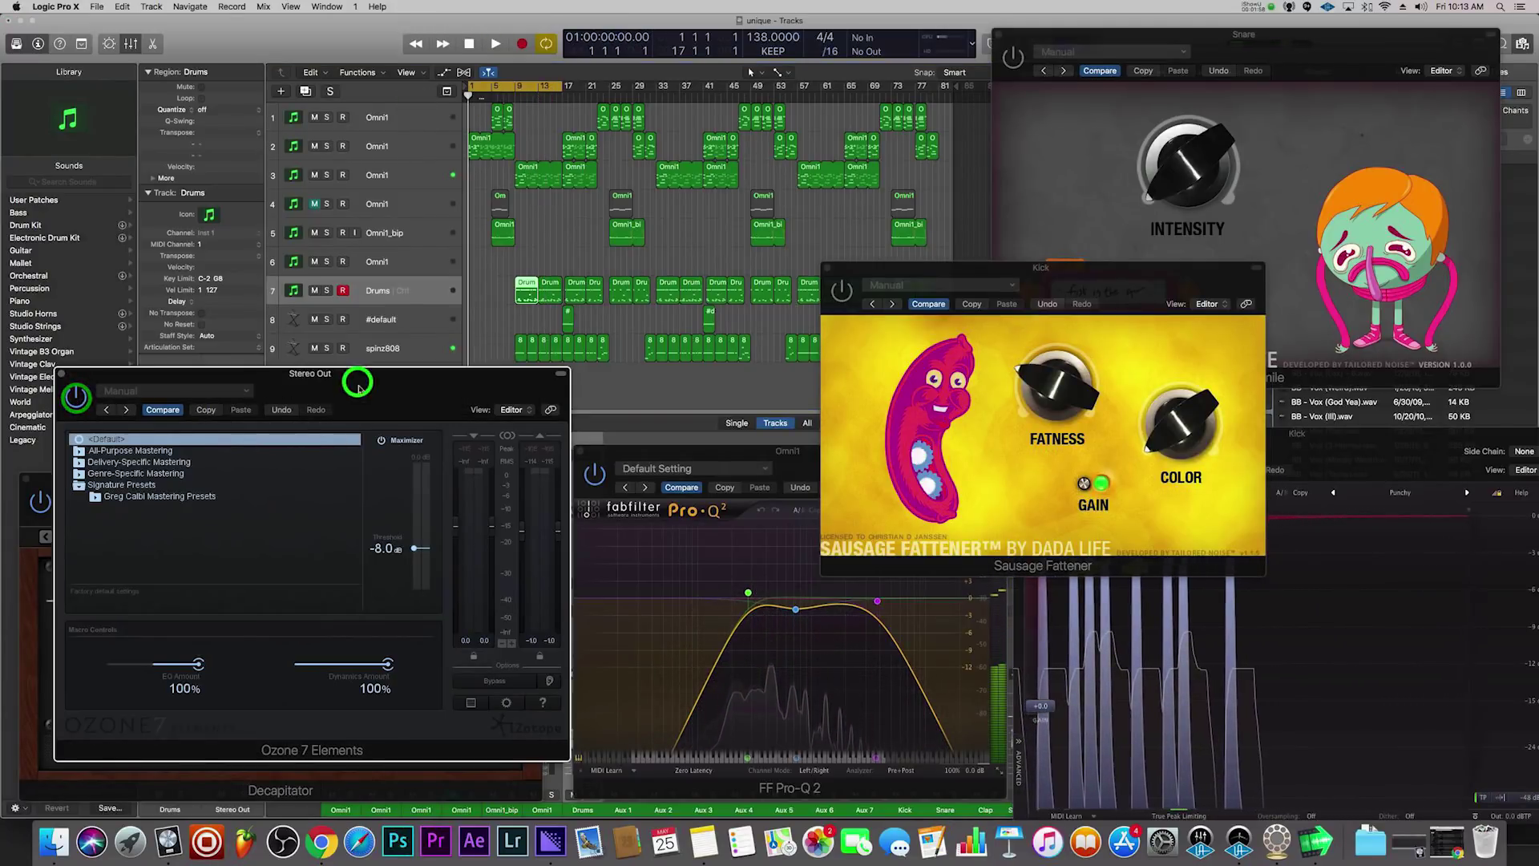
left_click_drag(97, 400, 63, 325)
key("space")
left_click_drag(394, 310, 393, 321)
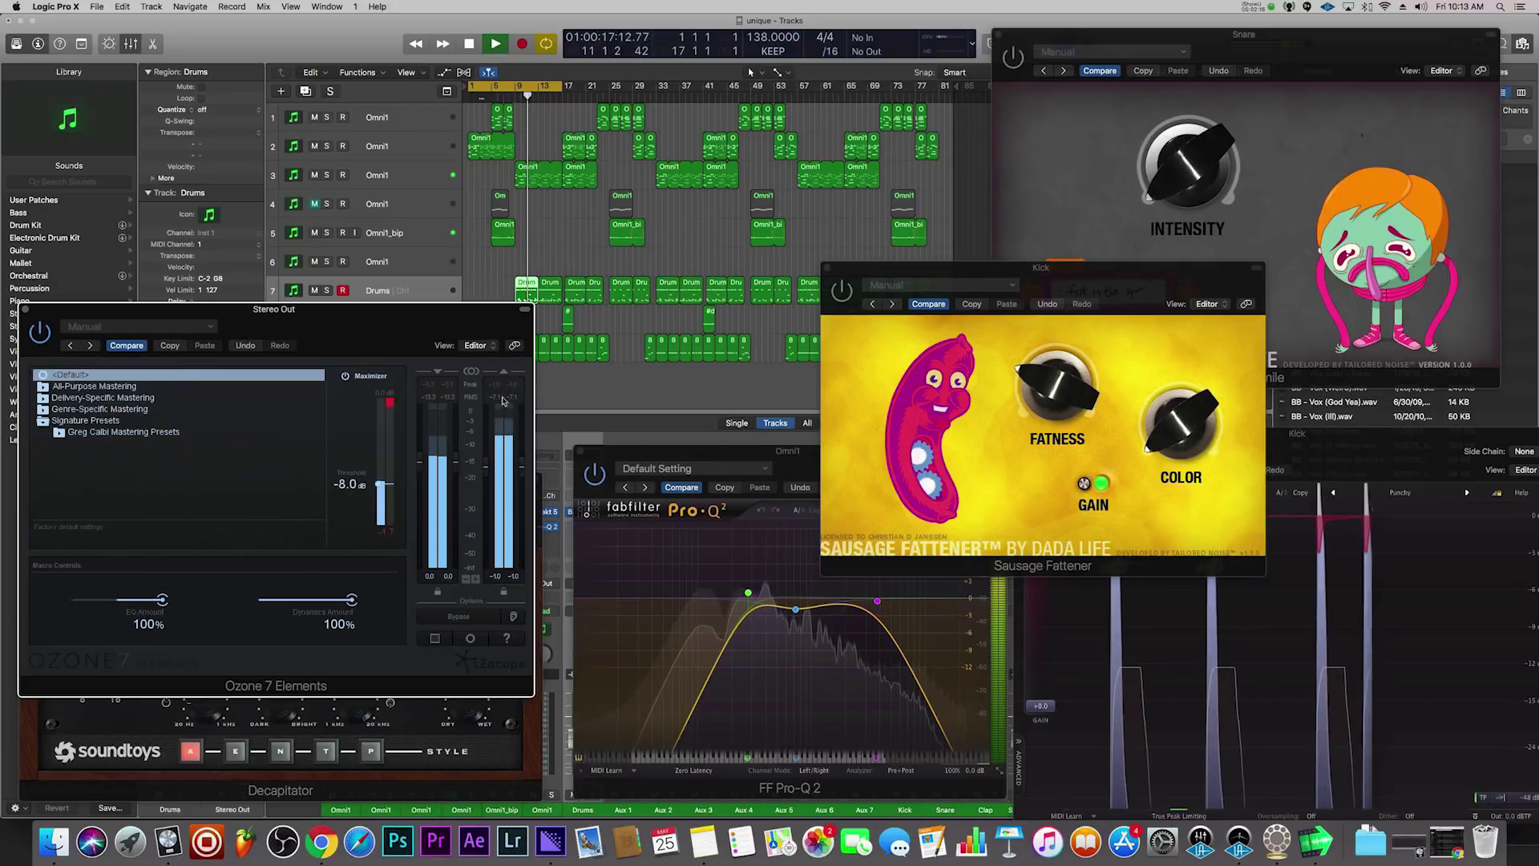
- Lower the Ozone Maximizer threshold to -11.0 dB while listening to the looped section
left_click(380, 487)
left_click_drag(379, 487, 379, 497)
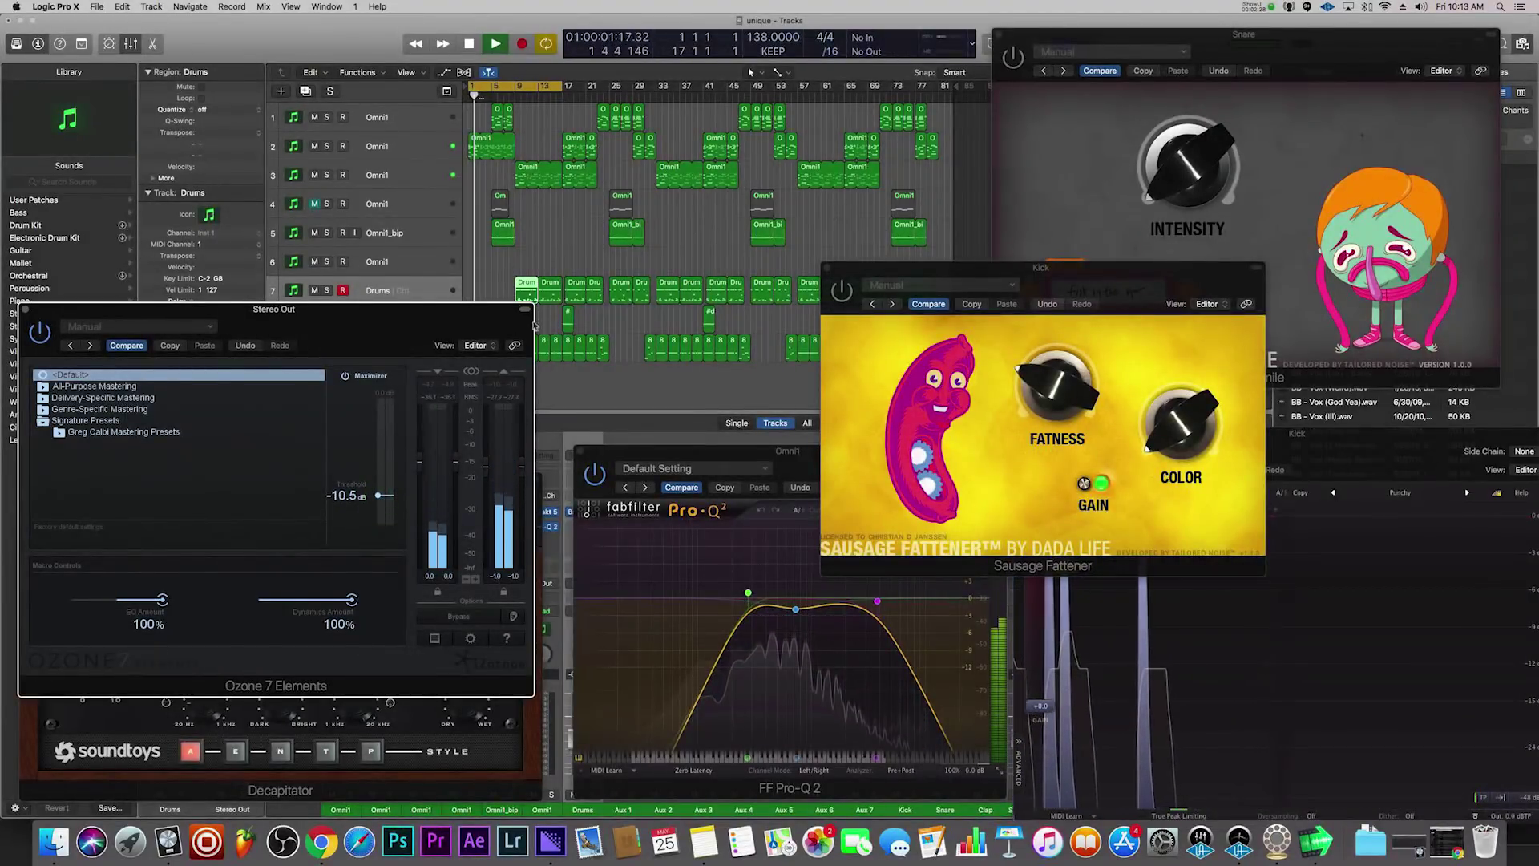
left_click(517, 87)
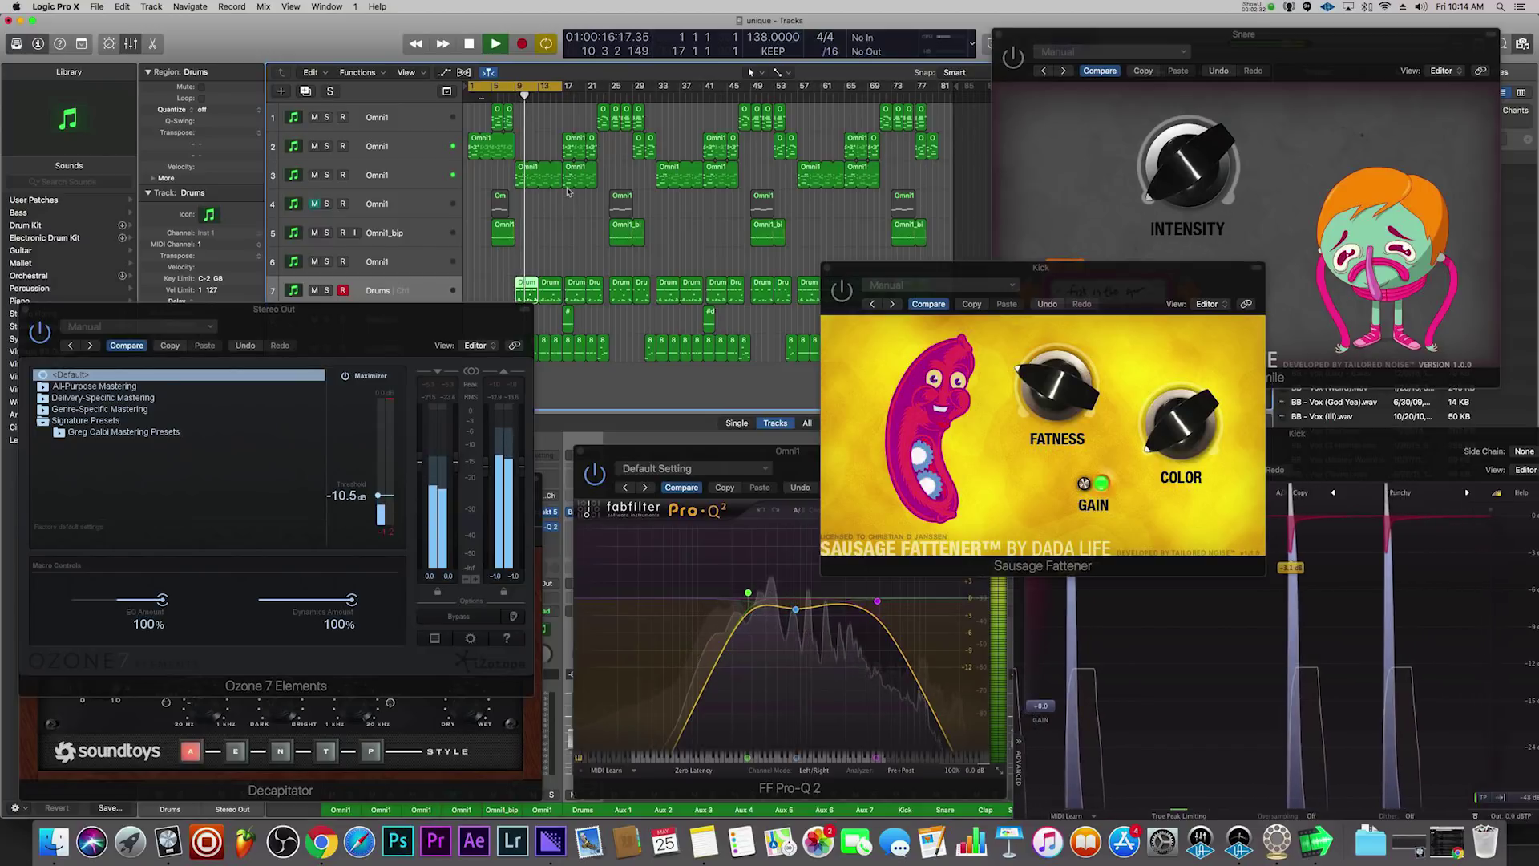
left_click_drag(379, 495, 380, 499)
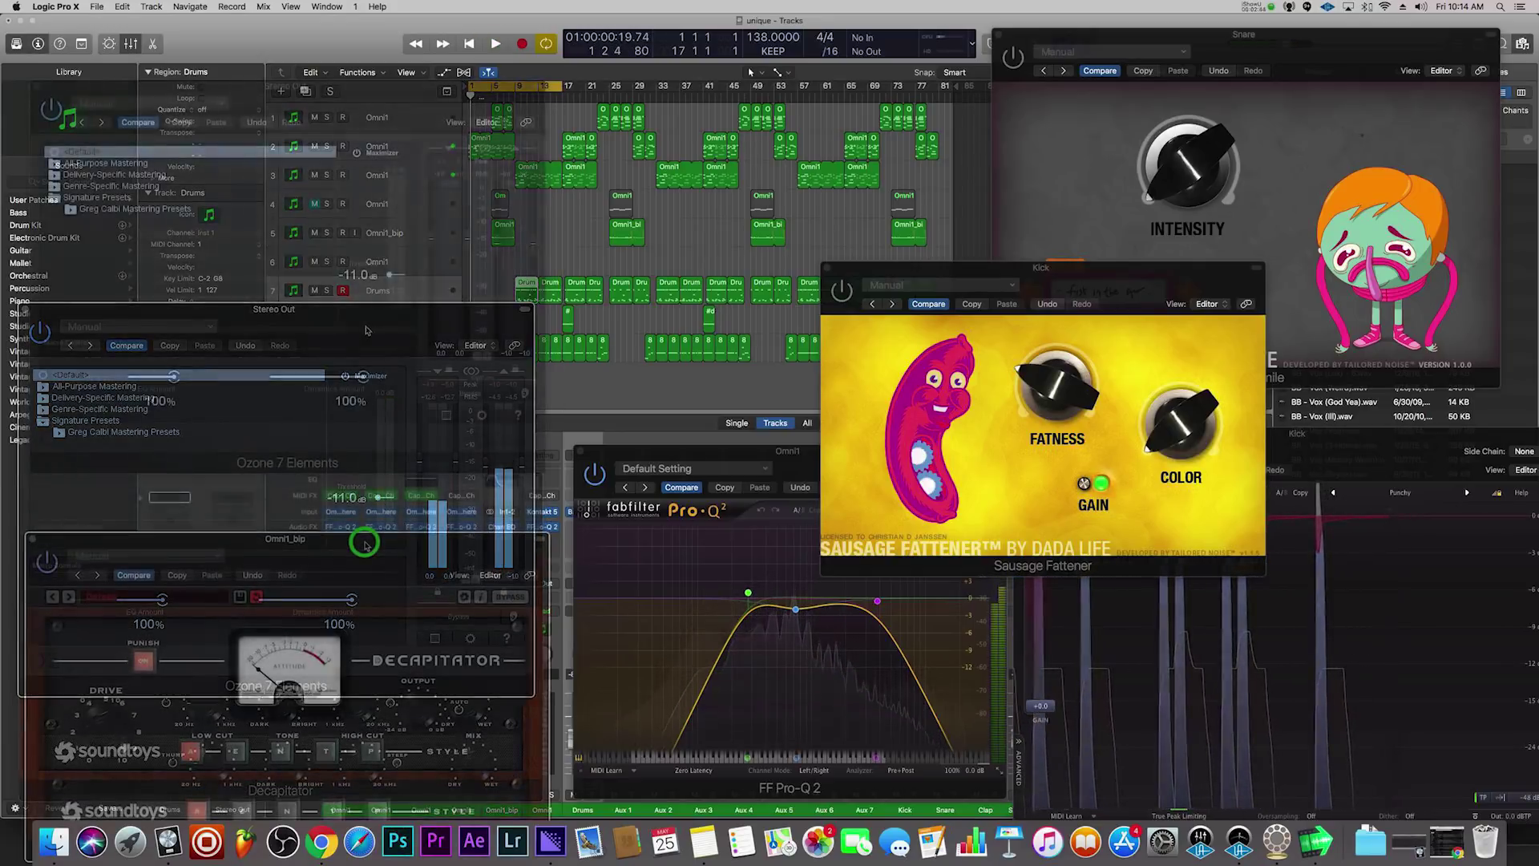
- Bring the Omni1_bip Decapitator window fully into view and move the Ozone window off the track list
left_click_drag(364, 539, 366, 544)
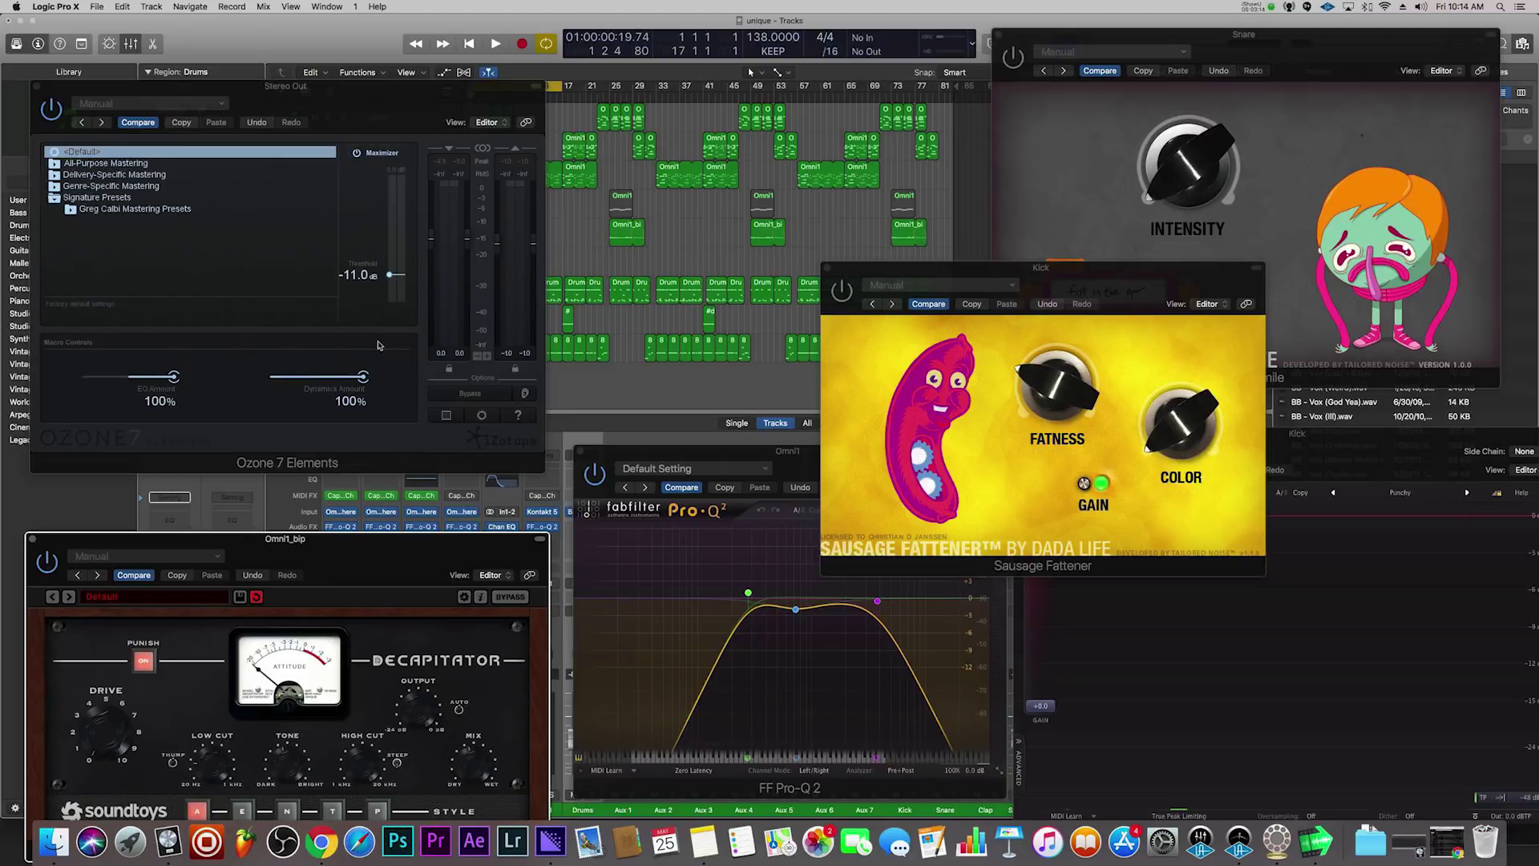
left_click_drag(345, 560, 351, 504)
mouse_move(425, 112)
left_mouse_down()
mouse_move(302, 103)
mouse_move(436, 103)
mouse_move(422, 102)
left_mouse_up()
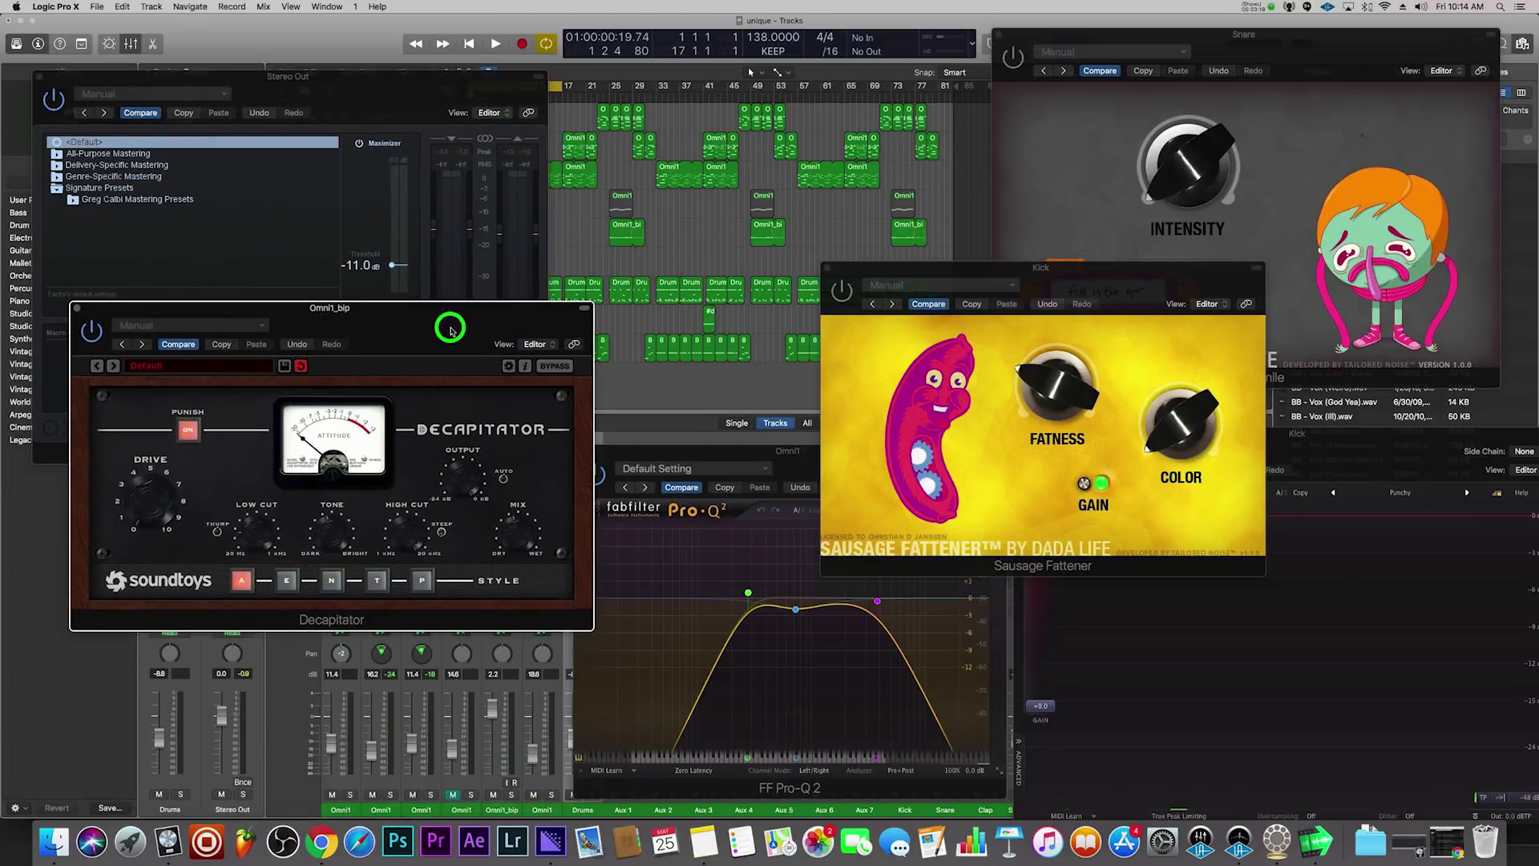
left_click_drag(449, 328, 399, 365)
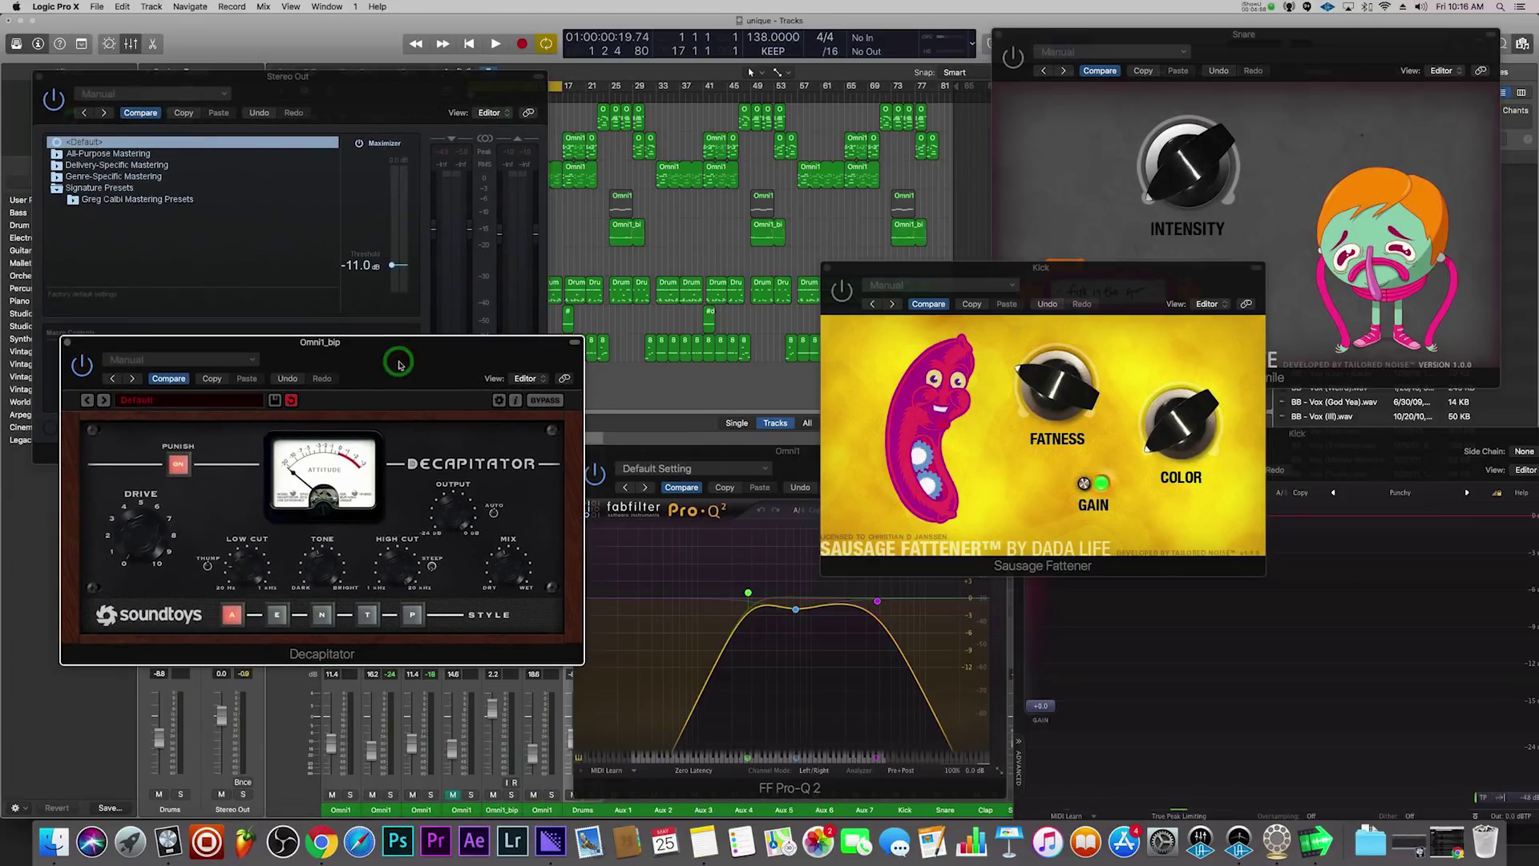
left_click_drag(400, 365, 405, 339)
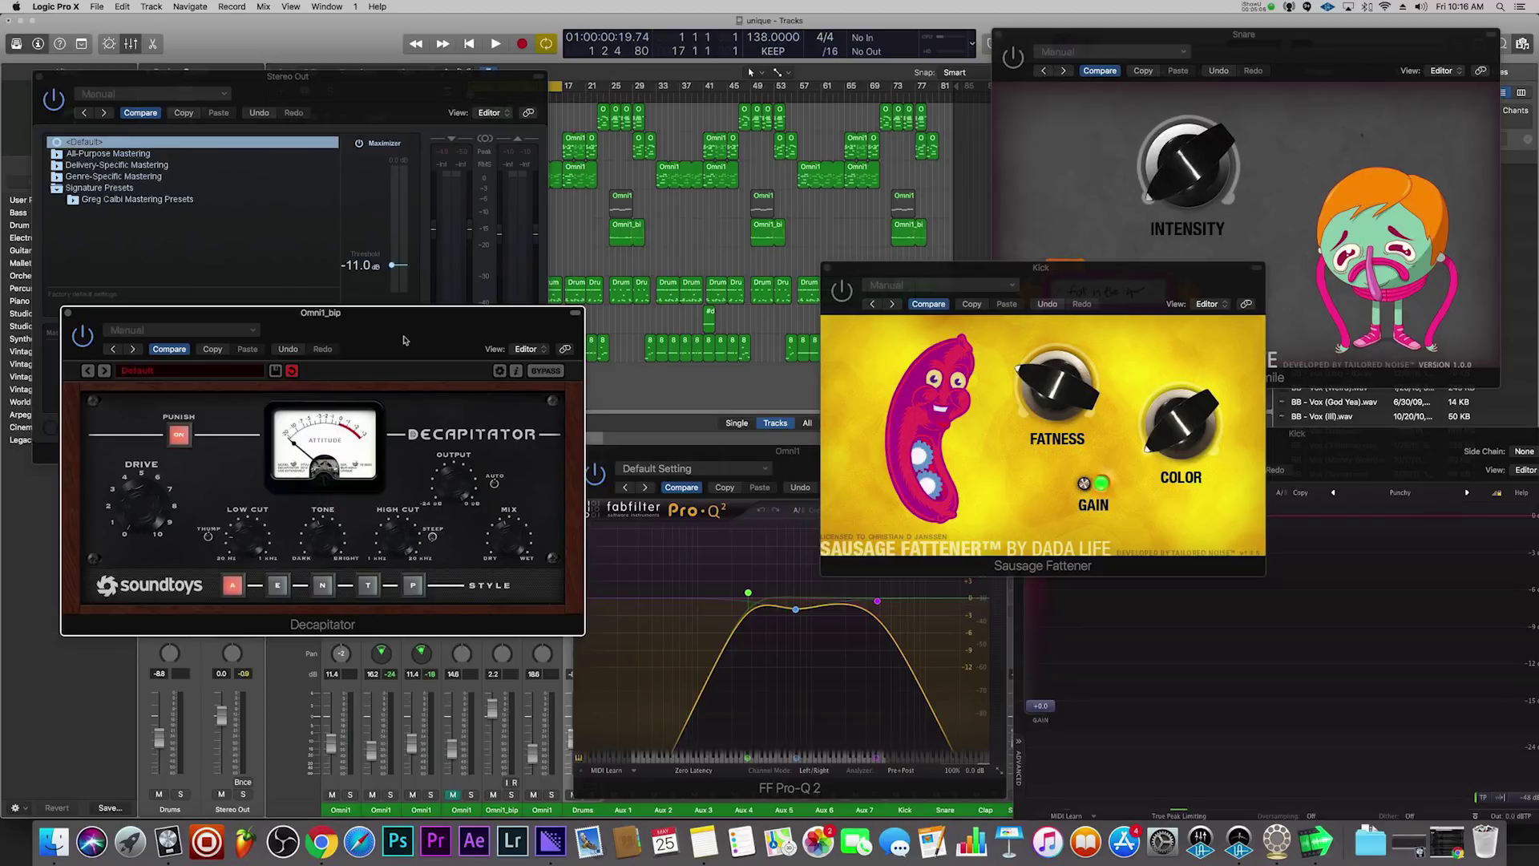
left_click_drag(388, 92, 460, 594)
- Set the cycle range over the first Omni1_bip region from bar 5 and compare playback with Decapitator bypassed and enabled
left_click(498, 87)
left_click_drag(498, 87, 514, 88)
left_click(145, 374)
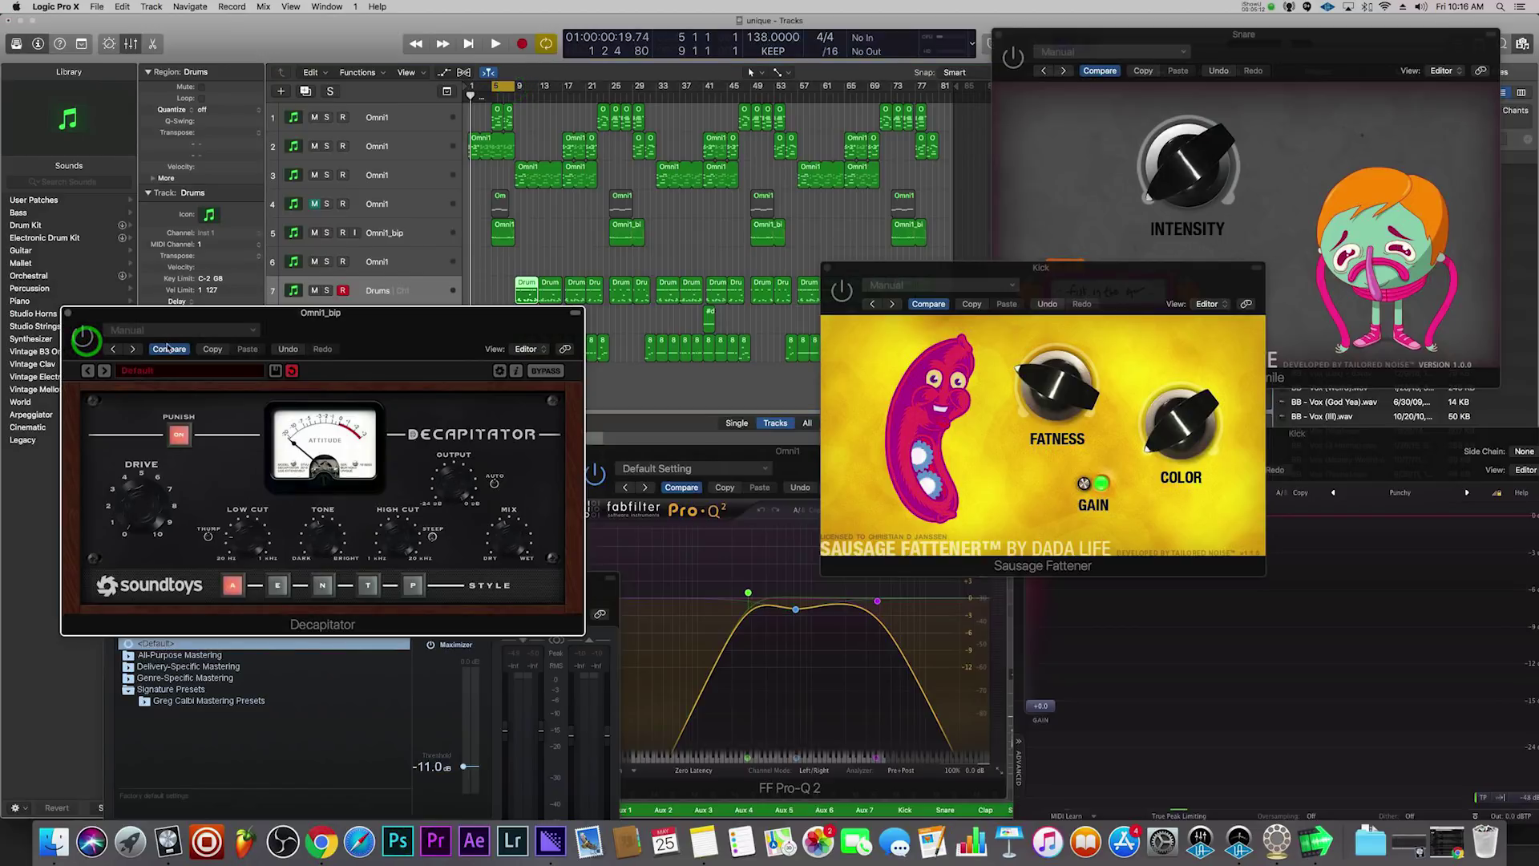
key("space")
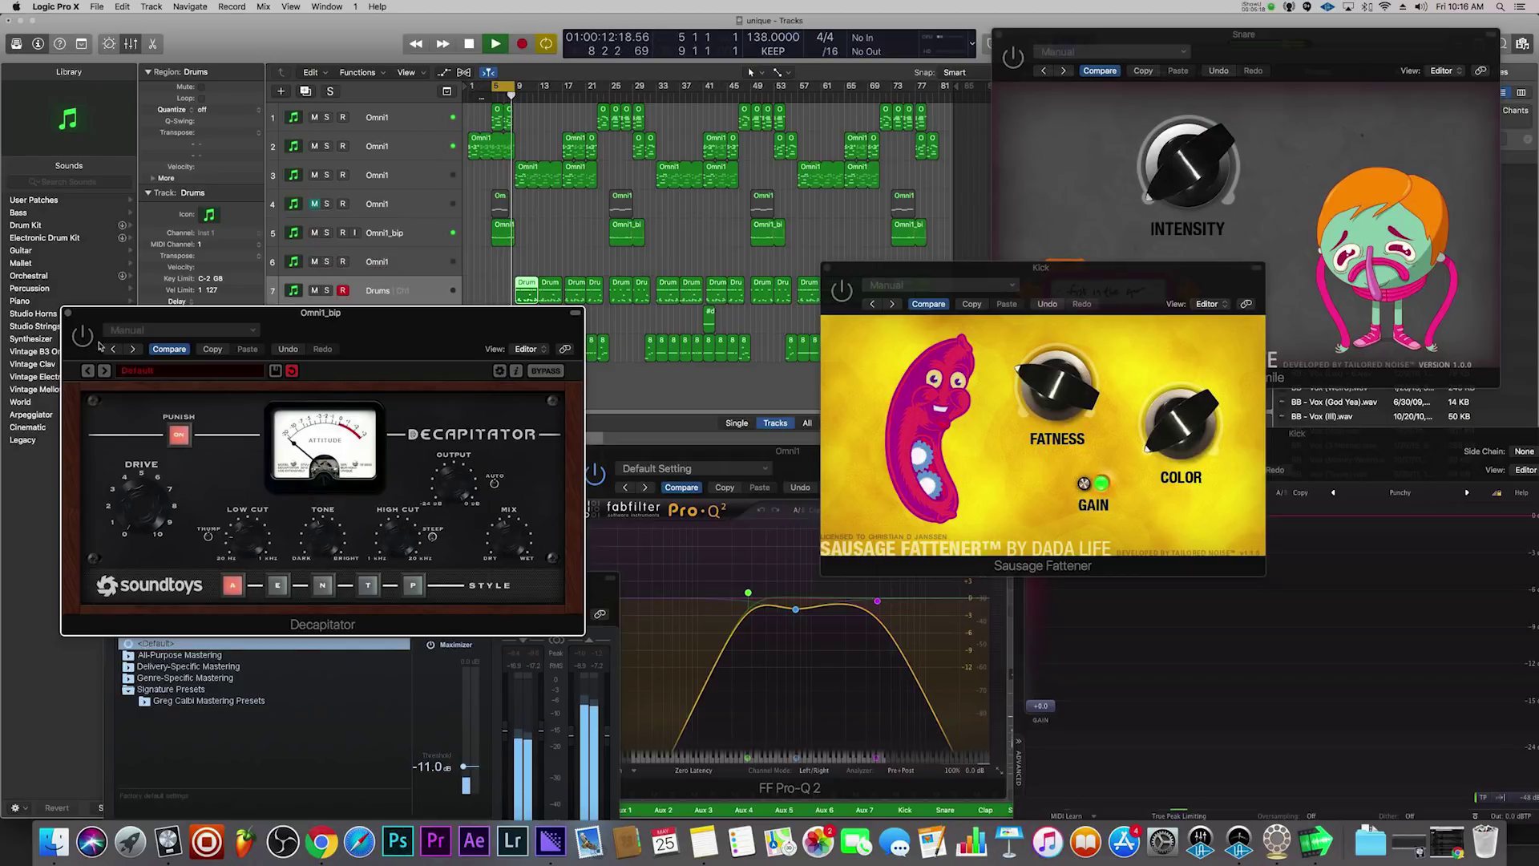
key("space")
key("space")
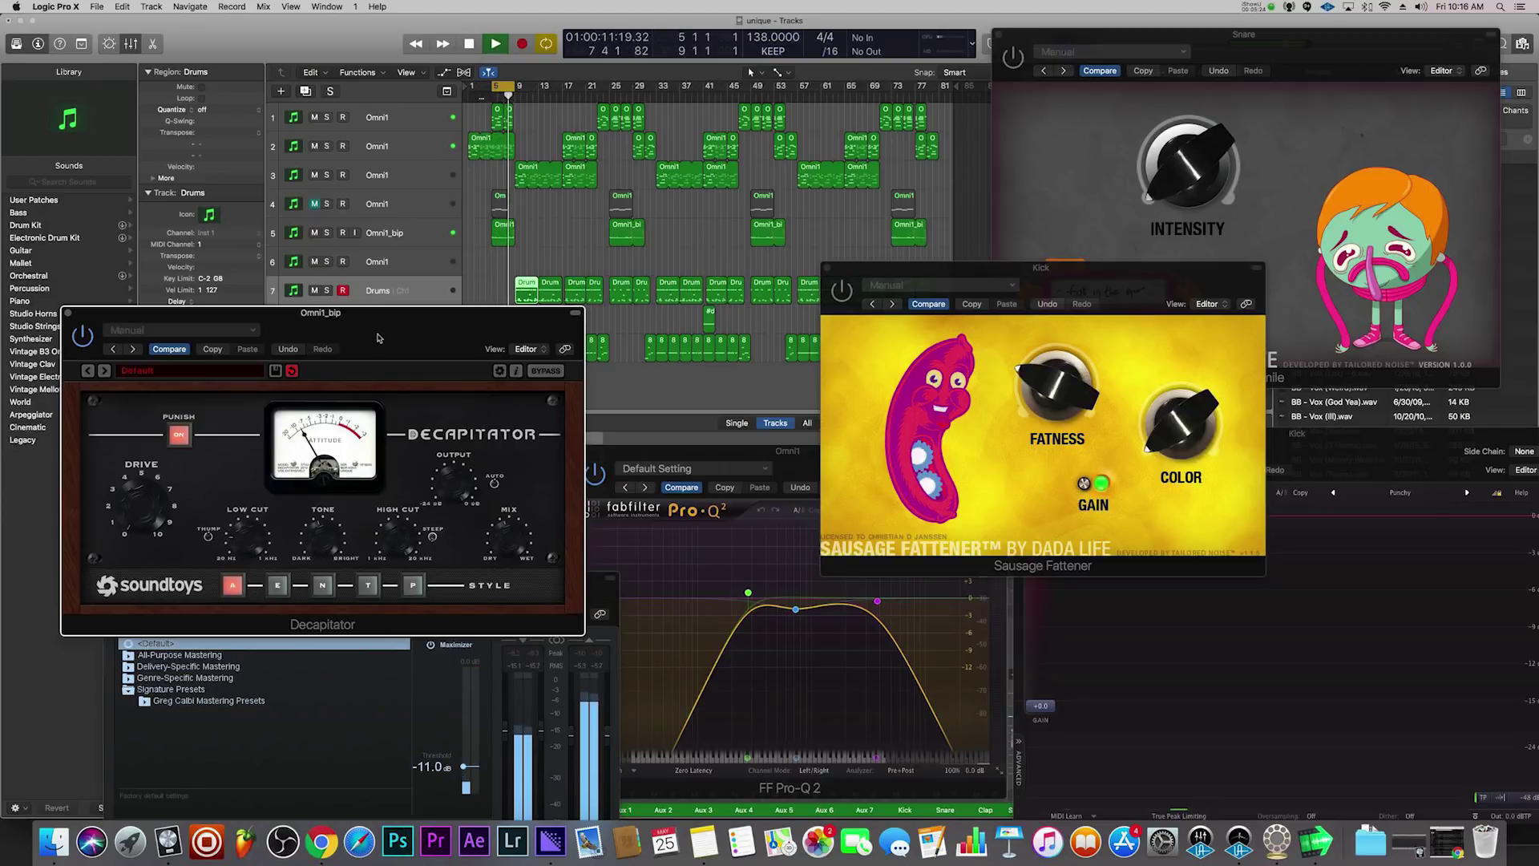
- Select the Omni1_bip track and compare its sound with Decapitator's Punish switched off and on
left_click(416, 232)
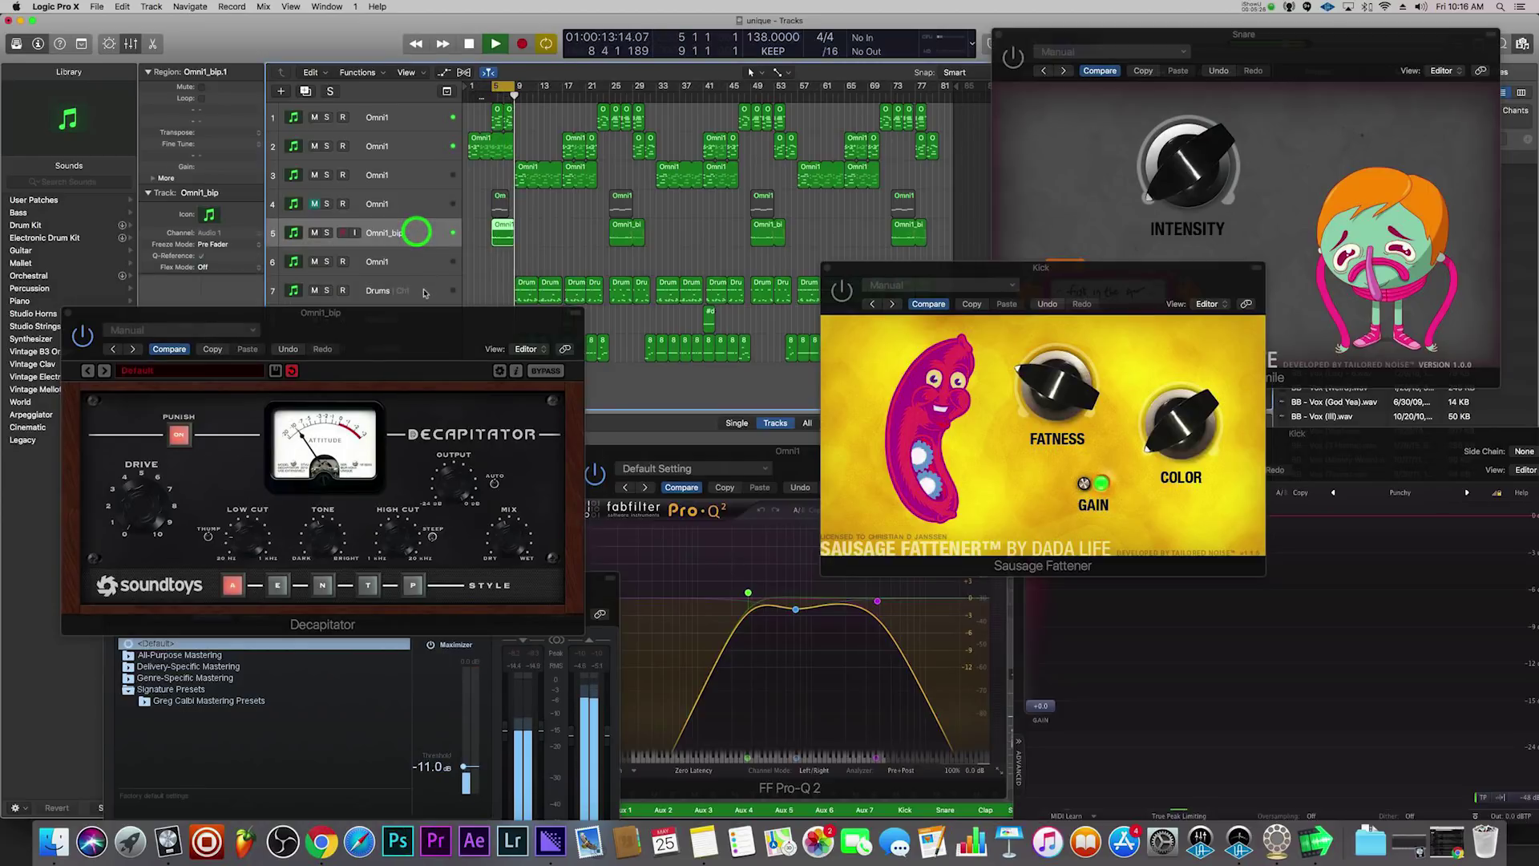
left_click(180, 435)
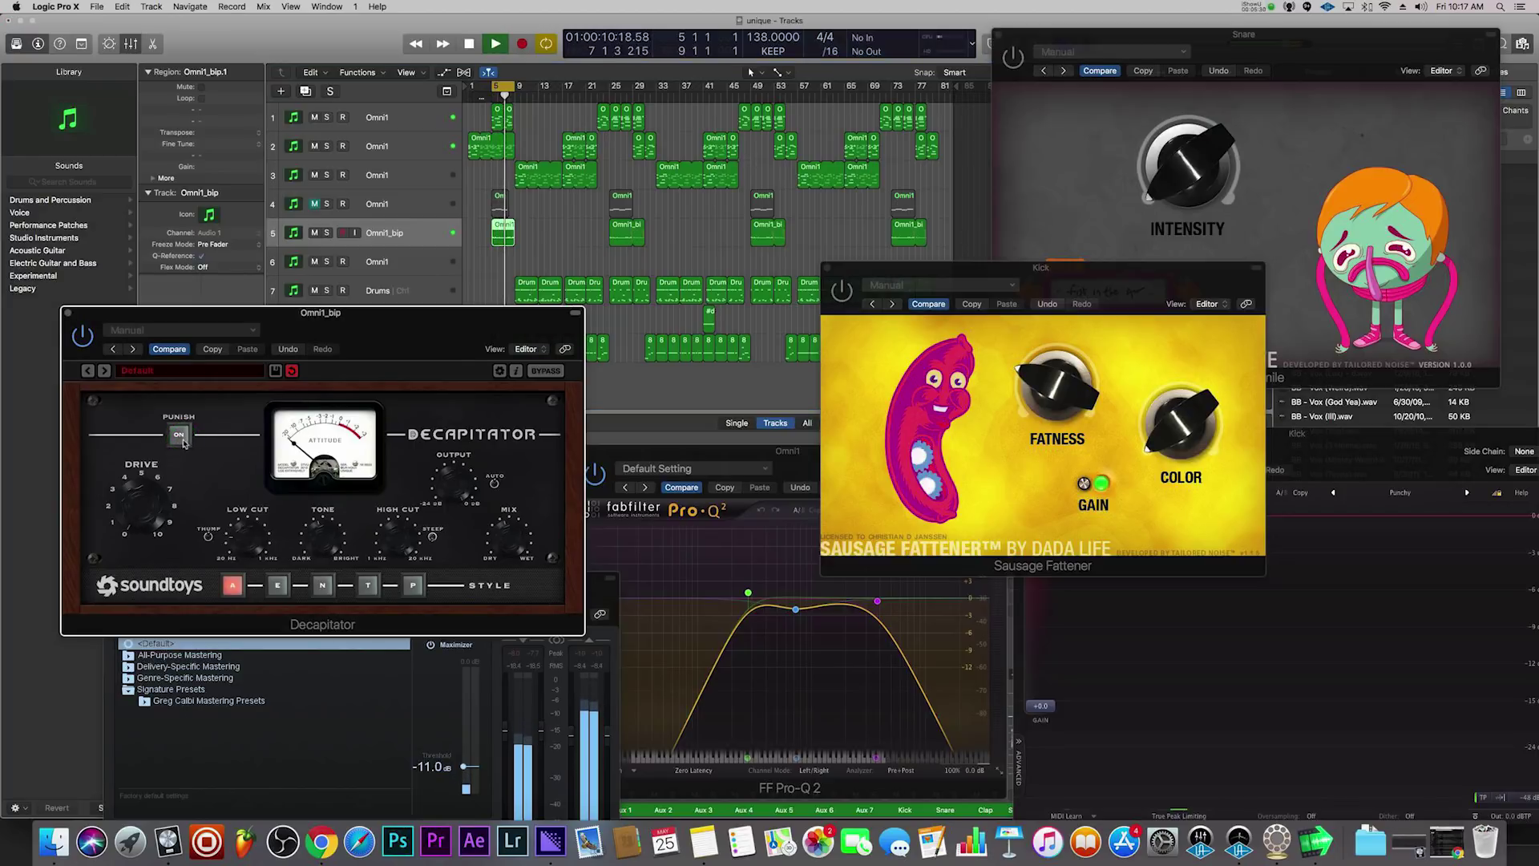
left_click(183, 440)
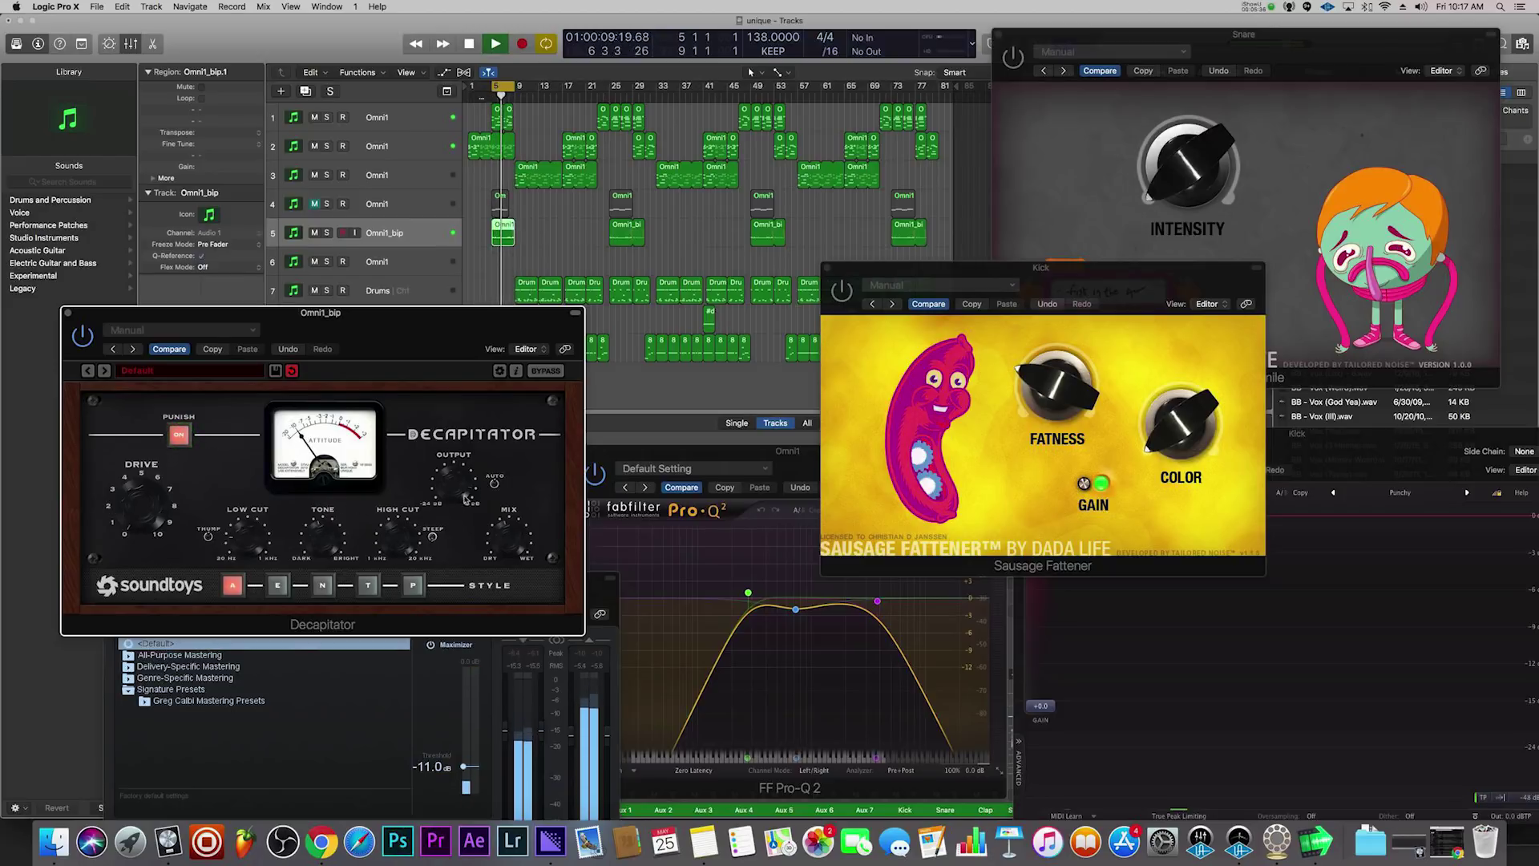
key("space")
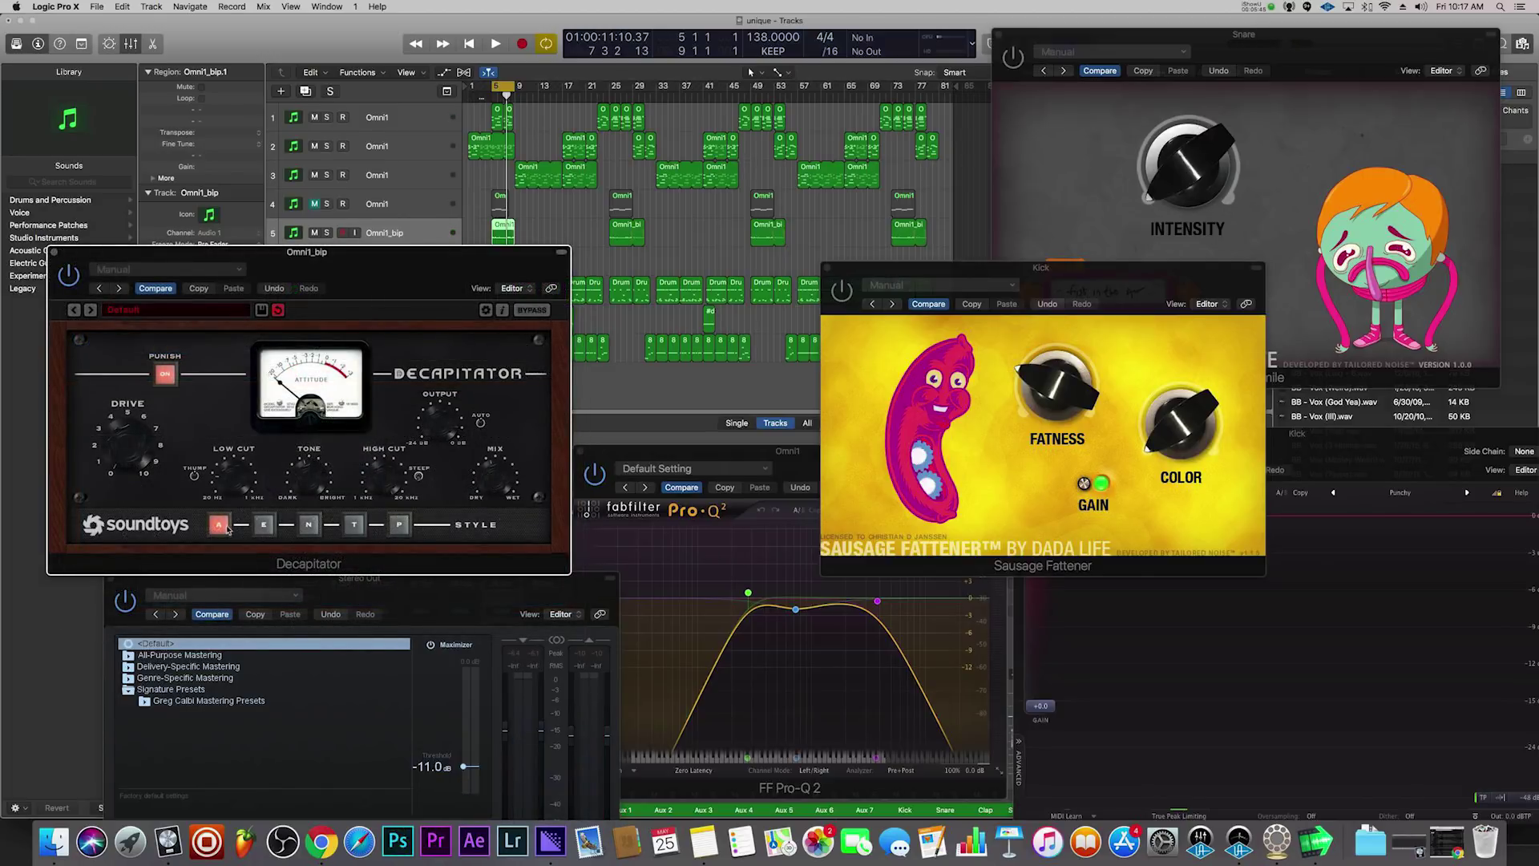
- Audition Decapitator's styles A, E, N, T and P on the looped Omni1_bip region
left_click(262, 526)
key("space")
left_click(219, 526)
left_click(262, 527)
left_click(309, 527)
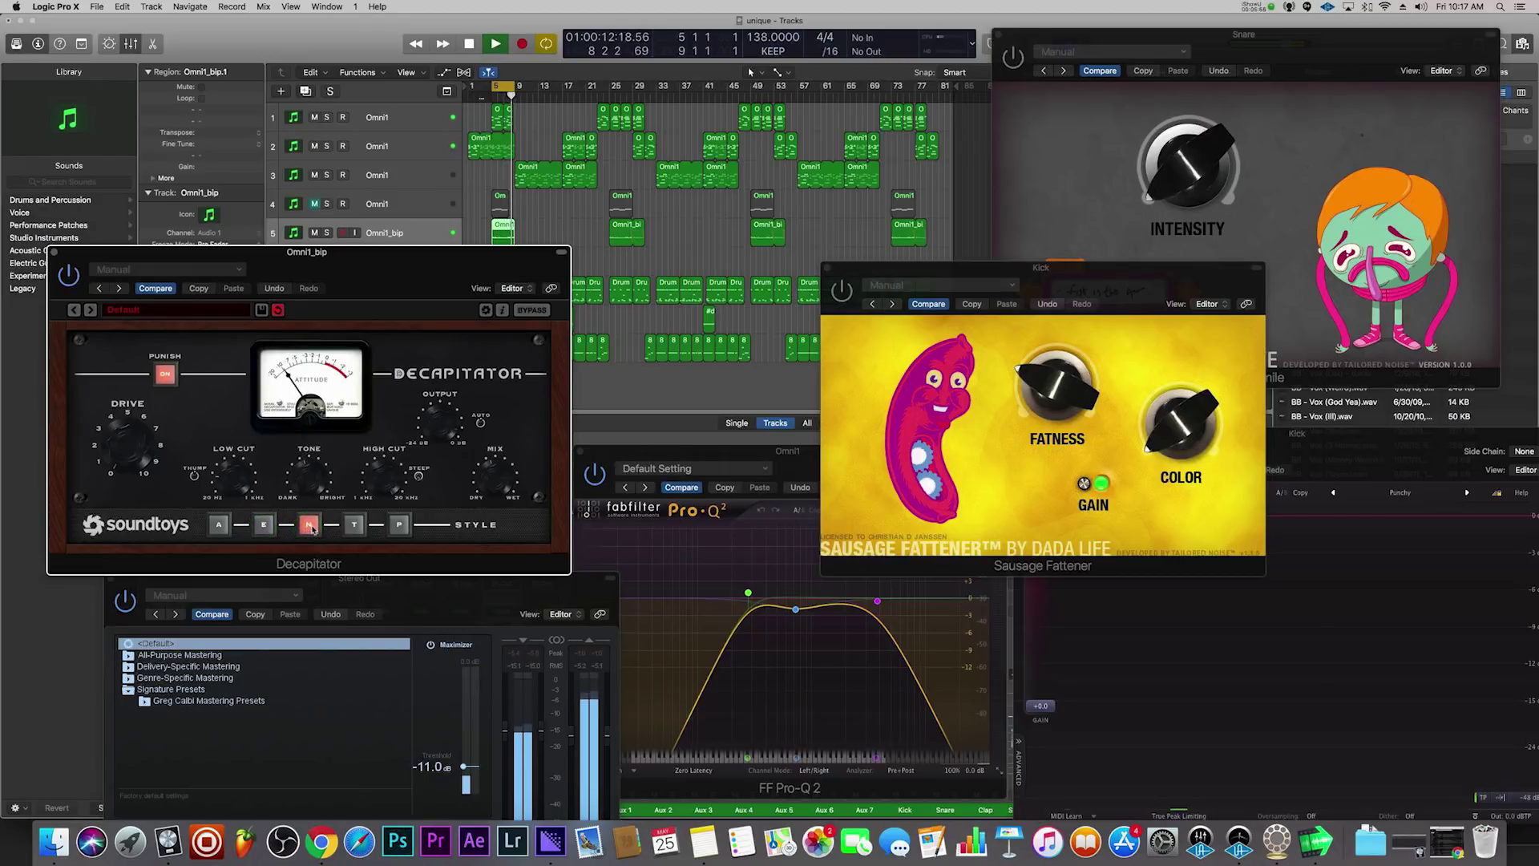
left_click(357, 528)
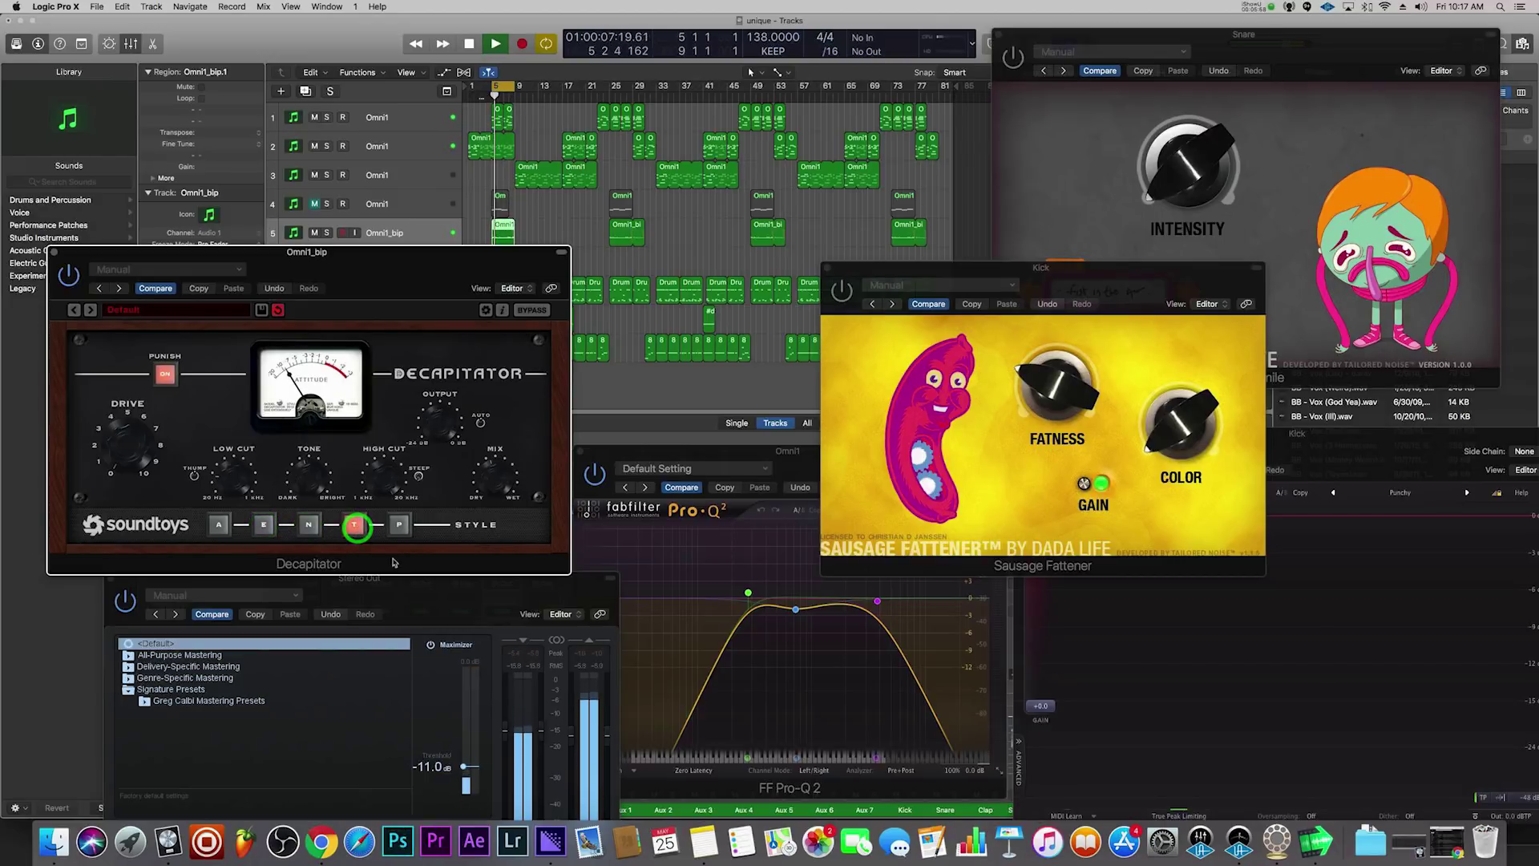
left_click(402, 528)
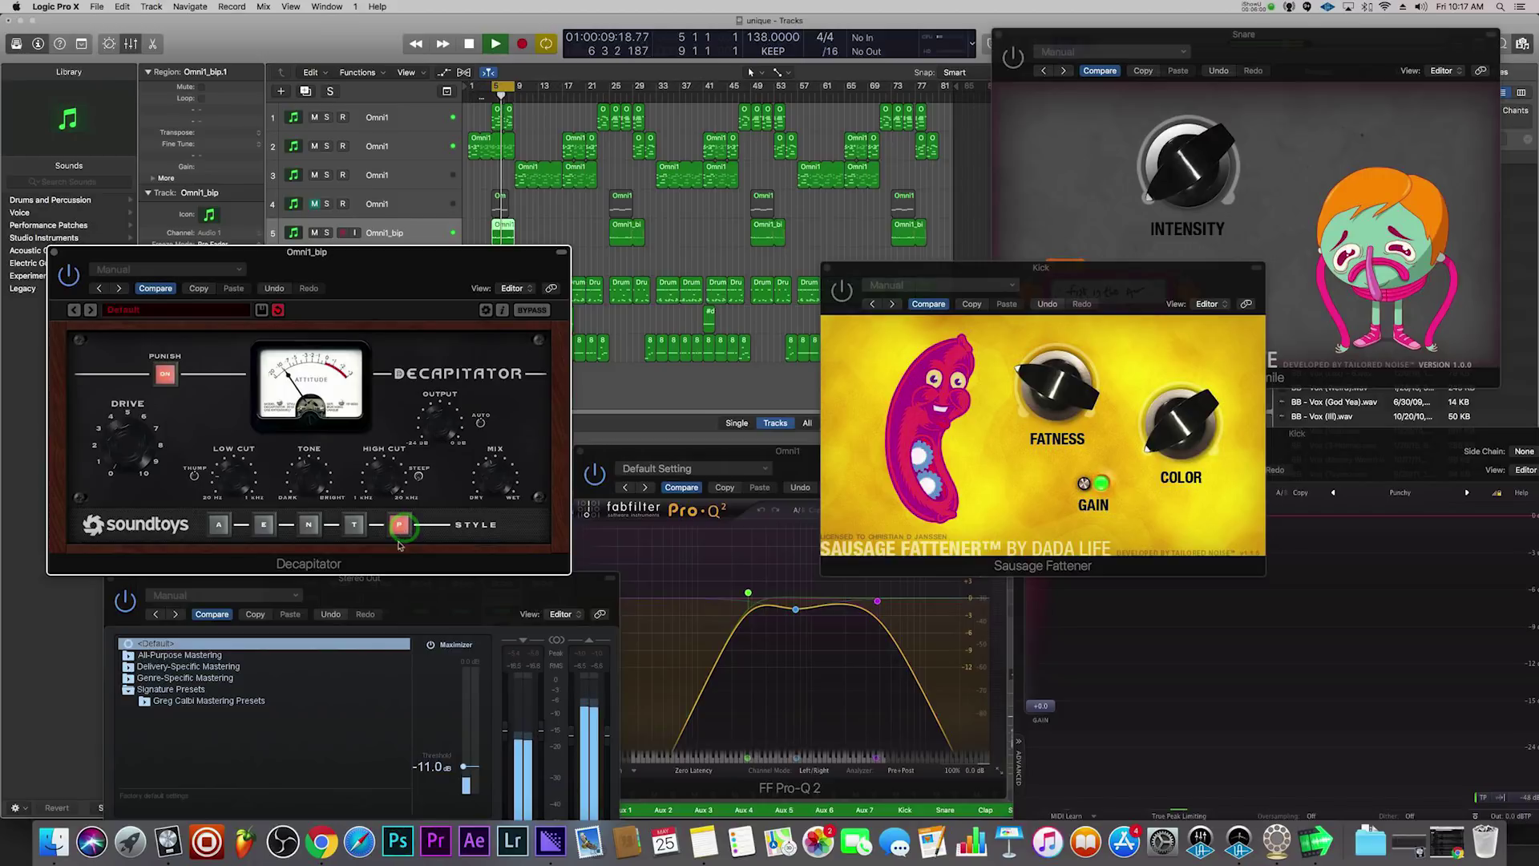
- Toggle Decapitator's automatic output, adjust the Output level, and set the style to N after trying T
left_click(478, 422)
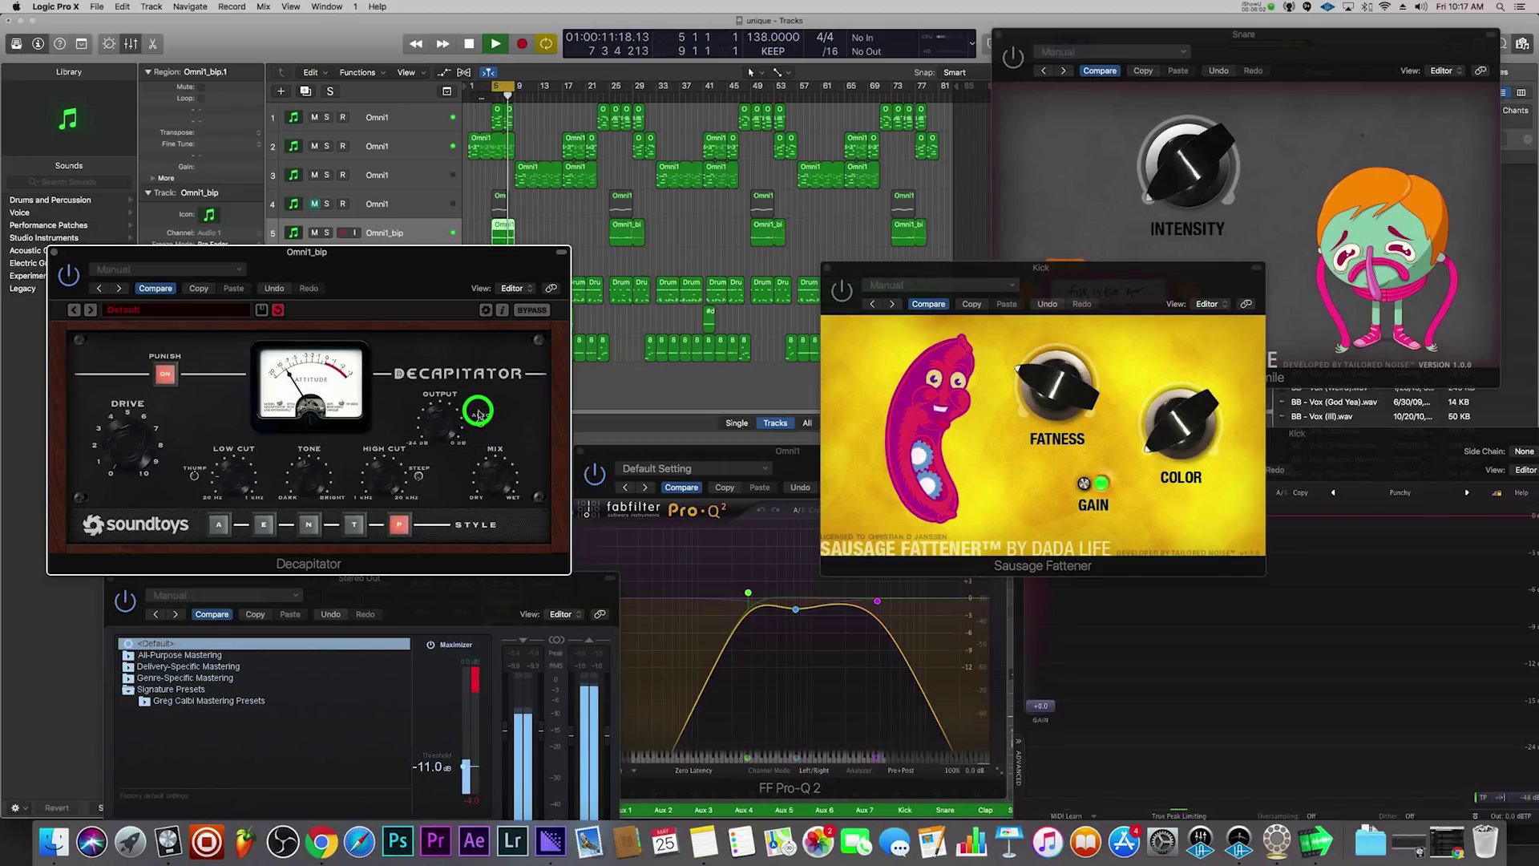
left_click_drag(438, 421, 489, 475)
left_click(357, 526)
left_click(313, 527)
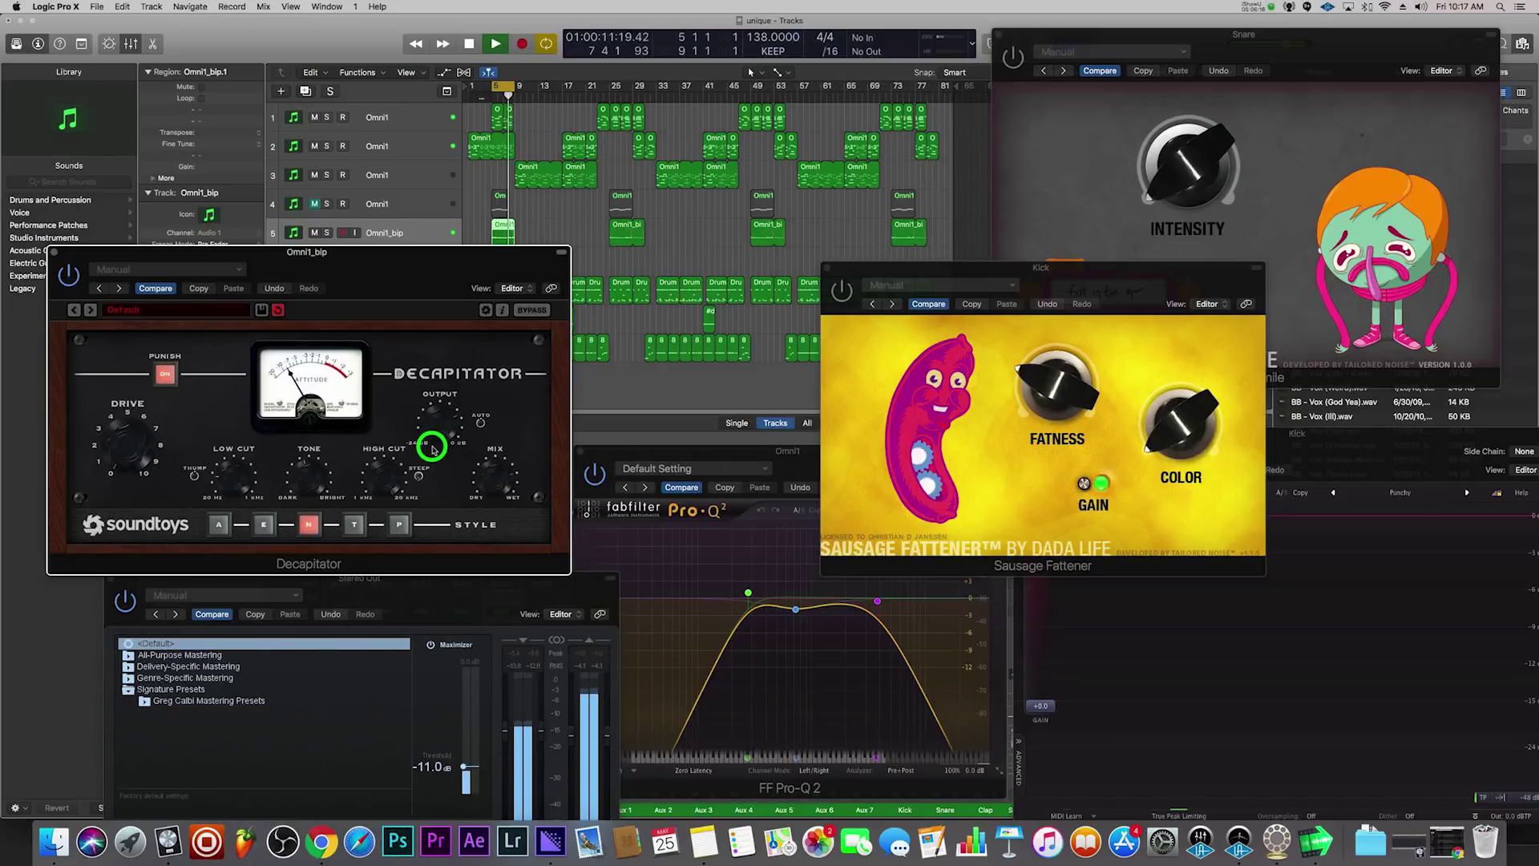
- Adjust Decapitator's Drive and Output by ear during playback, checking the Mix control before stopping
left_click(92, 442)
left_click(116, 431)
left_click_drag(117, 431, 116, 437)
left_click_drag(431, 428, 431, 443)
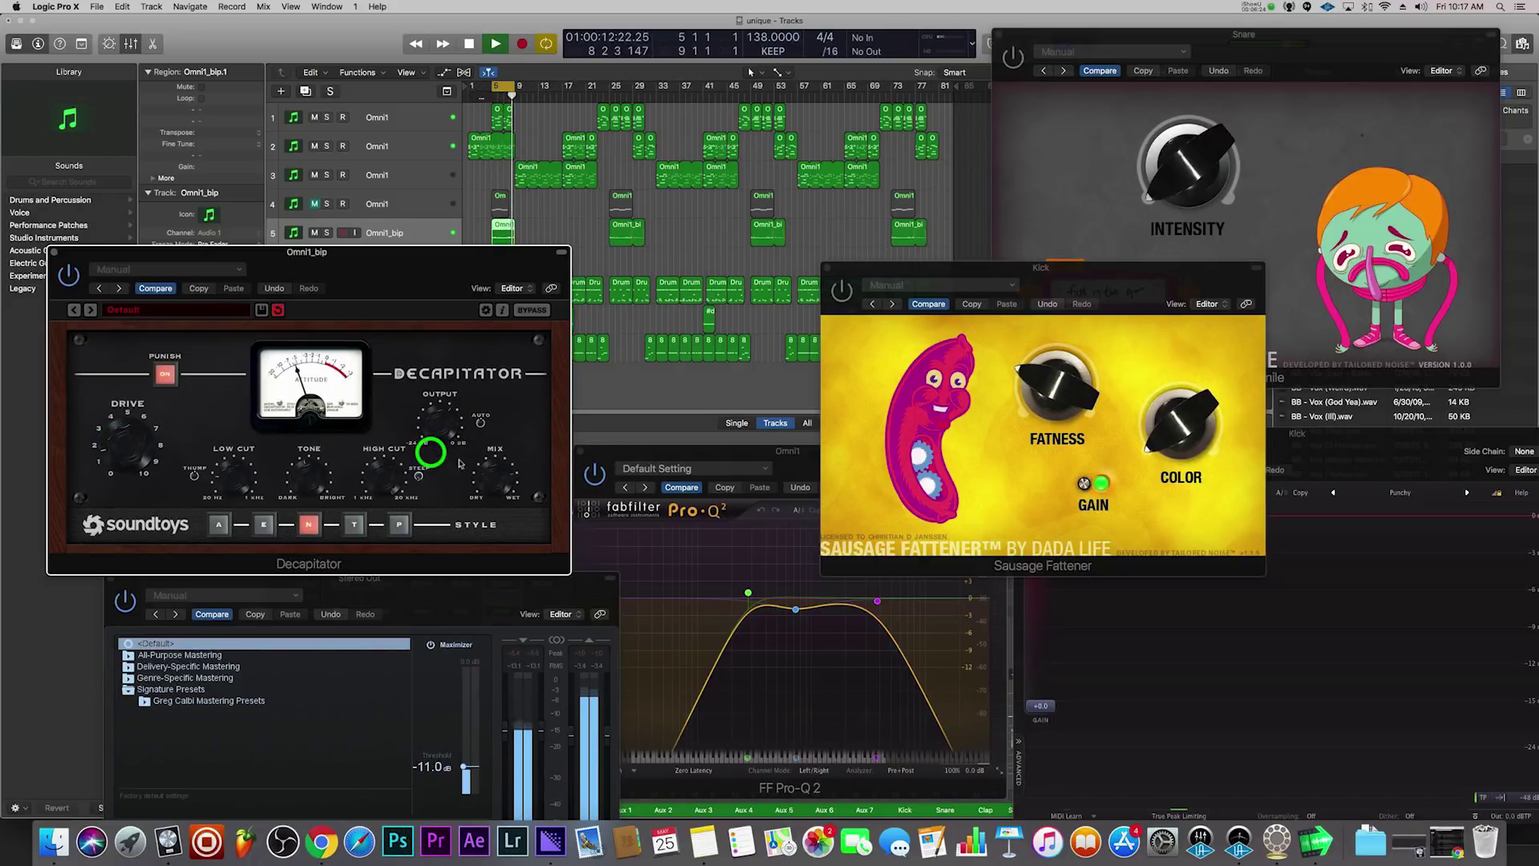
left_click(492, 480)
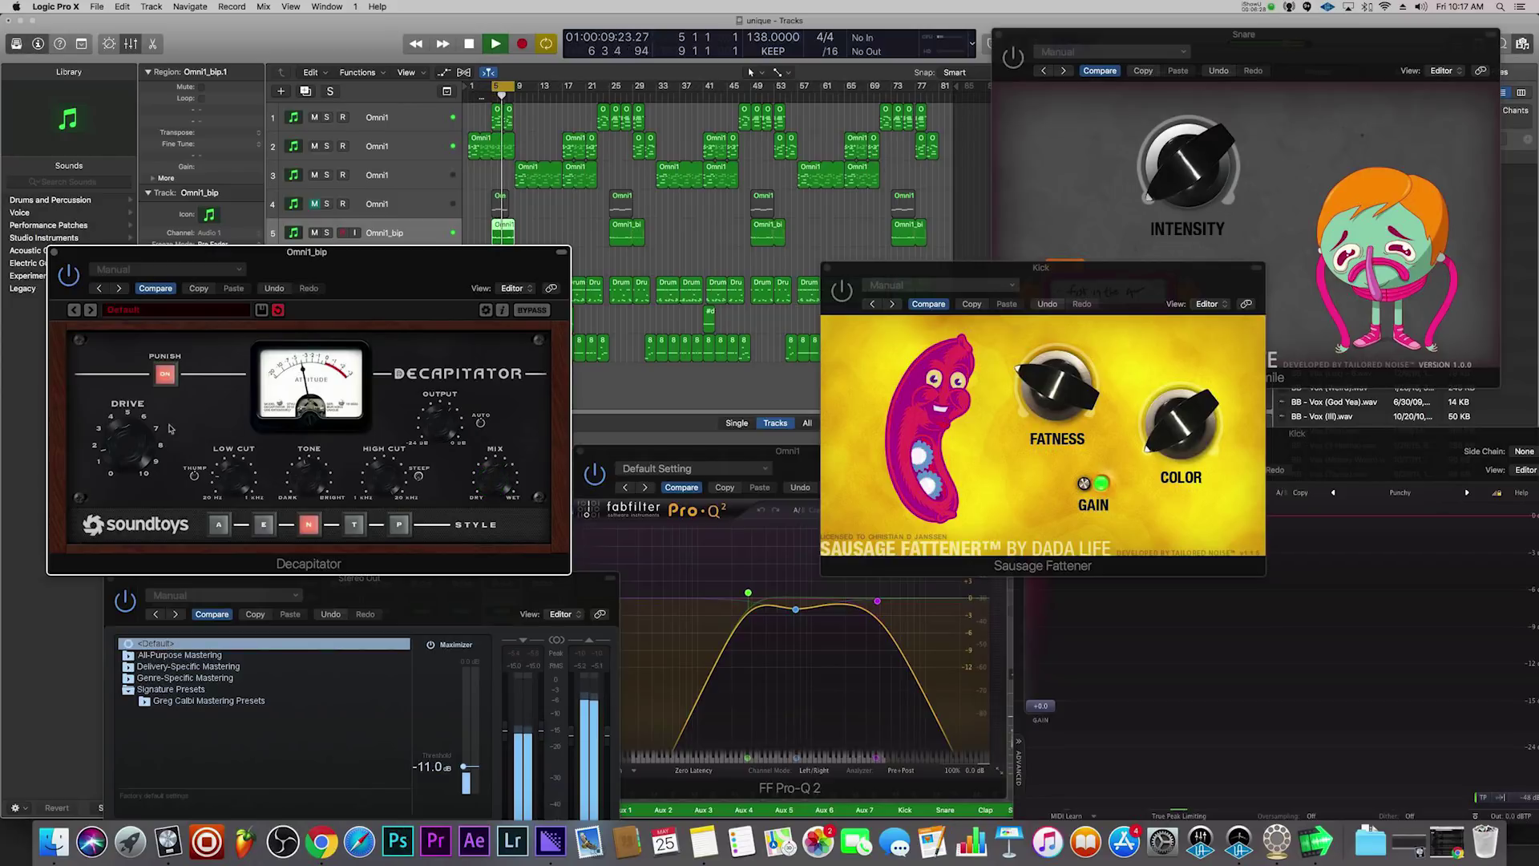
key("space")
- Arrange the Ozone, Decapitator and Sausage Fattener windows so all the plug-ins are visible without overlapping
left_click_drag(387, 280, 388, 255)
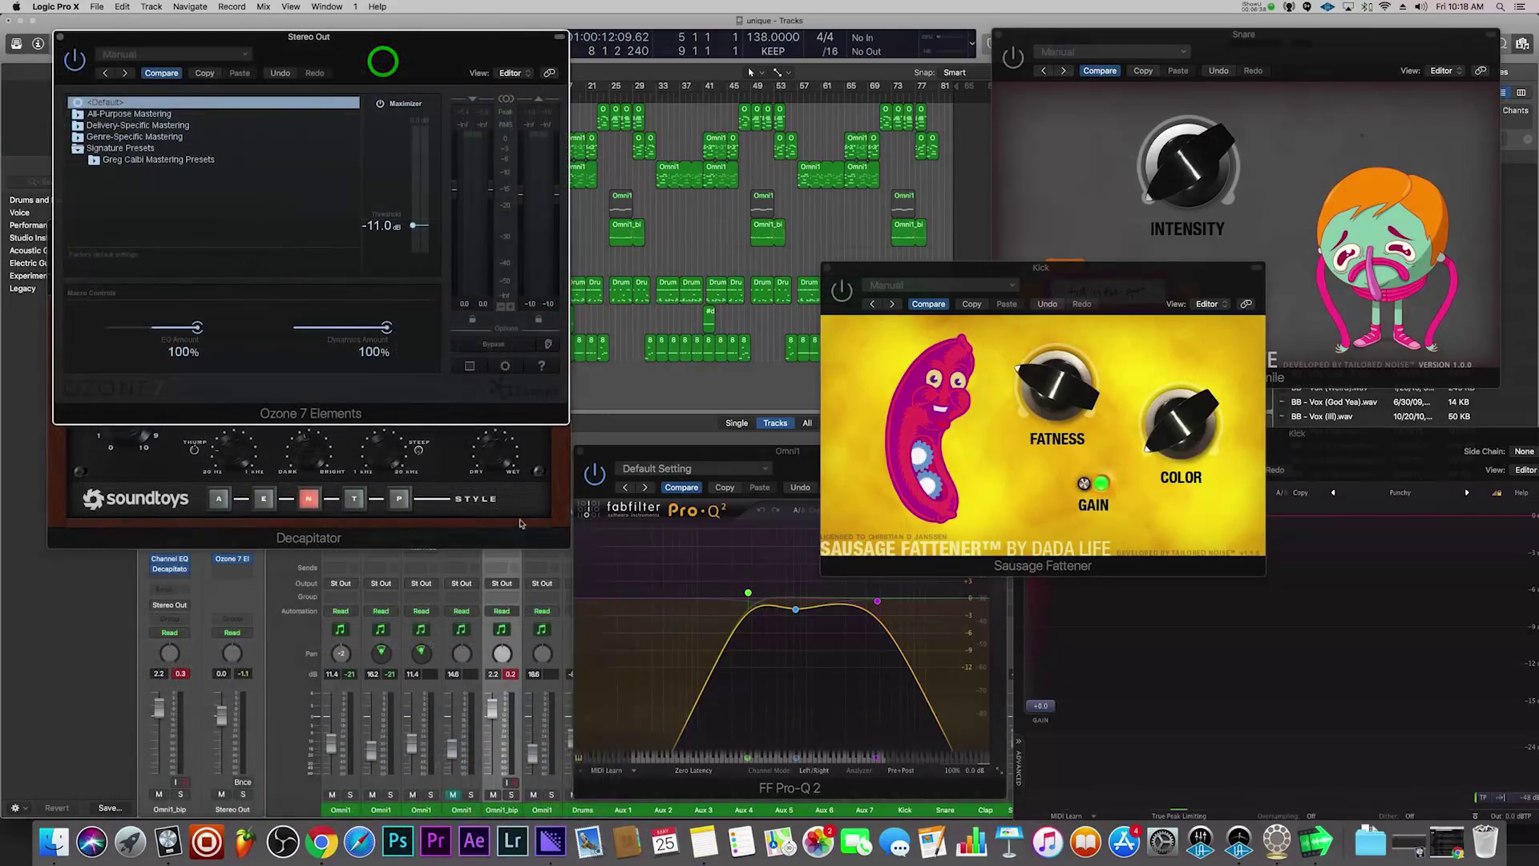
left_click(520, 523)
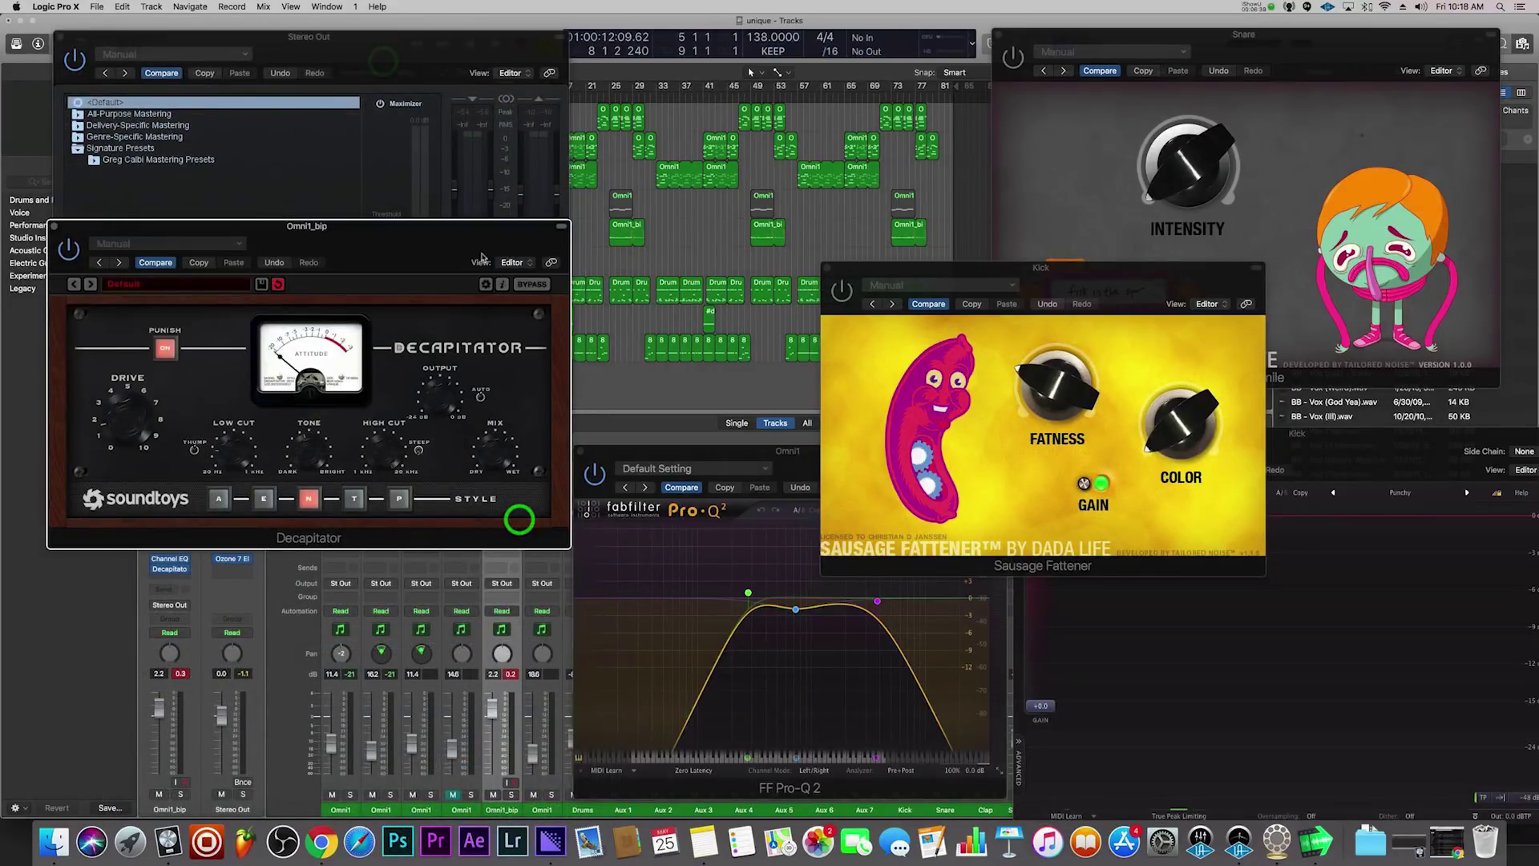
left_click_drag(450, 245, 450, 504)
left_click_drag(1072, 280, 843, 110)
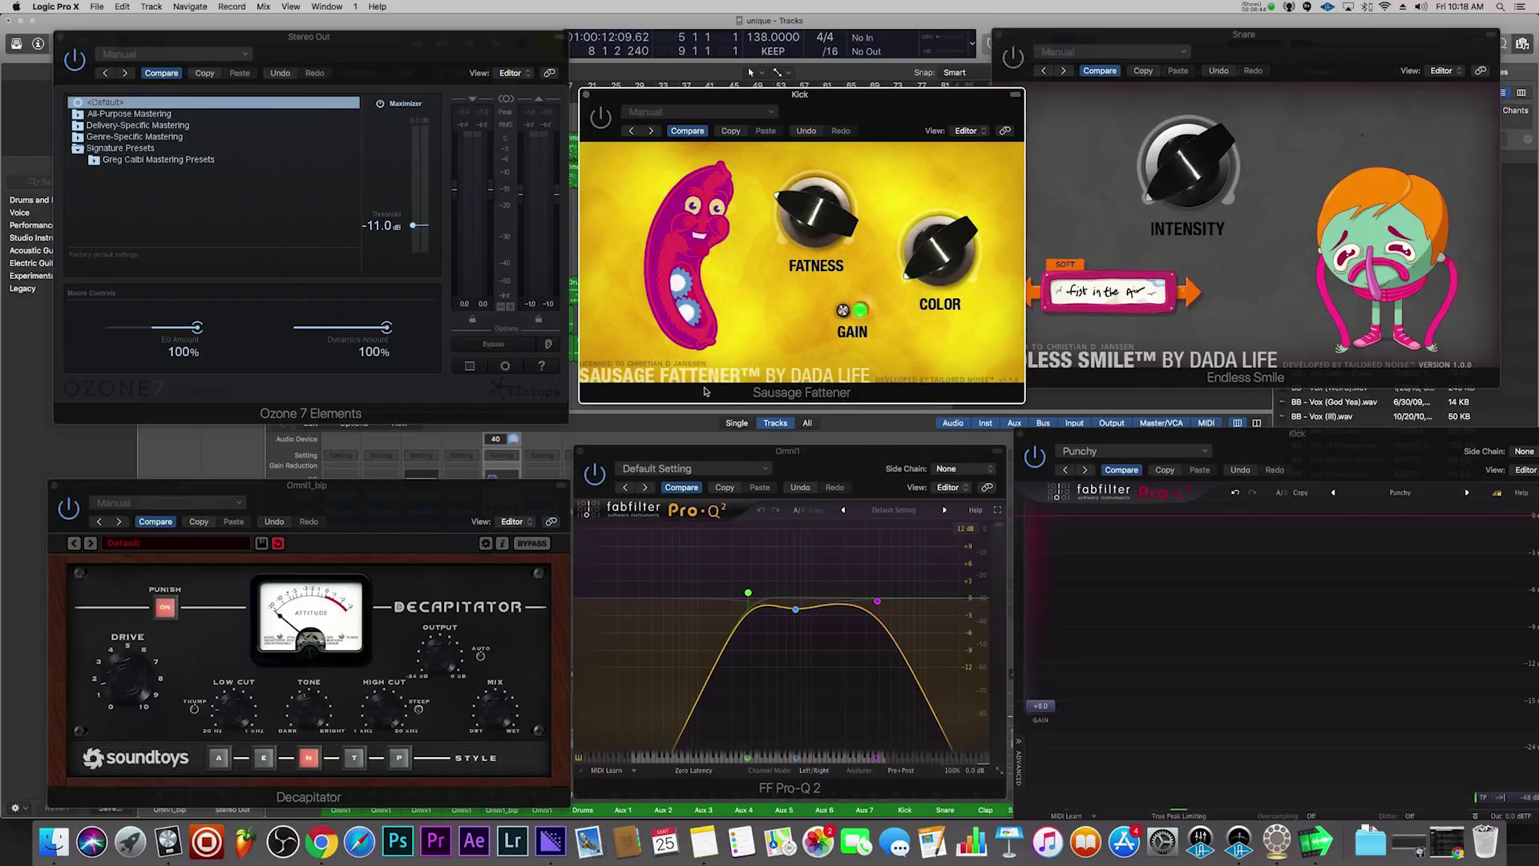
- Inspect the low-end band of Pro-Q 2, then clear the Pro-Q 2 and Ozone windows off the mixer and track list
left_click(752, 590)
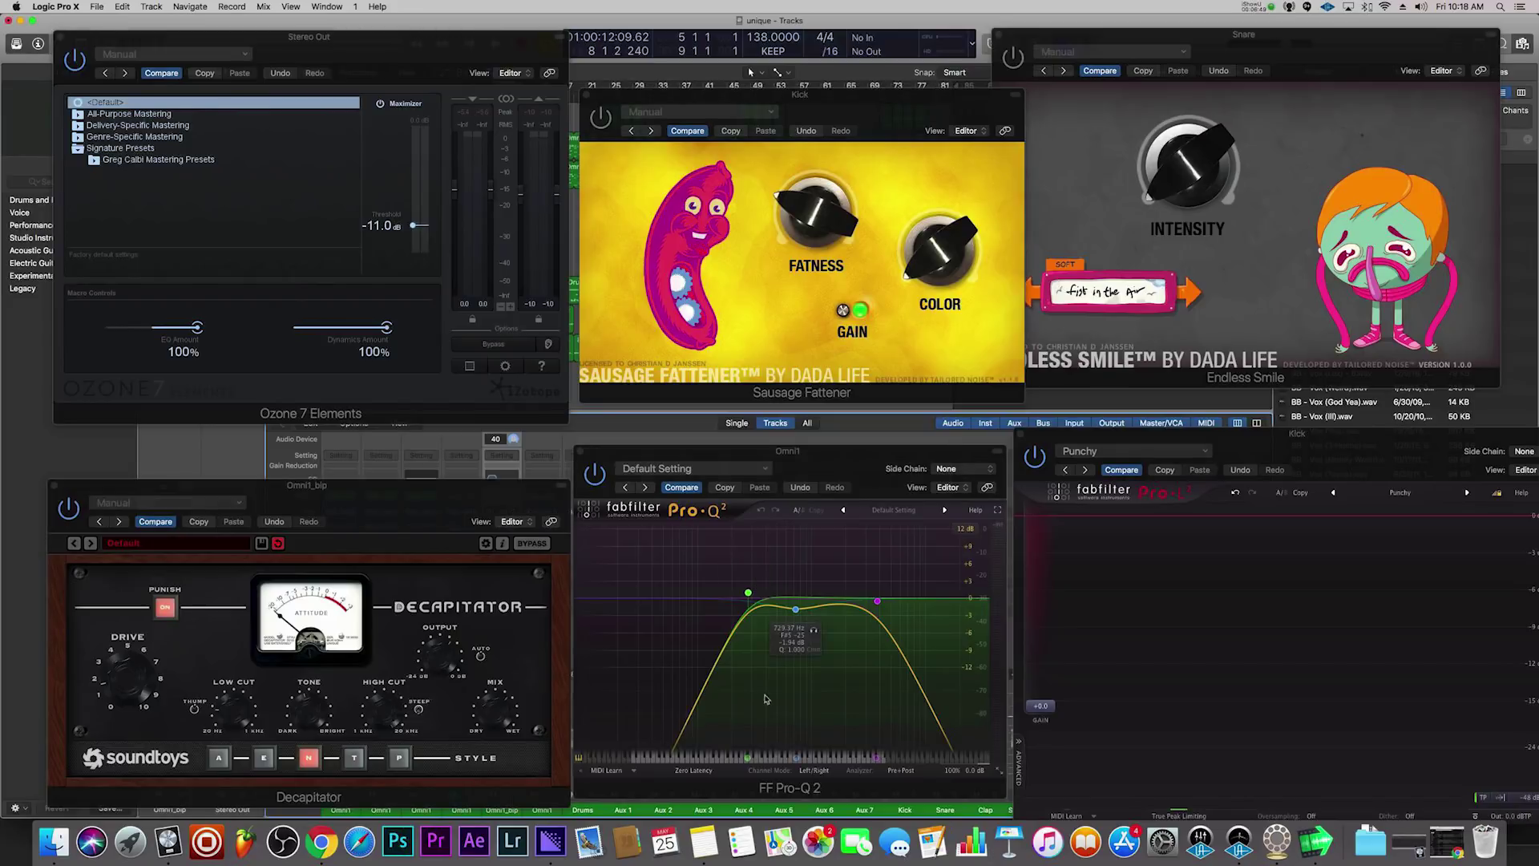
left_click(585, 454)
left_click_drag(627, 459, 589, 738)
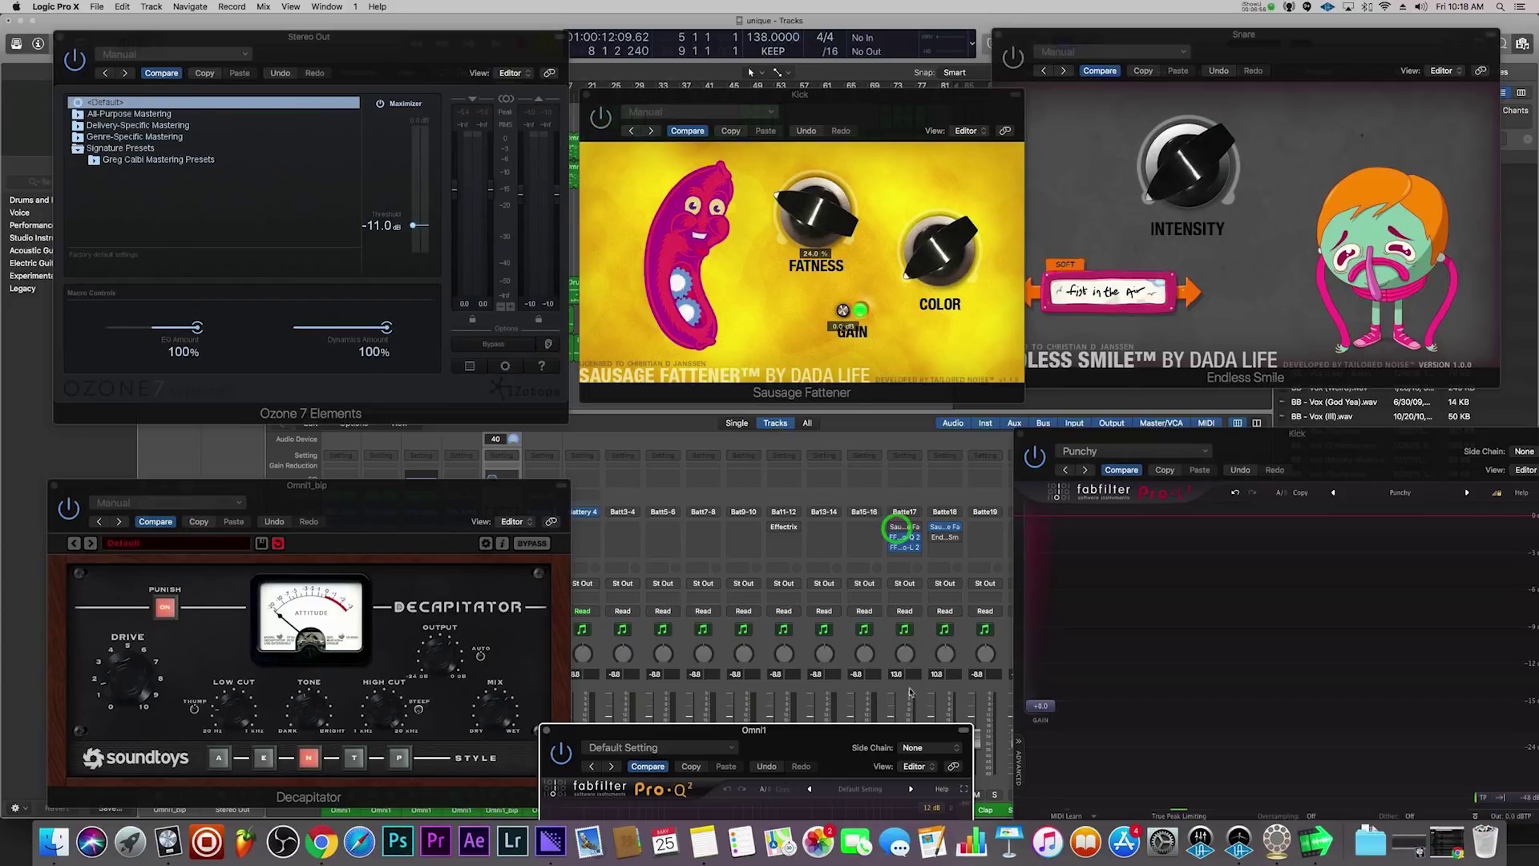
left_click_drag(892, 732, 437, 683)
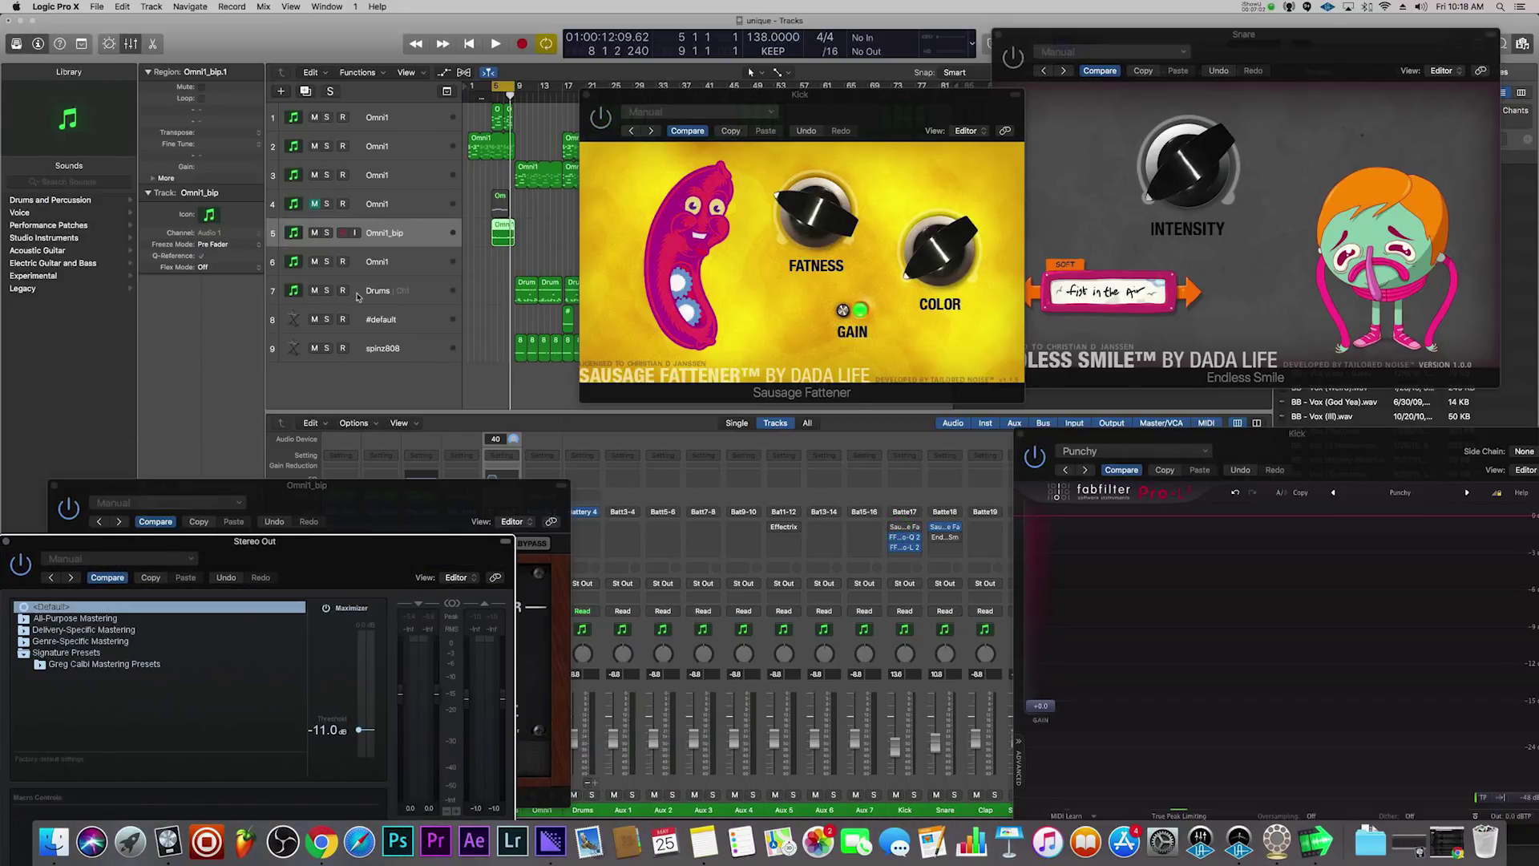
- Solo the Drums track during playback, along with the Kick, Snare, Clap, Snare/Clap and Aux 12 channels
left_click(328, 291)
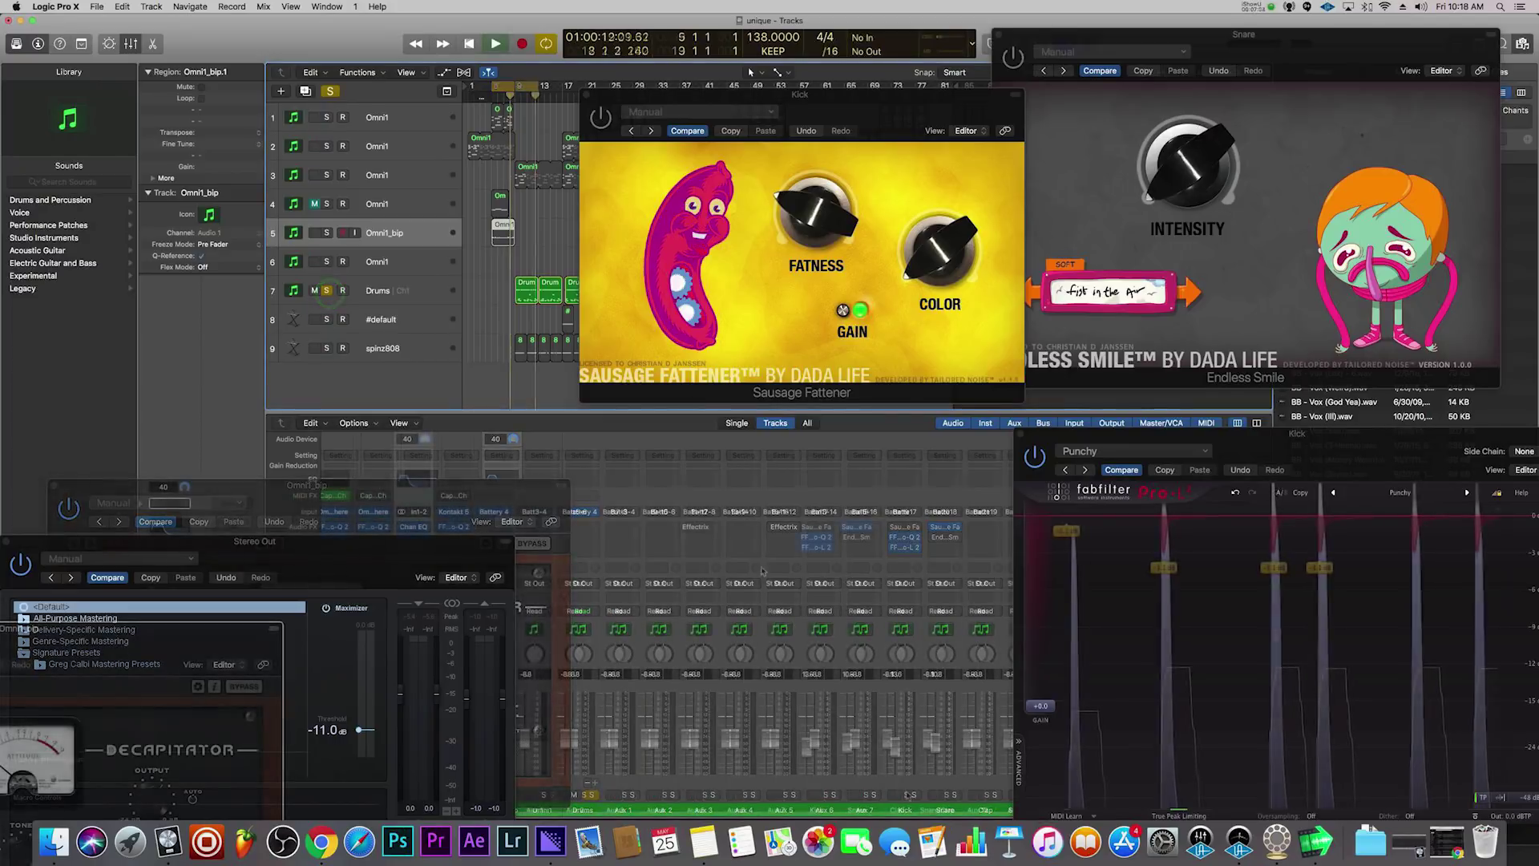
left_click(826, 794)
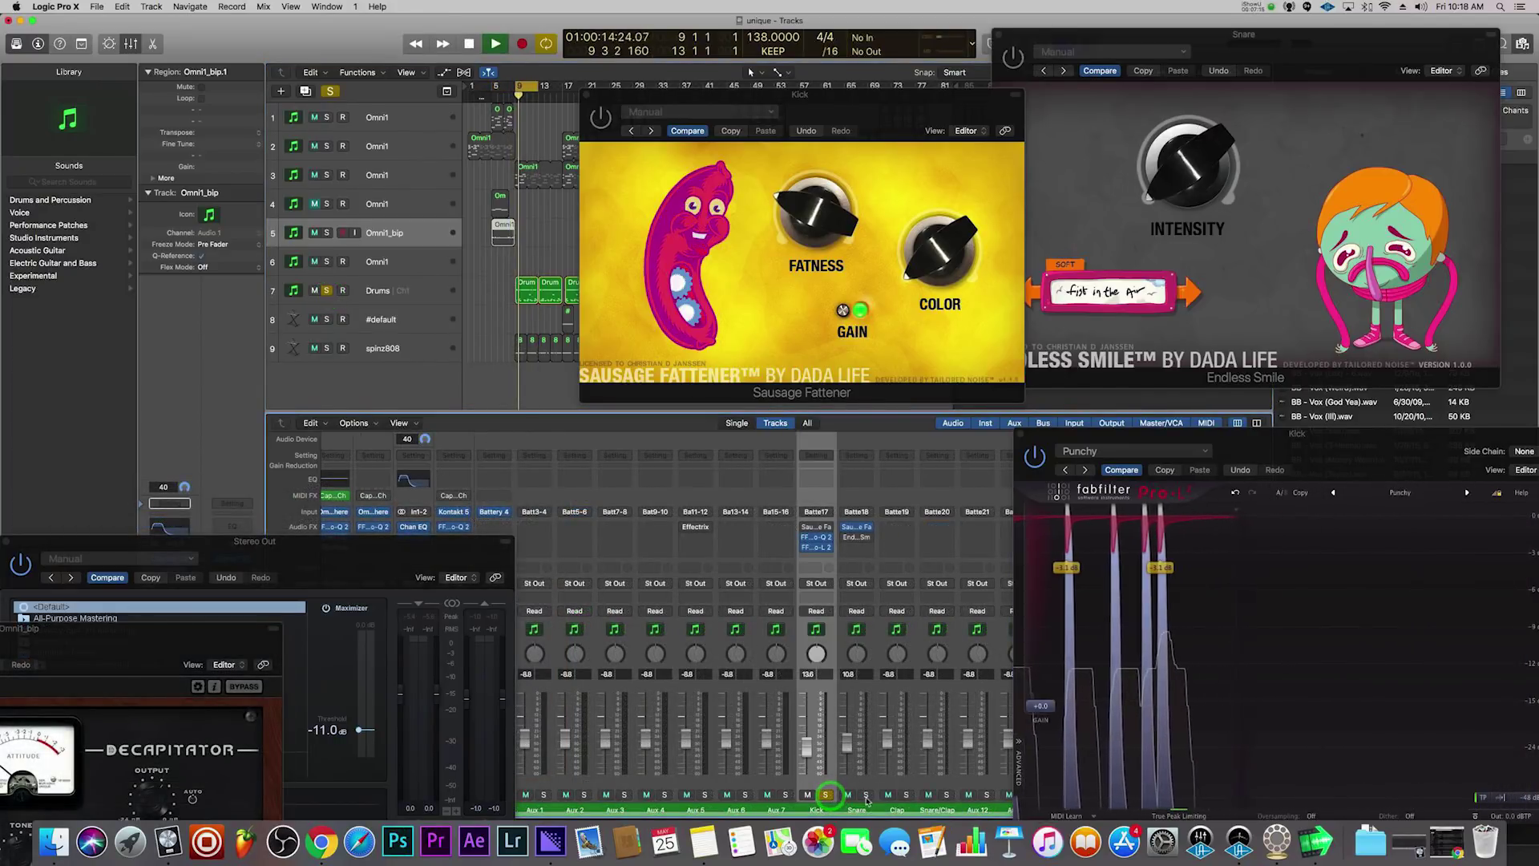
left_click(866, 794)
left_click(906, 794)
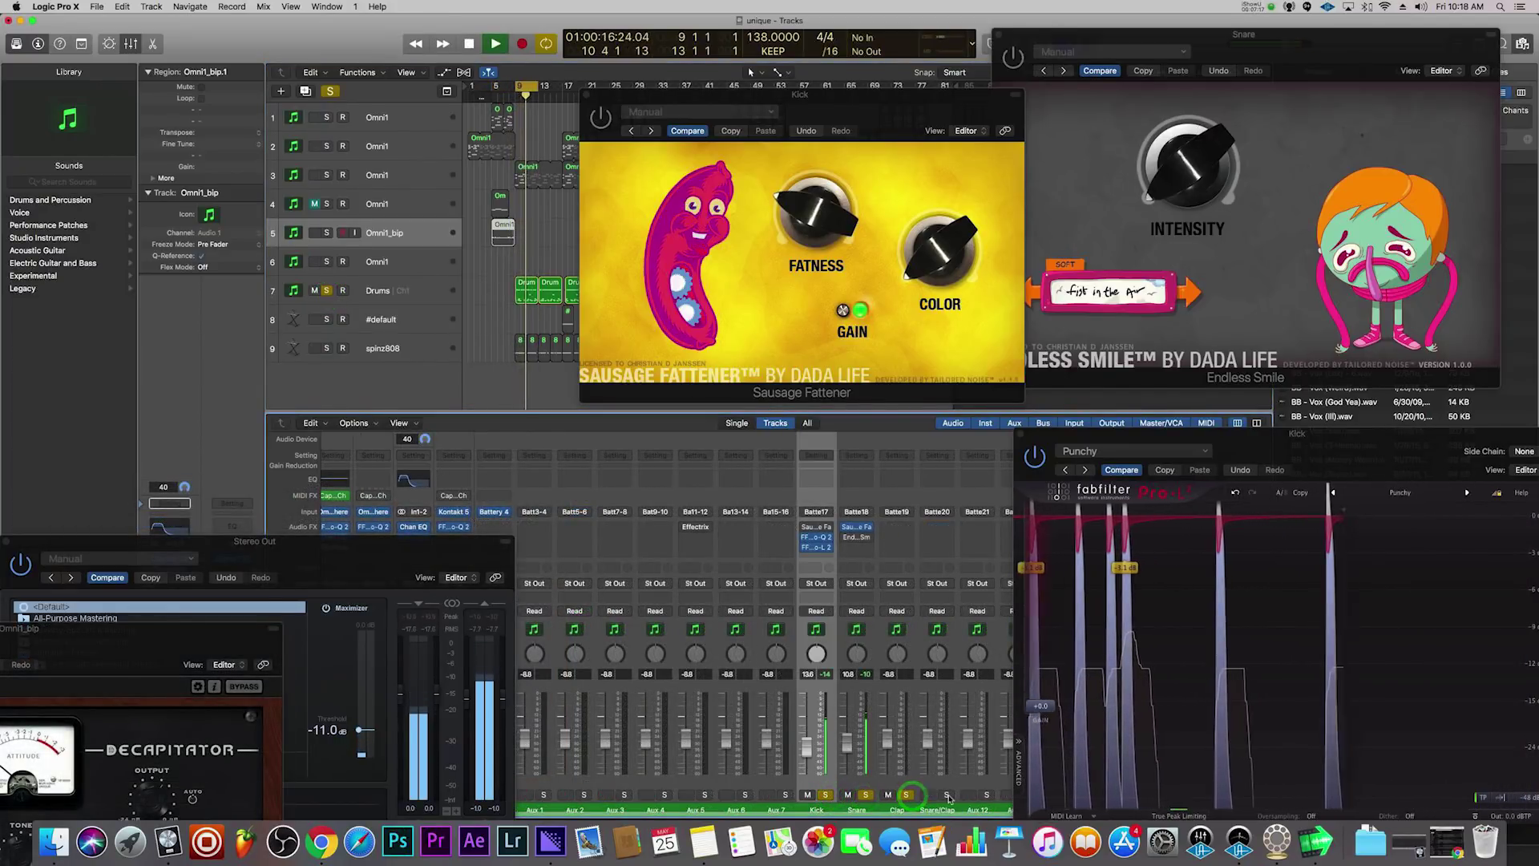
left_click(946, 795)
left_click(986, 795)
- Add the drum channels from Aux 7 down to Aux 1 to the solo selection in the mixer
scroll(971, 794, "right", 1)
left_click(776, 794)
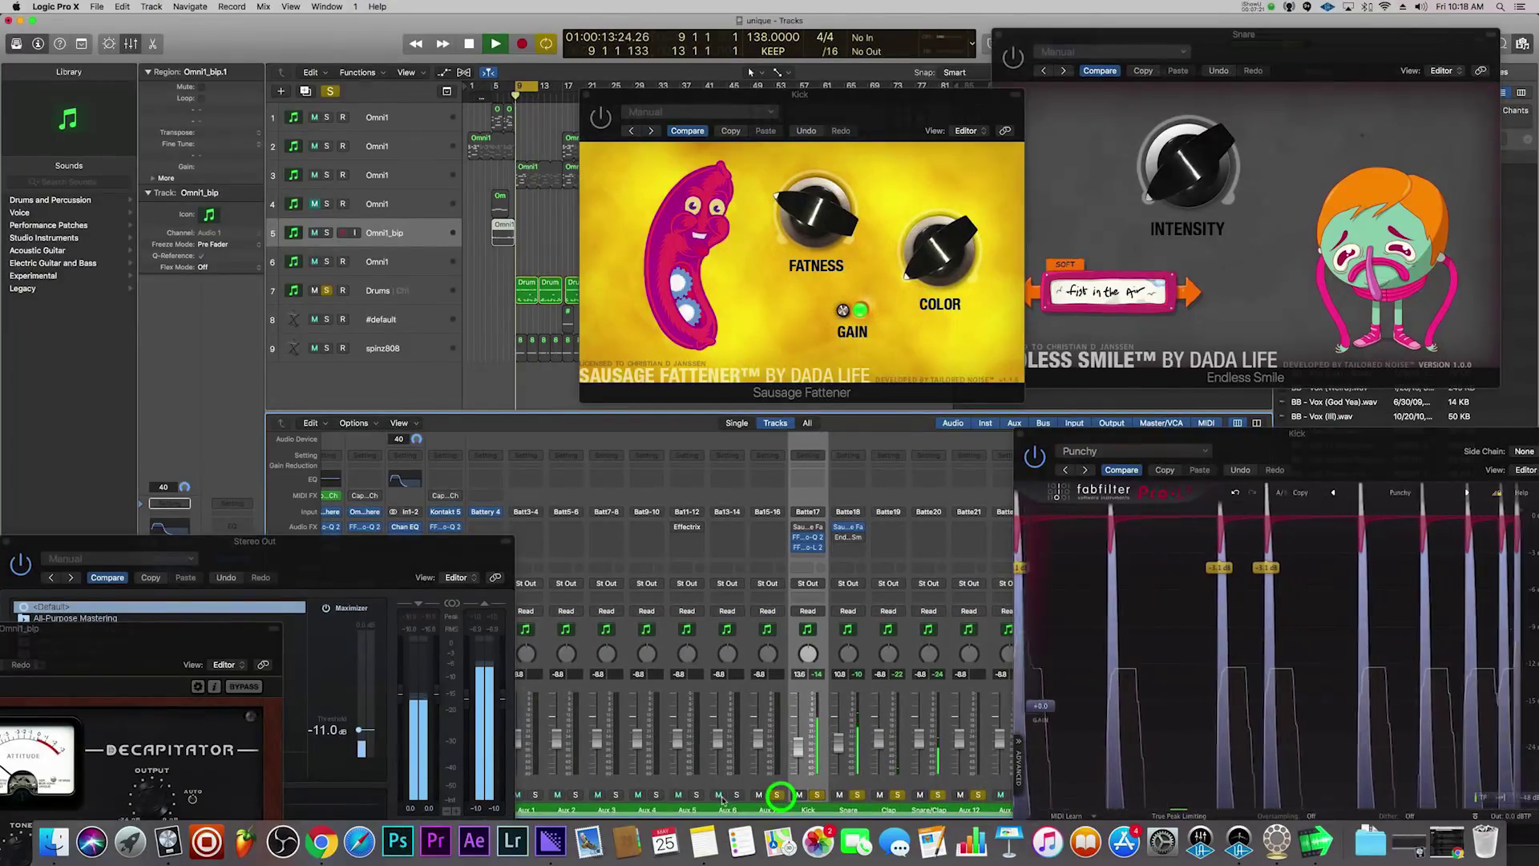
left_click(735, 795)
left_click(696, 795)
left_click(656, 795)
left_click(616, 795)
left_click(575, 795)
left_click(536, 795)
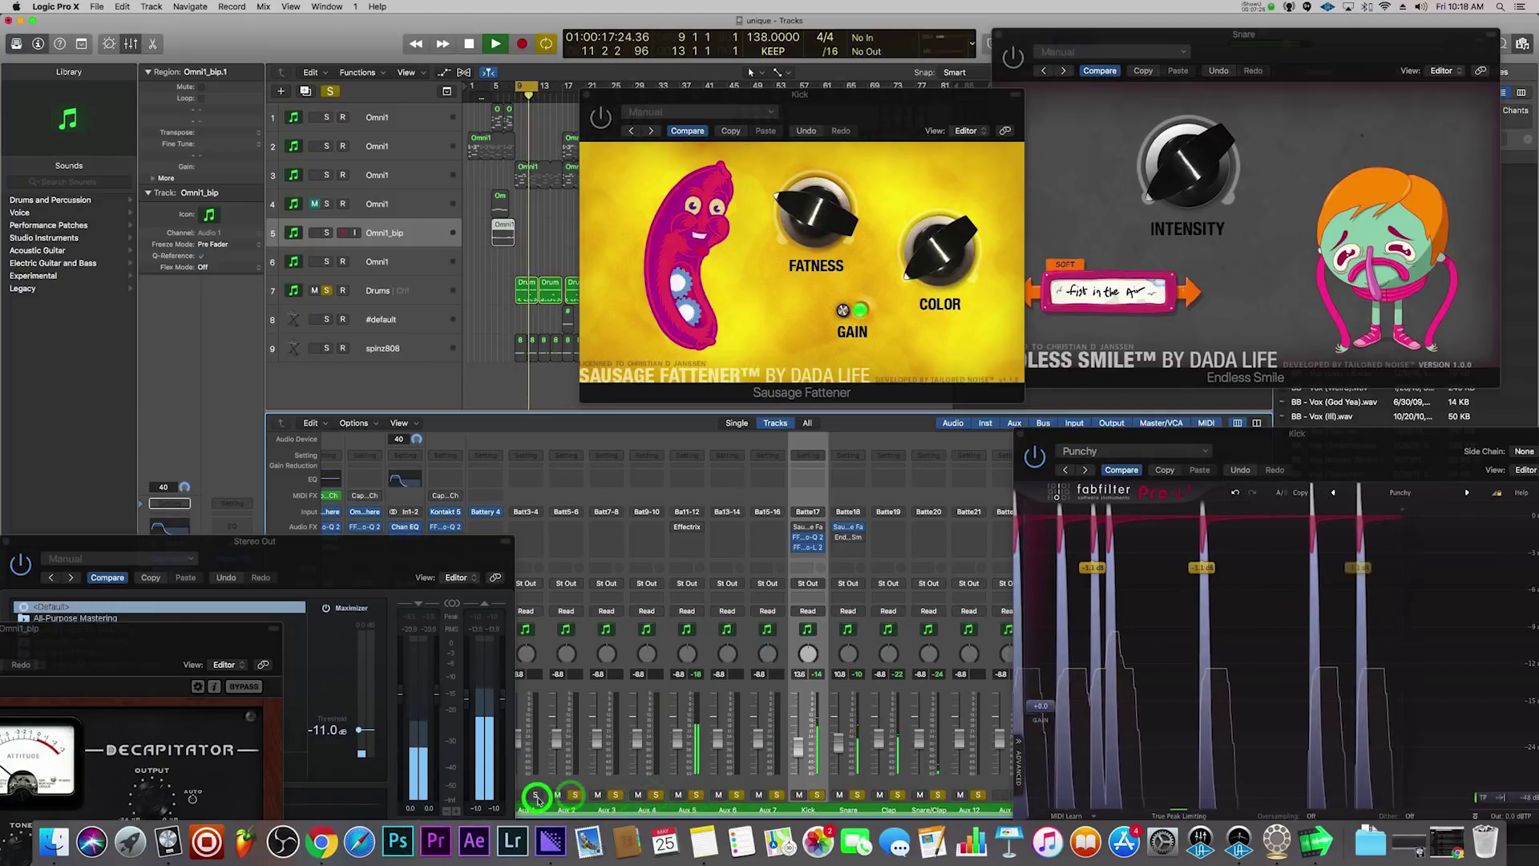
scroll(589, 794, "left", 2)
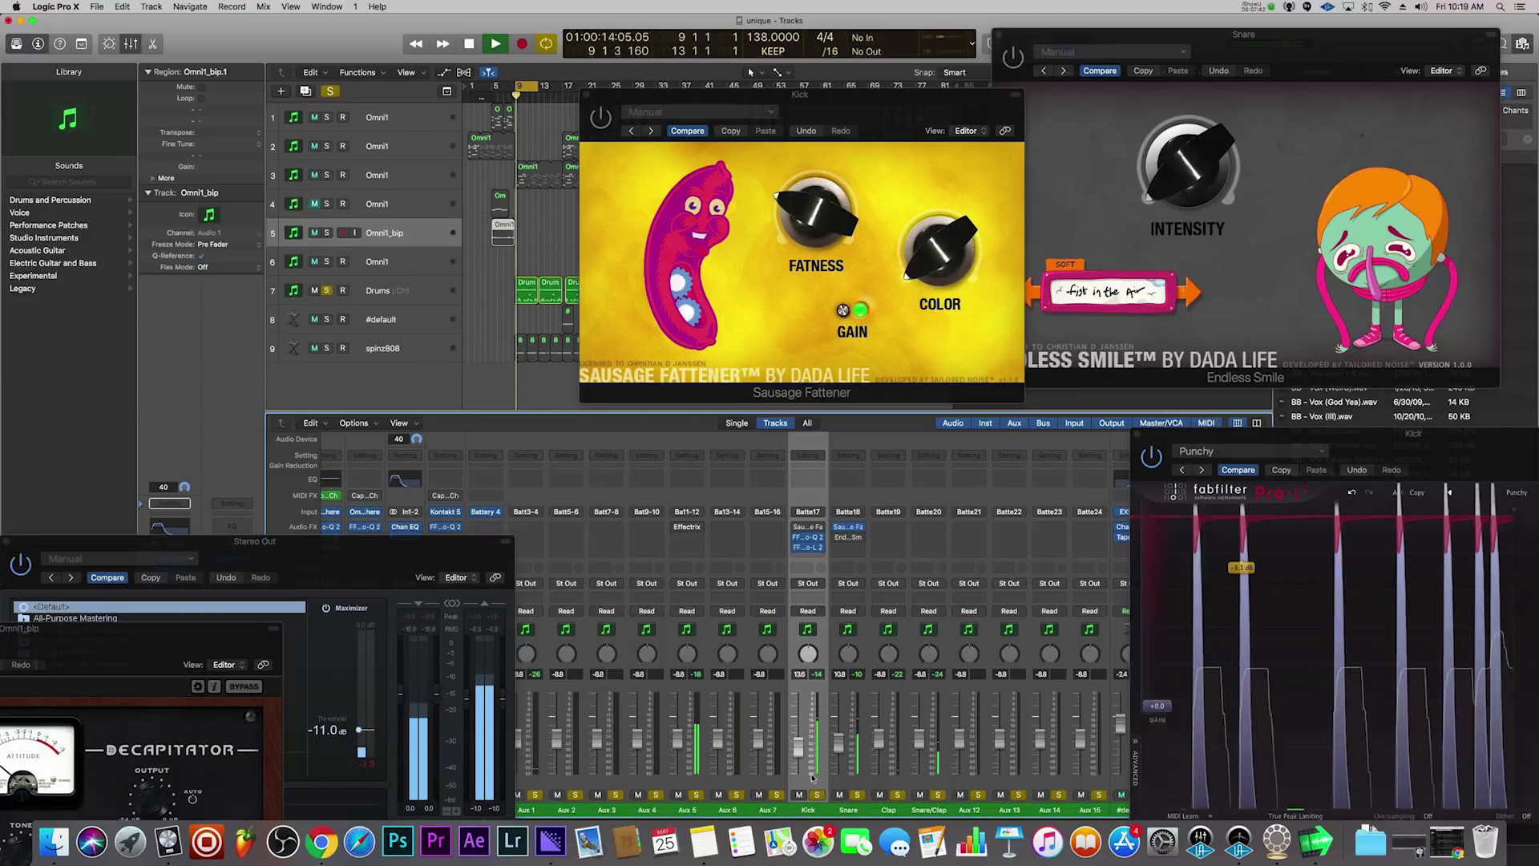
- Toggle the Kick's Sausage Fattener for comparison, then inspect the high-cut curve in its Pro-Q 2 and close the equalizer
left_click(602, 123)
mouse_move(825, 225)
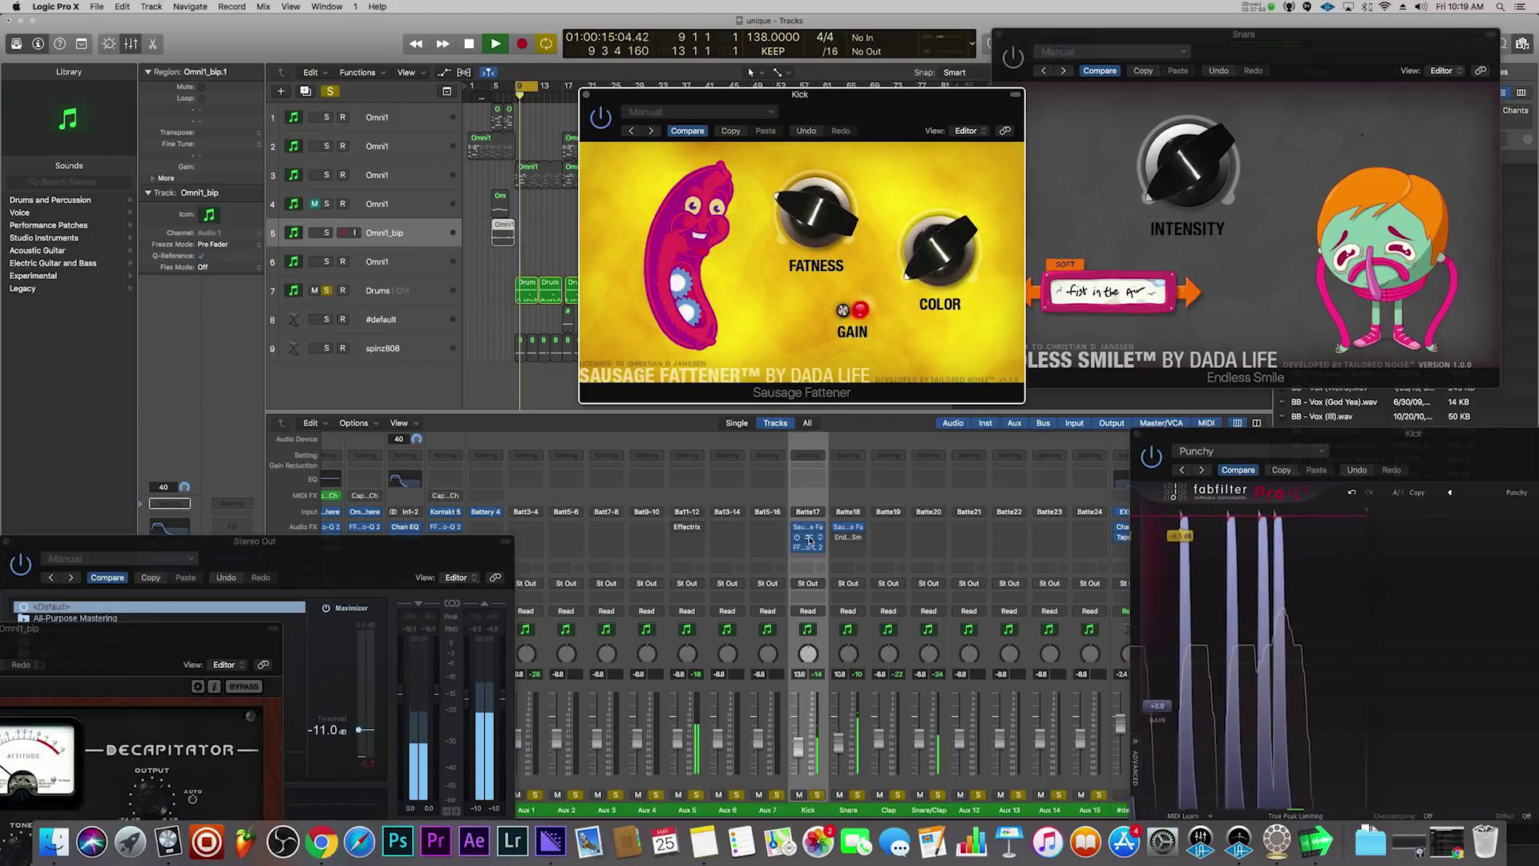
left_click(809, 545)
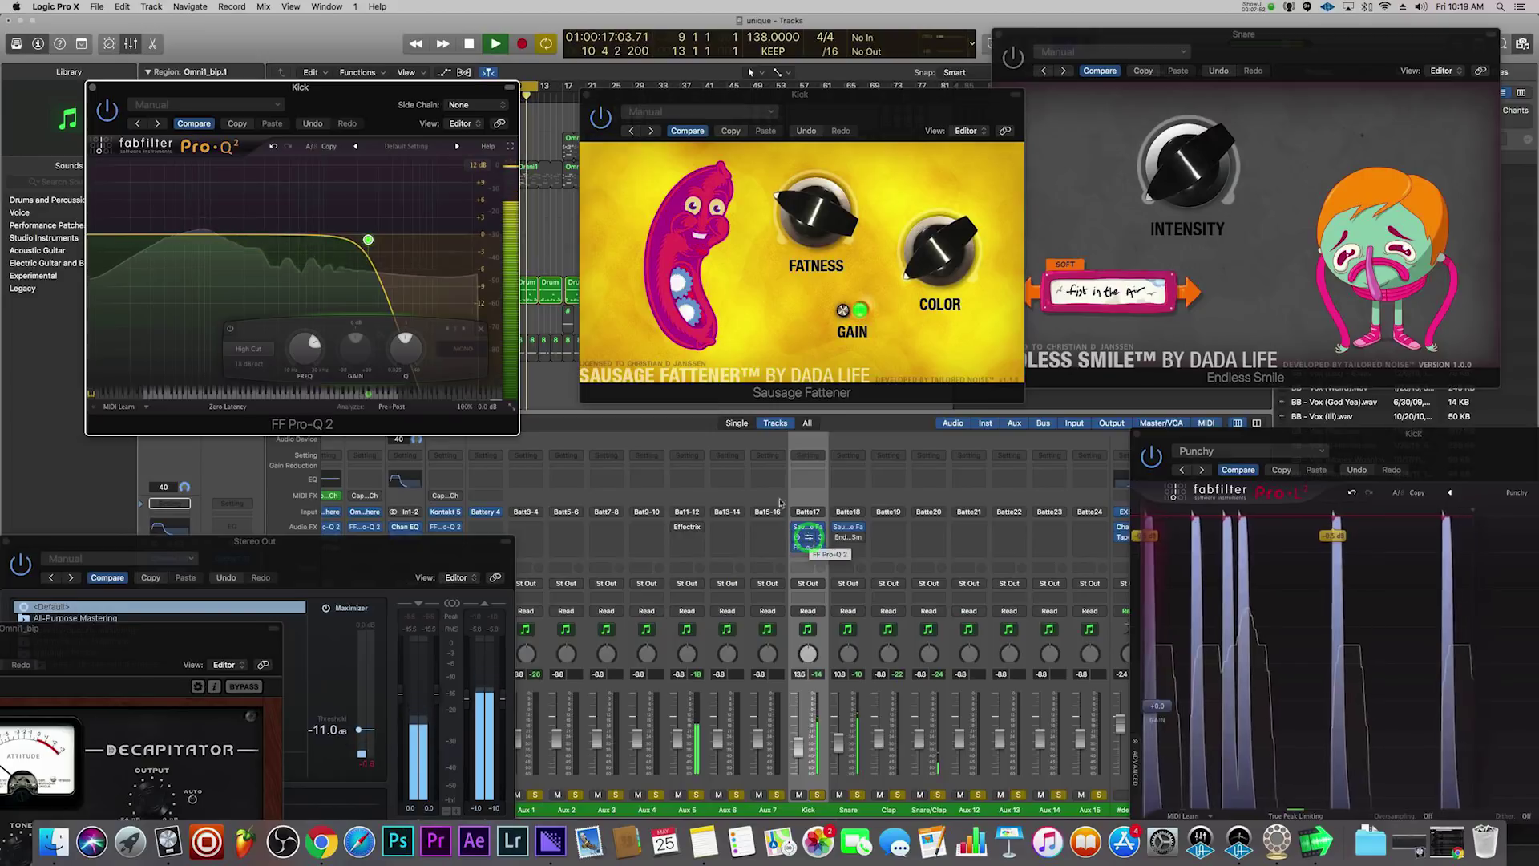
left_click_drag(339, 102, 325, 117)
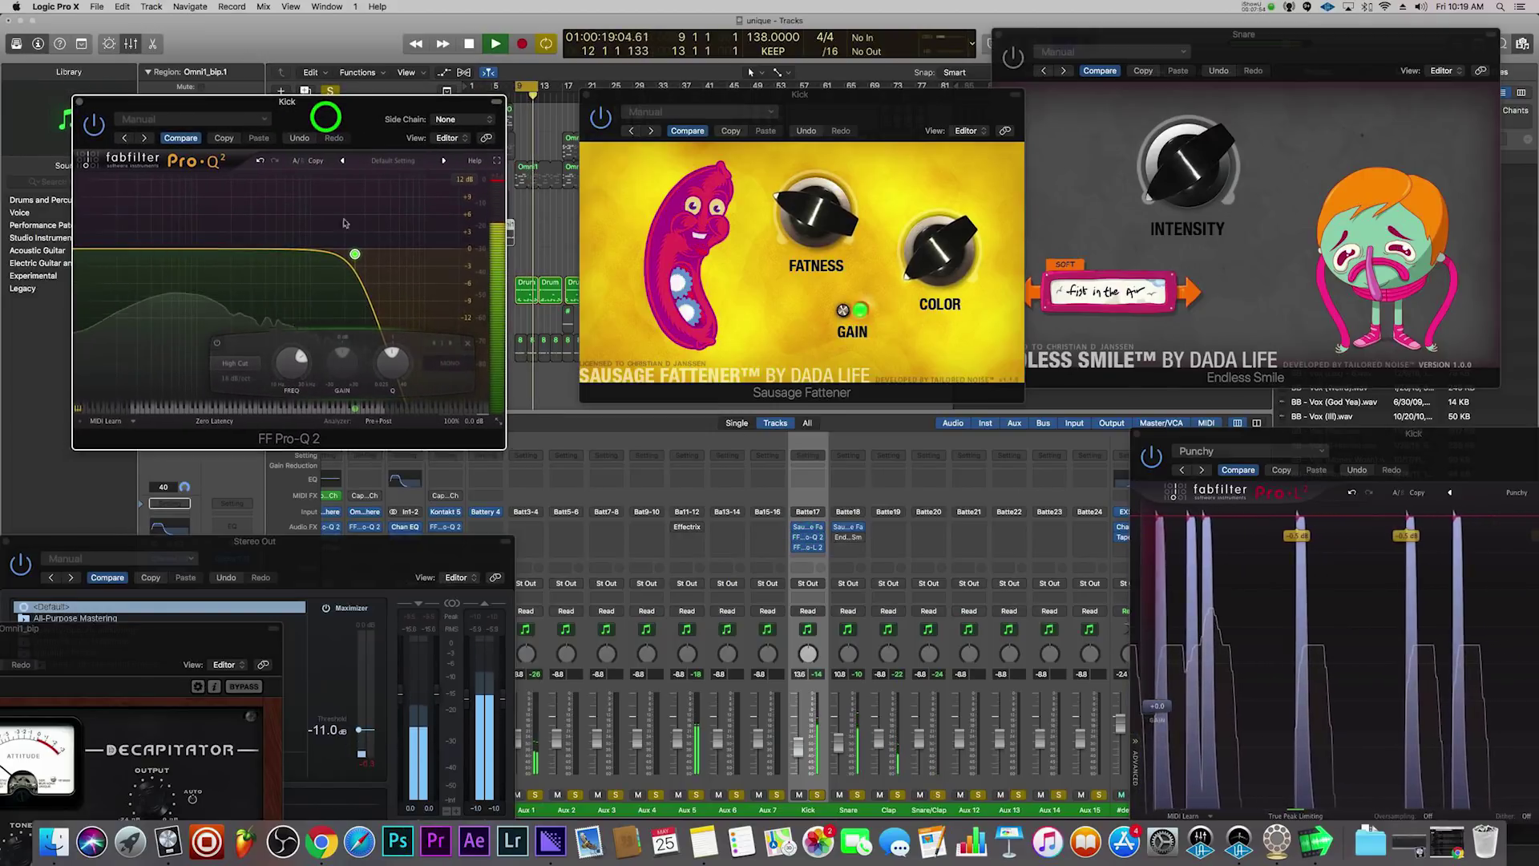
left_click(82, 105)
- Reopen the Kick's Pro-L 2 limiter, examine its gain reduction during playback, and close it
left_click(809, 548)
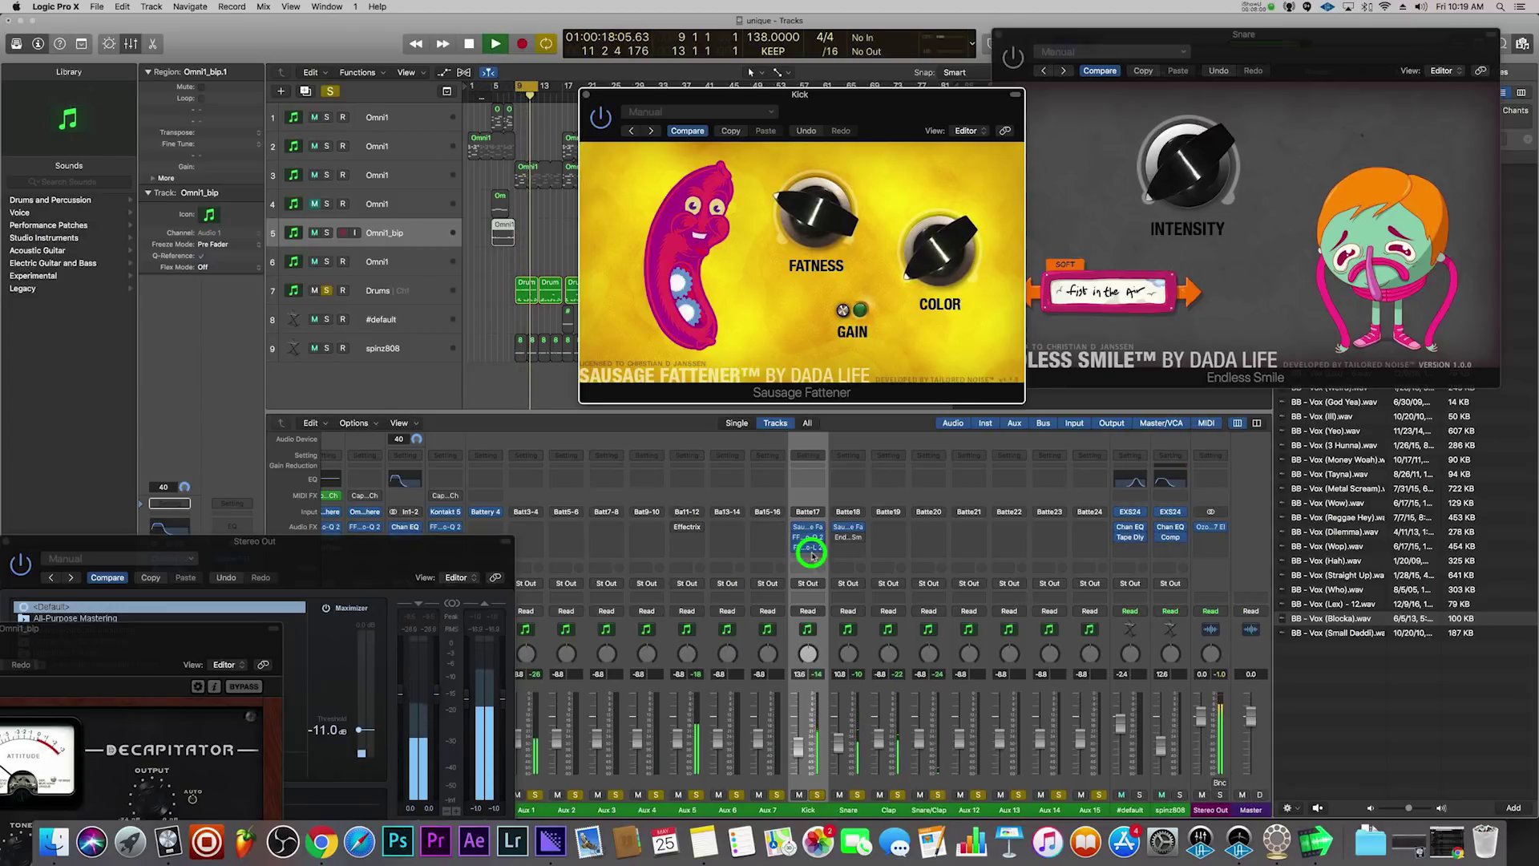
left_click(811, 547)
left_click(274, 114)
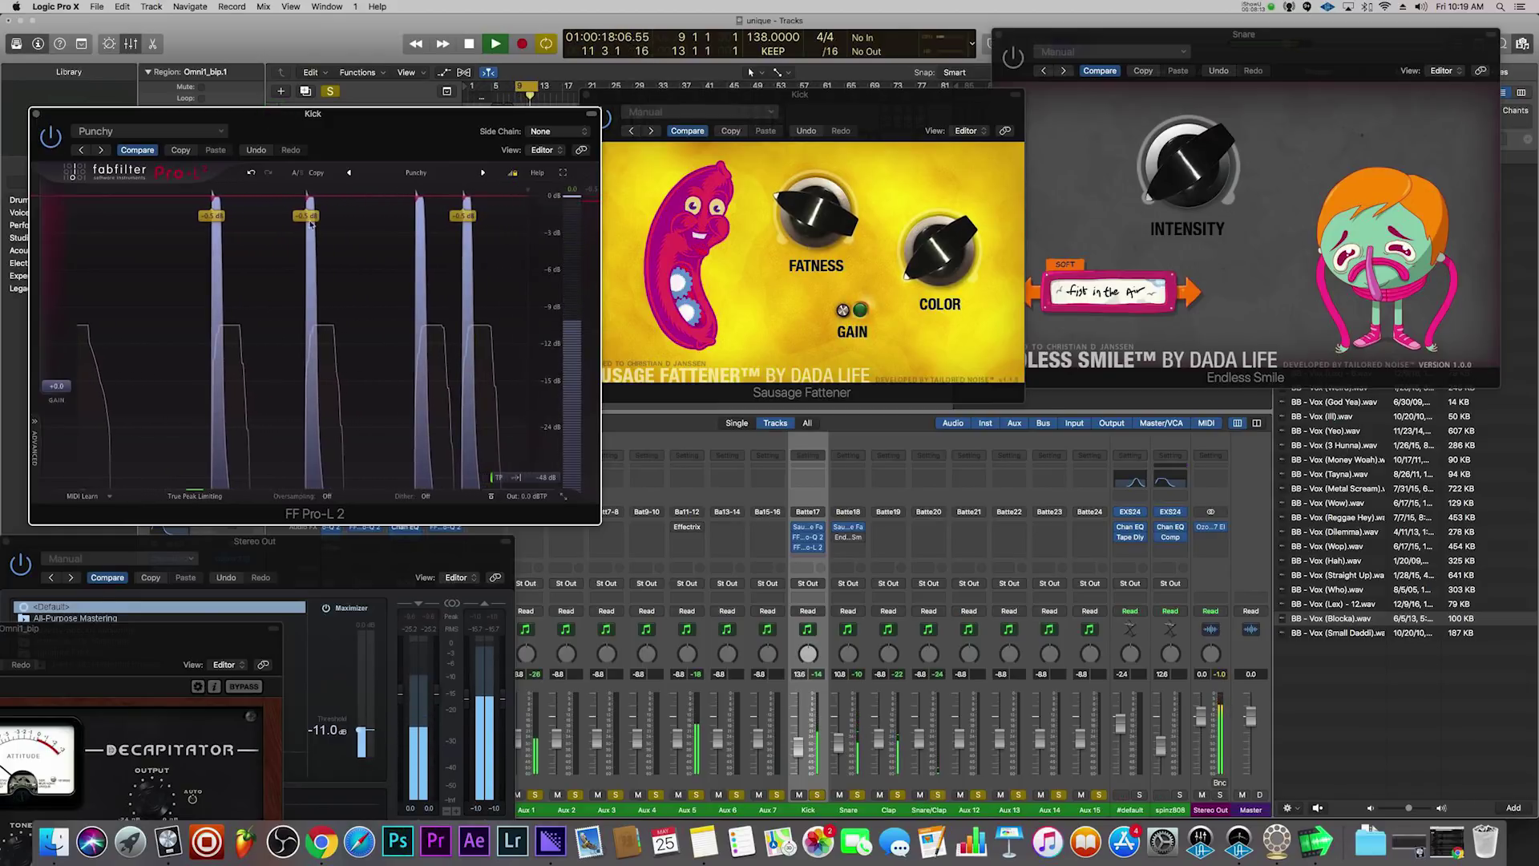
left_click(38, 116)
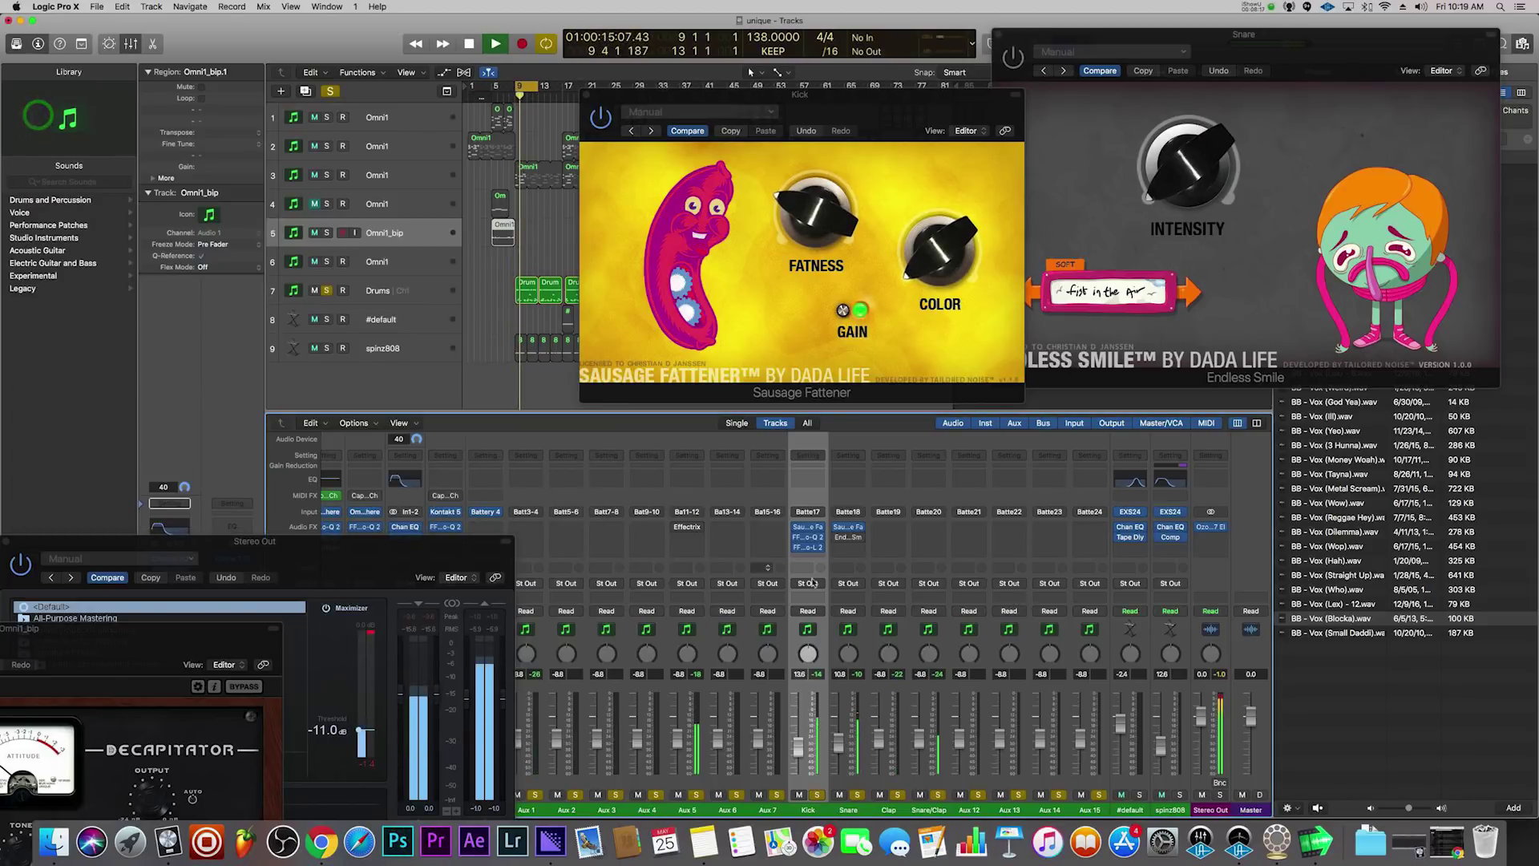
- Bypass and re-enable Sausage Fattener on the Kick, then adjust its Fatness slightly by ear
left_click(797, 528)
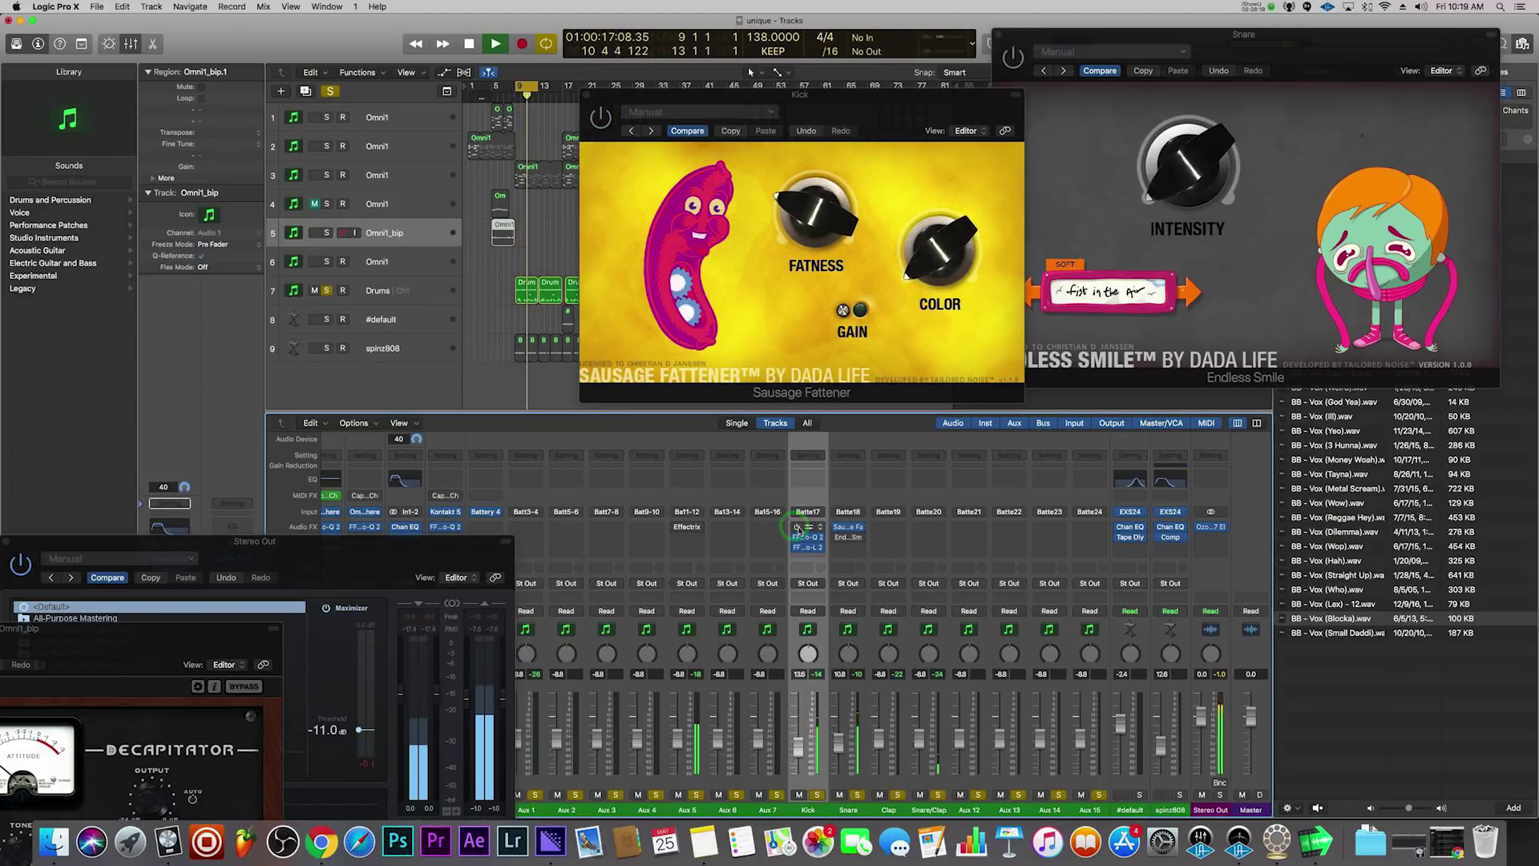
left_click(797, 527)
left_click_drag(797, 183, 797, 176)
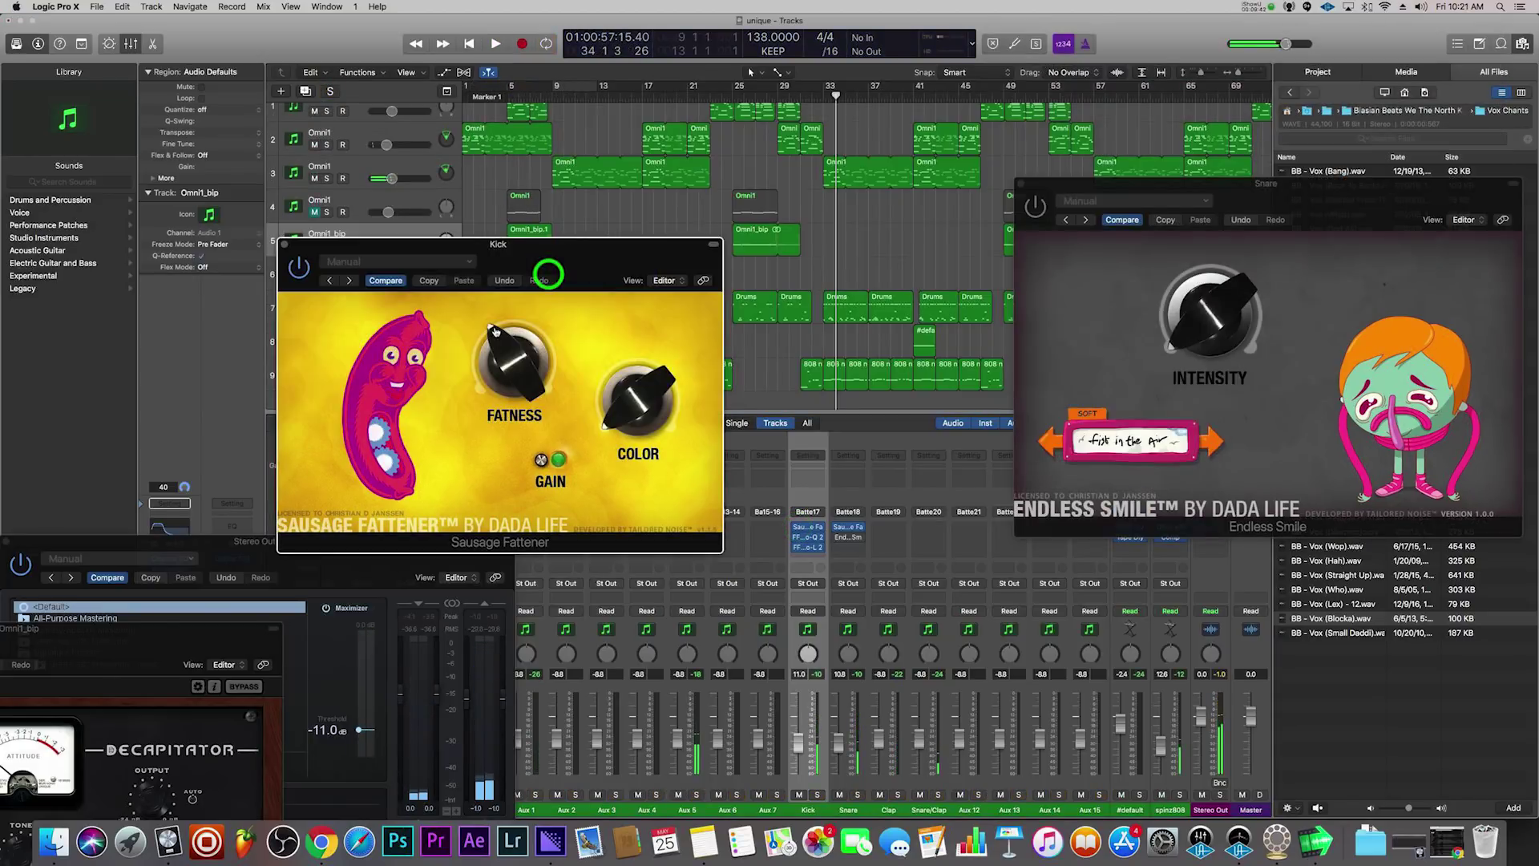
- Close the Sausage Fattener window and move the Snare's Endless Smile window to the middle of the arrangement
left_click(547, 274)
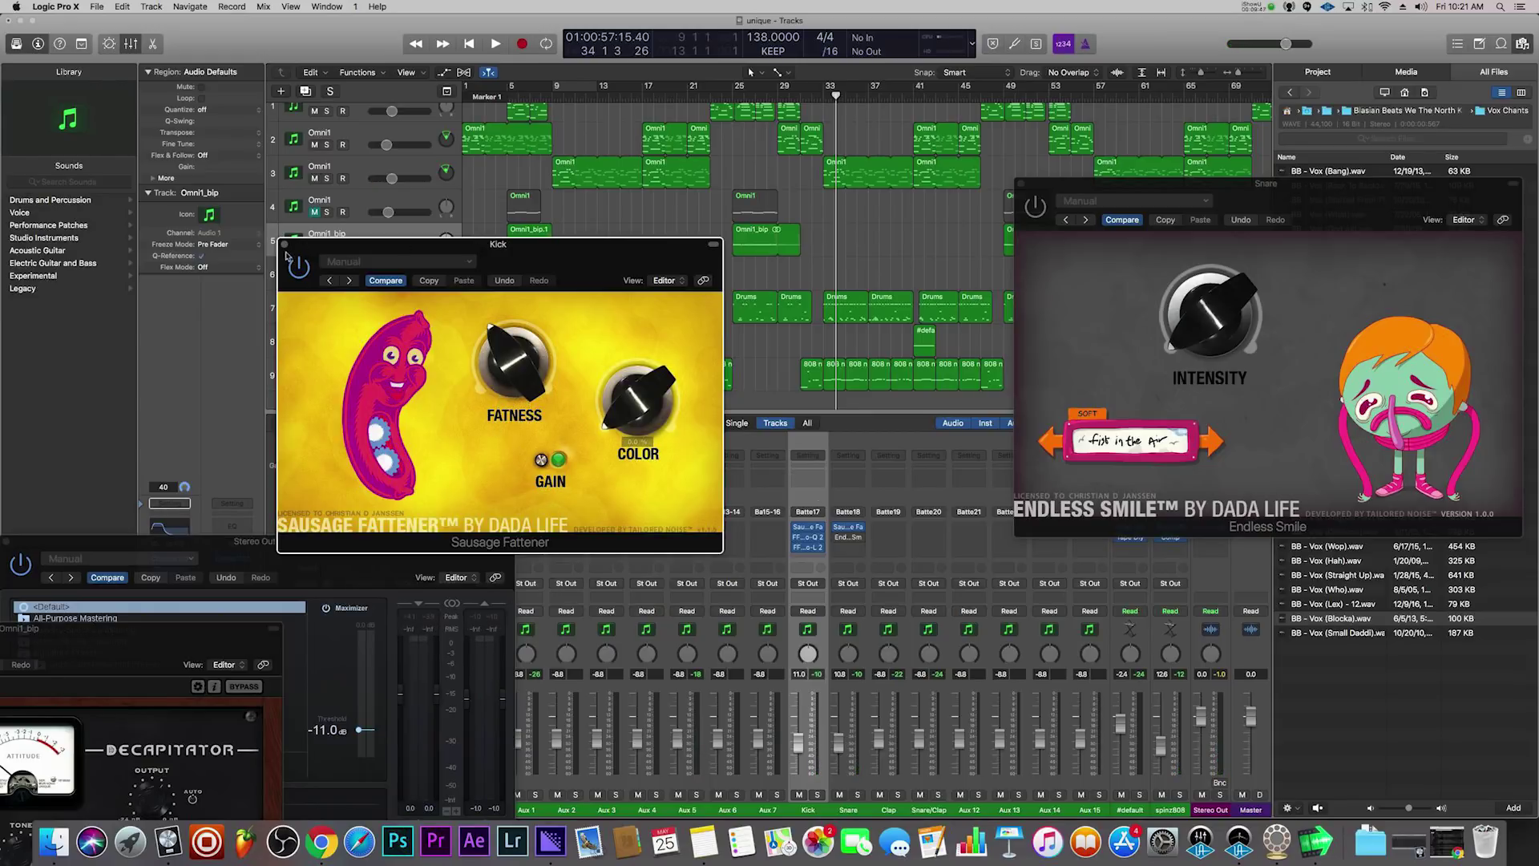
left_click_drag(1234, 197, 883, 198)
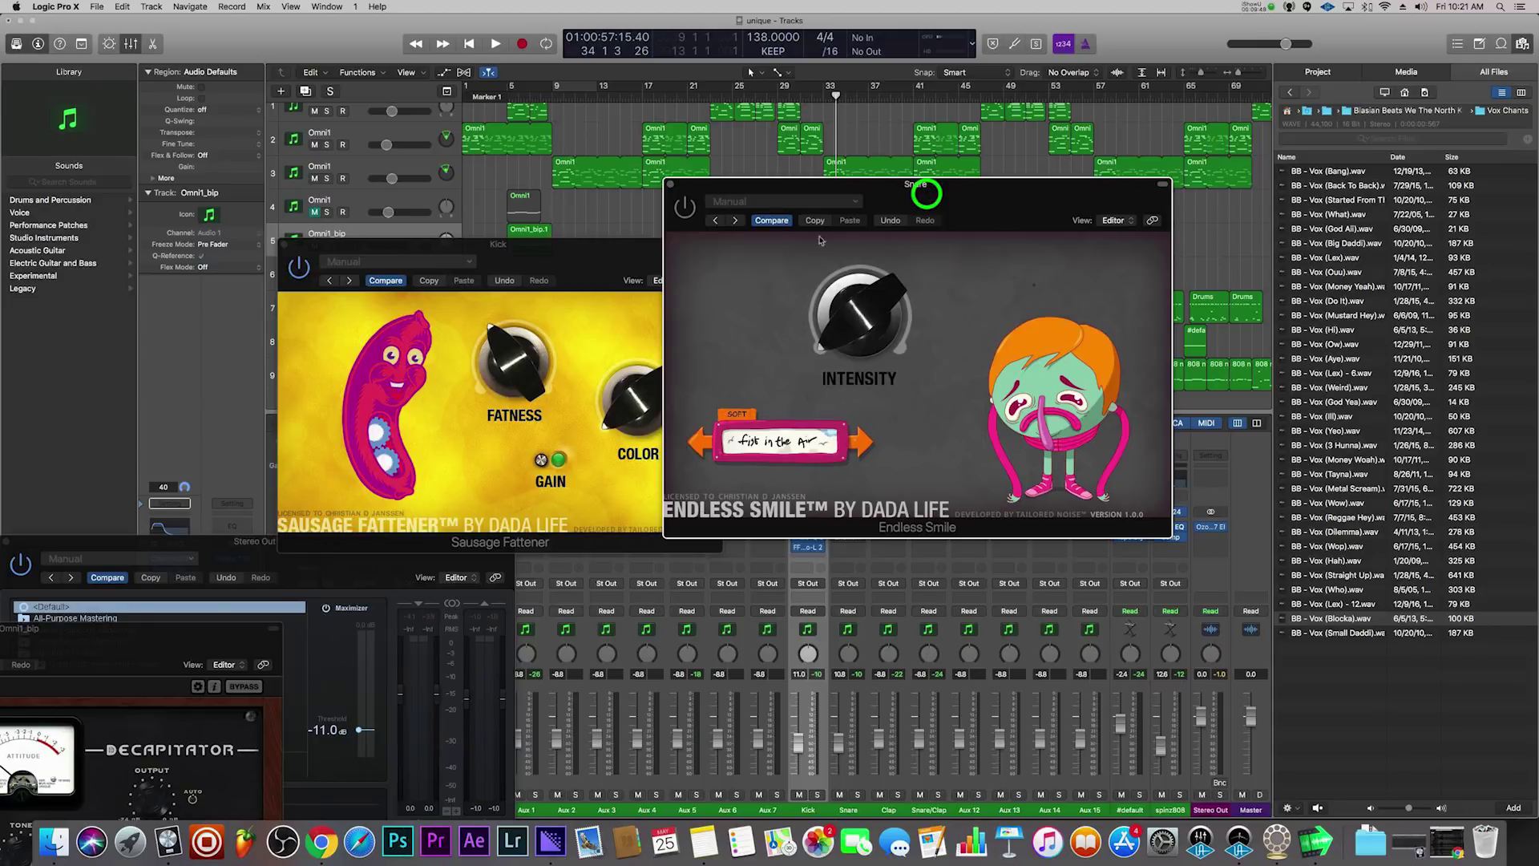
left_click(282, 245)
left_click_drag(965, 214, 887, 240)
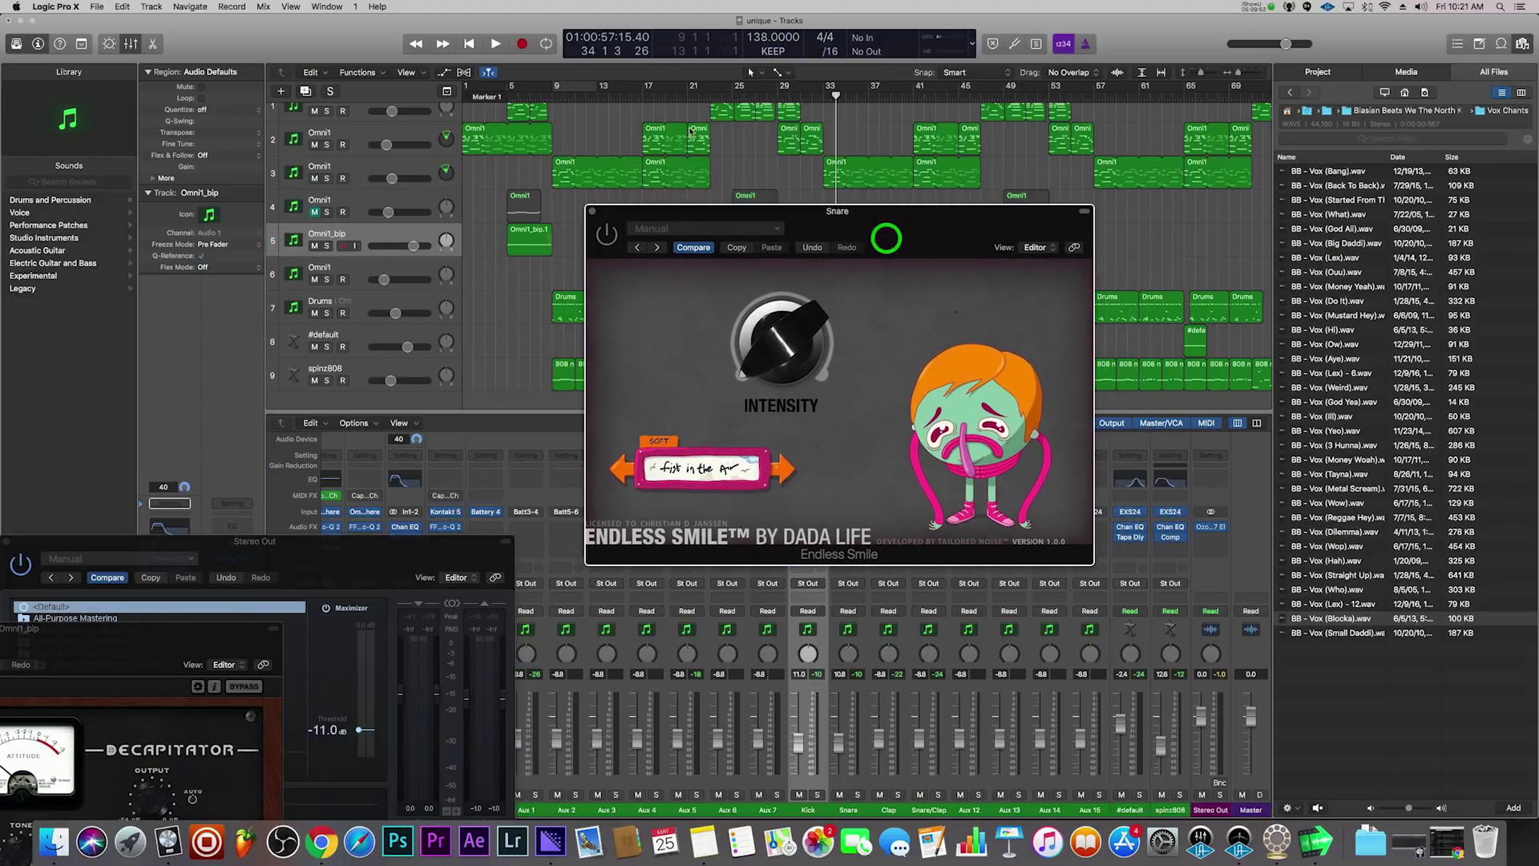
- Place the playhead at bar 19, enable the cycle range from bar 9, and close the Snare's Endless Smile window
left_click(664, 96)
left_click(575, 89)
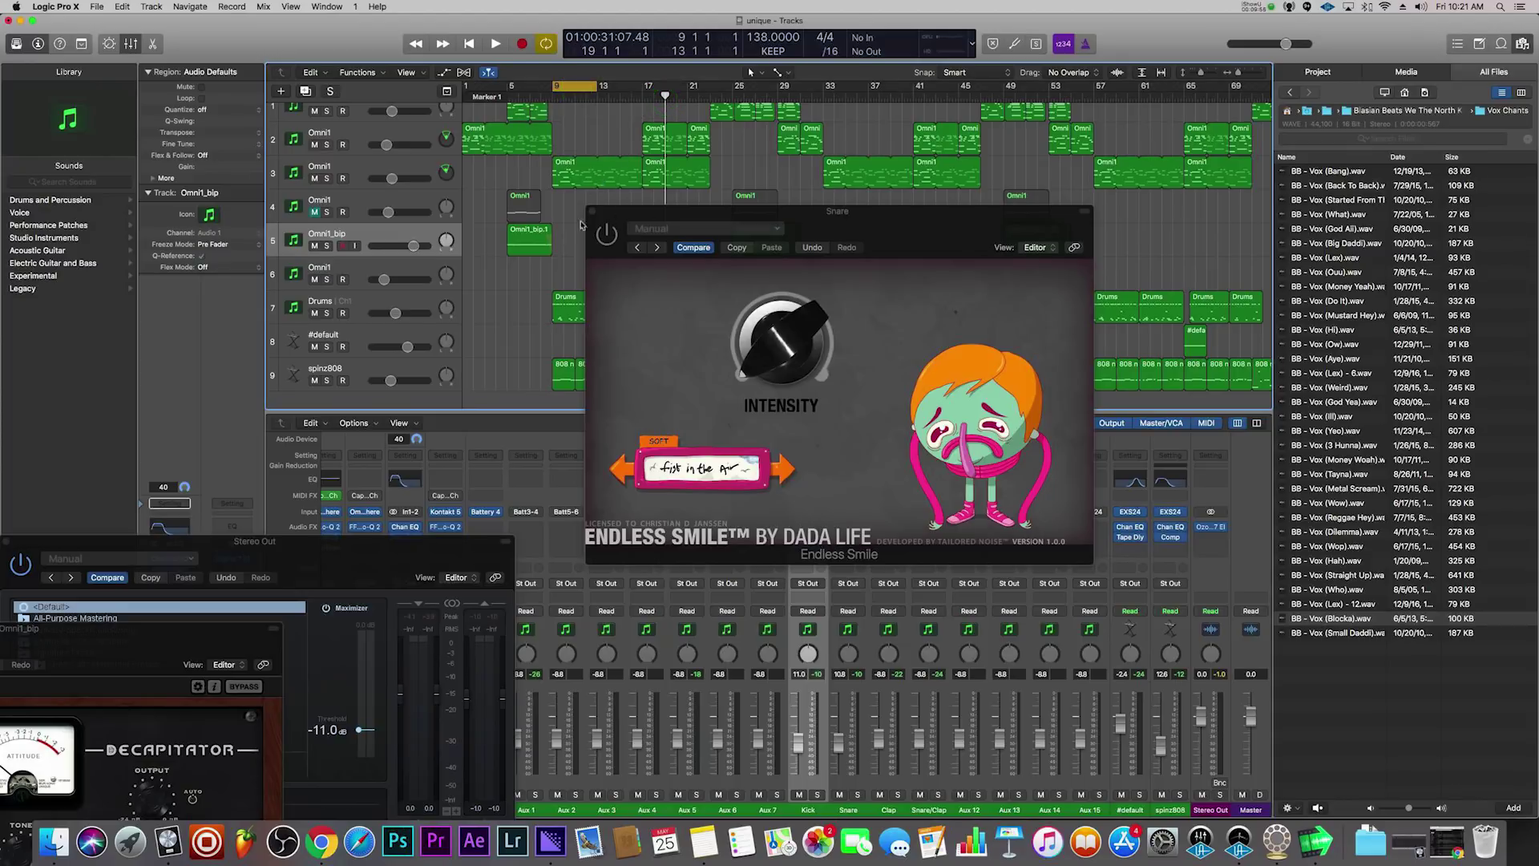
left_click(592, 215)
- Select the third Omni1 track, move the Ozone window clear of its channel strip, and play the track soloed
left_click(392, 174)
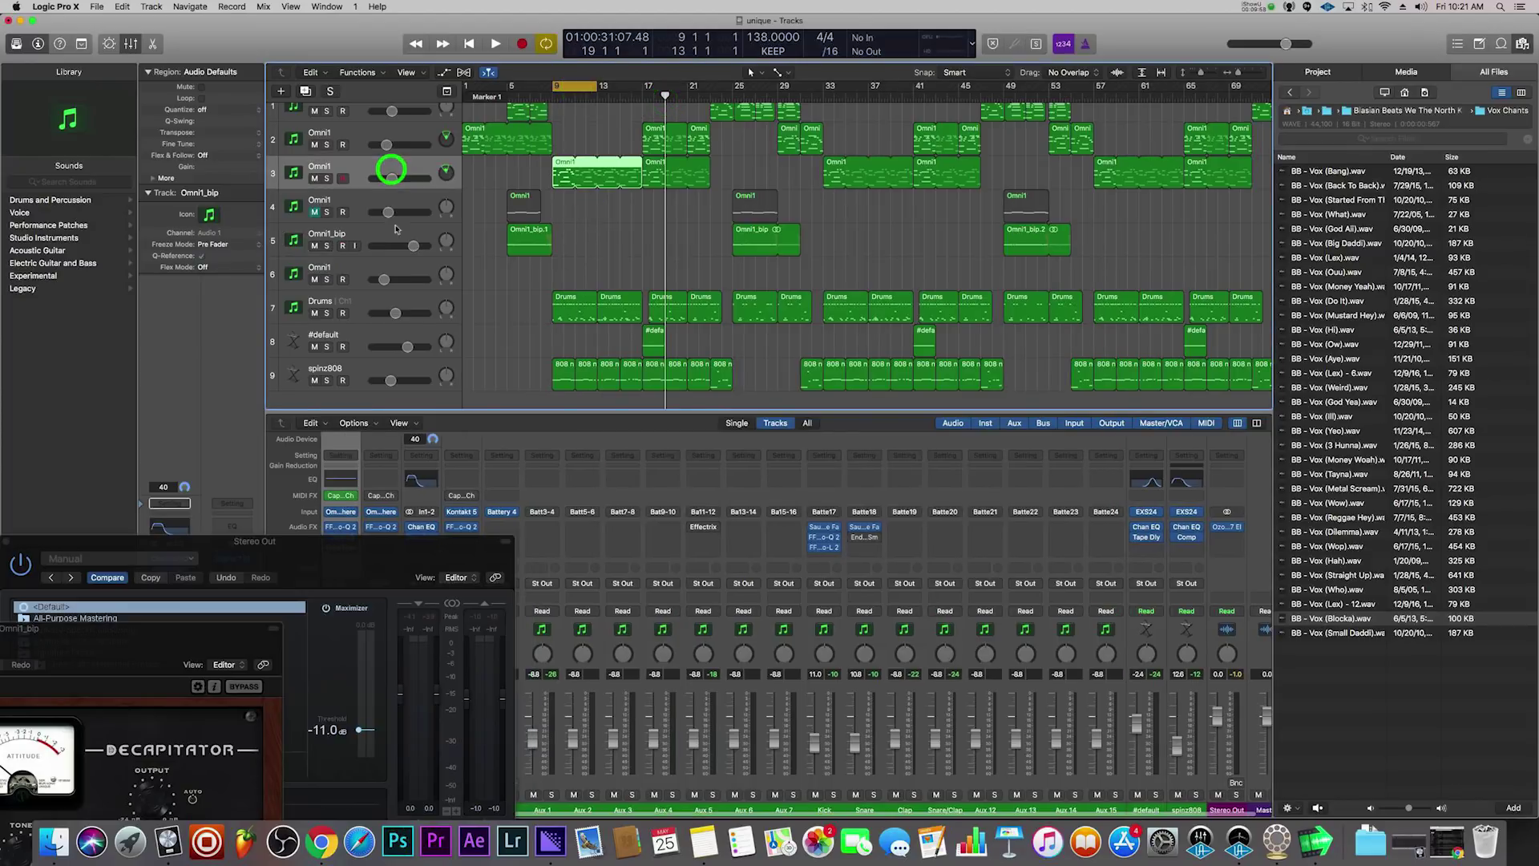
left_click_drag(268, 550, 268, 681)
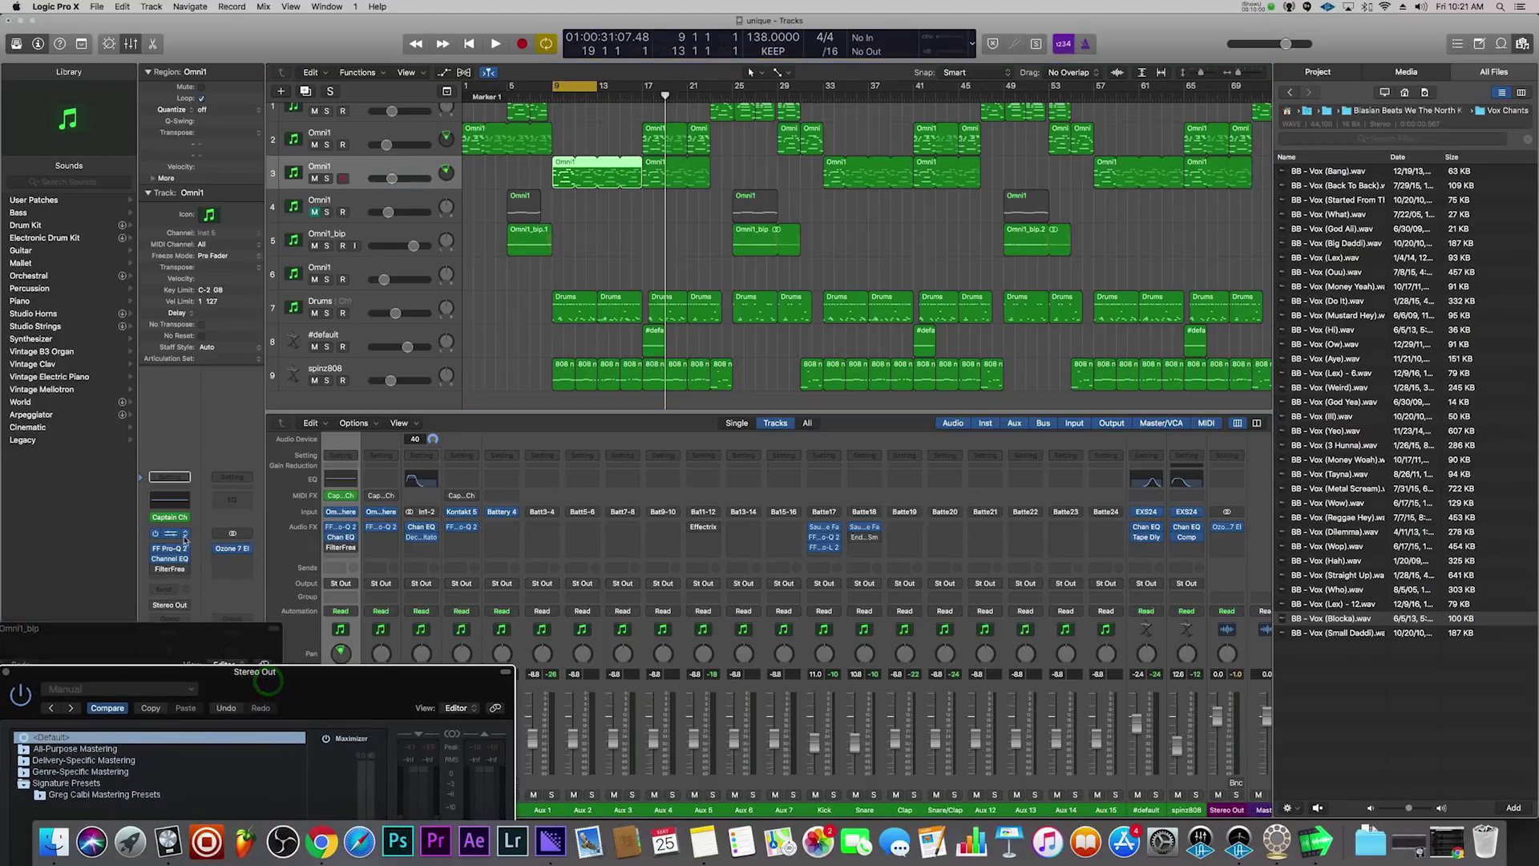
left_click(345, 555)
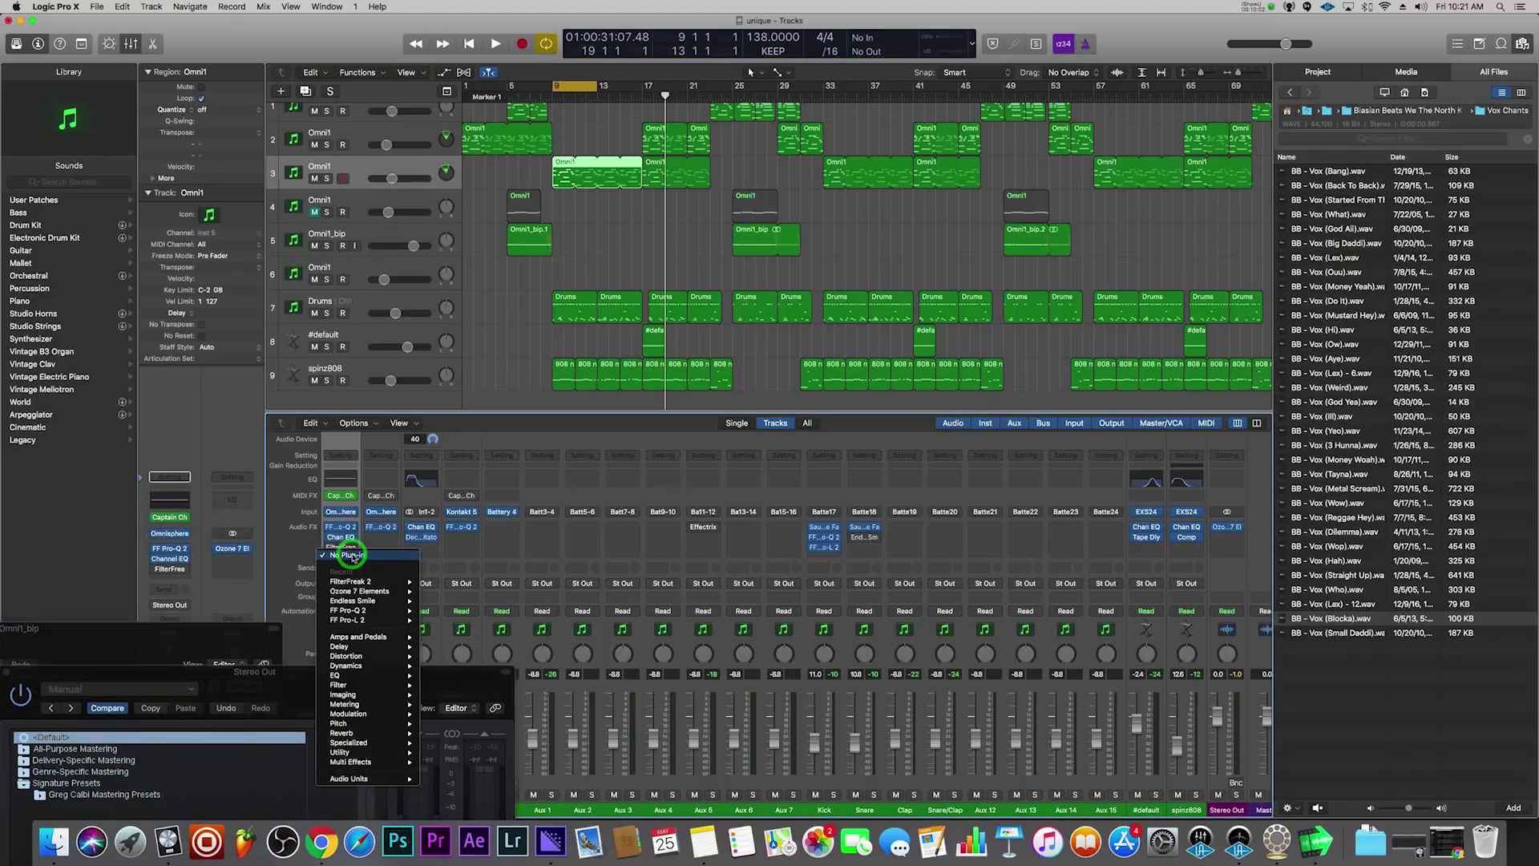
left_click(330, 179)
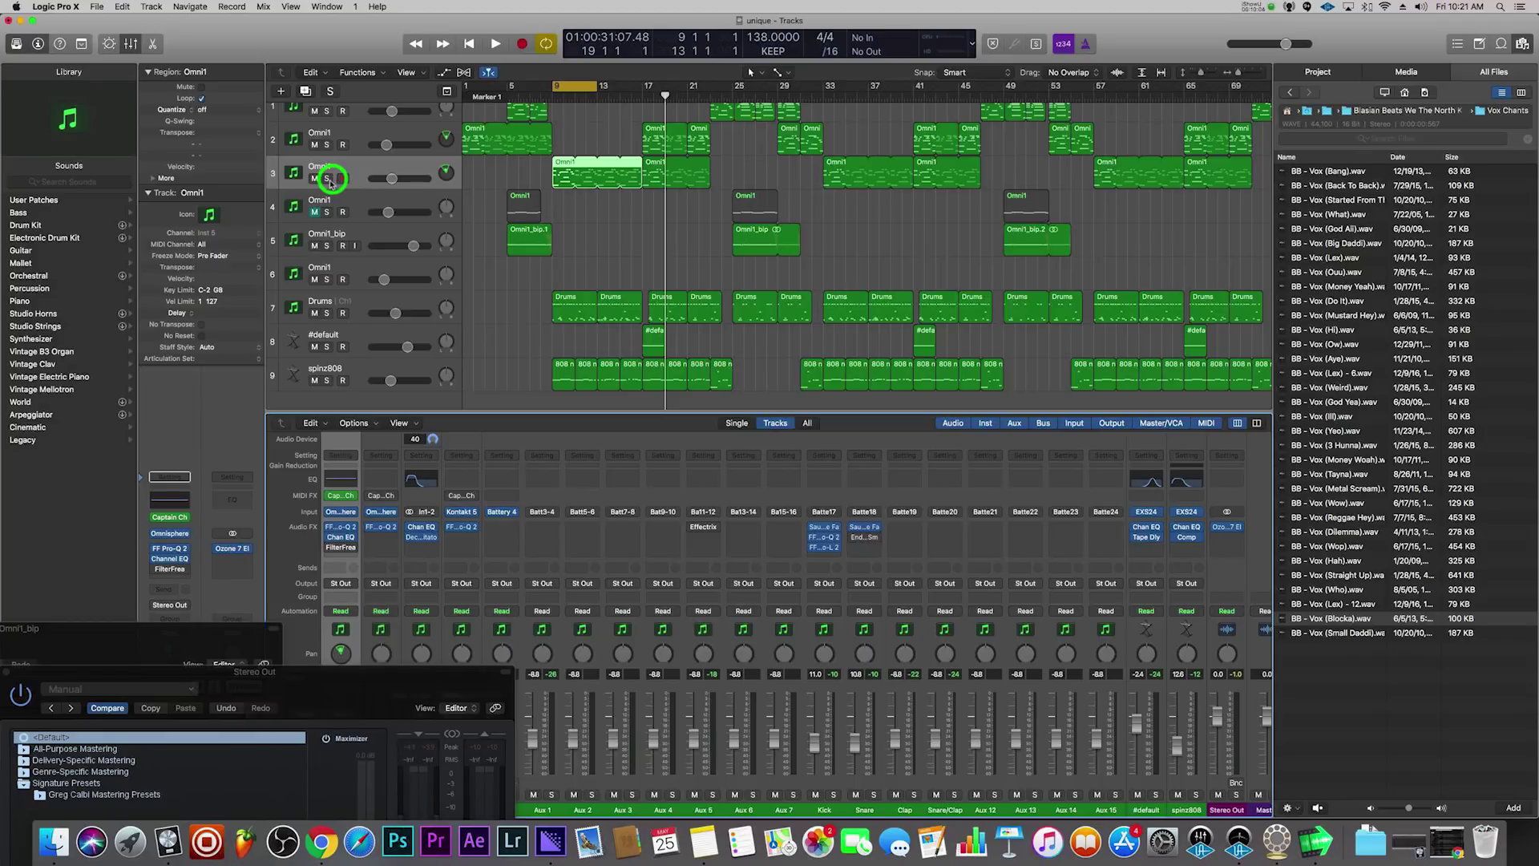
left_click(328, 178)
key("space")
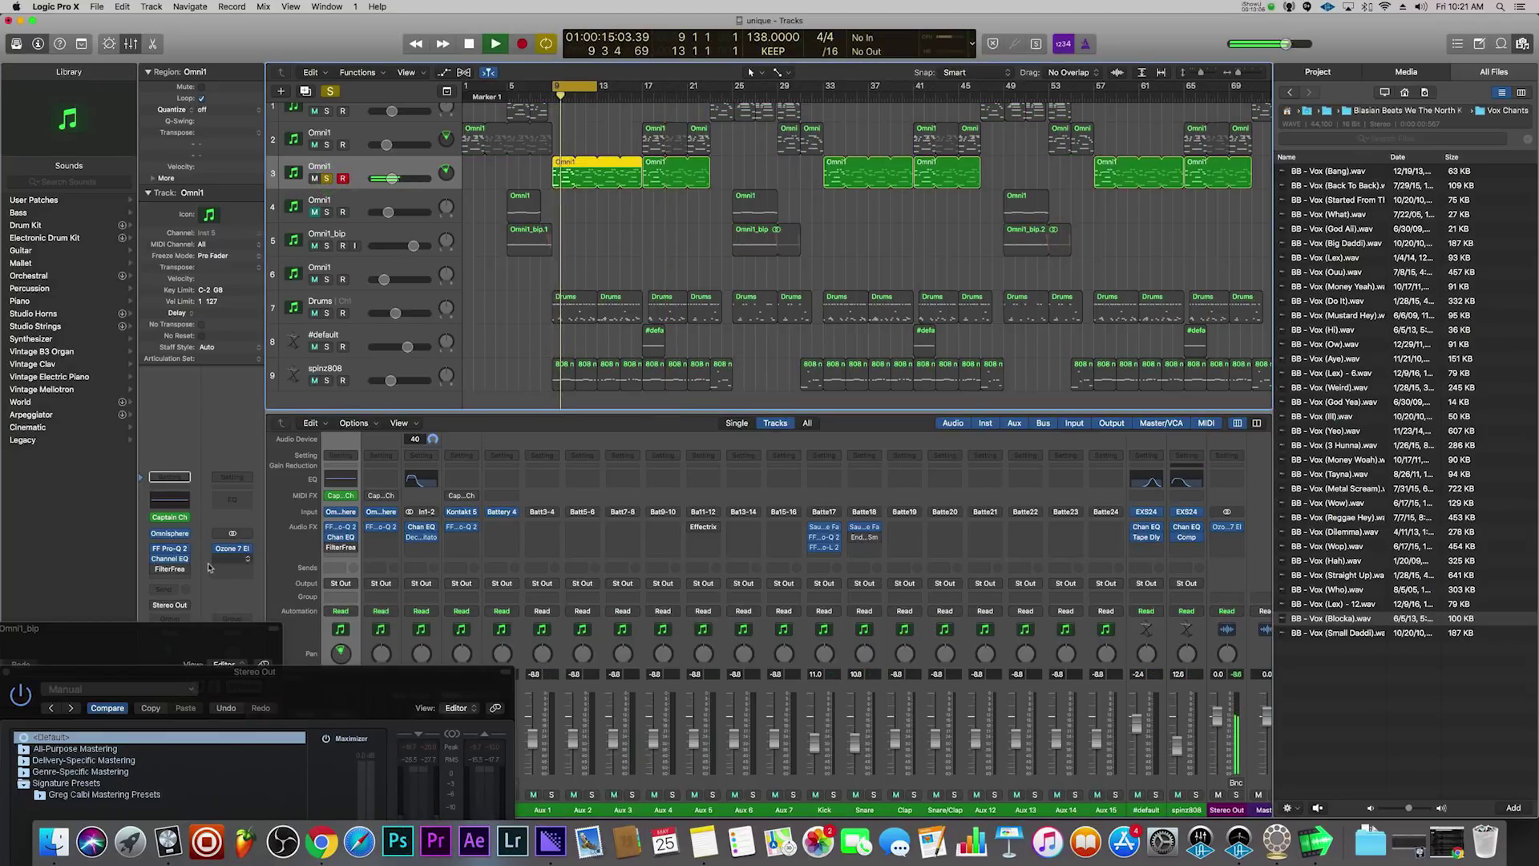
- Insert a stereo Endless Smile after FilterFreak on the soloed Omni1 track and set its Intensity to 44%
left_click(186, 577)
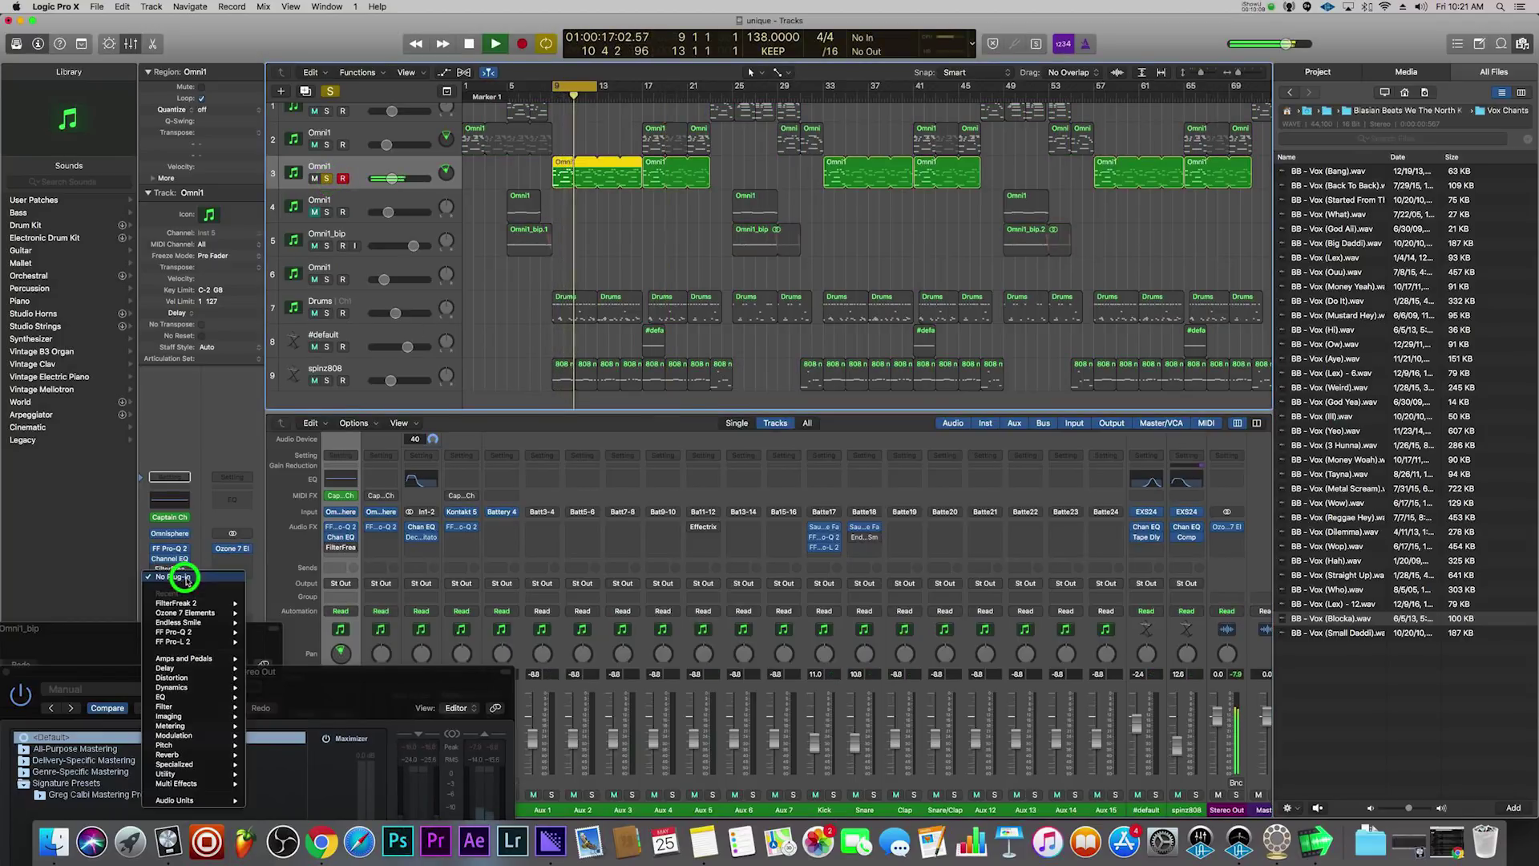
mouse_move(213, 610)
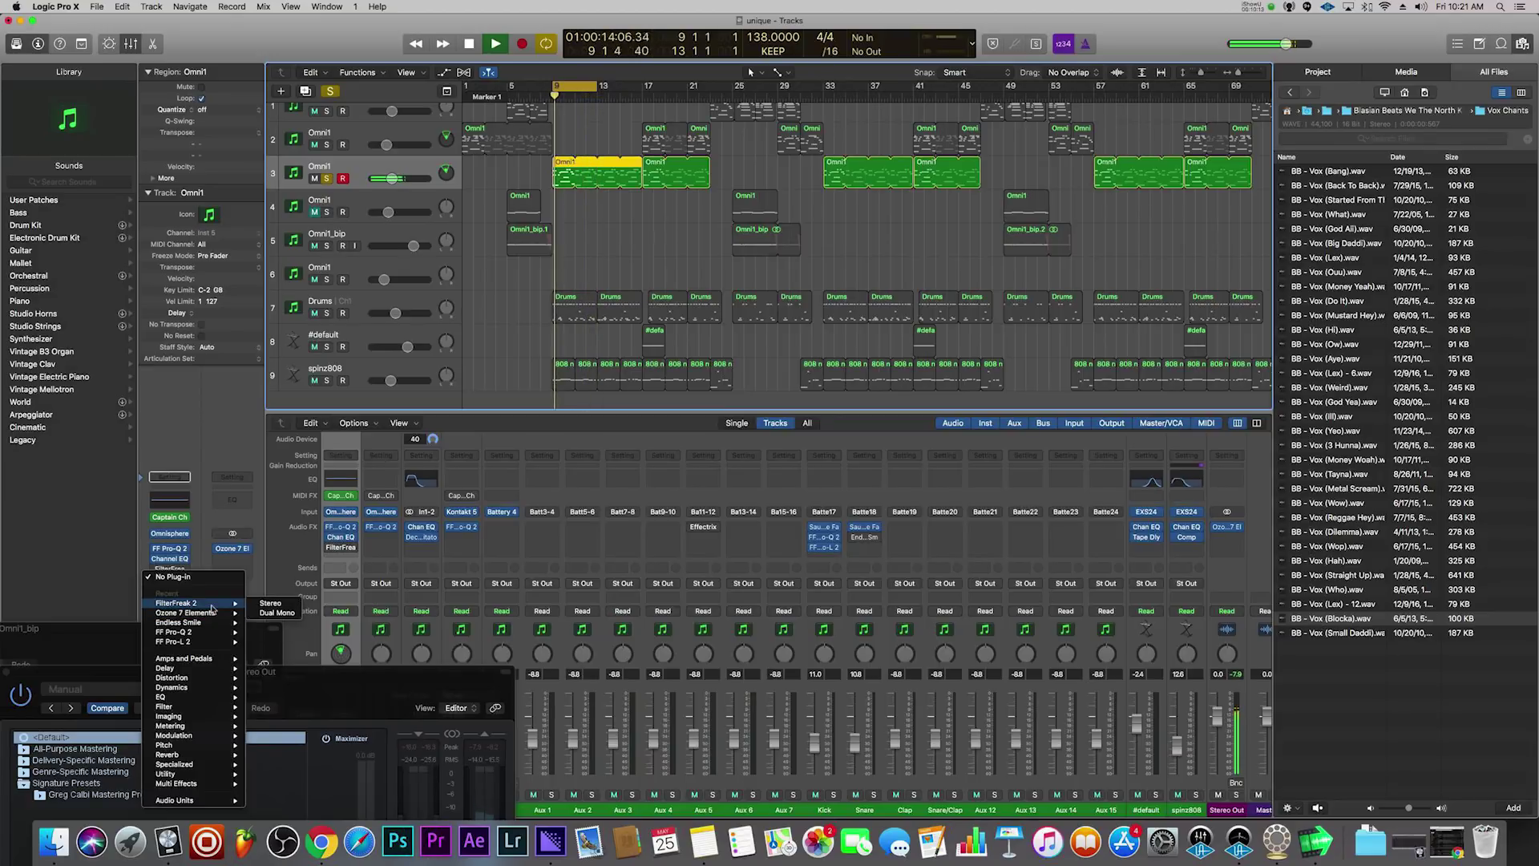
left_click(271, 622)
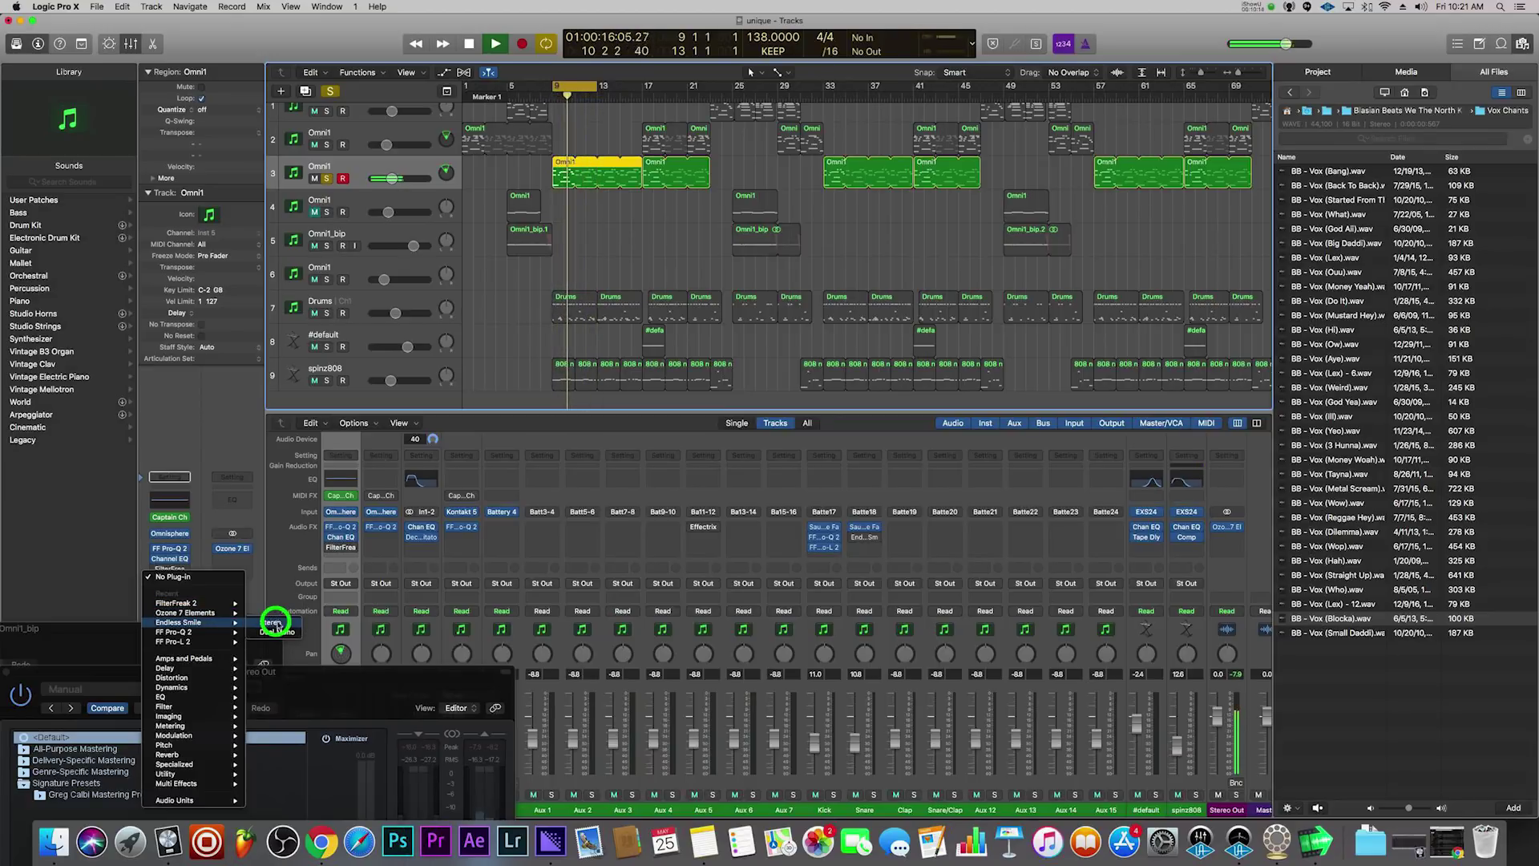
left_click_drag(335, 45, 683, 216)
left_click_drag(522, 341, 526, 291)
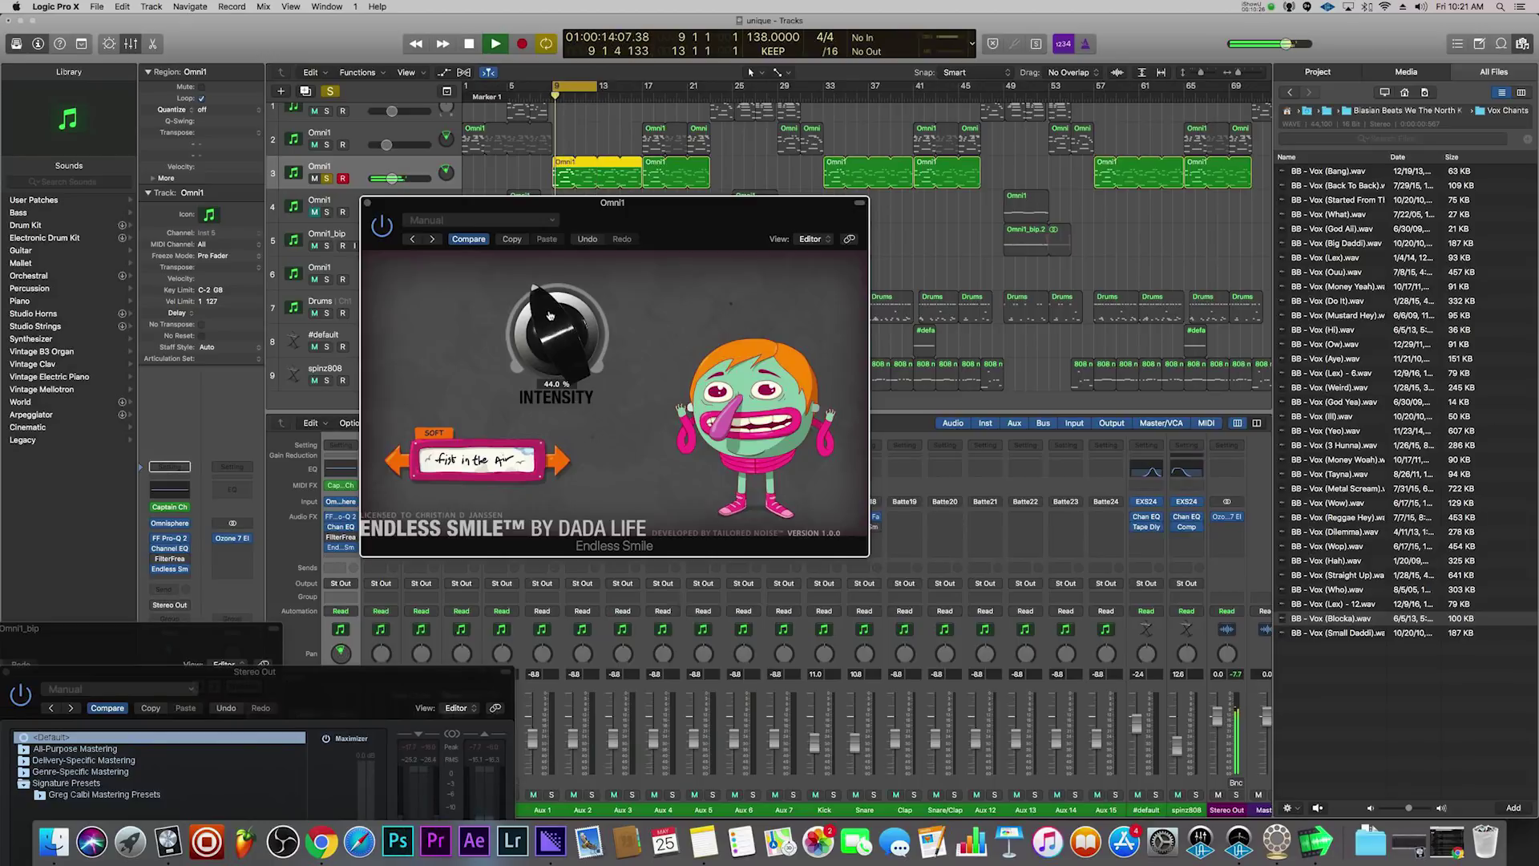
- Switch Endless Smile past Helium Jumping to the No Limit preset and set its Intensity to about 27%
left_click(562, 462)
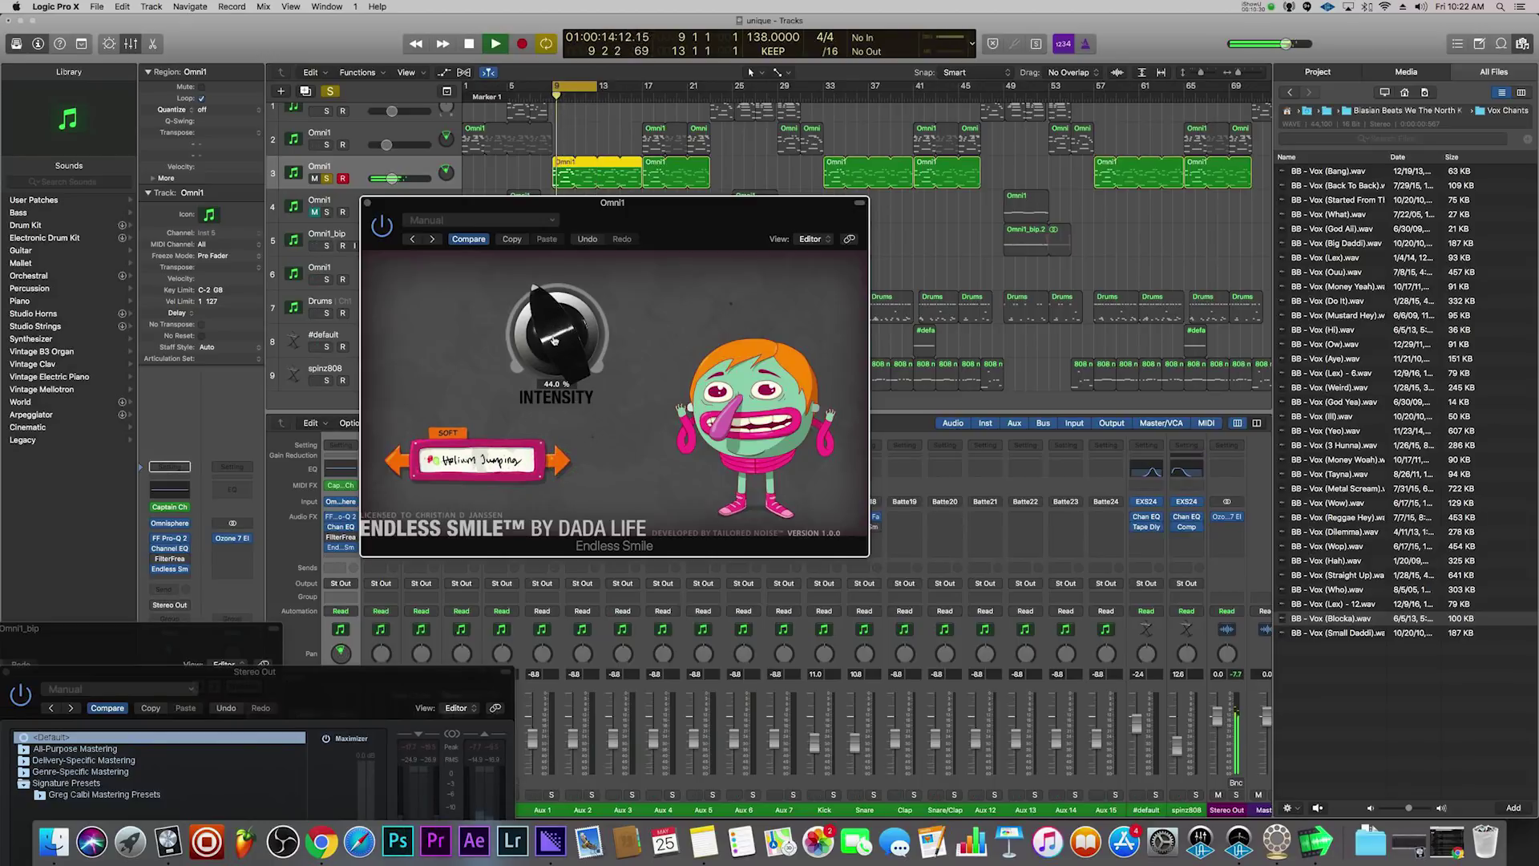
left_click(569, 462)
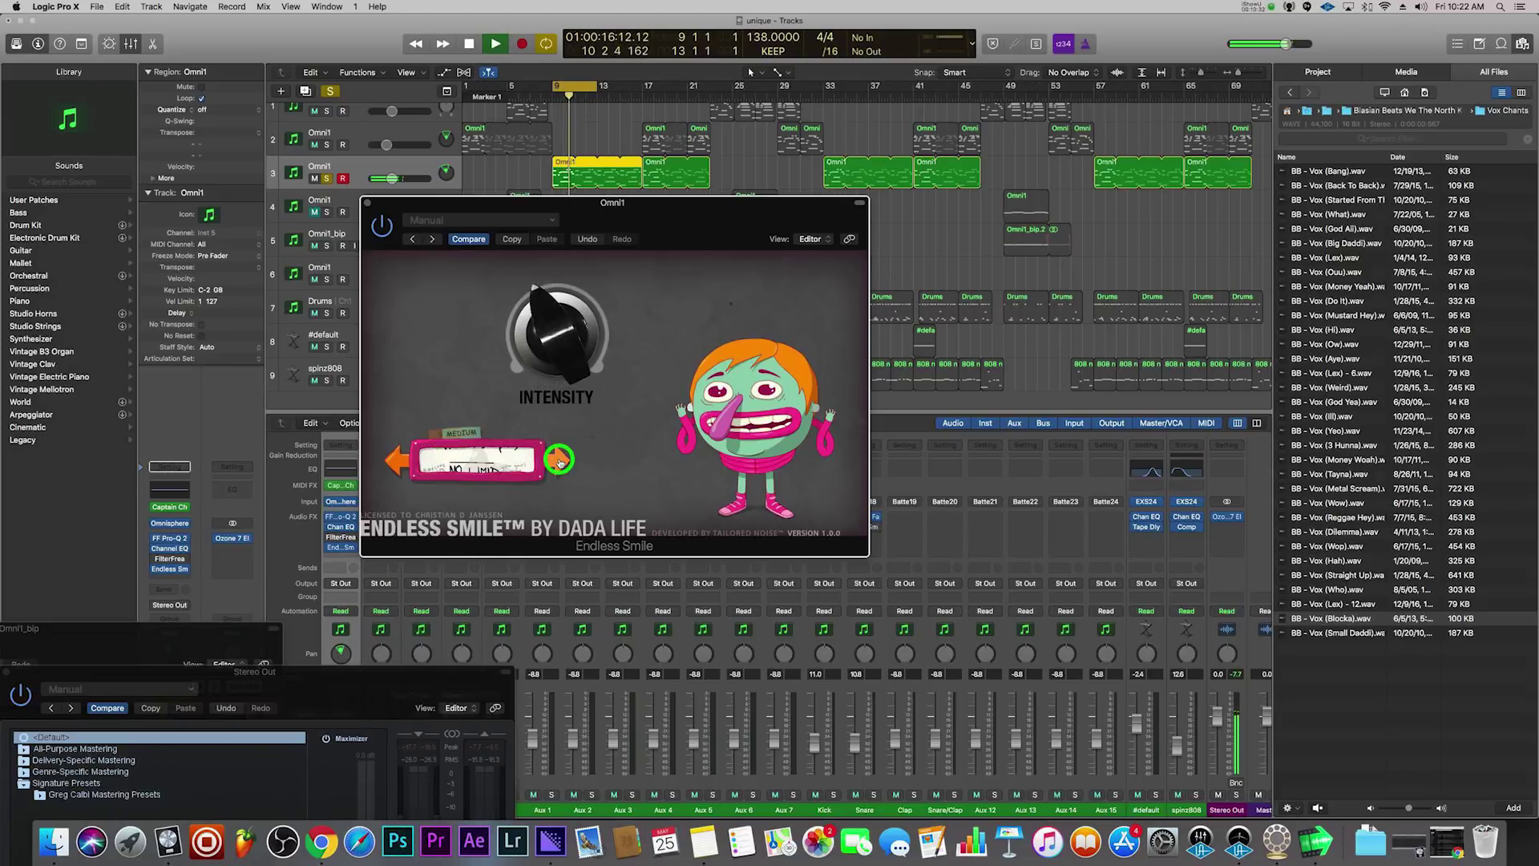
mouse_move(544, 332)
left_mouse_down()
mouse_move(538, 251)
mouse_move(537, 325)
left_mouse_up()
- Show track automation, move Endless Smile clear of the tracks, and set the third Omni1 track's automation parameter to Endless Smile Intensity
left_click_drag(629, 203, 659, 296)
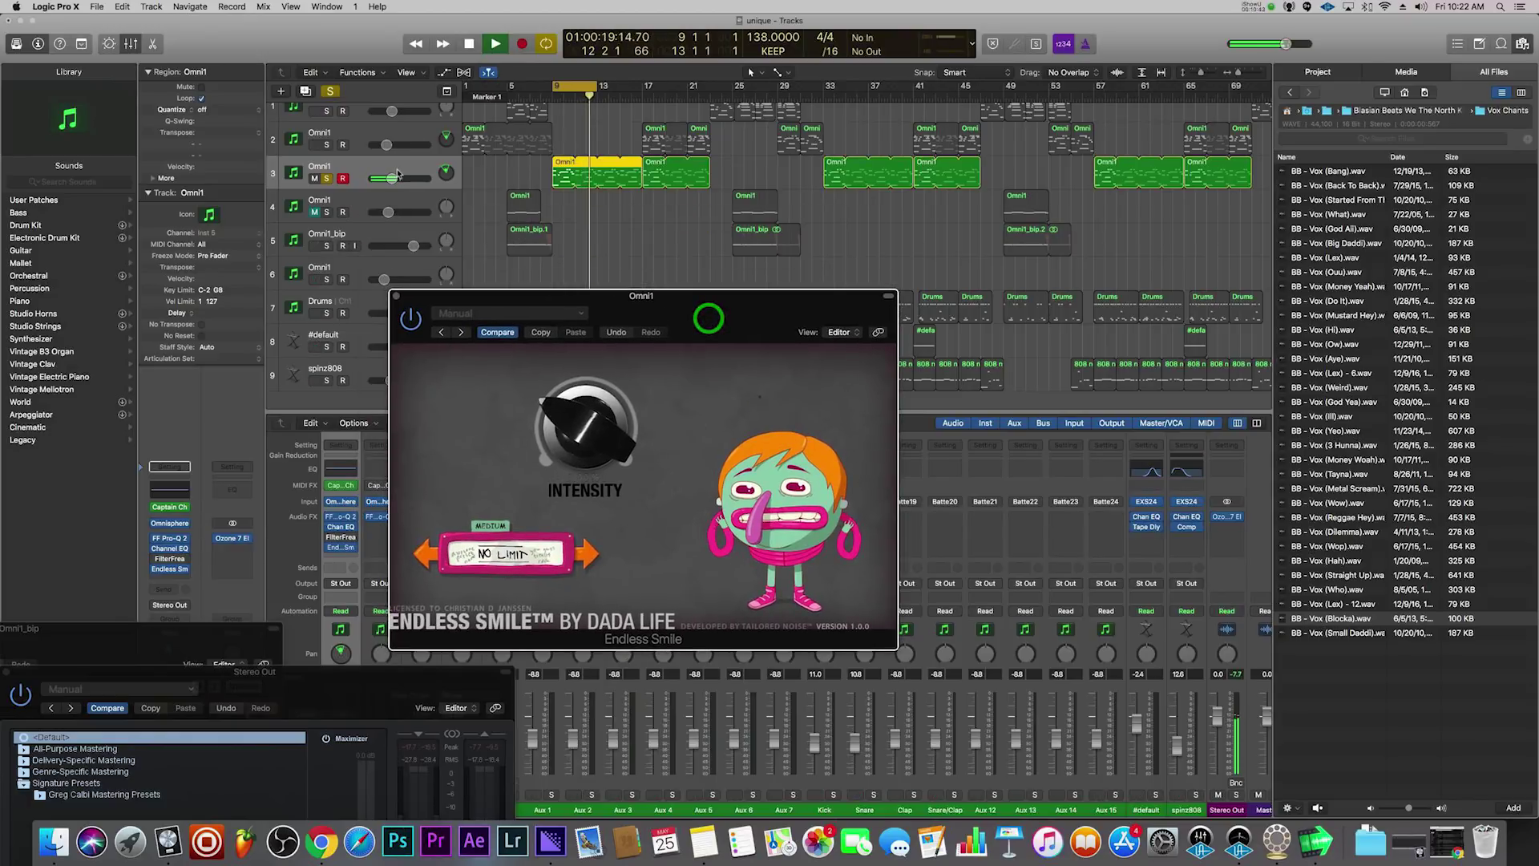
key("a")
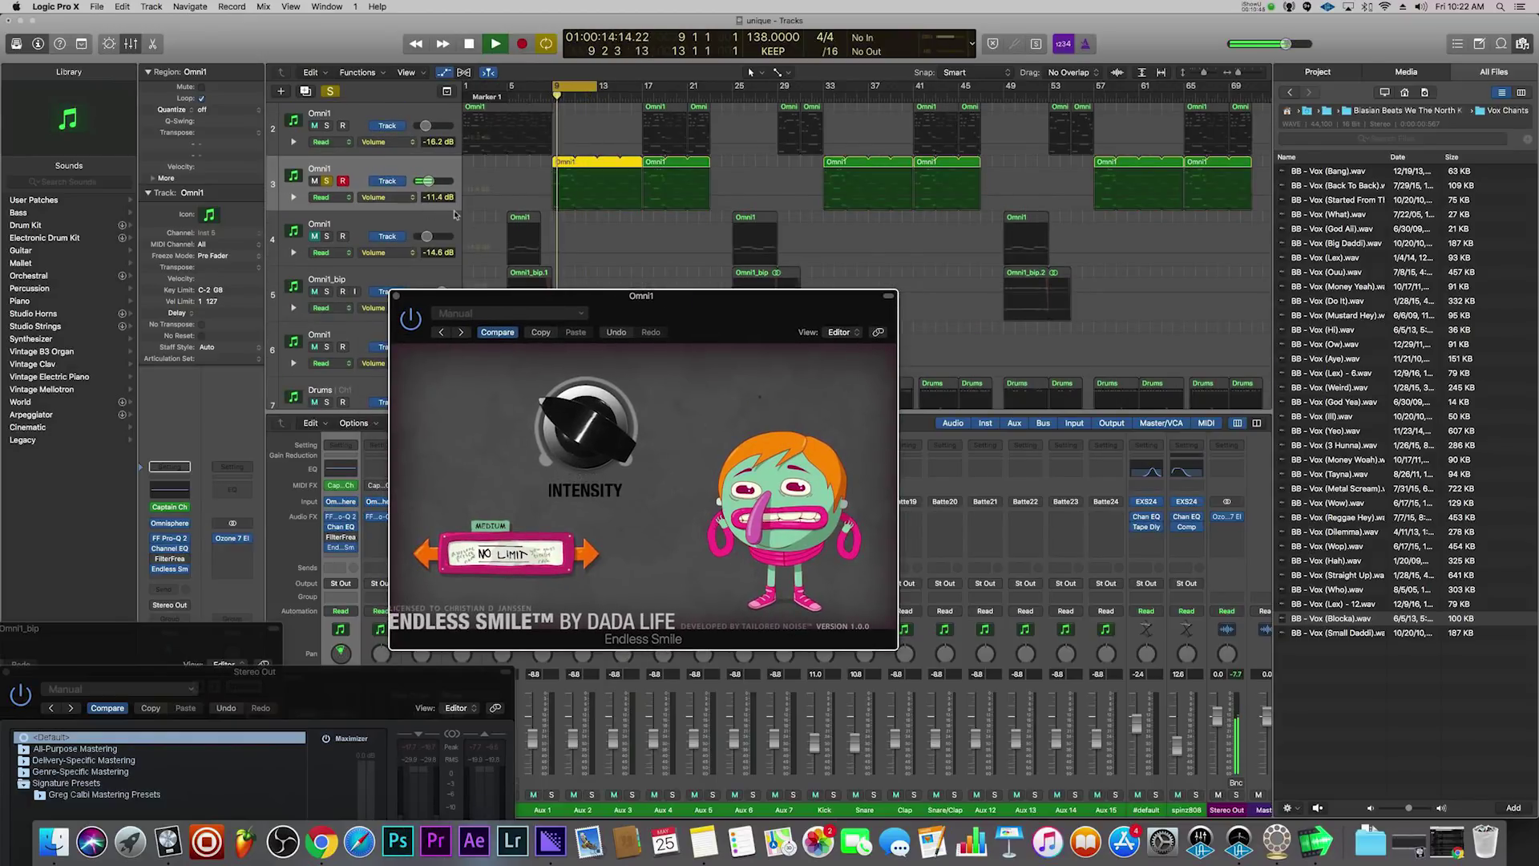
left_click_drag(666, 313, 642, 365)
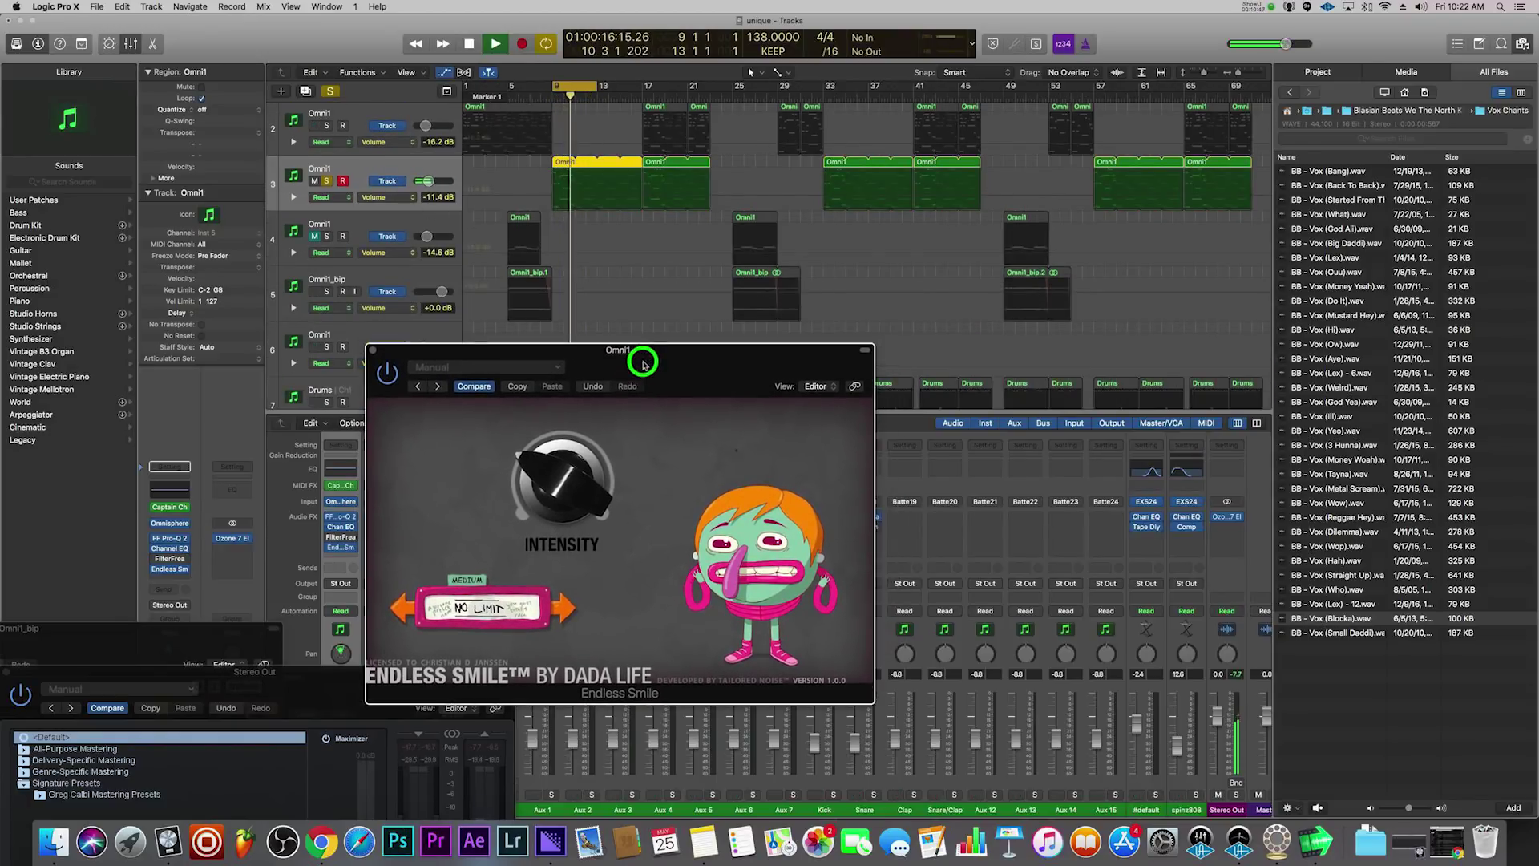
left_click(412, 197)
left_click_drag(643, 370, 657, 525)
left_click(412, 201)
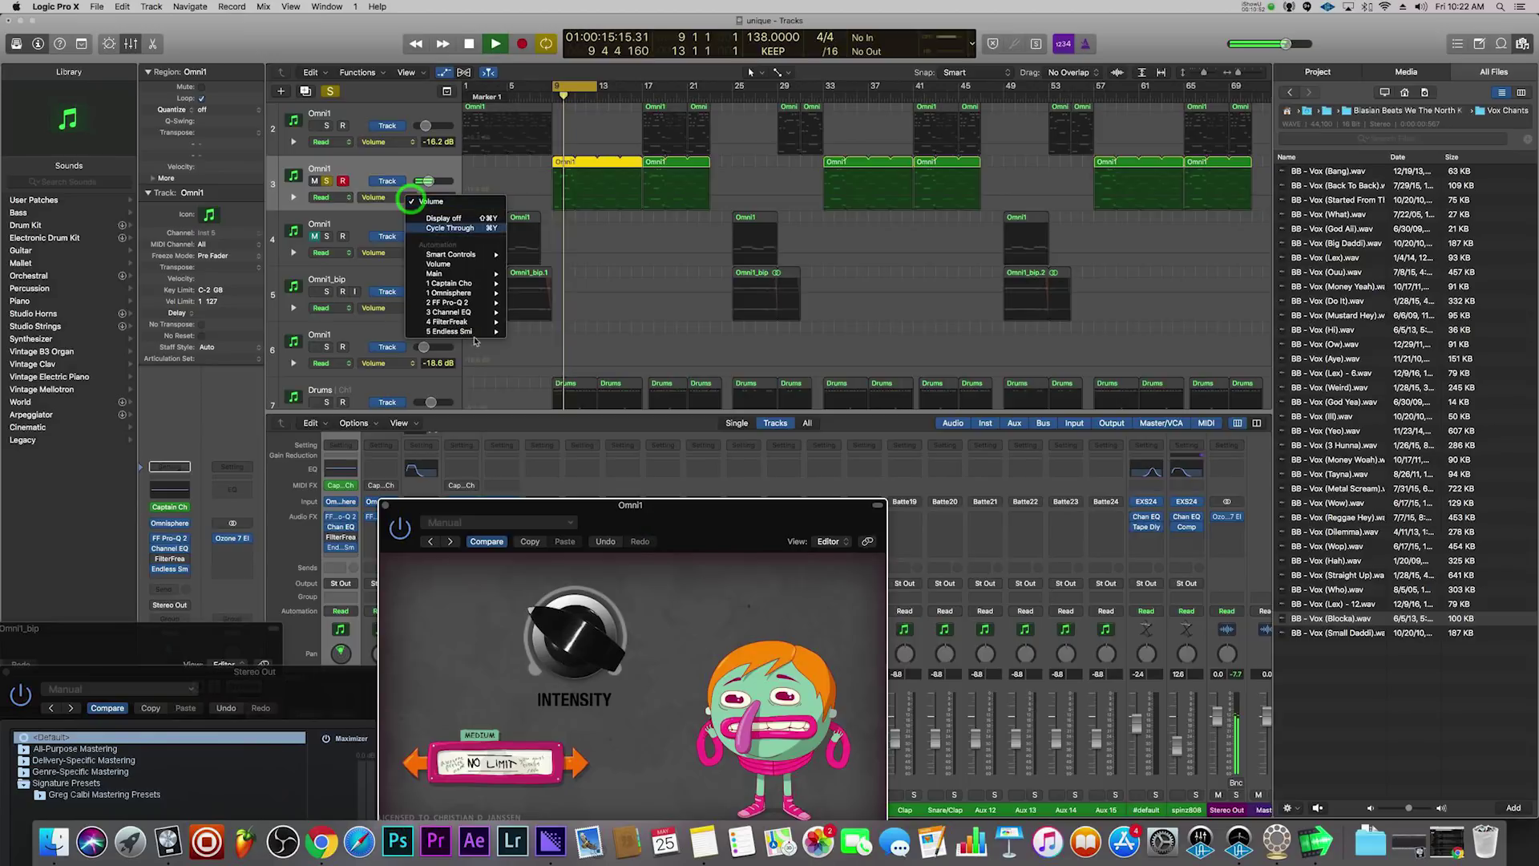
mouse_move(471, 333)
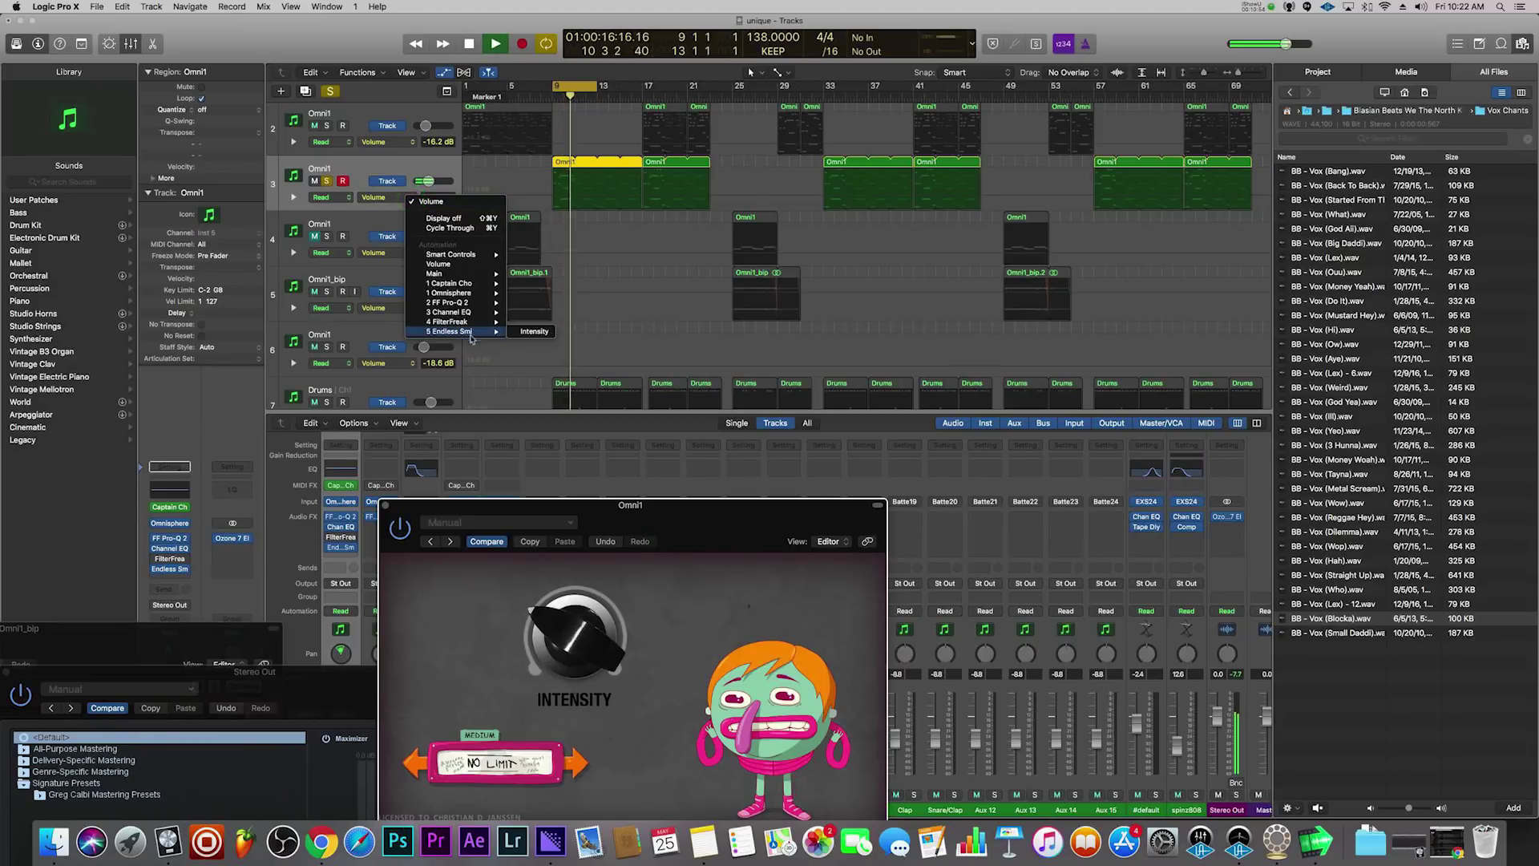
left_click(540, 333)
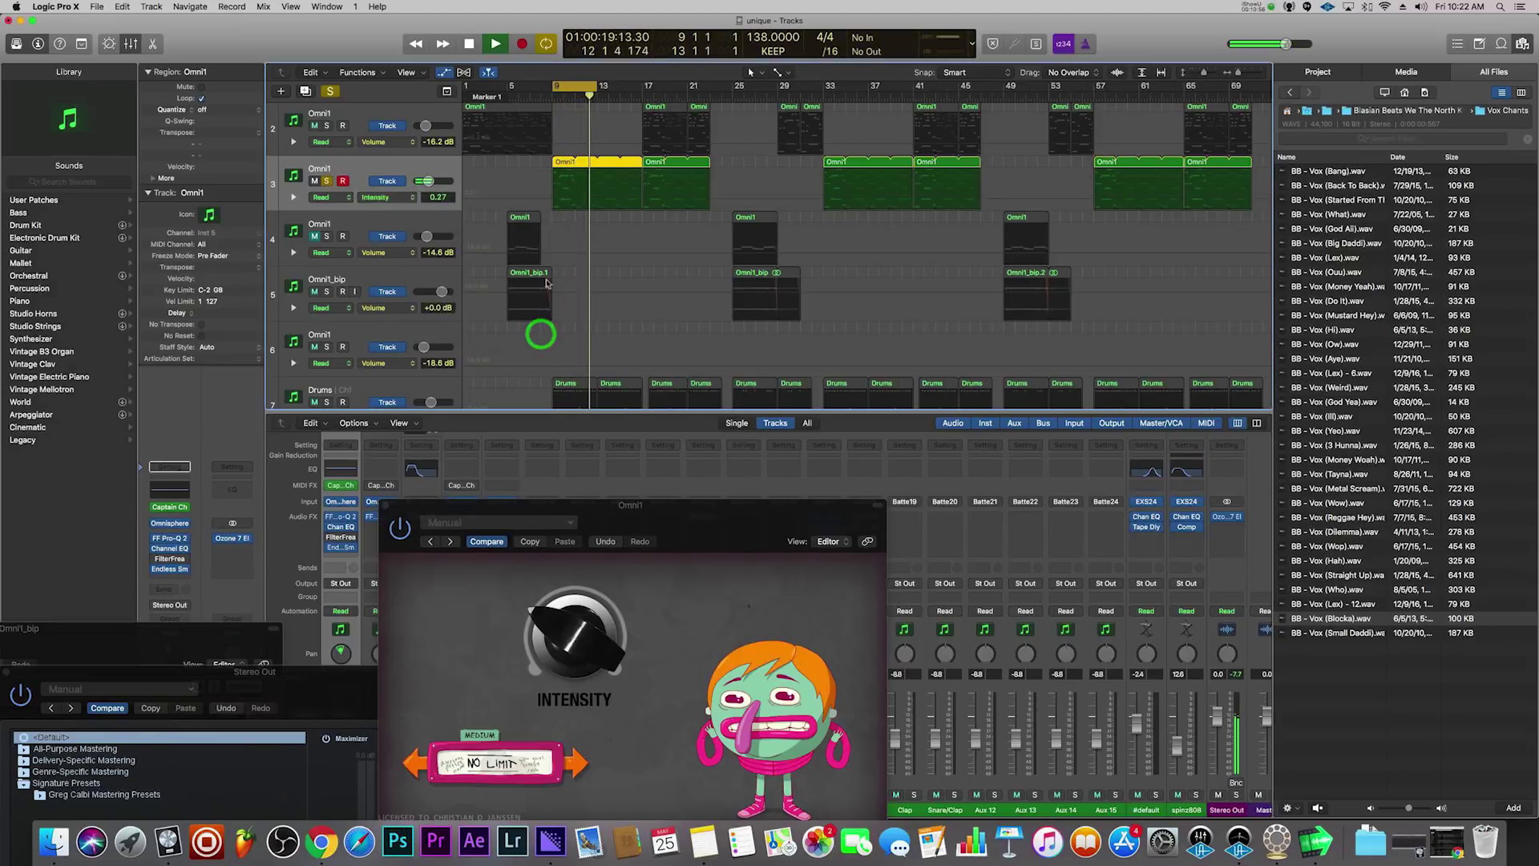
- Add an Intensity automation point at the start of the third Omni1 track and lower the line to 0.00
mouse_move(607, 668)
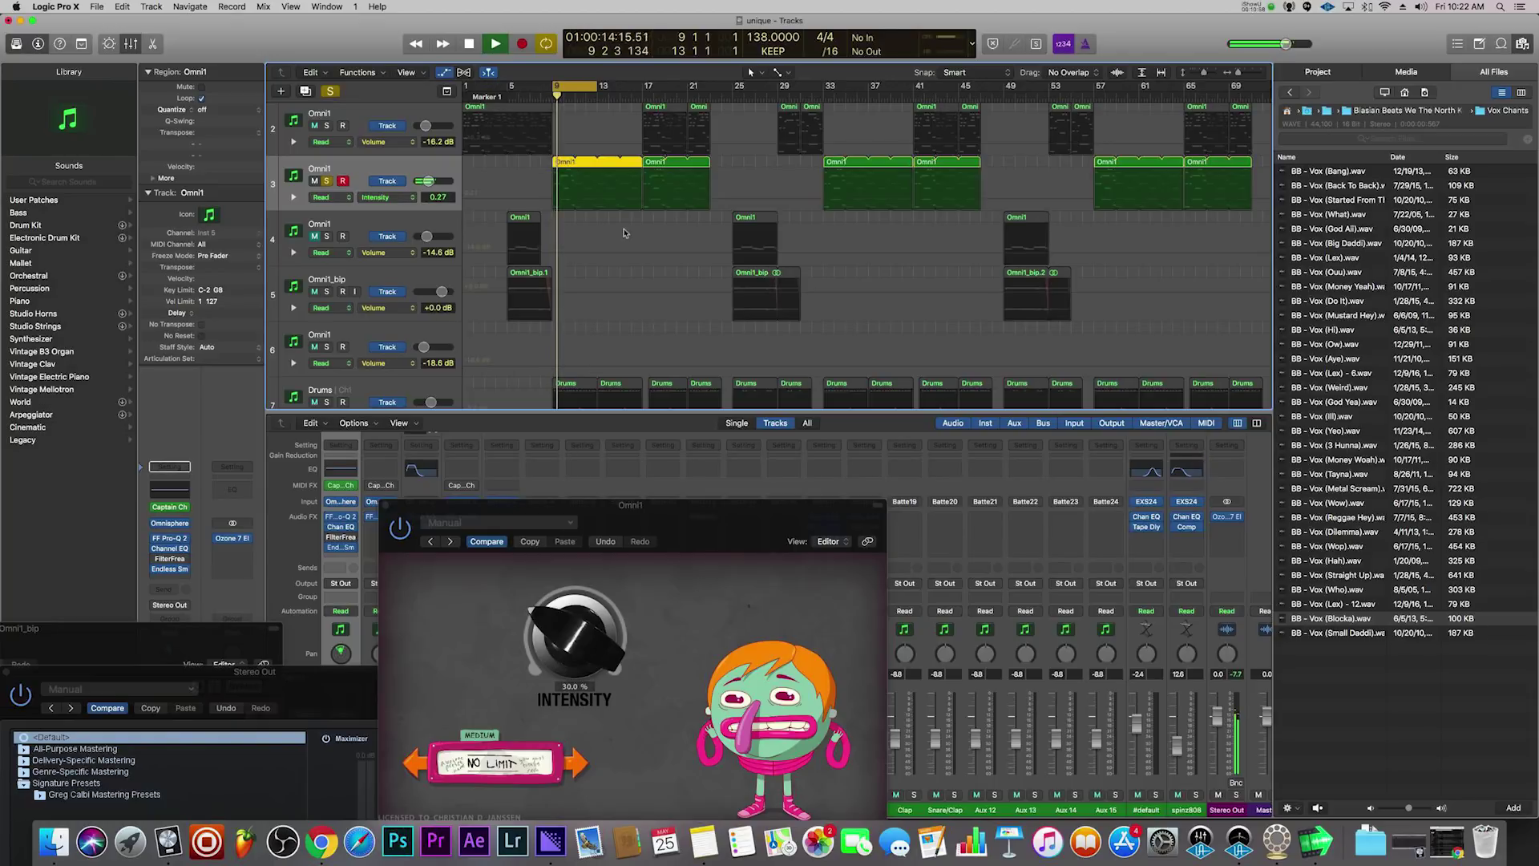
left_click(521, 190)
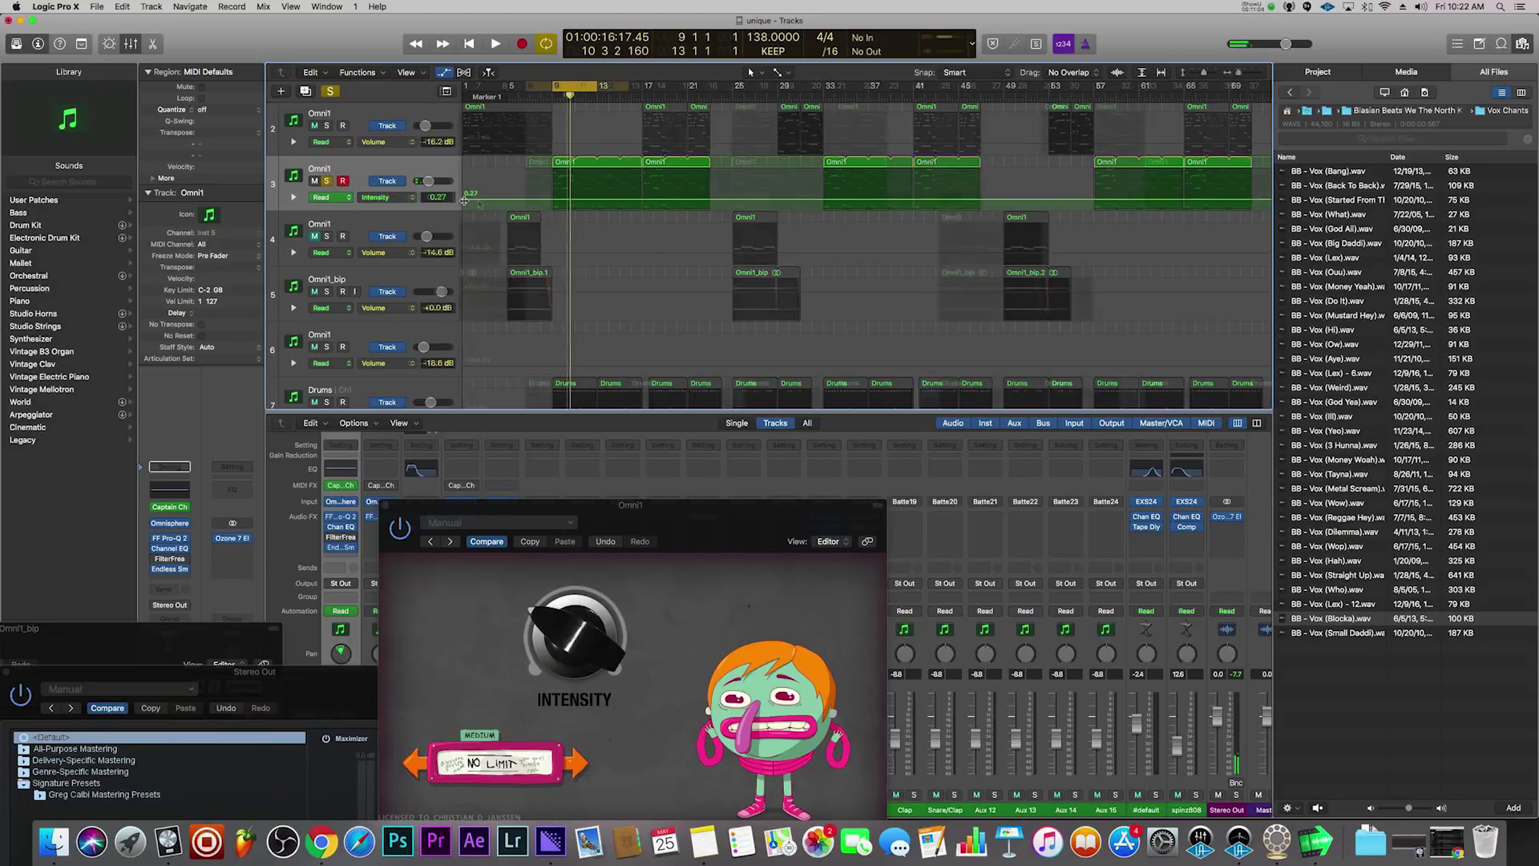
scroll(480, 205, "up", 5)
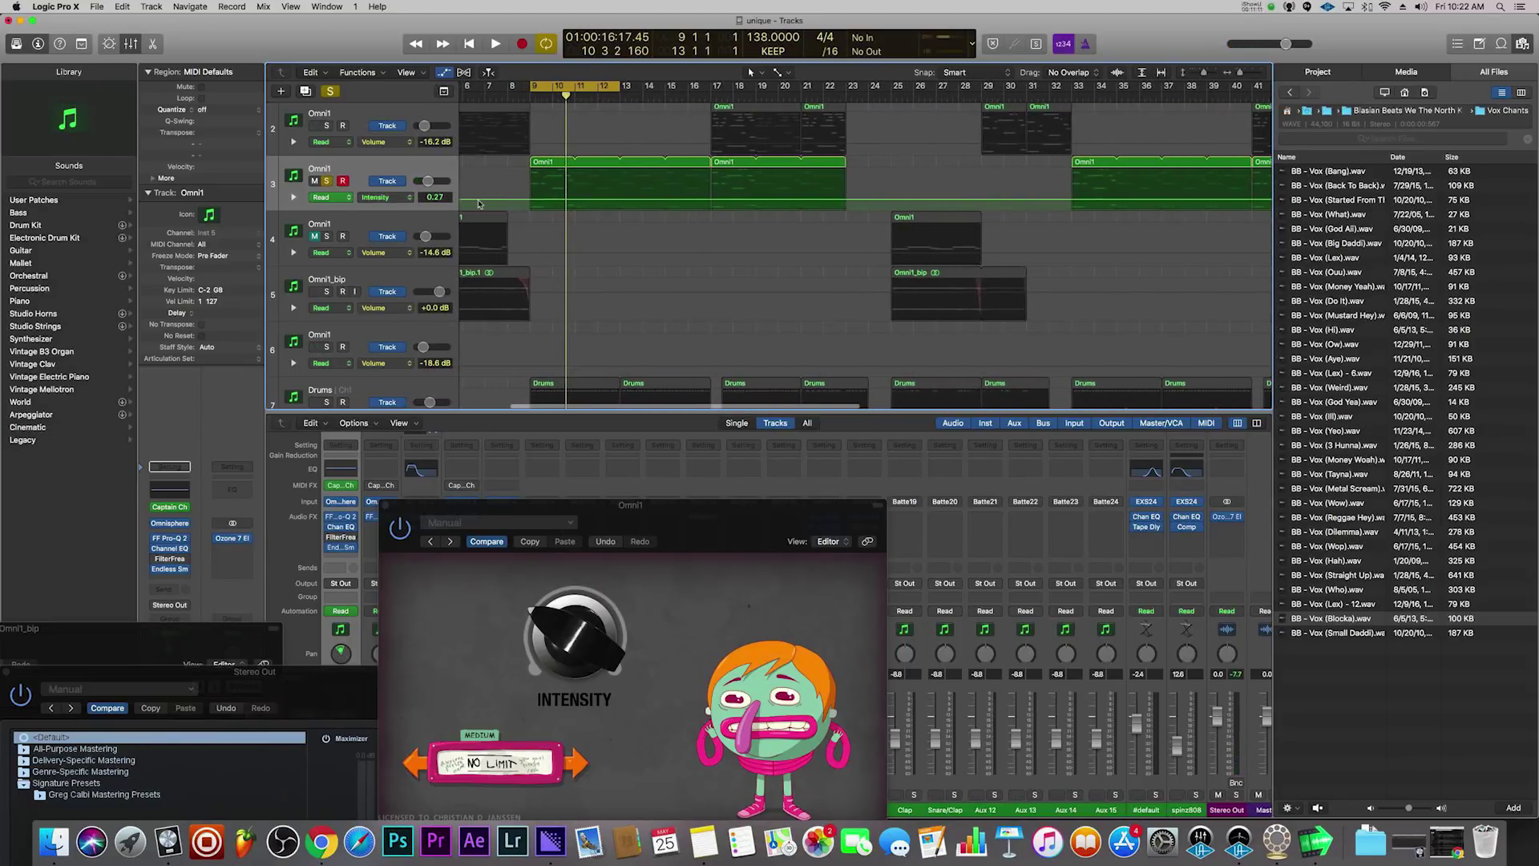
scroll(473, 204, "left", 5)
left_click_drag(467, 201, 460, 219)
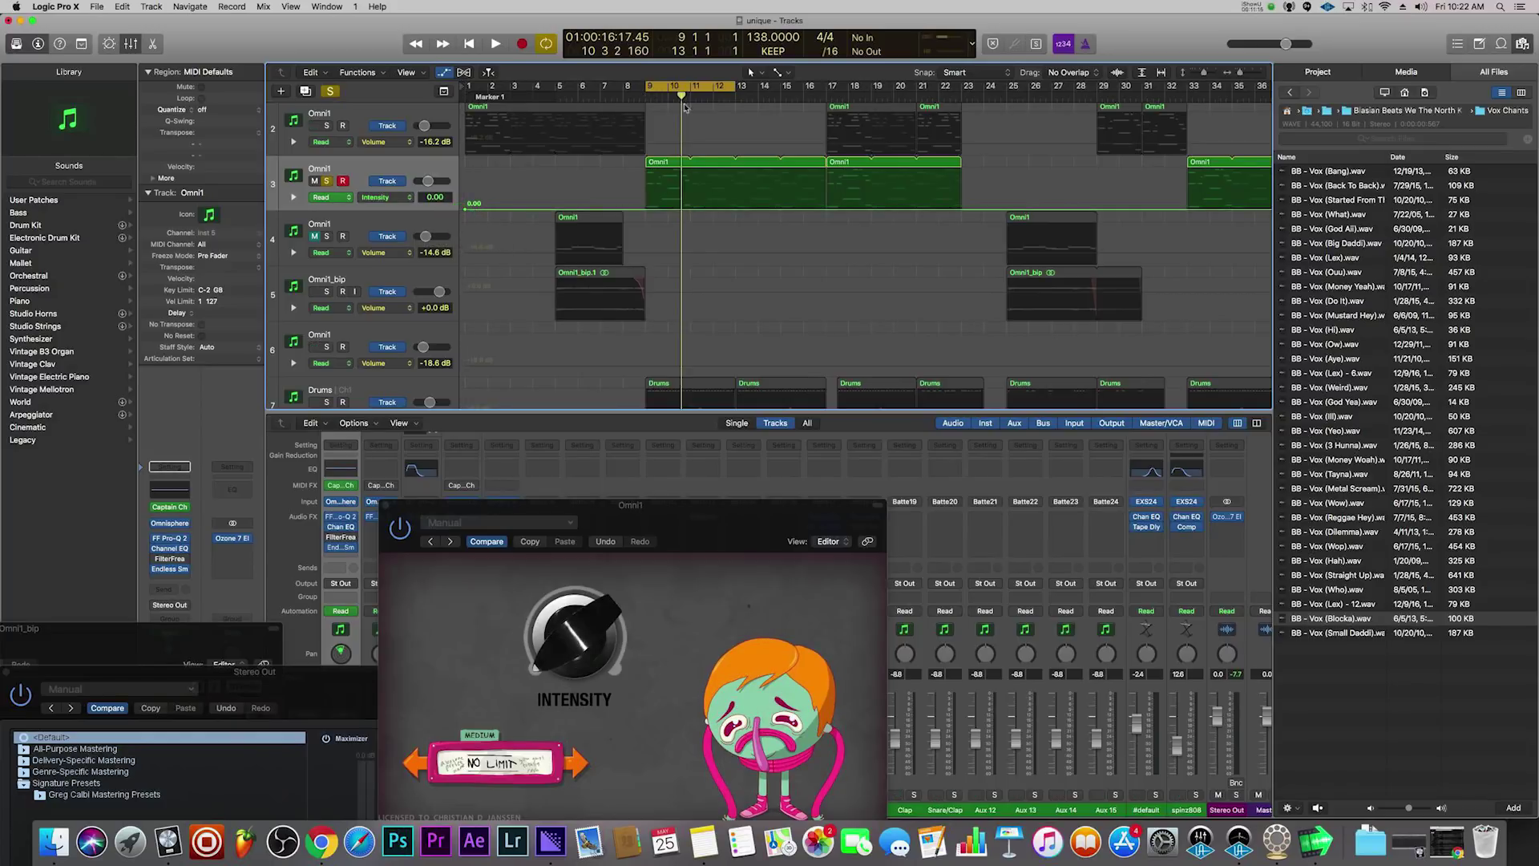
- Move the cycle range to bars 13–17 and draw an Intensity ramp from 0.00 at bar 15 to 1.00 just before bar 17
left_click(646, 96)
key("space")
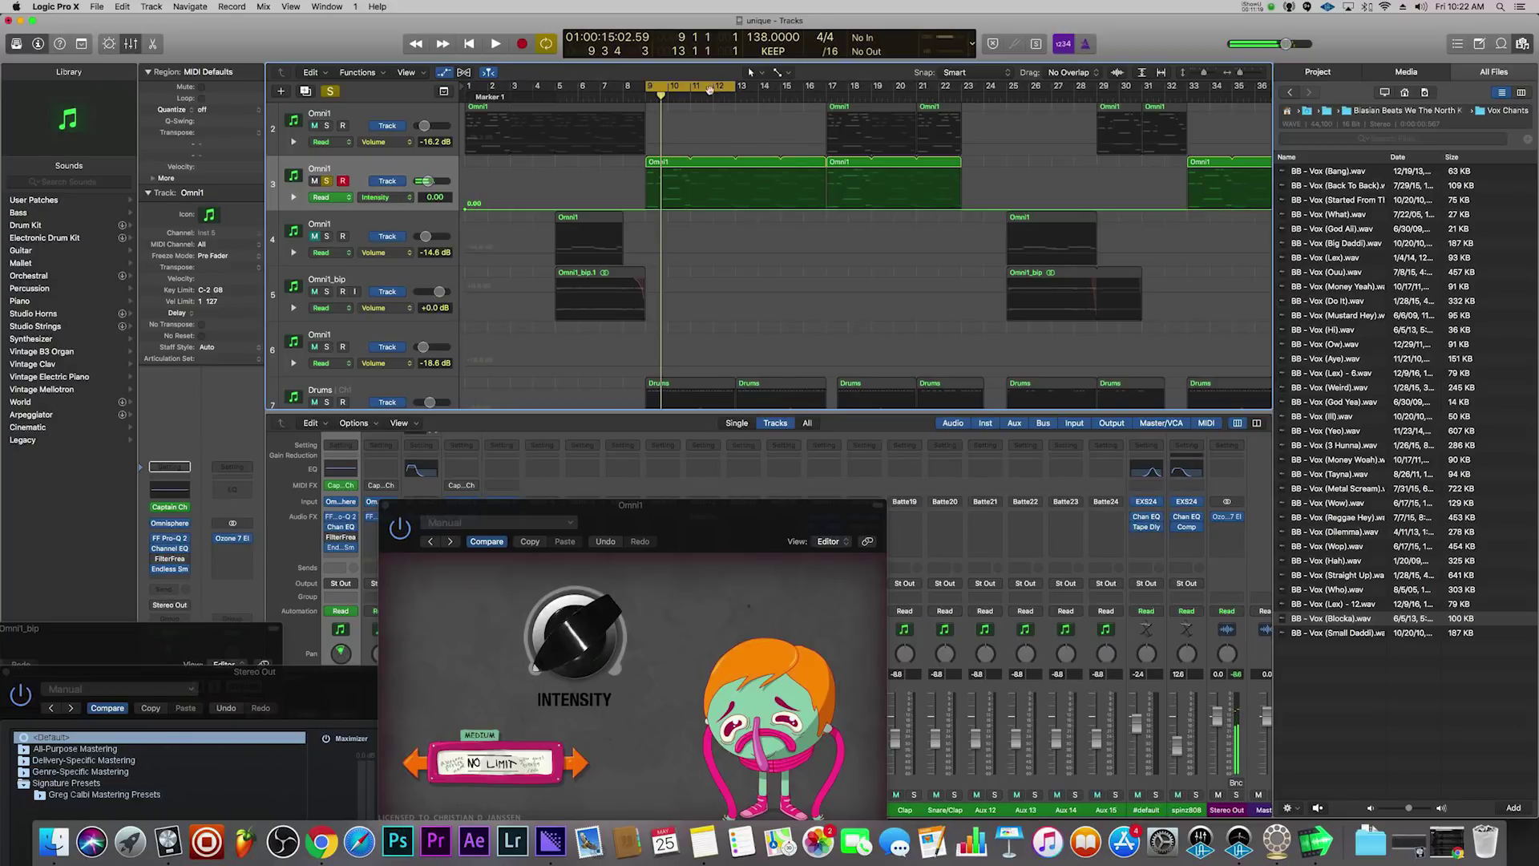
left_click_drag(694, 86, 784, 89)
left_click(784, 211)
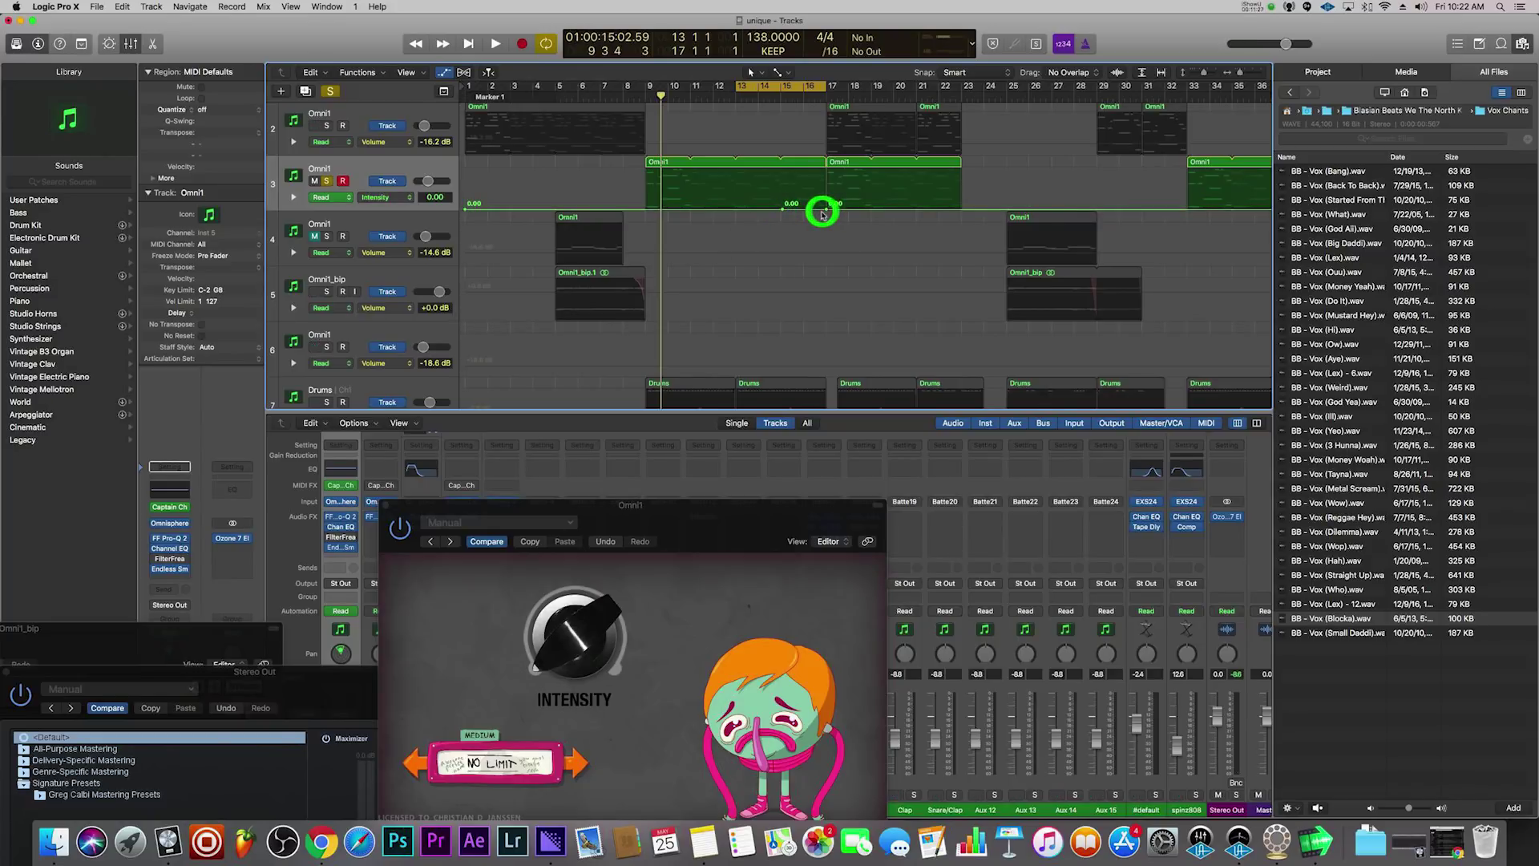
left_click_drag(823, 212, 823, 167)
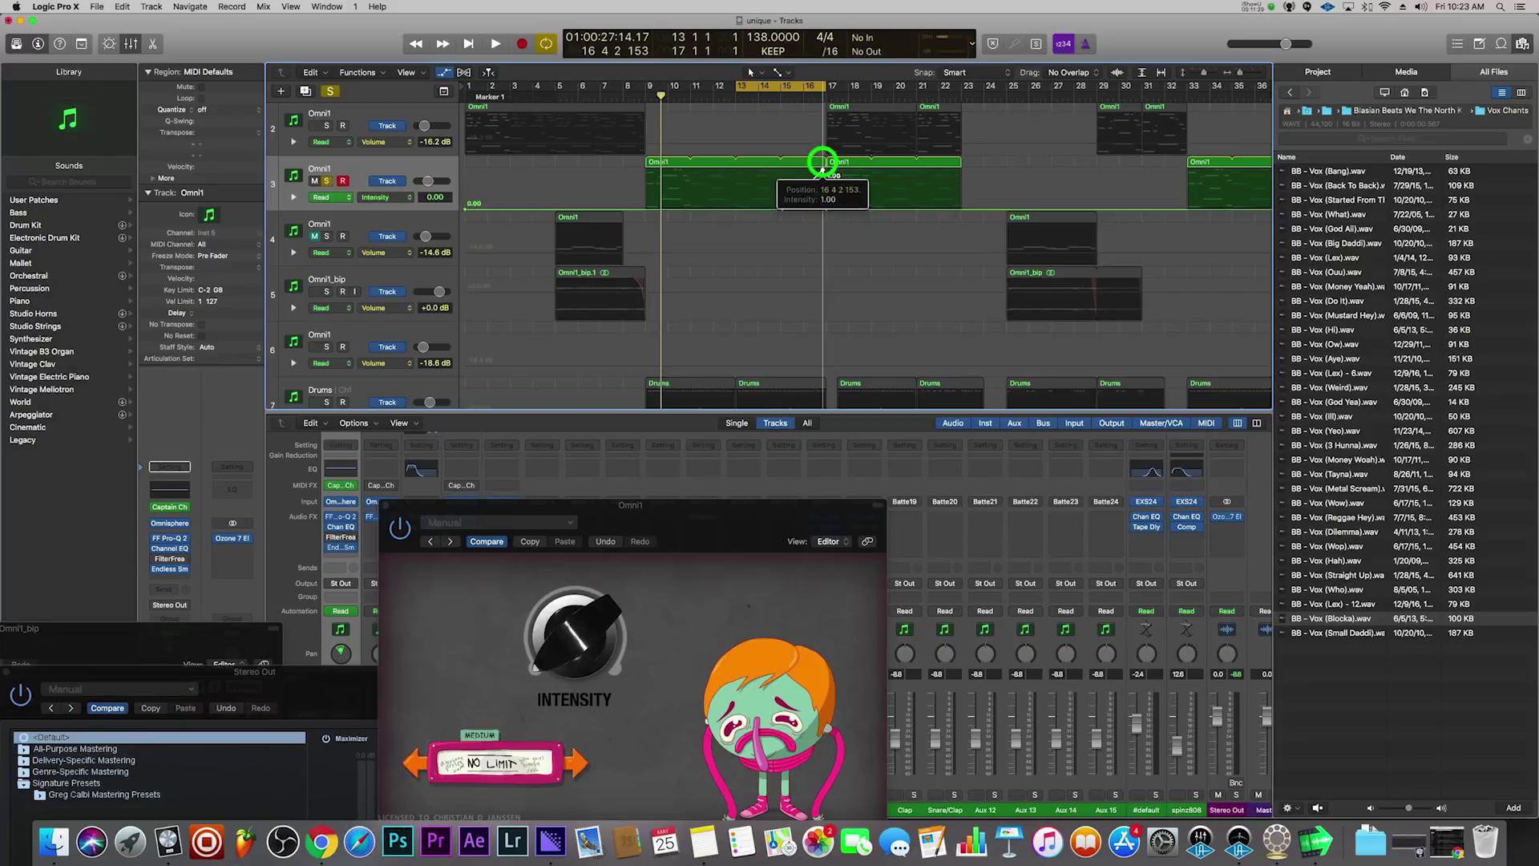
- Shift the Intensity ramp's peak right up to bar 17 and play through the ramp
key("super+Right")
key("super+Right")
key("super+Right")
key("super+Right")
key("super+Right")
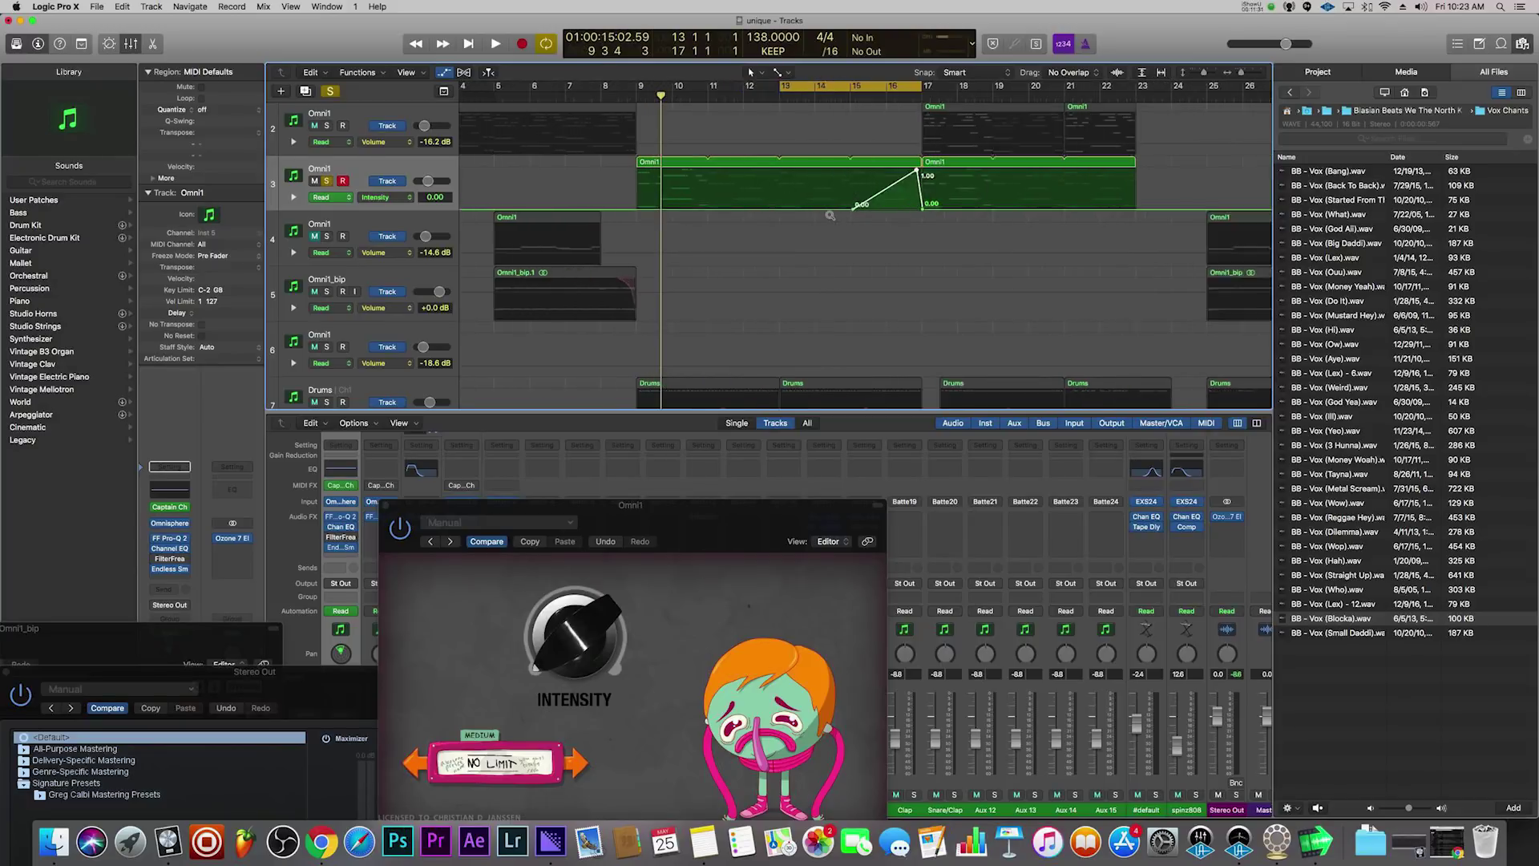
left_click_drag(1140, 171, 1149, 170)
key("space")
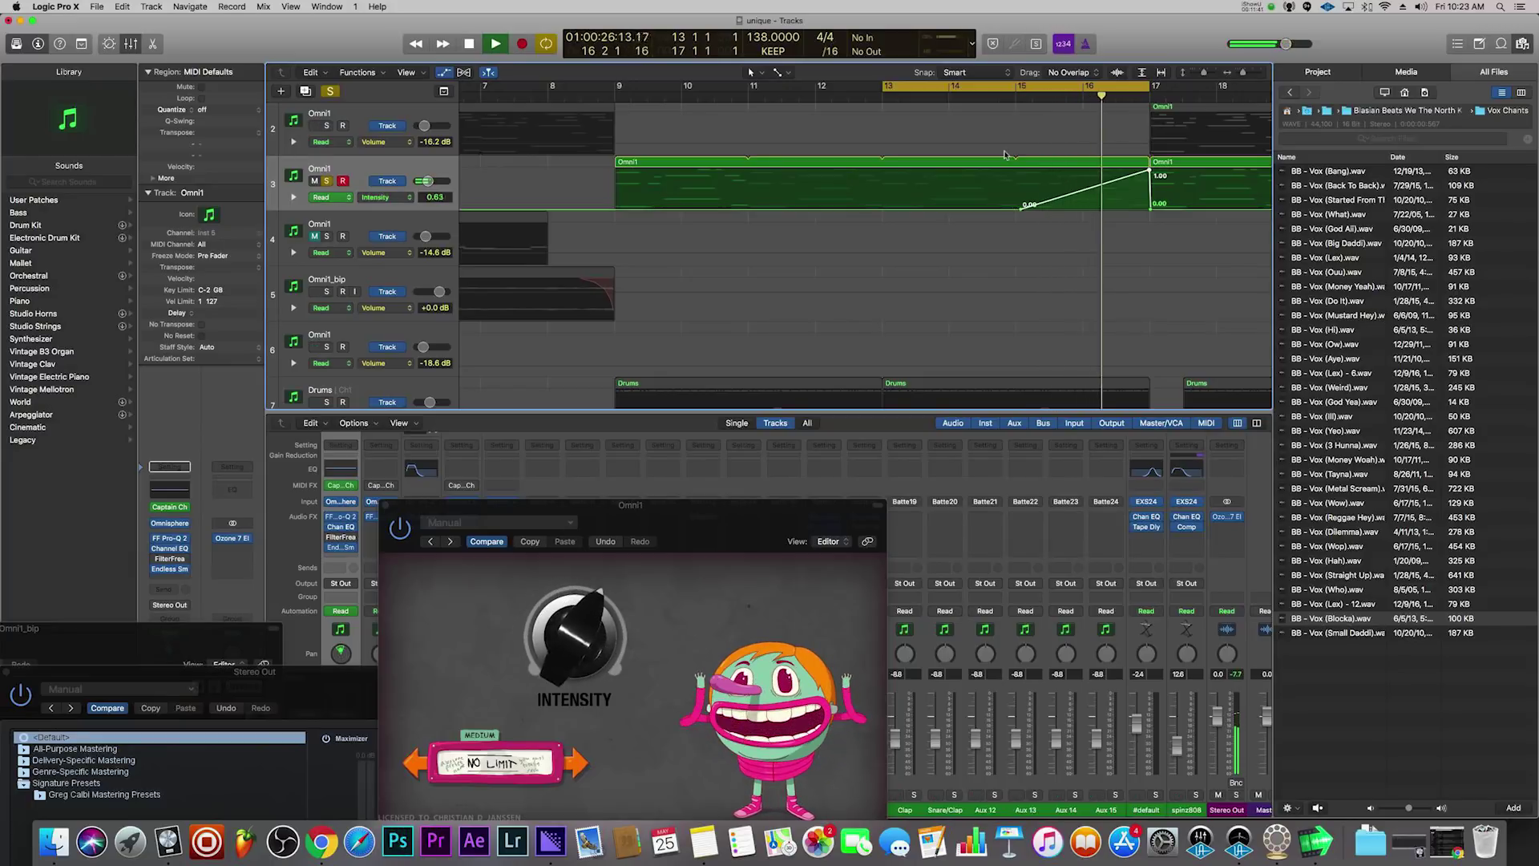
key("space")
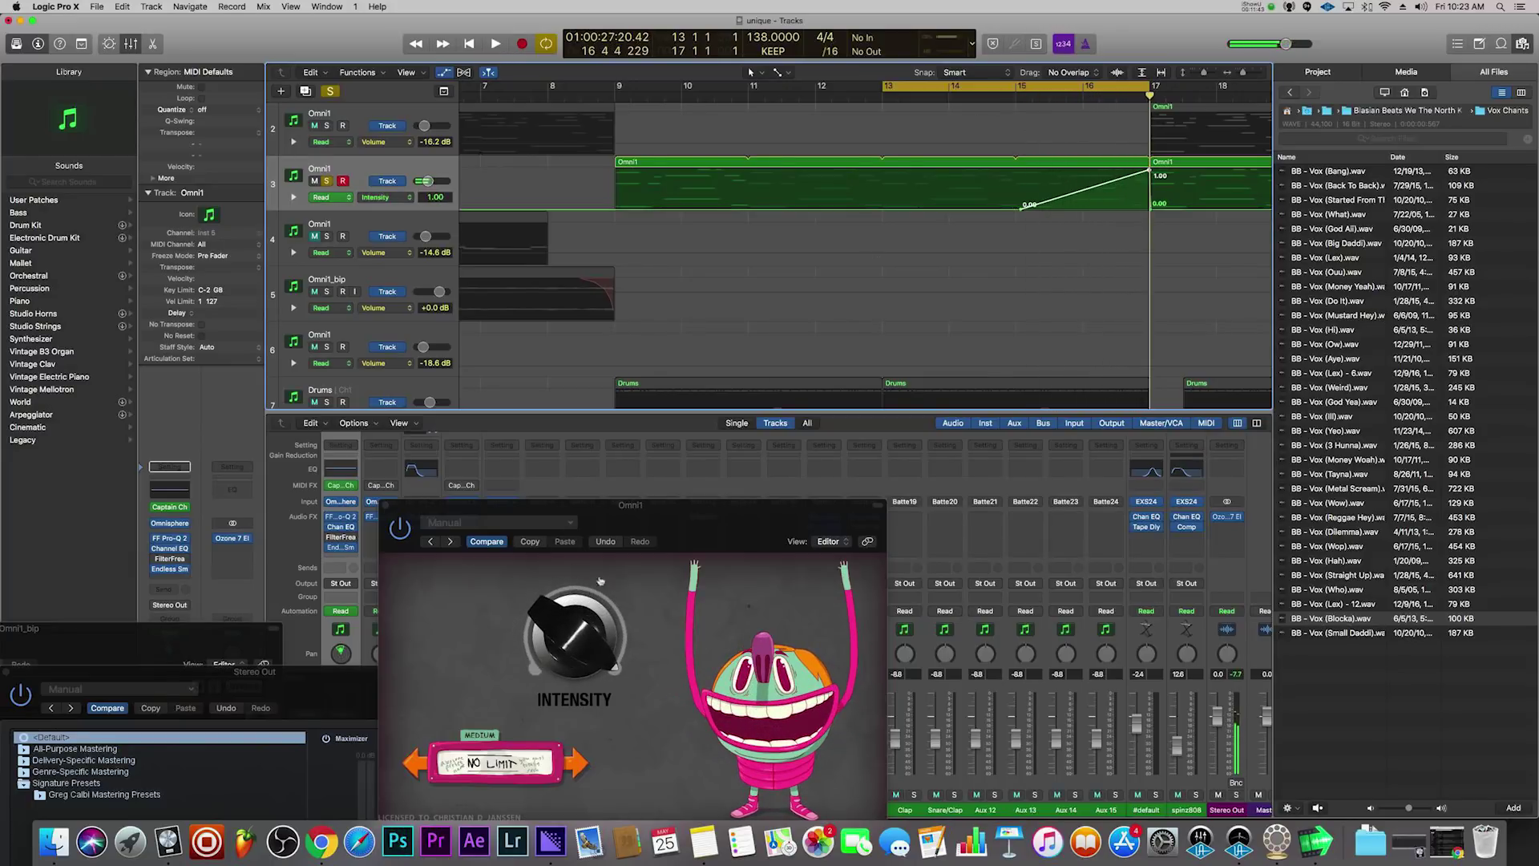
- Lower the ramp's peak to about 0.65, turn cycling and solo off, and play the ramp within the full mix
left_click_drag(1153, 175, 1148, 187)
double_click(1023, 98)
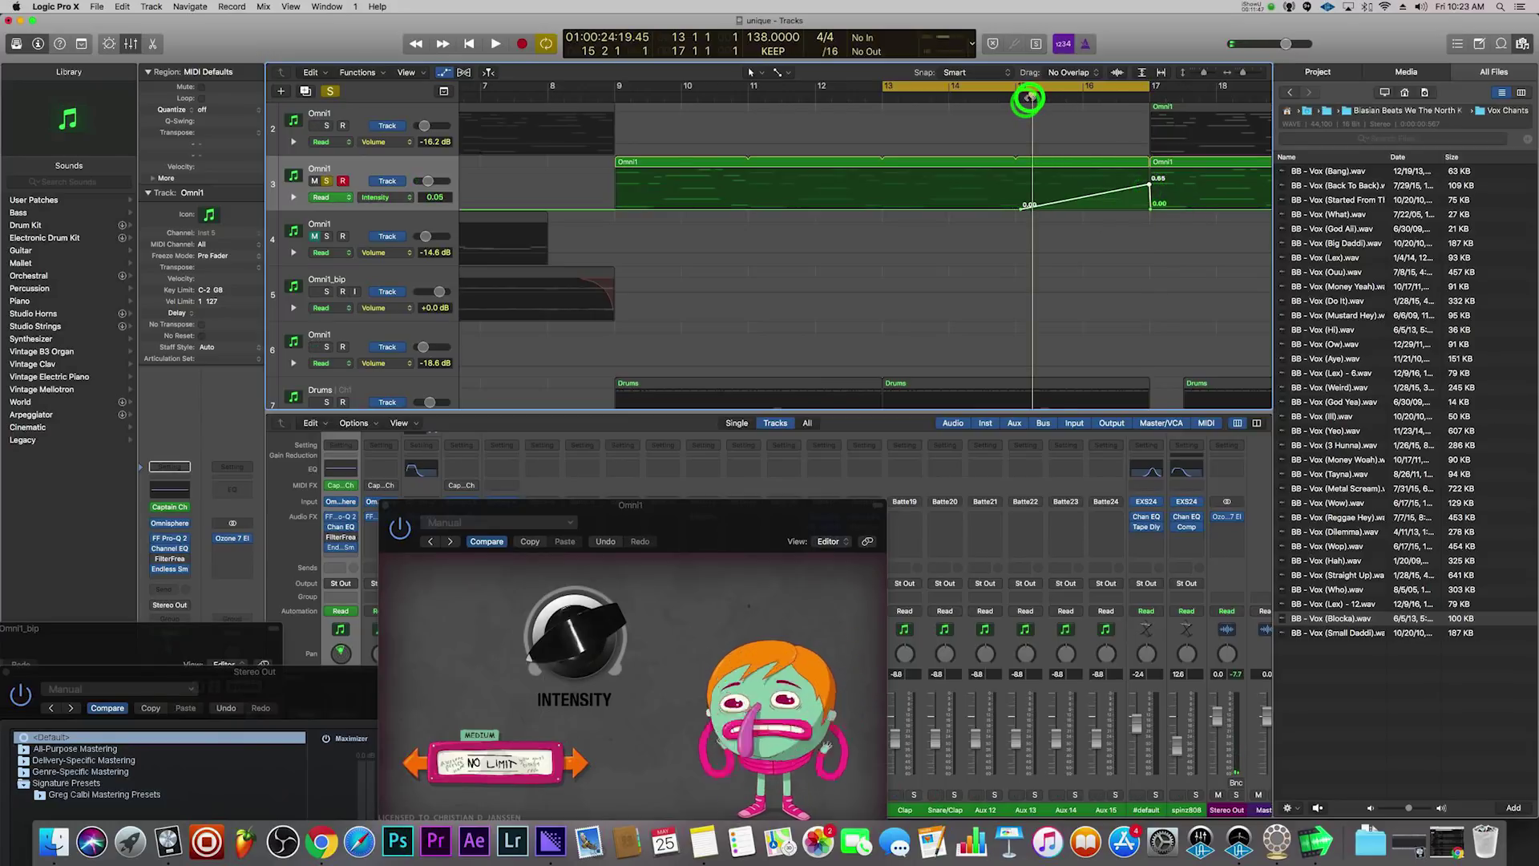
left_click(986, 90)
left_click(330, 90)
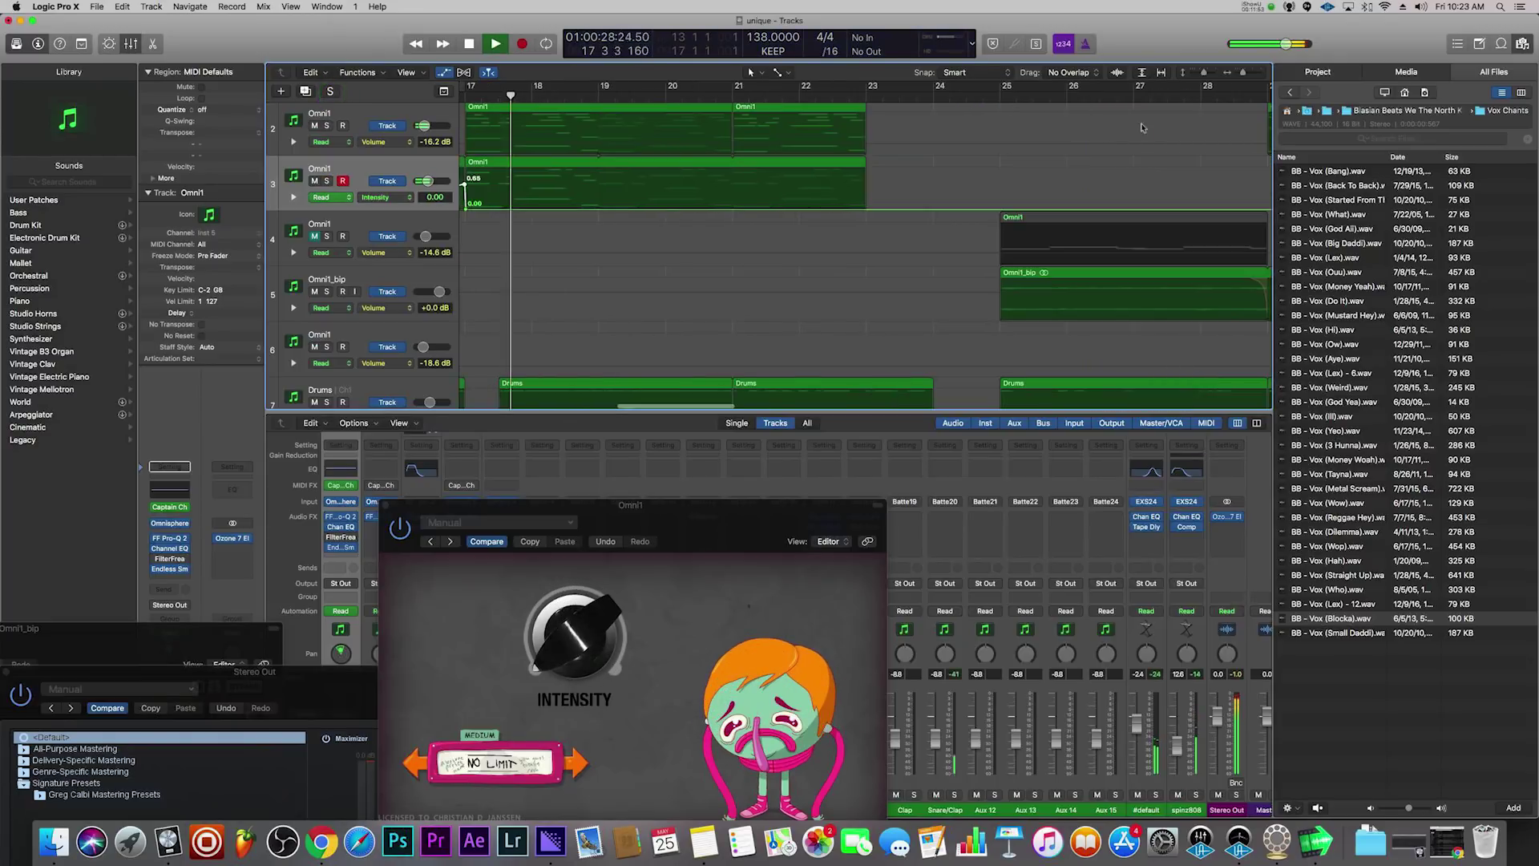
- Replay from just before bar 15 and raise the Intensity ramp's peak to about 0.86
scroll(912, 151, "left", 10)
left_click(988, 93)
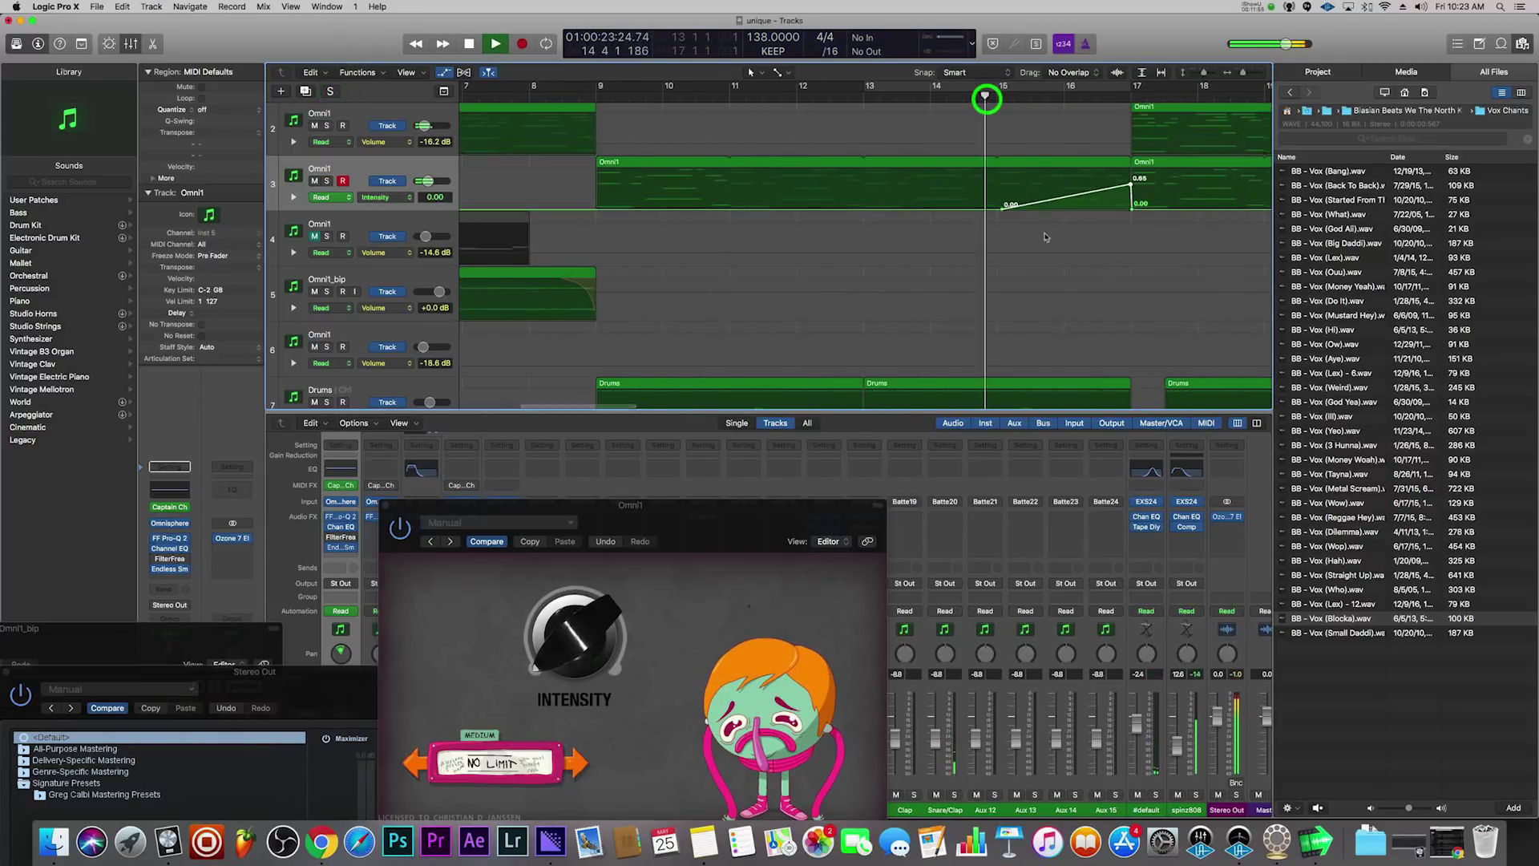
left_click(1130, 186)
left_click_drag(1131, 186, 1130, 175)
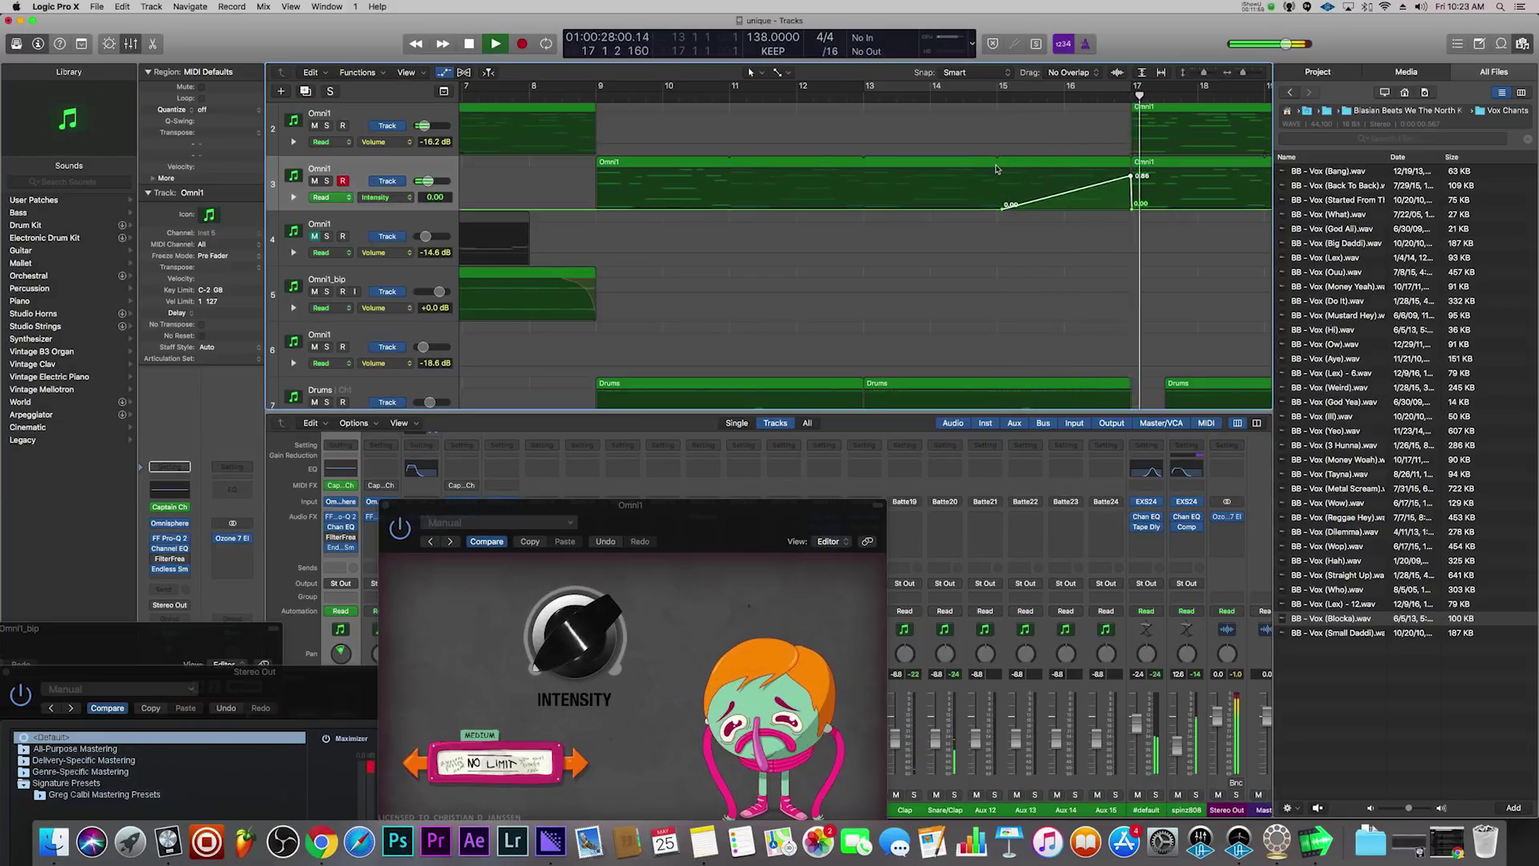
key("space")
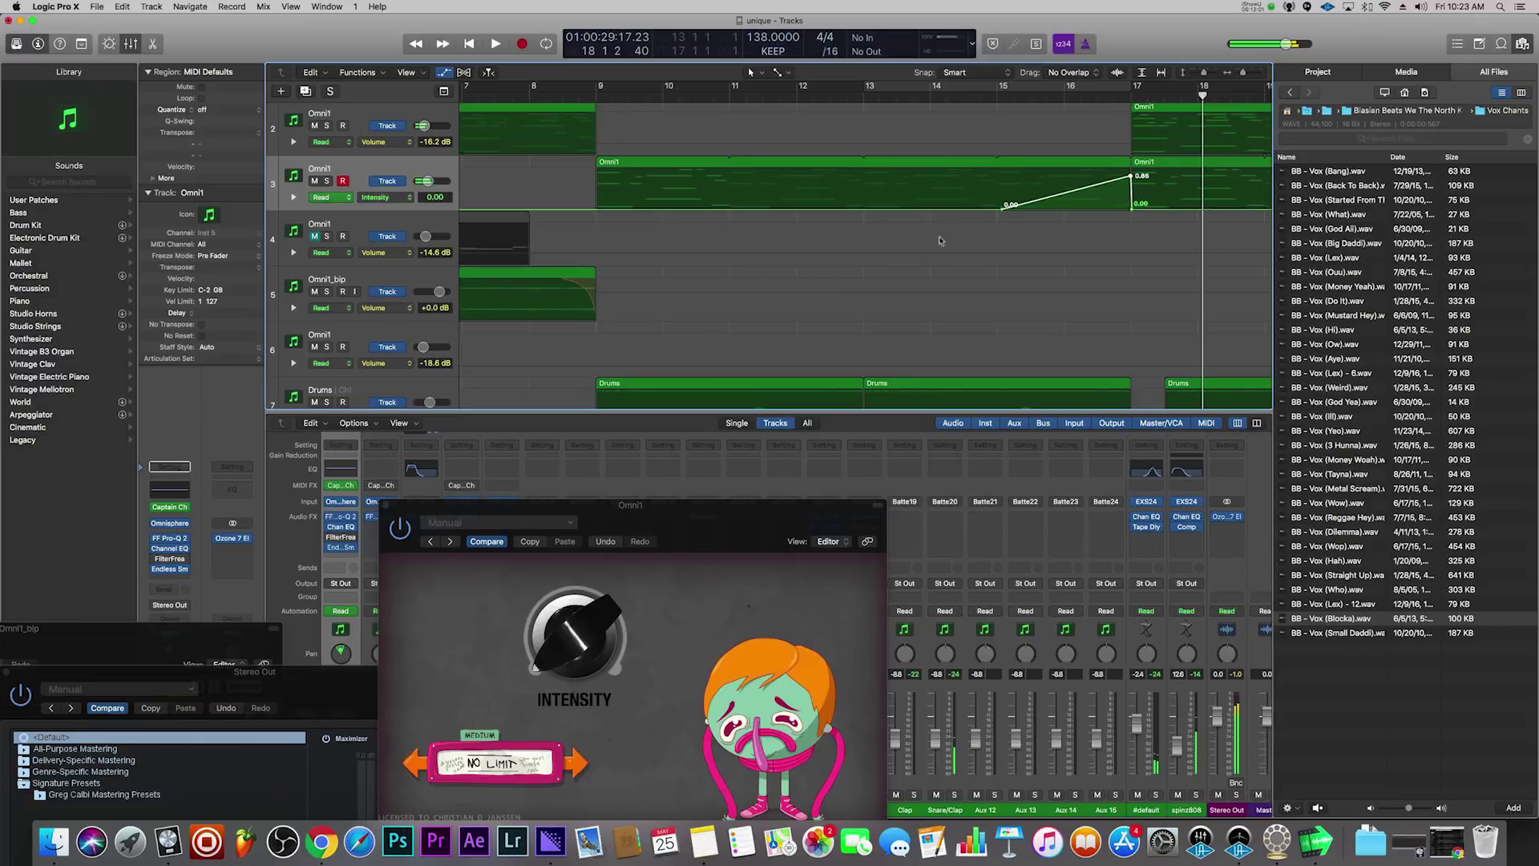
- Switch Endless Smile from No Limit to the Face melting joy preset and play through the ramp from just before bar 15
left_click_drag(758, 548, 614, 146)
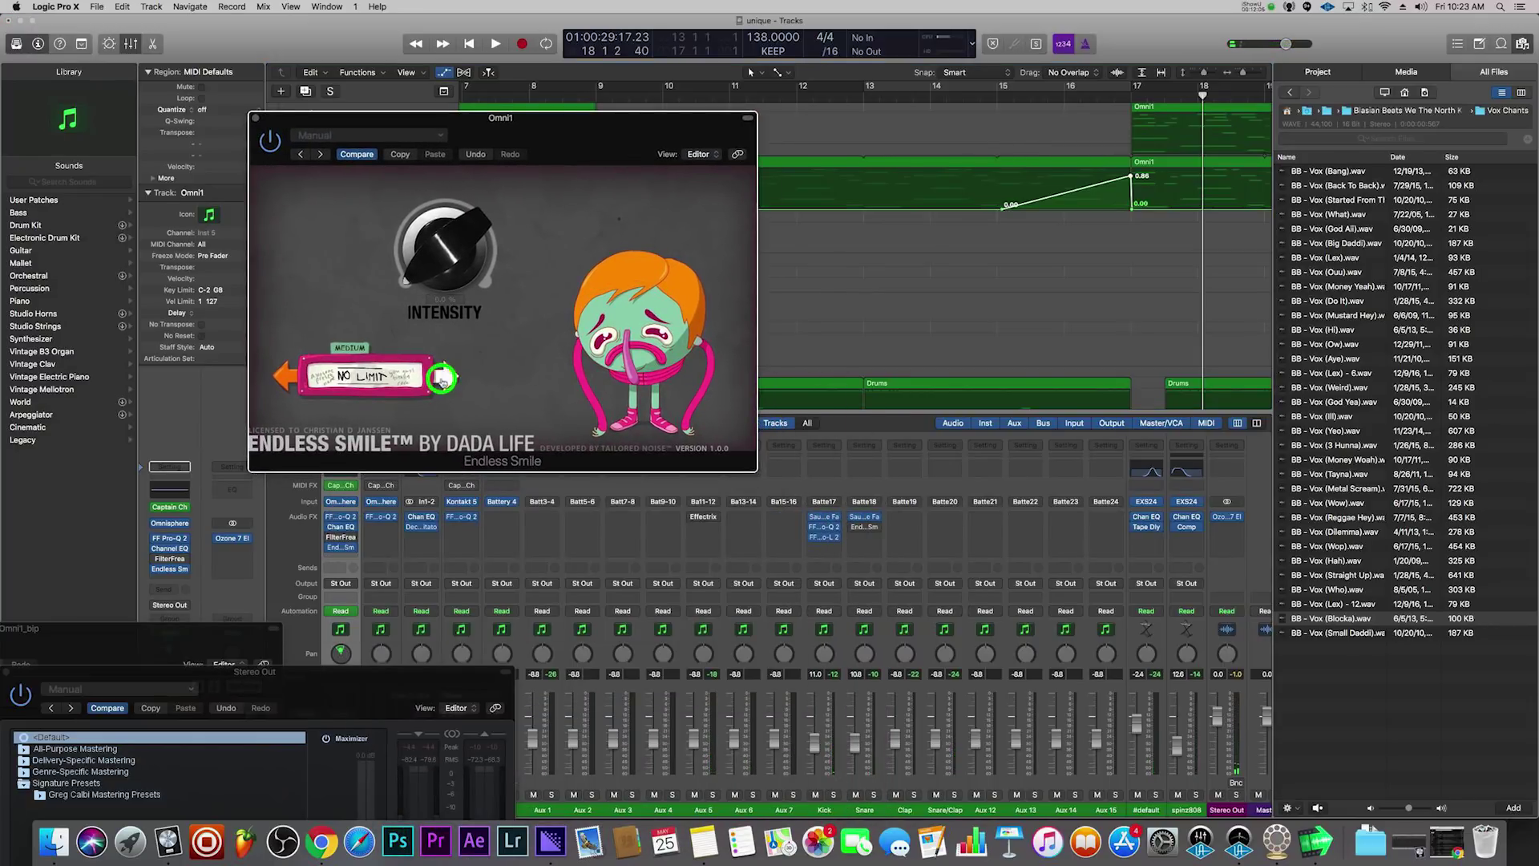
left_click(442, 379)
key("space")
scroll(953, 200, "left", 10)
left_click(1186, 97)
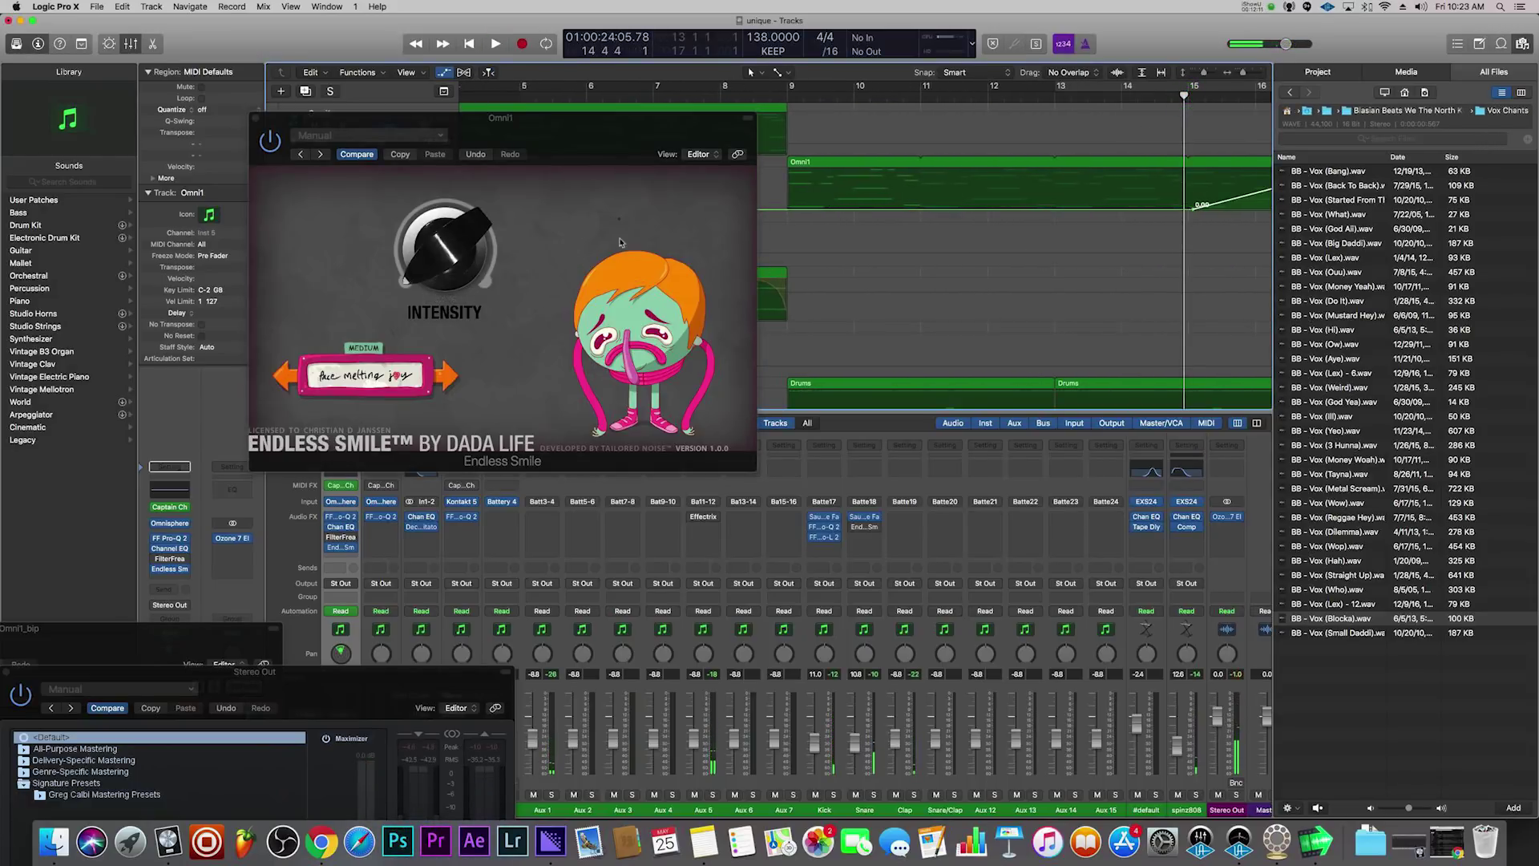
scroll(982, 388, "right", 3)
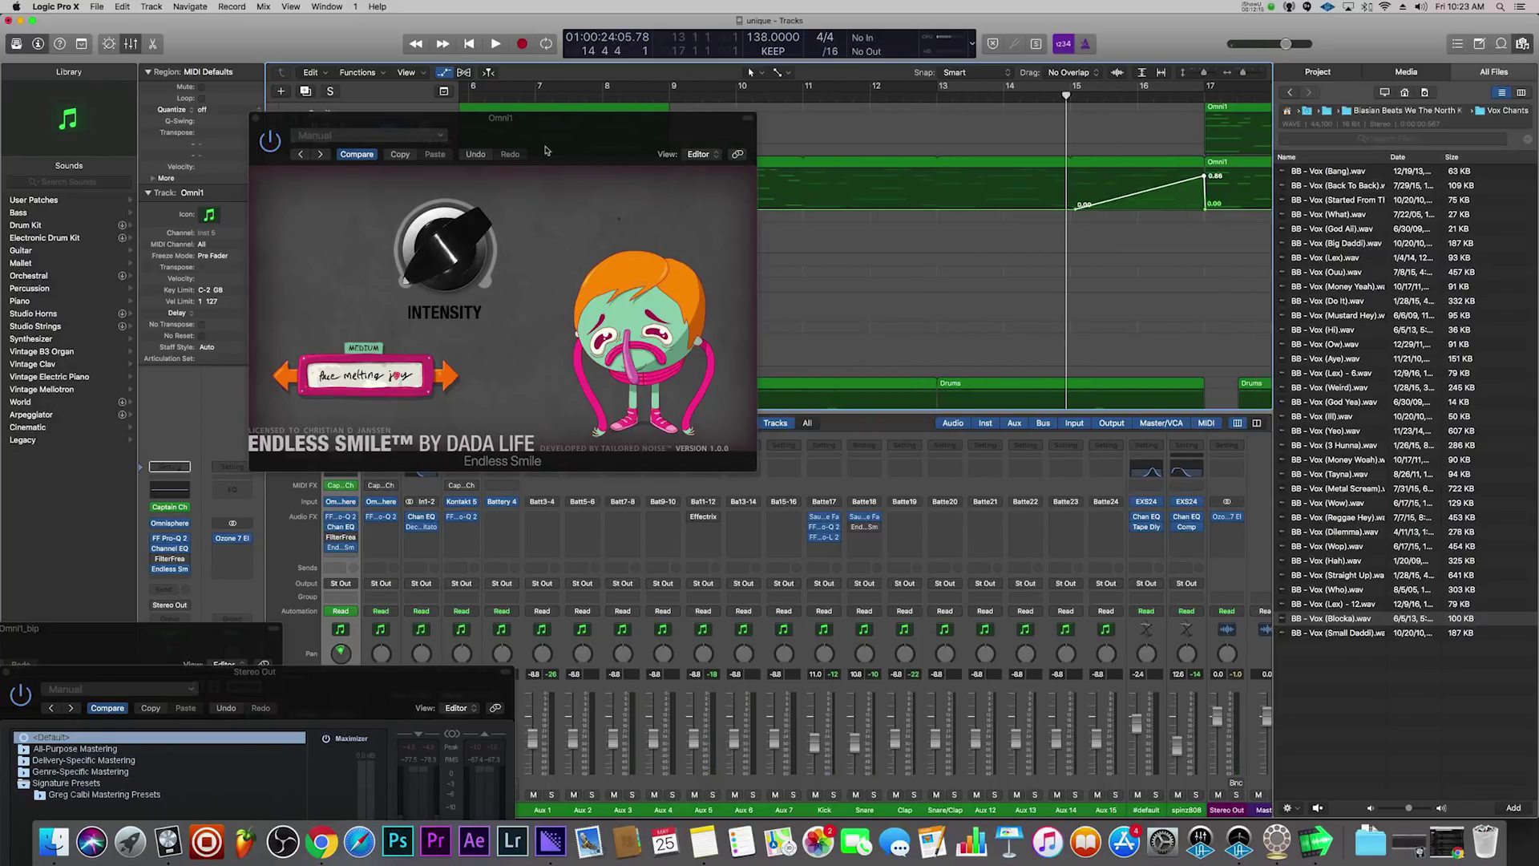
key("space")
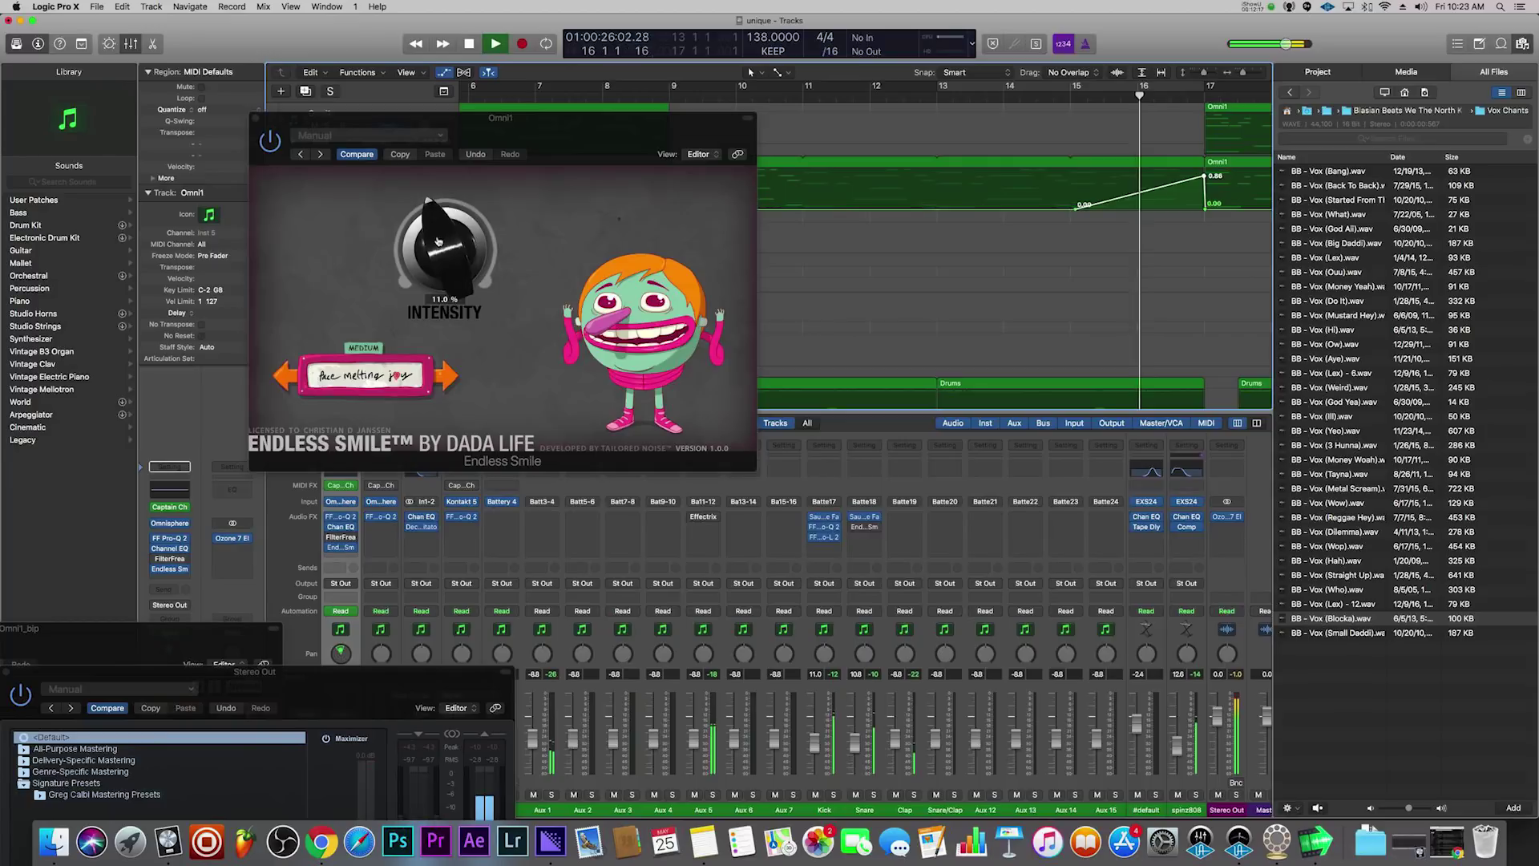
key("space")
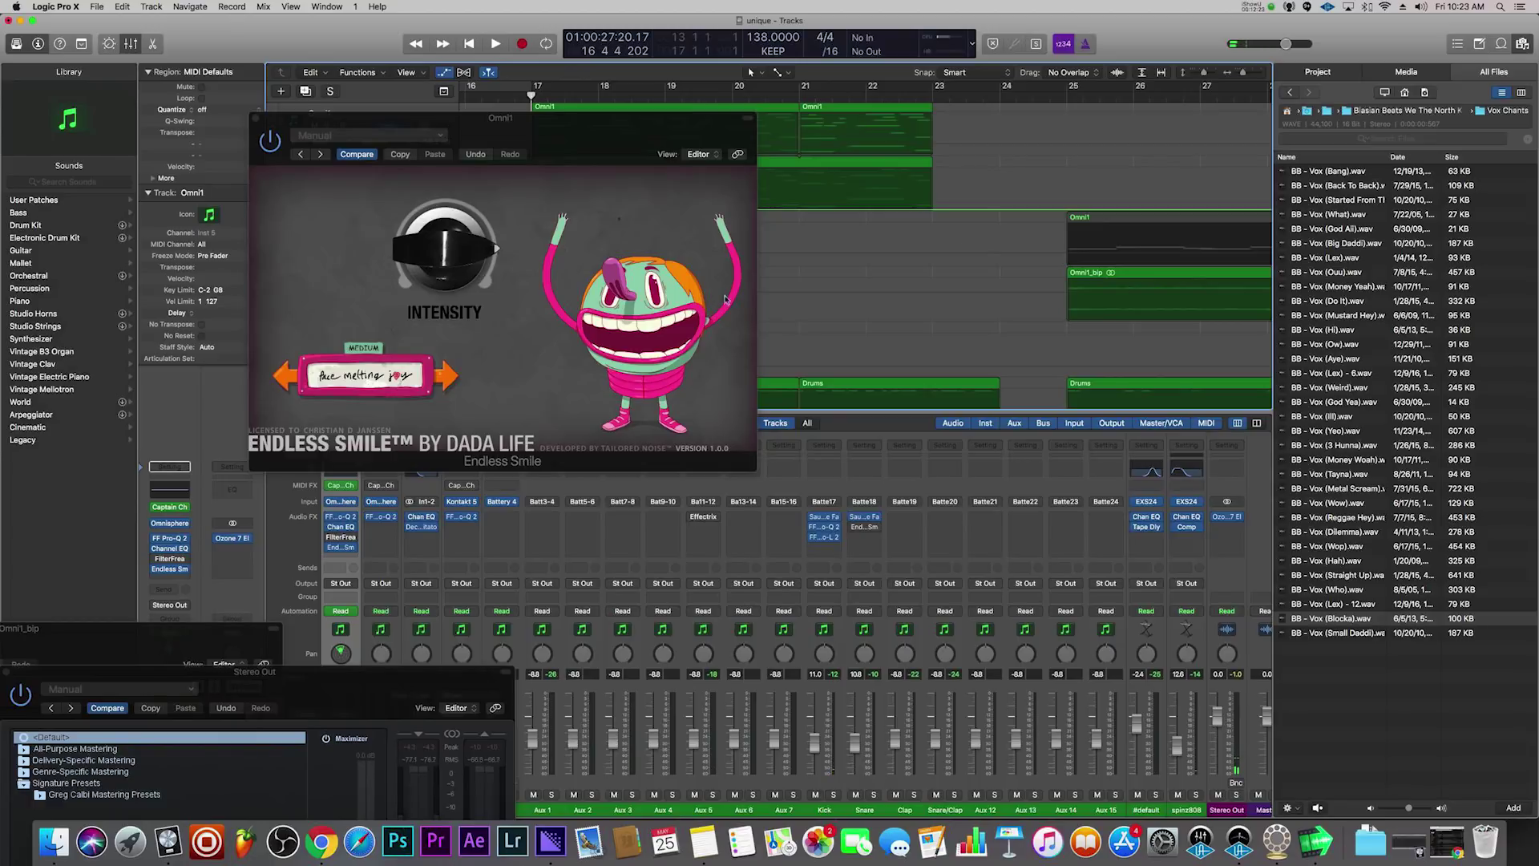
- Move Endless Smile clear of the automation lane, replay from bar 15 without cycling, and raise the ramp's peak to 0.96
left_click_drag(623, 133, 532, 297)
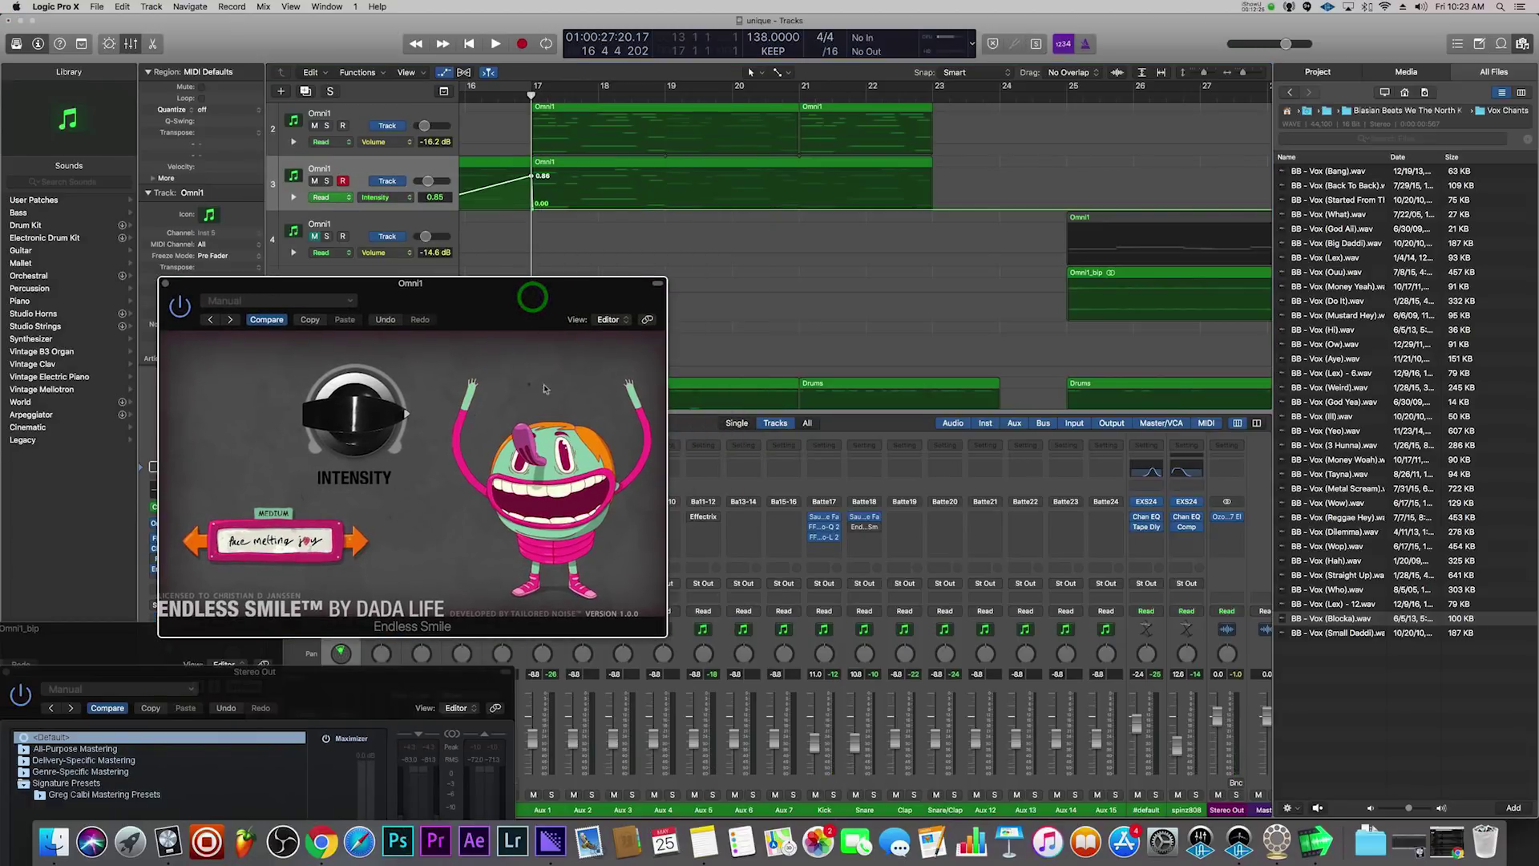
scroll(590, 256, "left", 10)
left_click(893, 96)
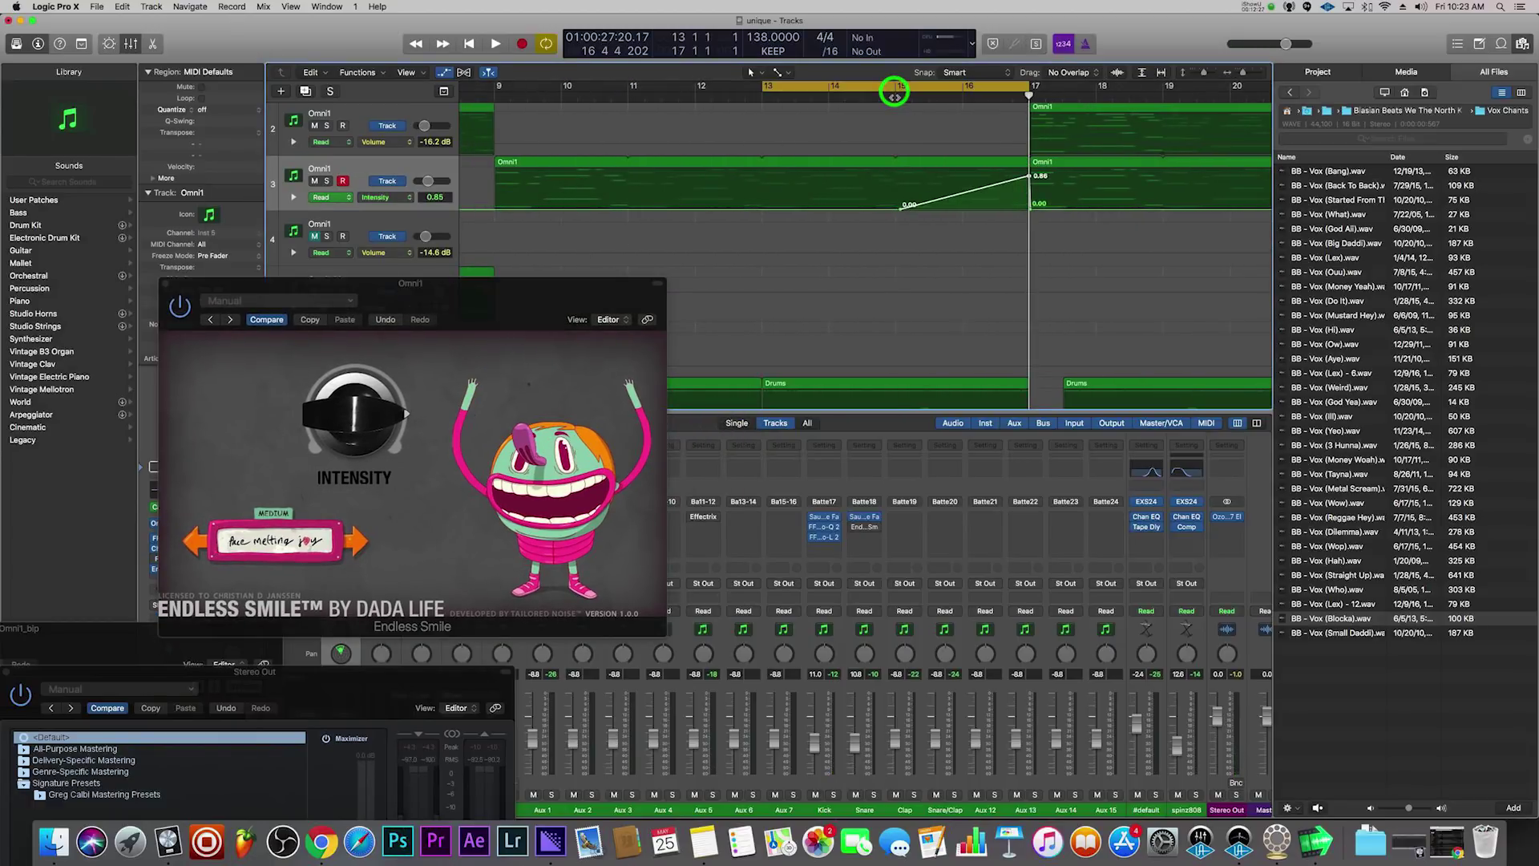
key("space")
left_click(897, 88)
left_click(894, 99)
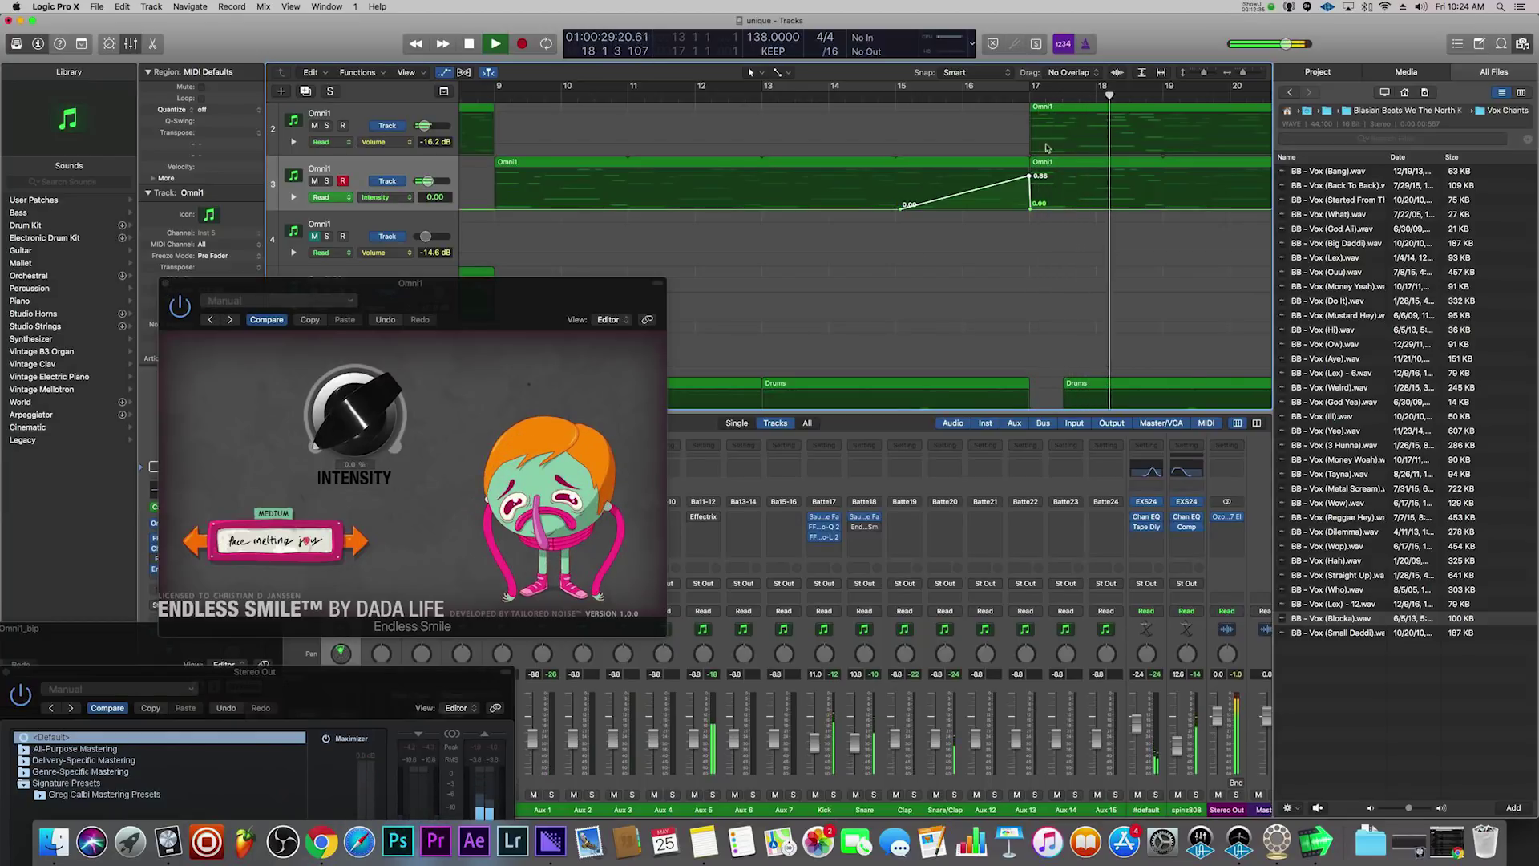
left_click(1030, 175)
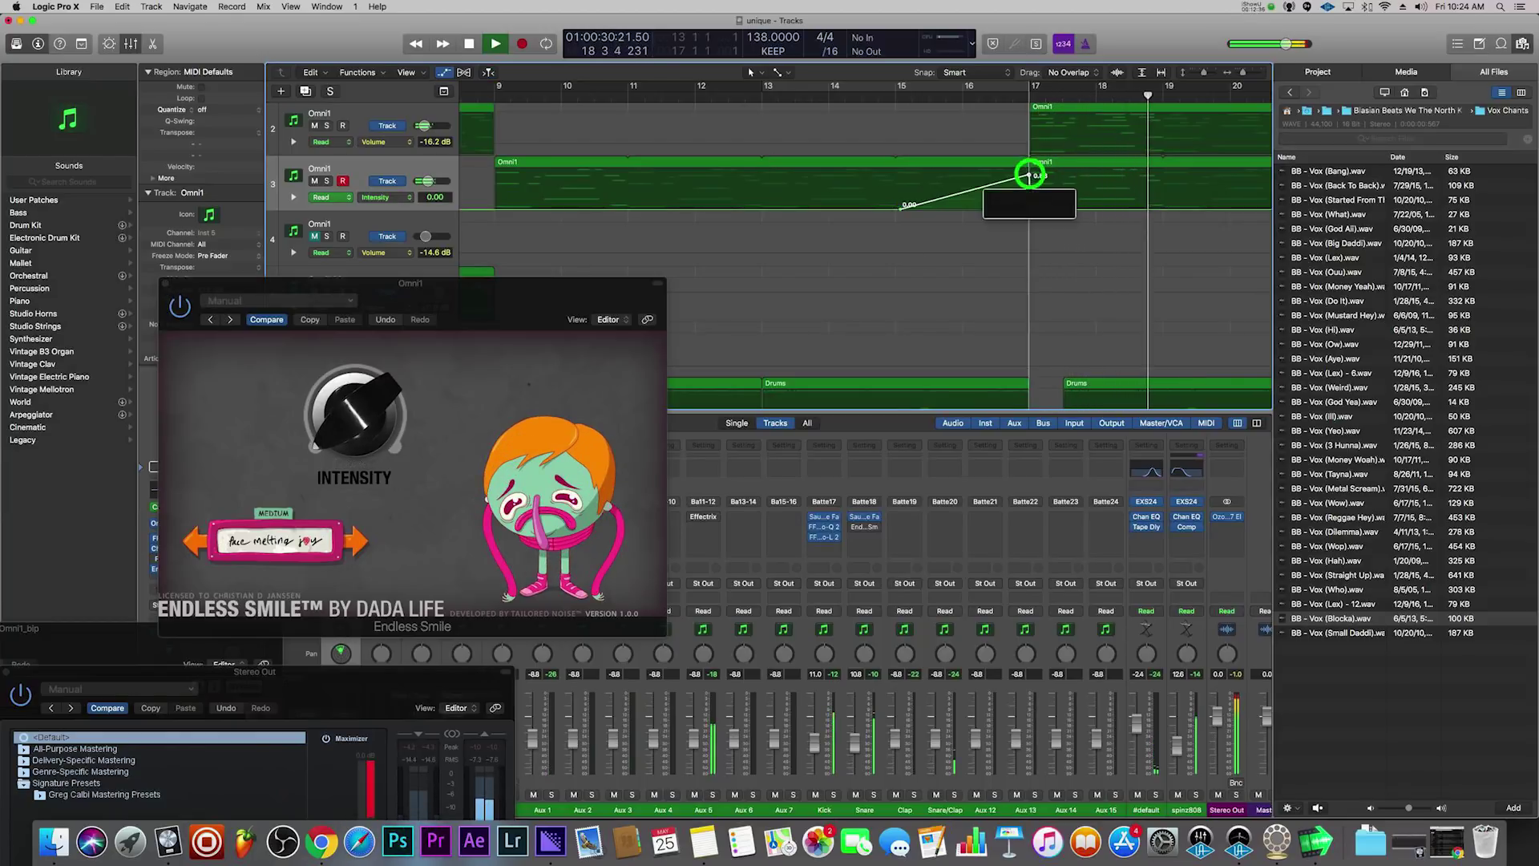
left_click(927, 100)
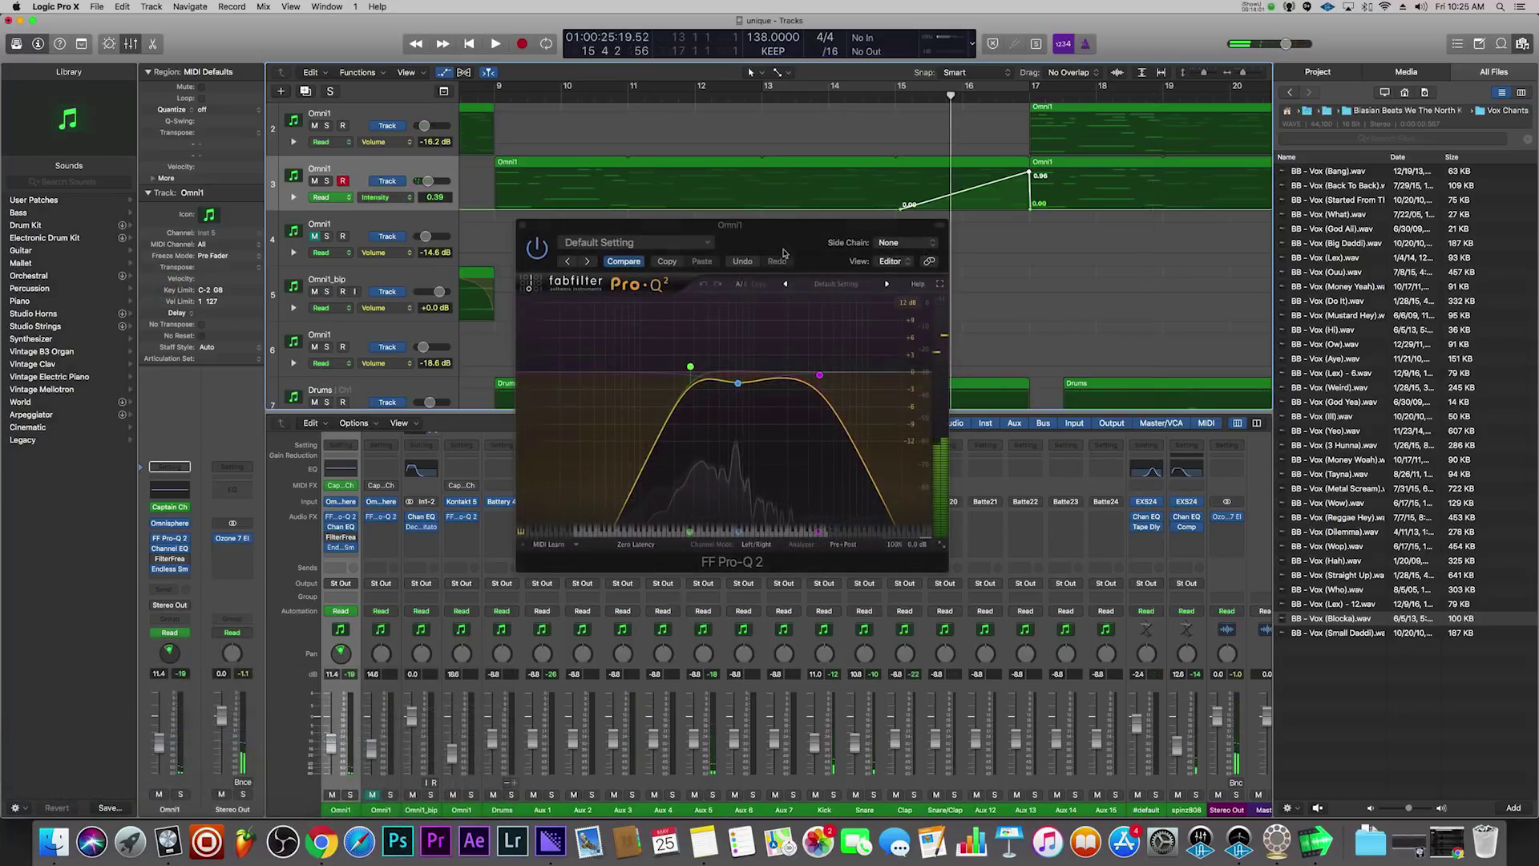
- Move the FF Pro-Q 2 window below the third Omni1 track's Intensity automation and bring bar 9 into view
left_click_drag(784, 252, 760, 248)
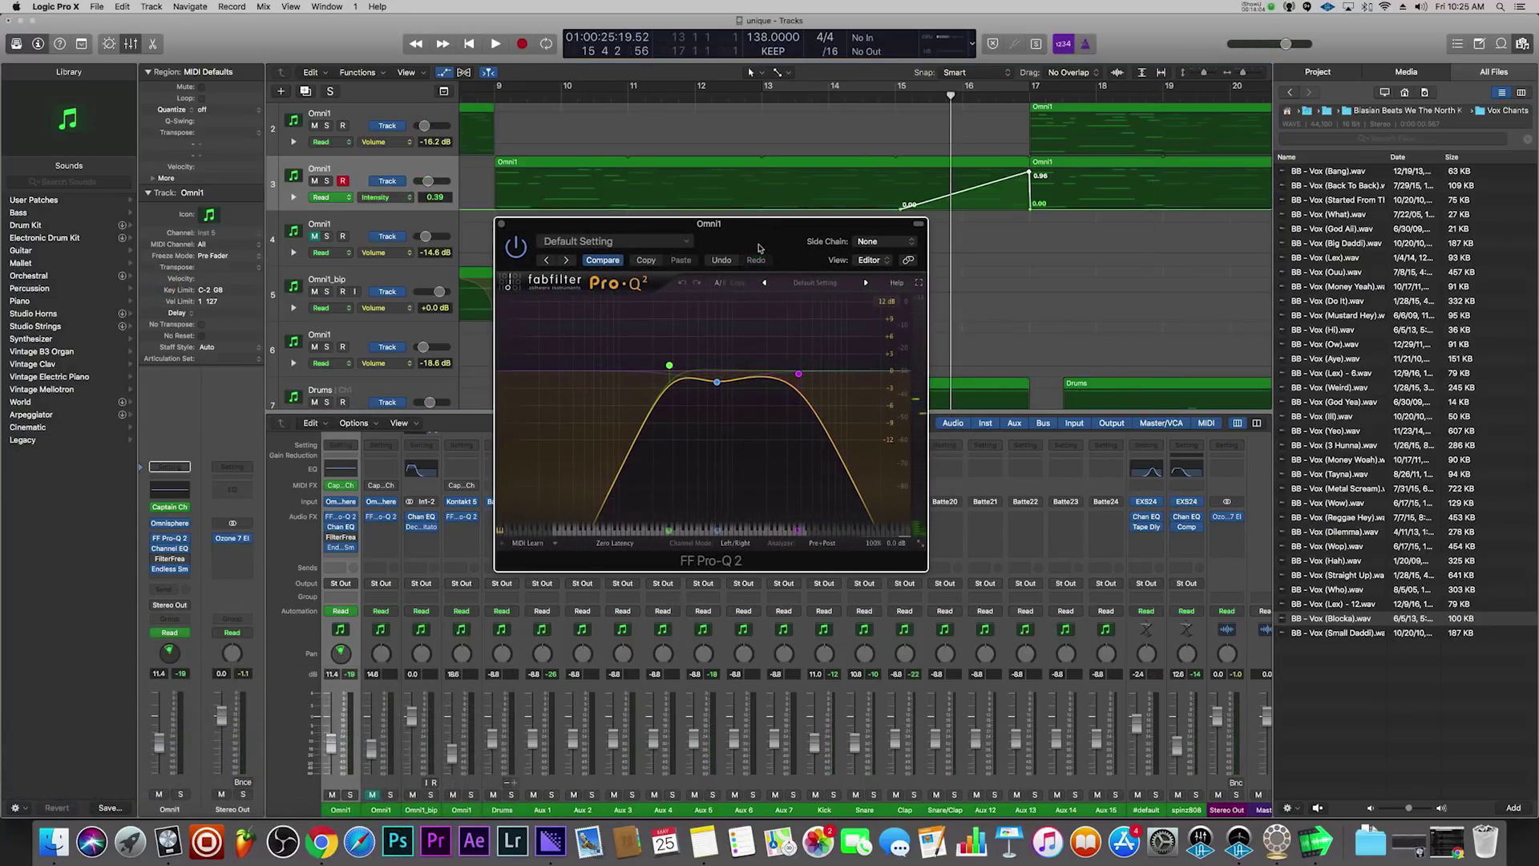
left_click_drag(757, 247, 749, 248)
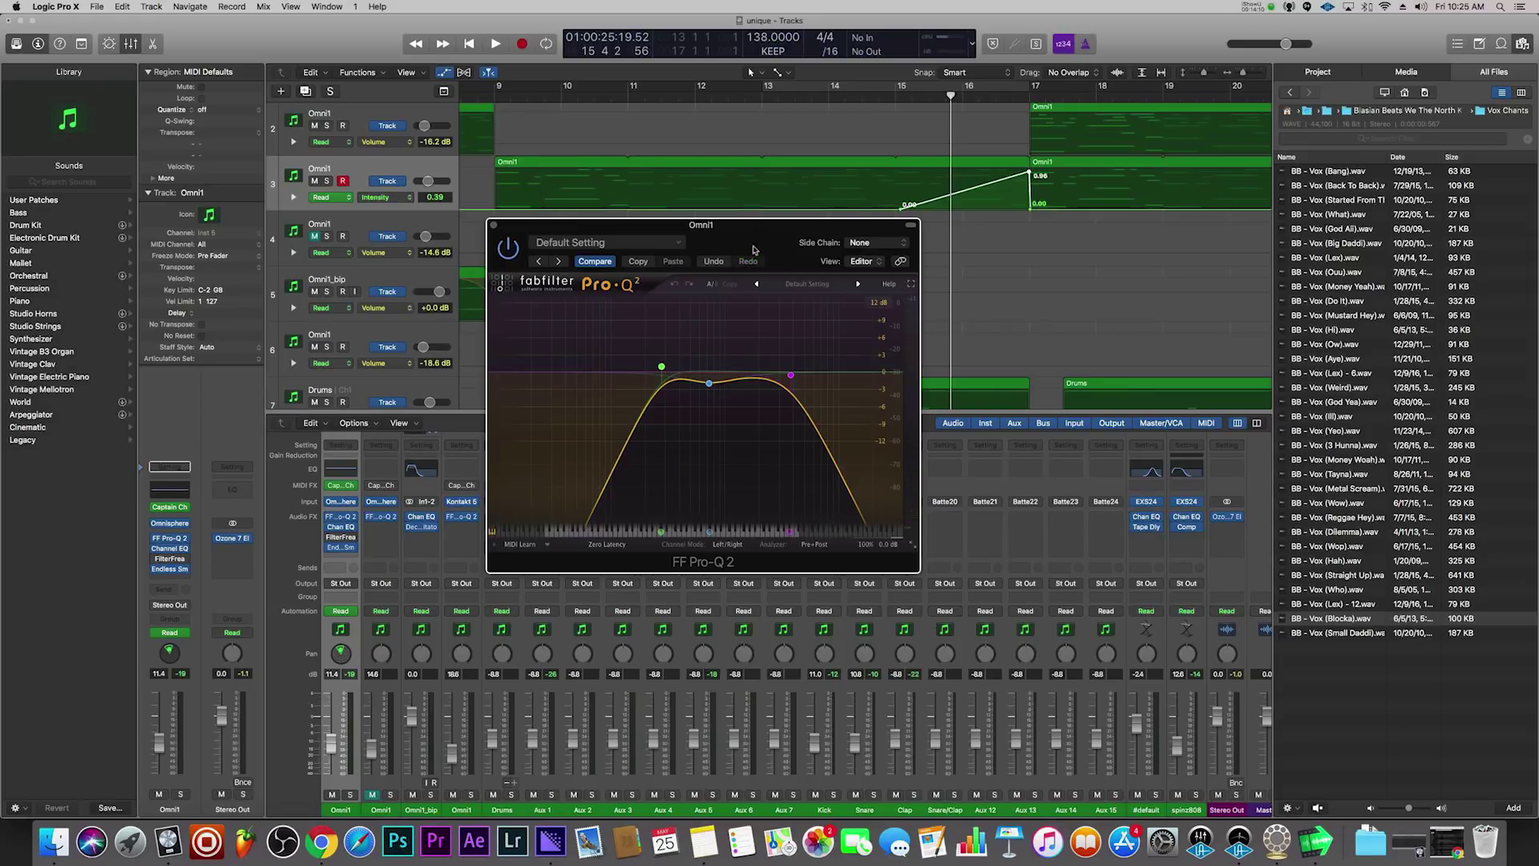
left_click_drag(743, 248, 766, 335)
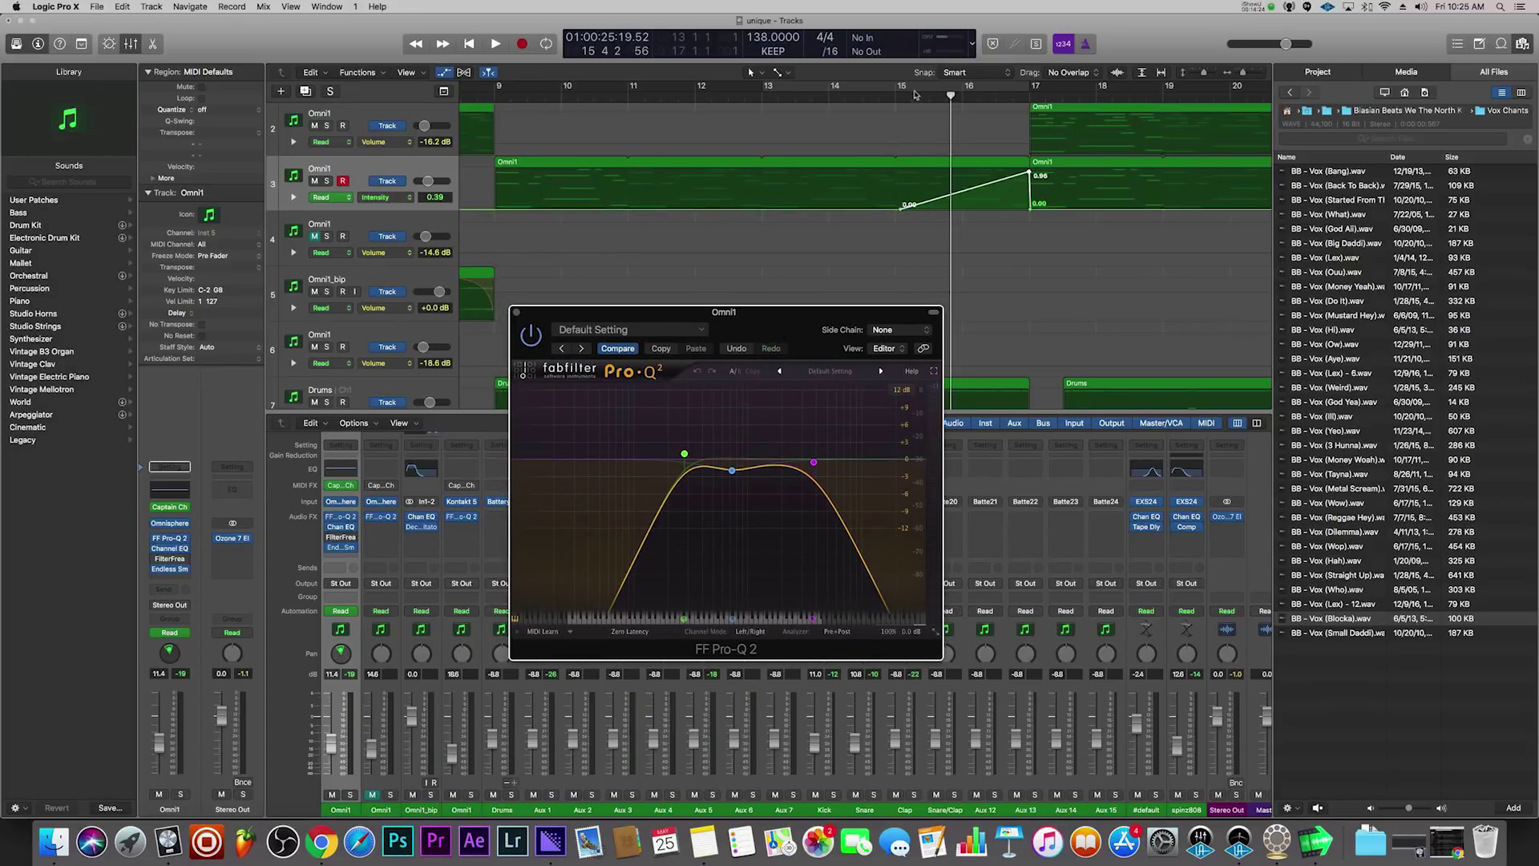
scroll(718, 203, "left", 2)
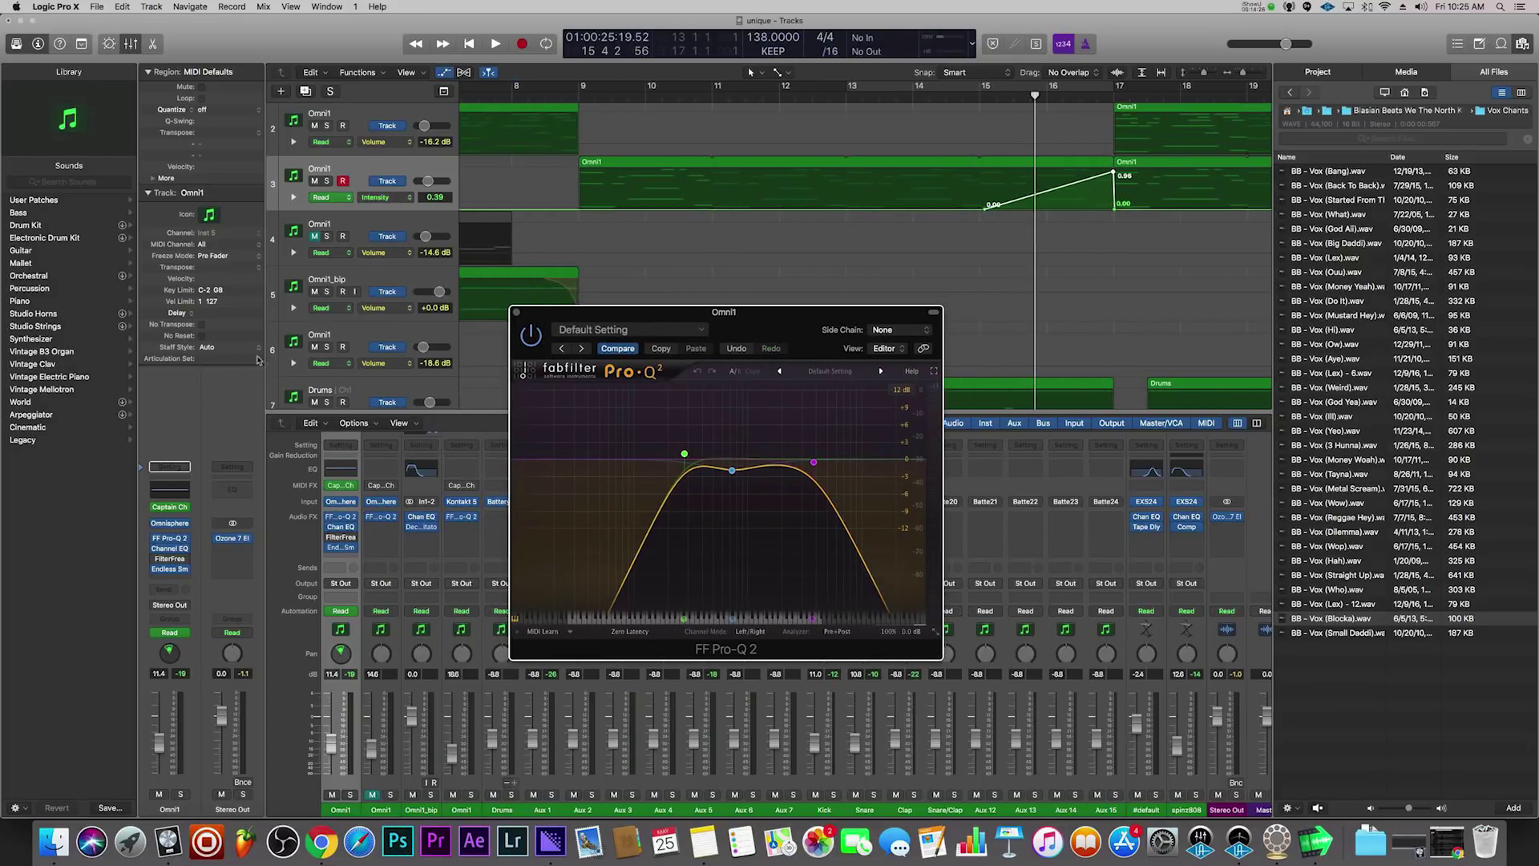
- Solo the third Omni1 track, play it from bar 9, and bypass FF Pro-Q 2 to compare the sound
left_click(181, 795)
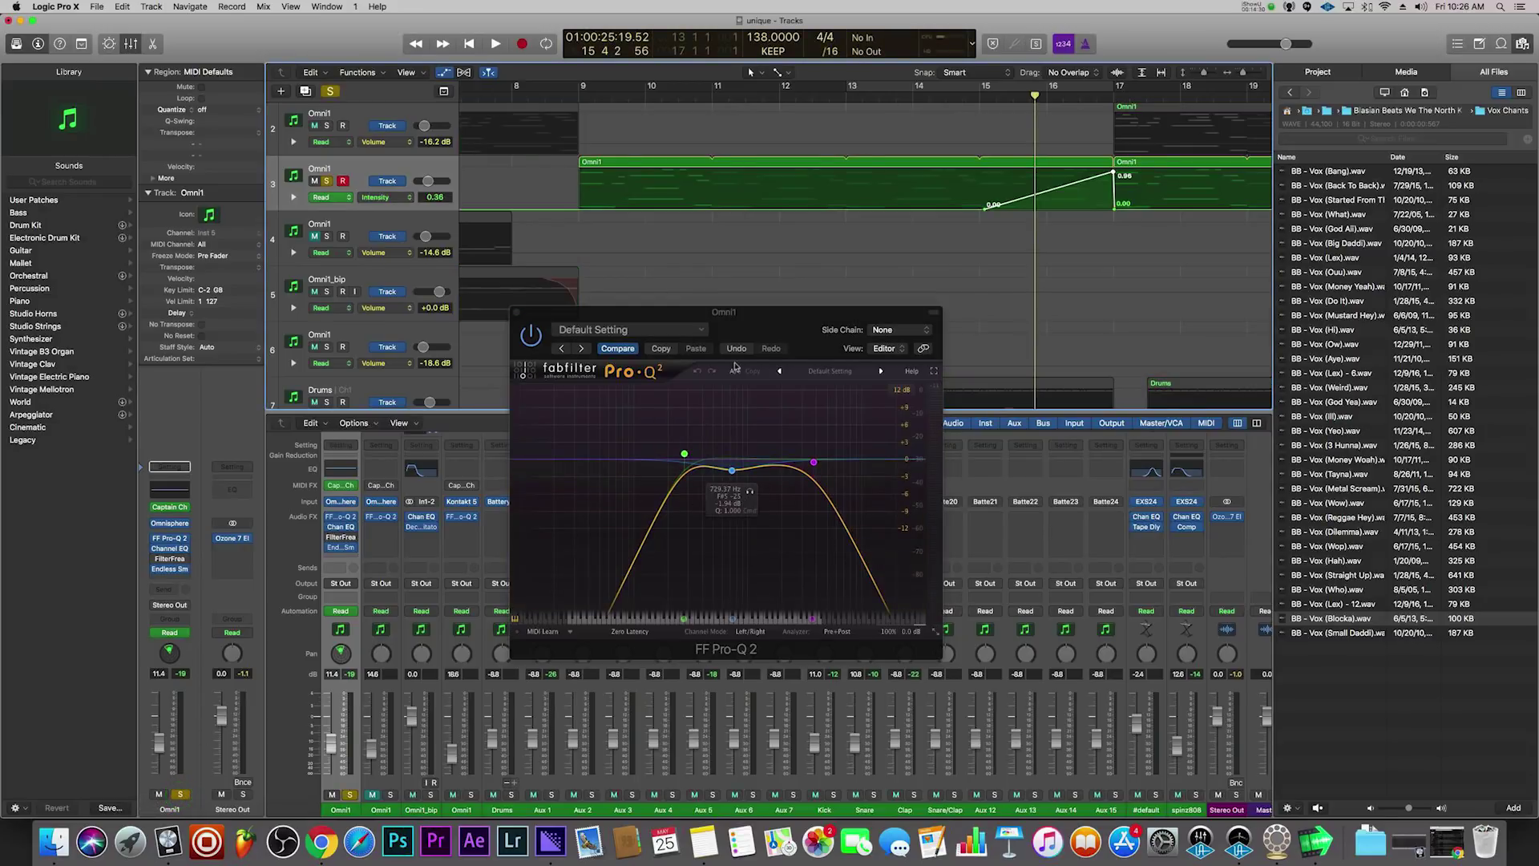
key("space")
left_click(572, 101)
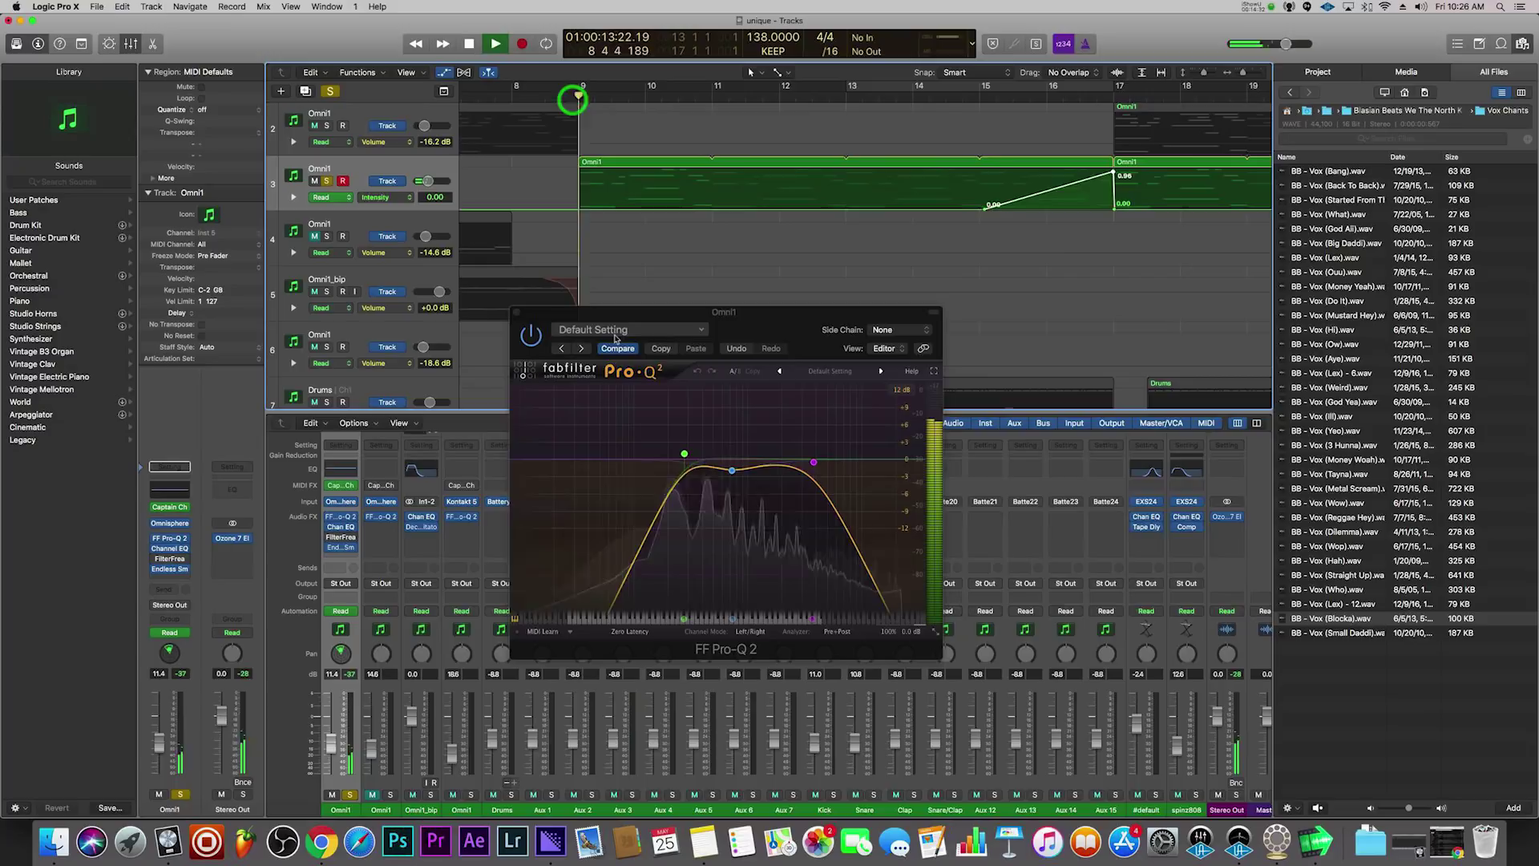
left_click(531, 337)
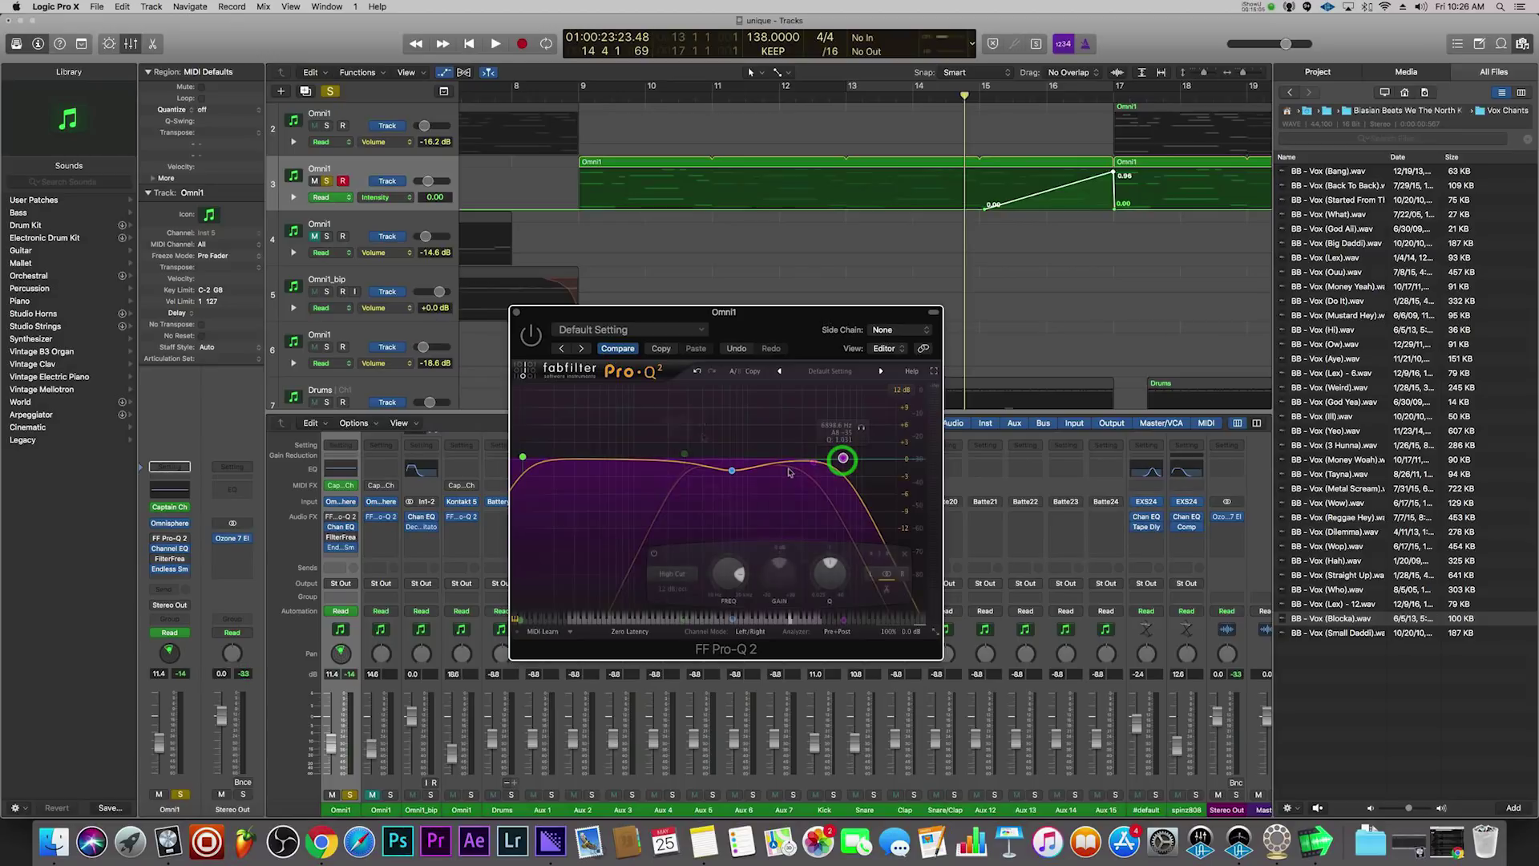
- Raise Pro-Q 2's high-cut frequency to about 11.6 kHz and reposition the equalizer window over the mixer
mouse_move(842, 460)
left_mouse_down()
mouse_move(914, 457)
mouse_move(825, 455)
mouse_move(905, 452)
mouse_move(870, 459)
left_mouse_up()
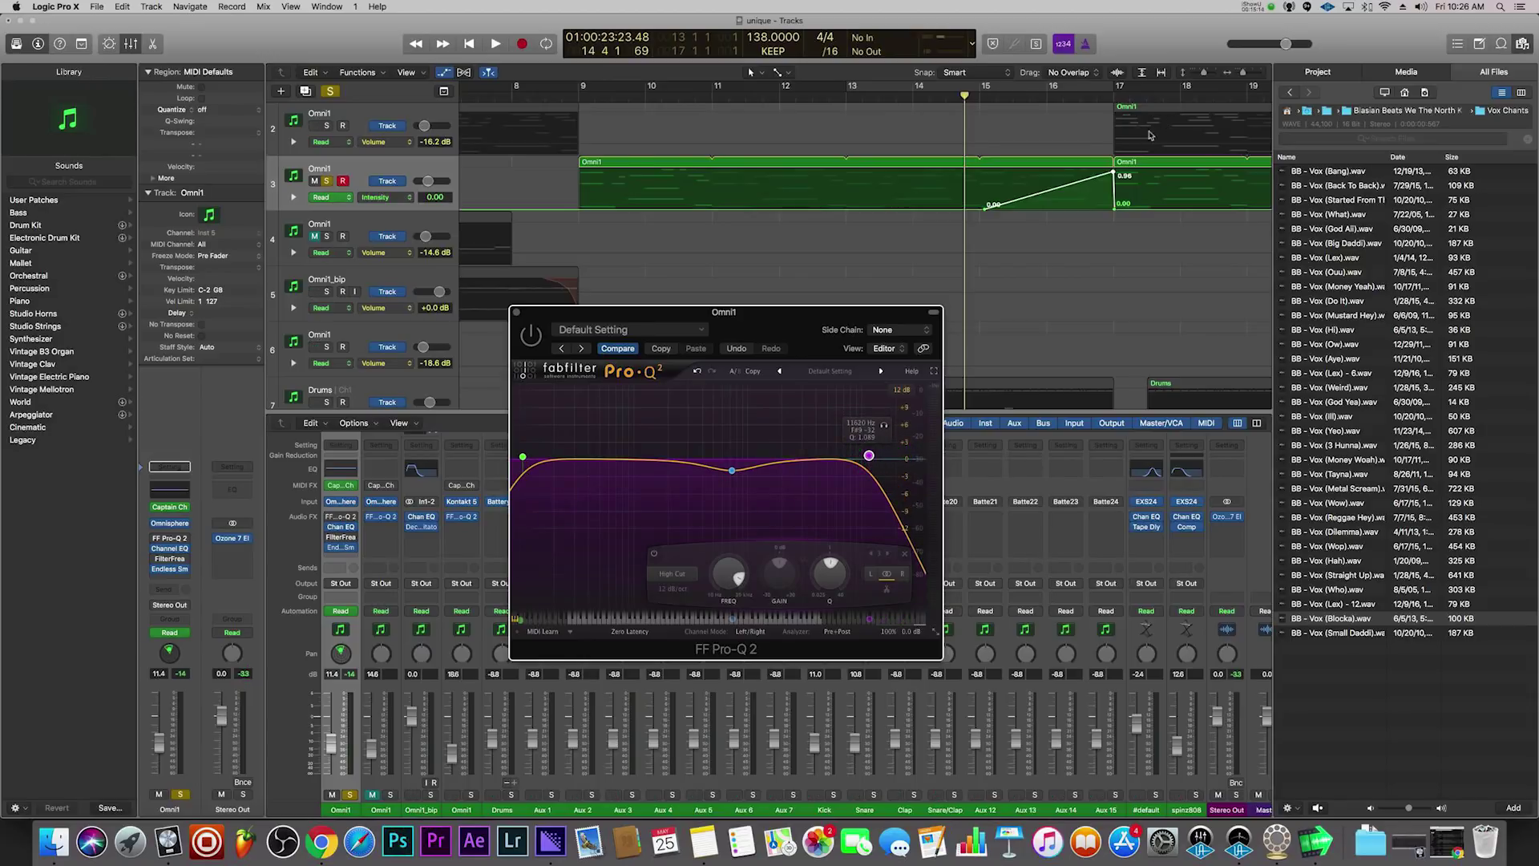
mouse_move(982, 95)
left_mouse_down()
mouse_move(1027, 88)
mouse_move(1007, 78)
left_mouse_up()
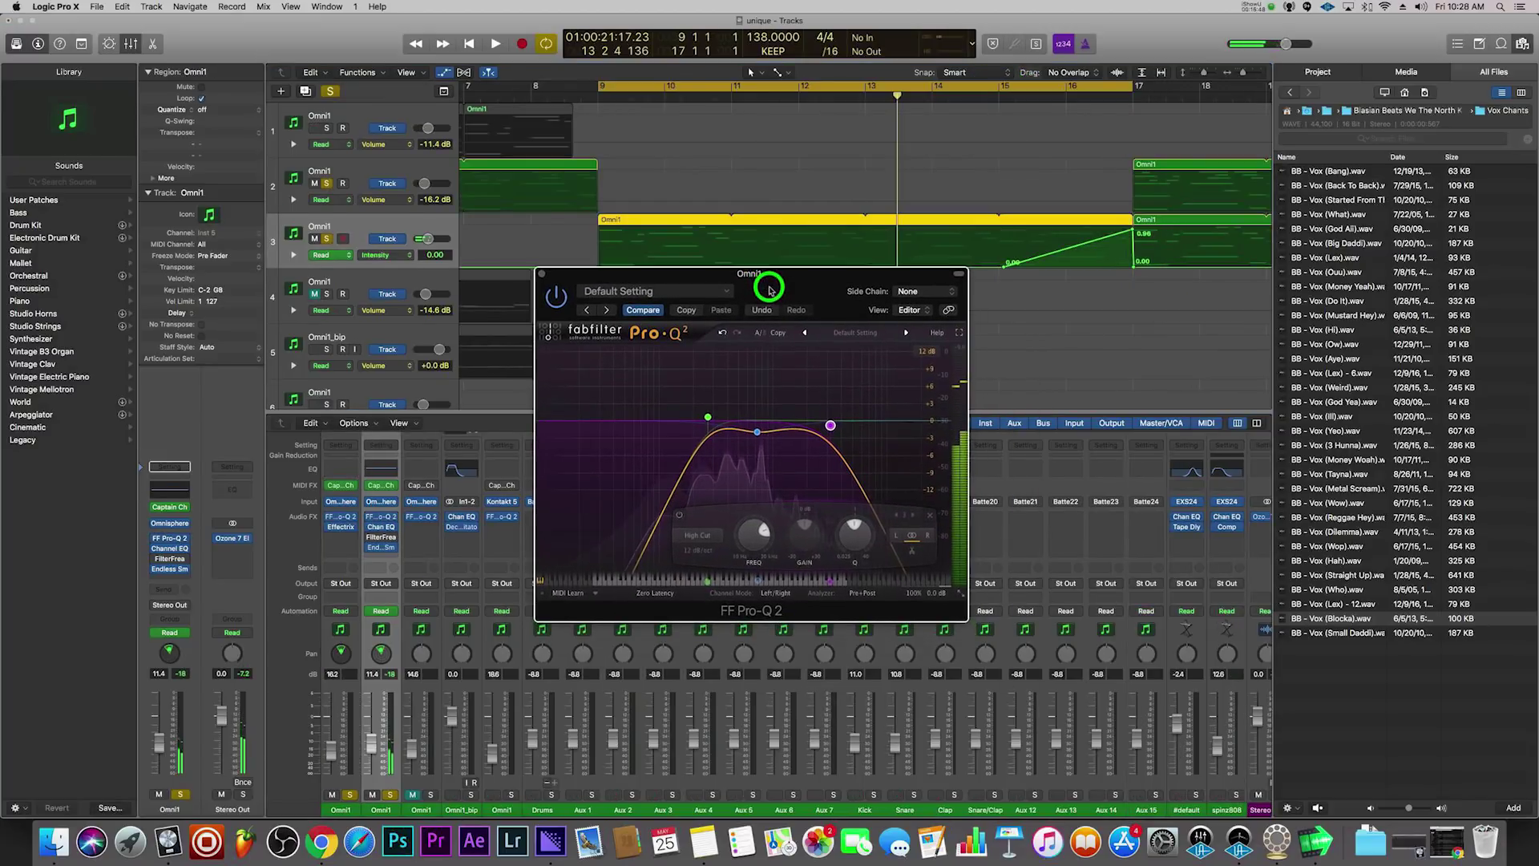
left_click_drag(768, 280, 766, 273)
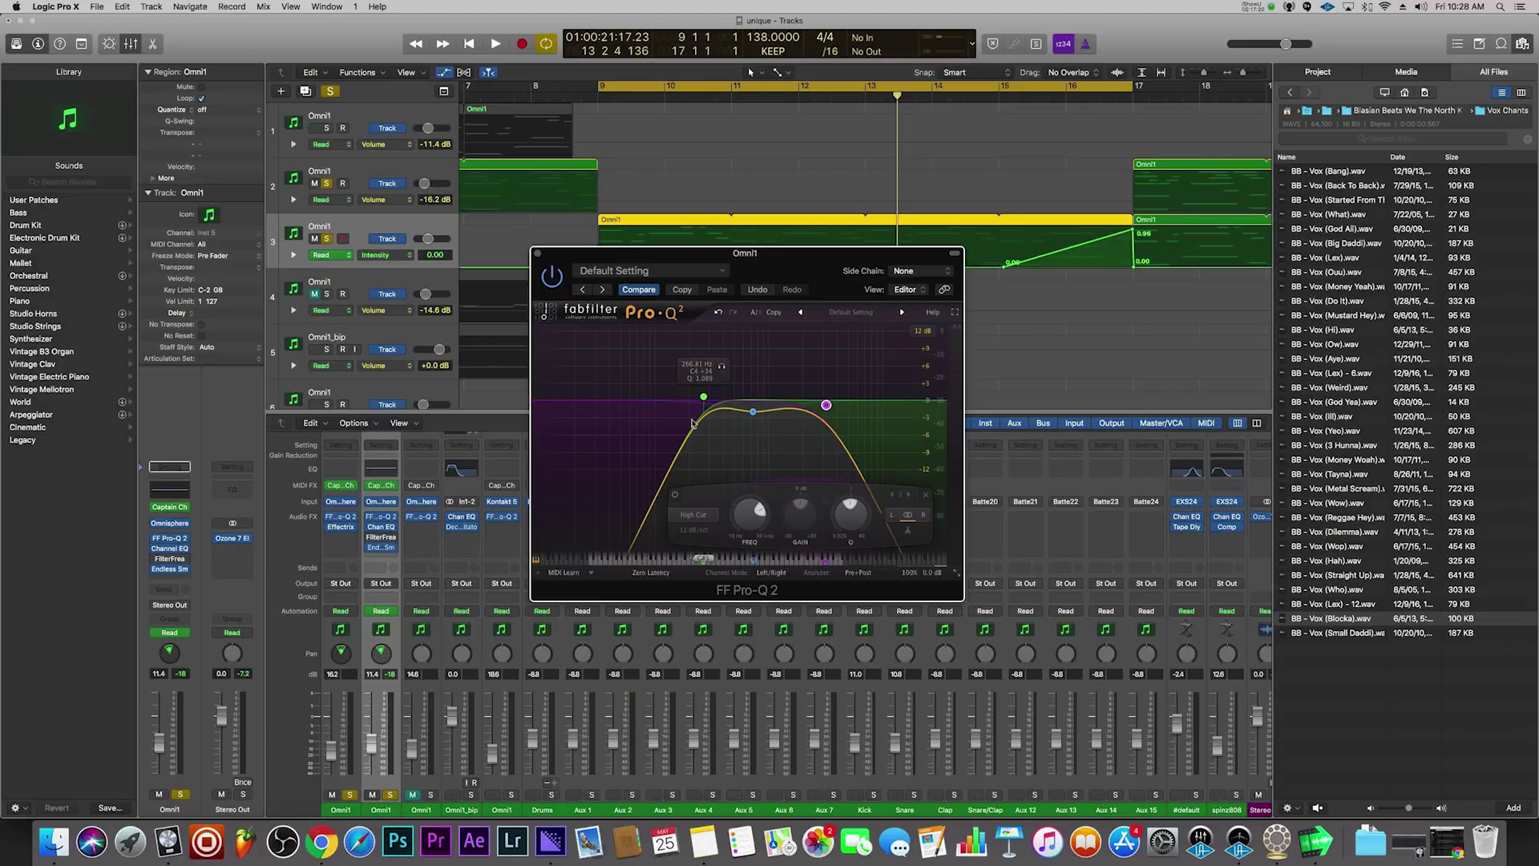
- Replay the third Omni1 track from bar 9 with FF Pro-Q 2 bypassed and re-enabled, keeping its window clear of the Intensity automation
left_click_drag(761, 275, 785, 394)
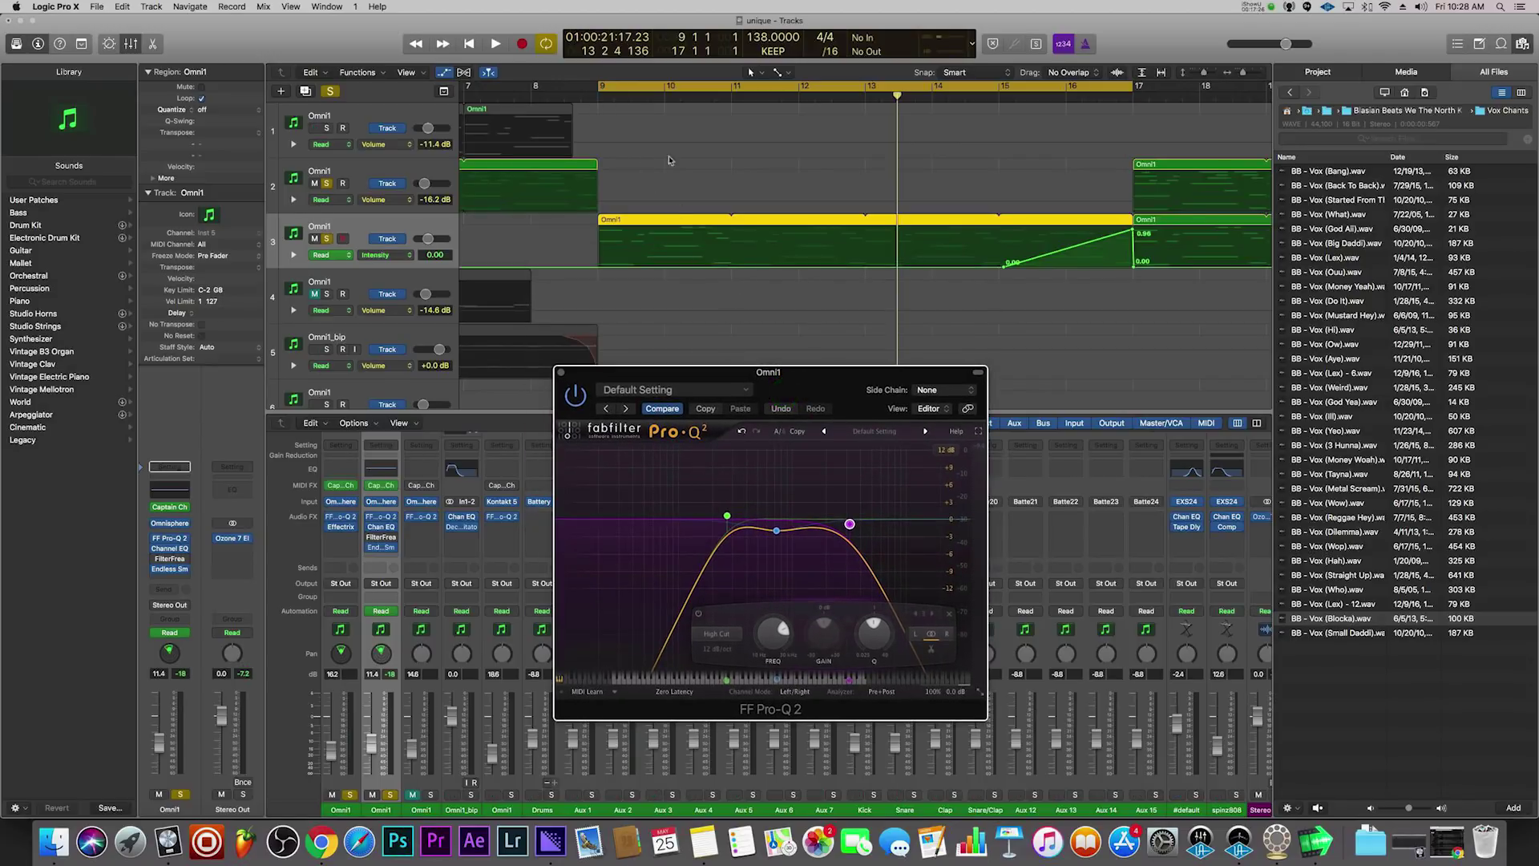
key("space")
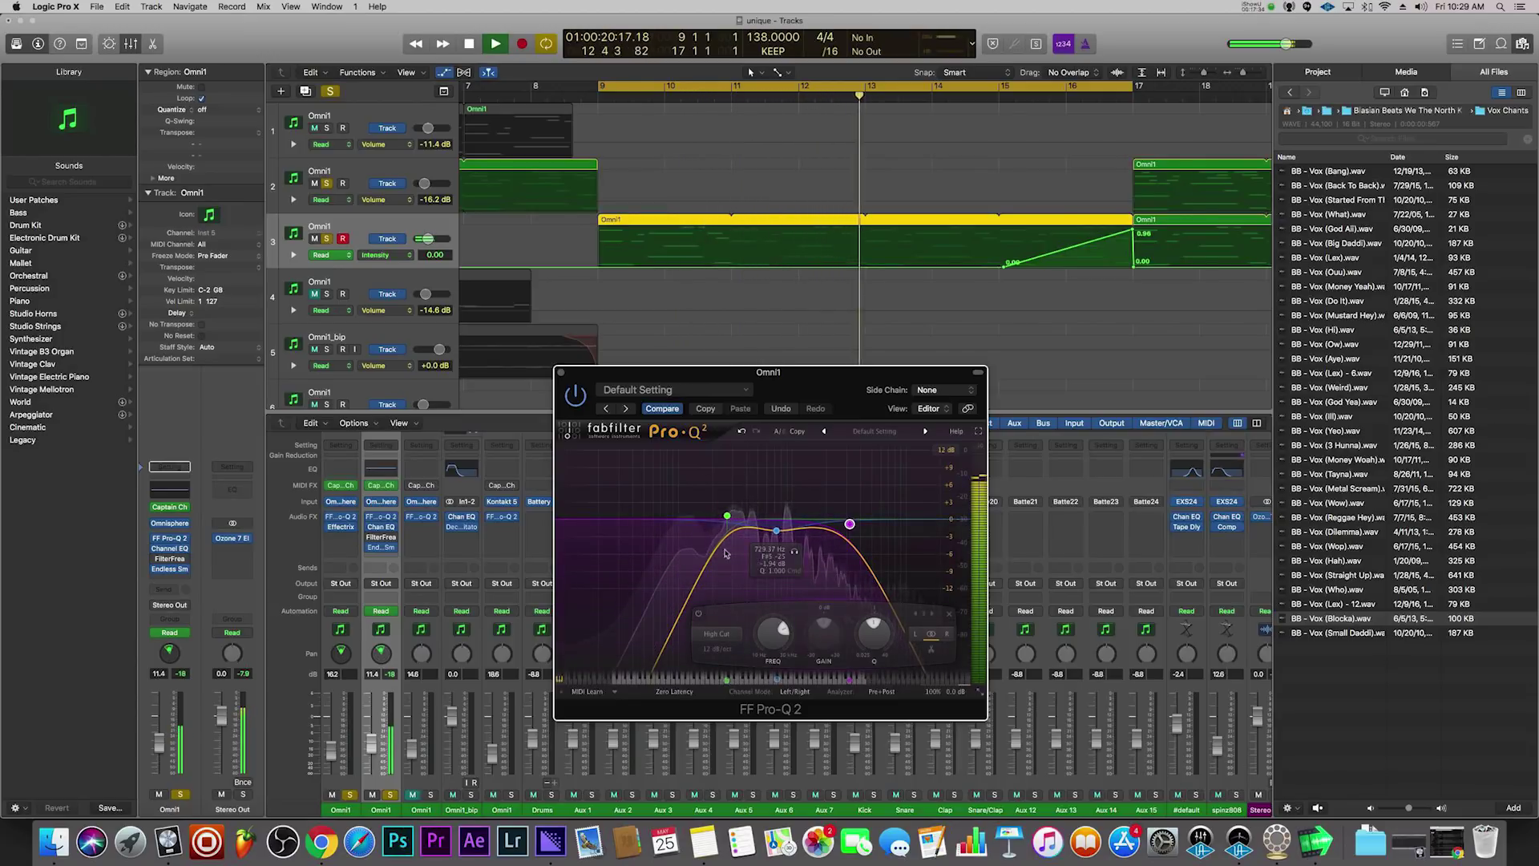
key("space")
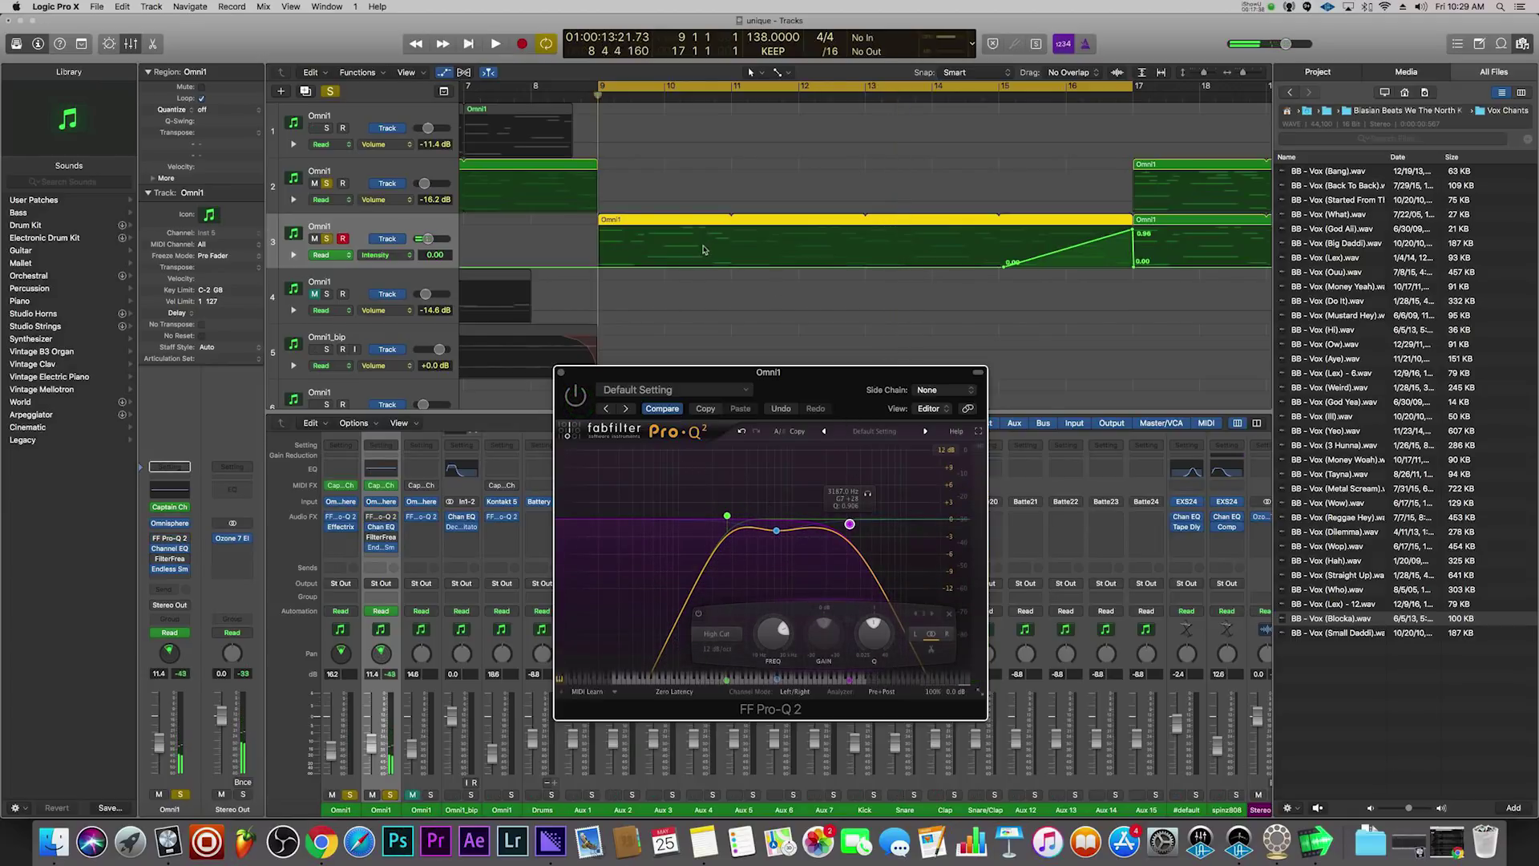
key("space")
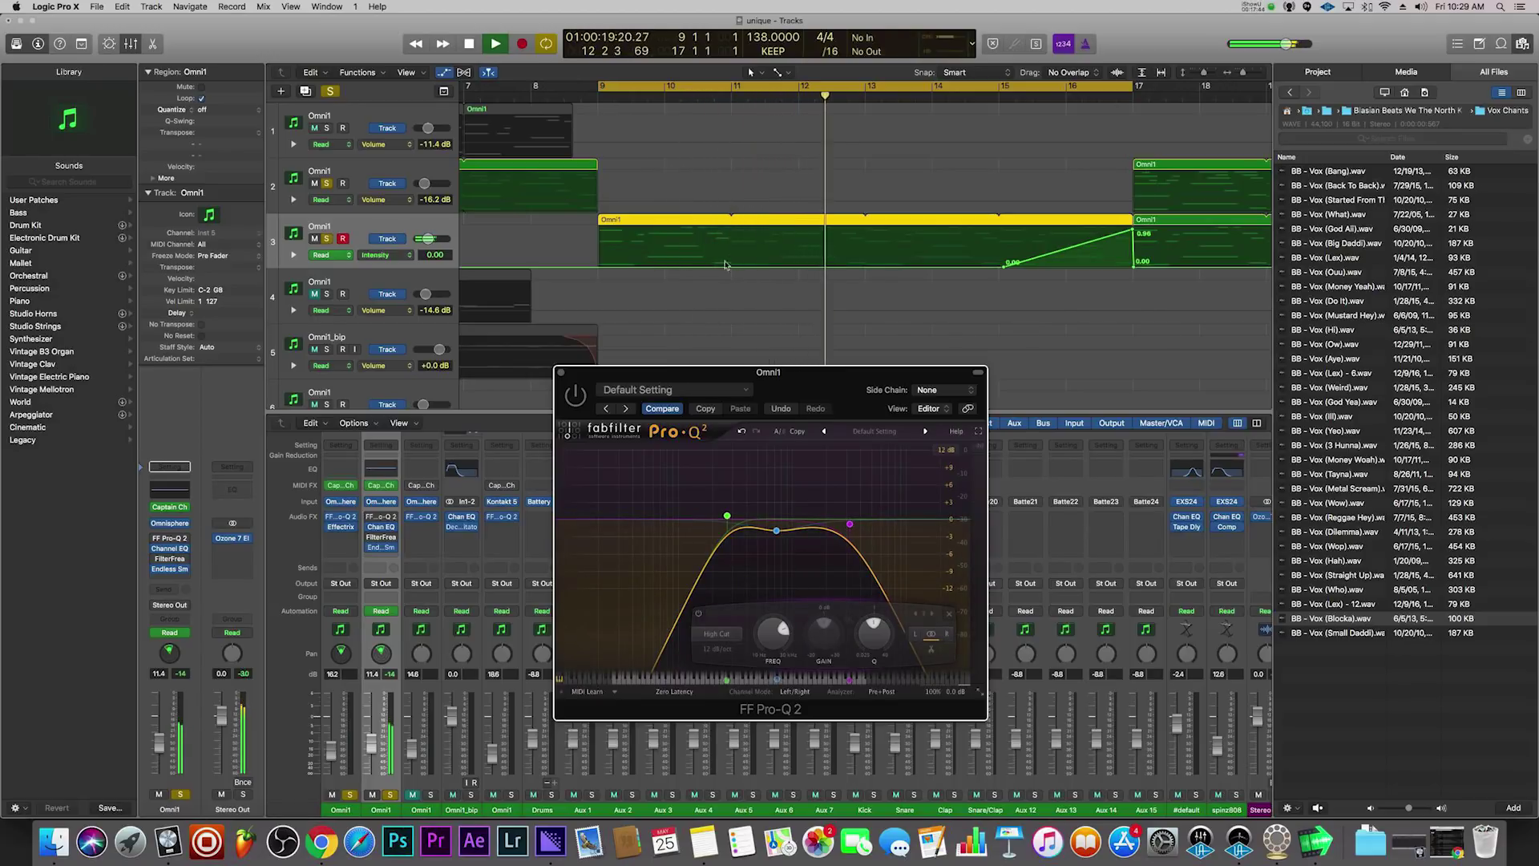
left_click(574, 396)
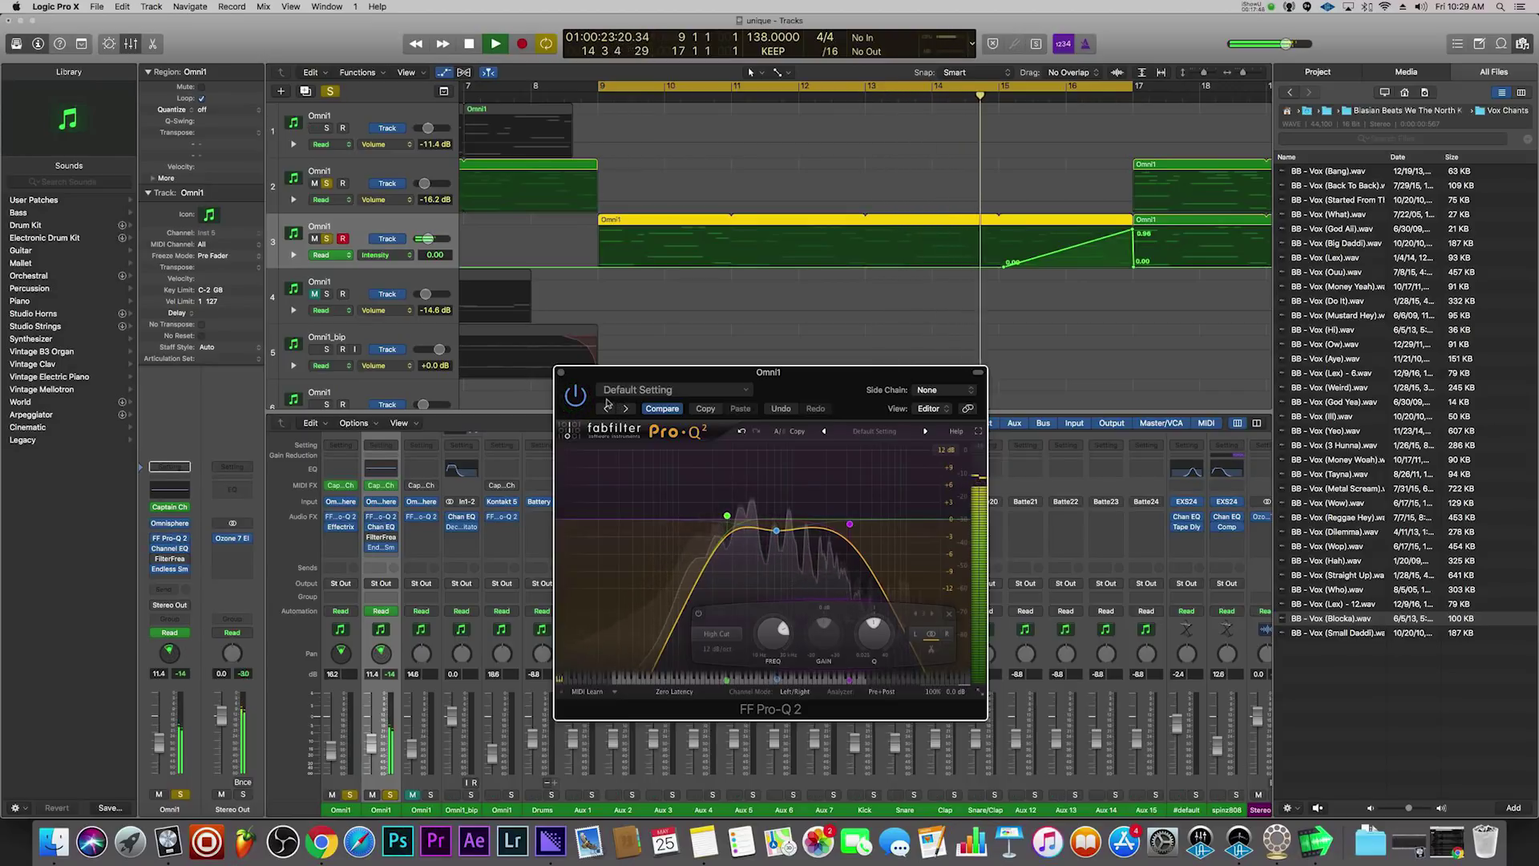
key("space")
left_click_drag(778, 383, 796, 298)
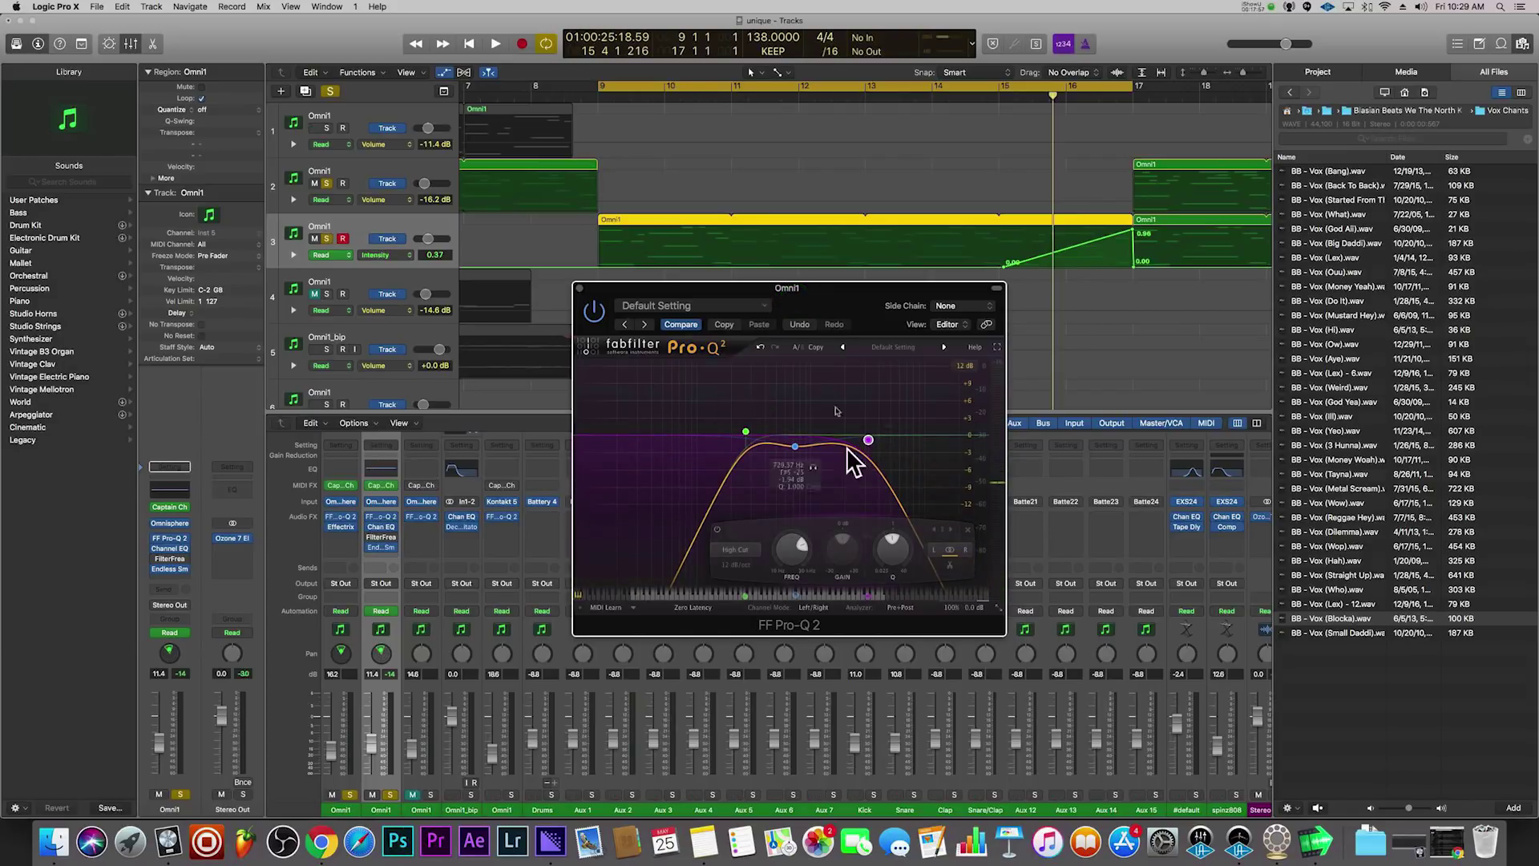
- Insert a second stereo FF Pro-Q 2 in the third Omni1 track's next free effect slot, then bypass and close the first one
left_click(393, 560)
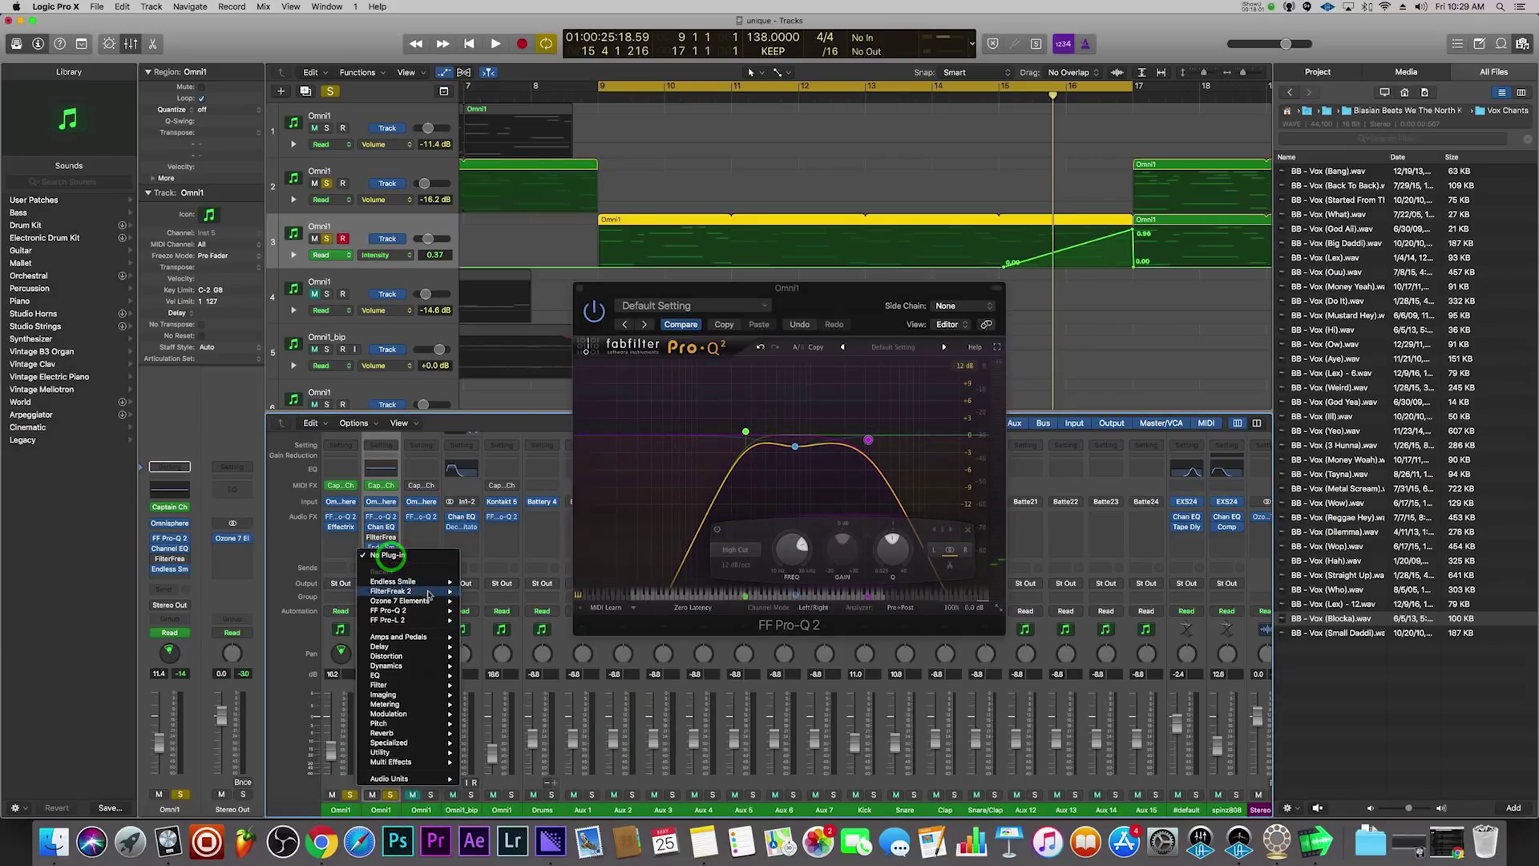
mouse_move(431, 596)
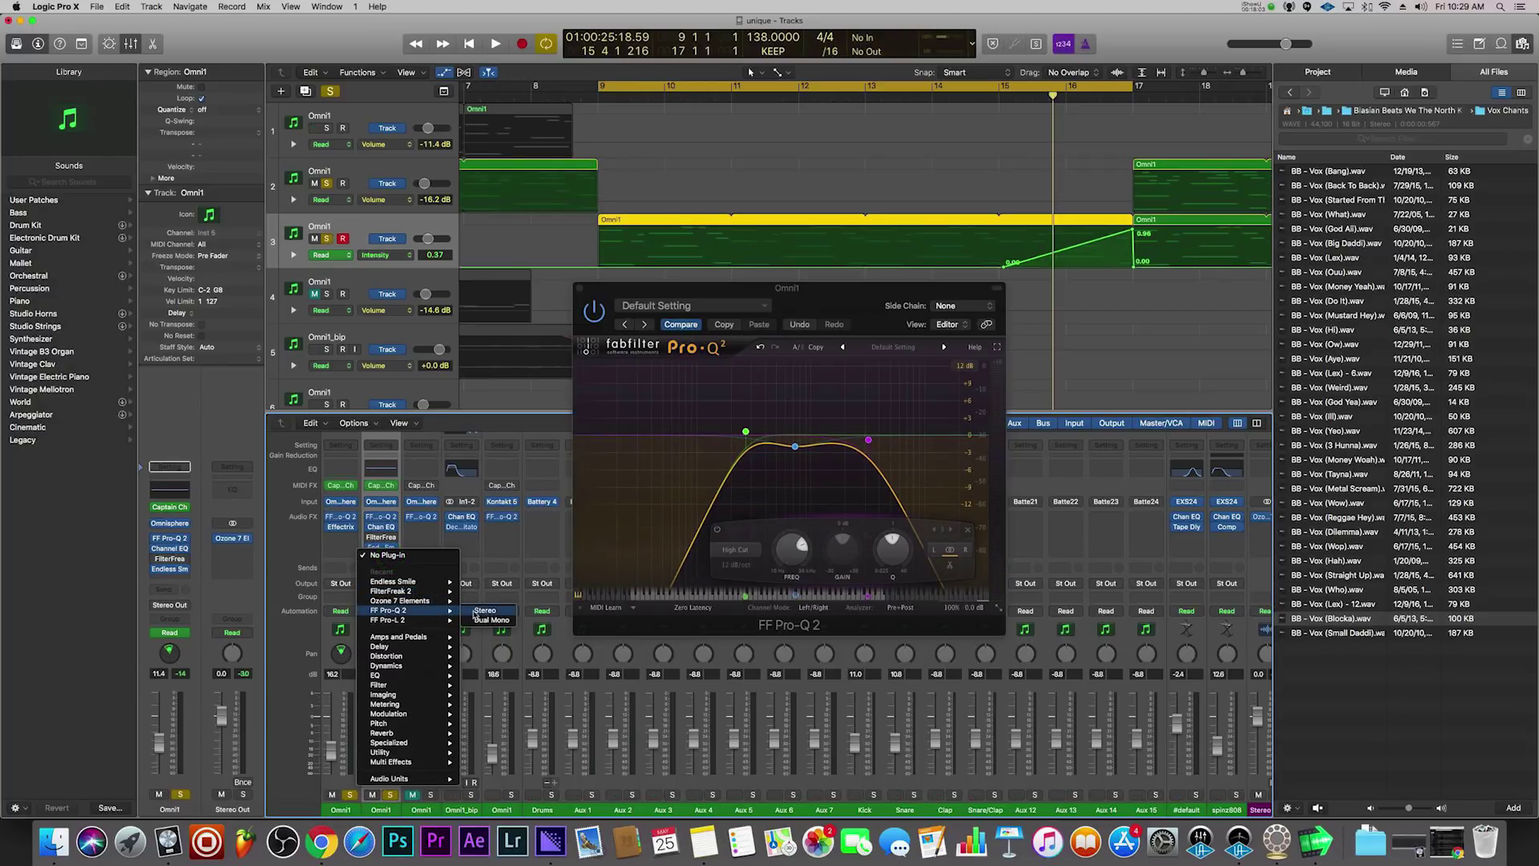
left_click(480, 611)
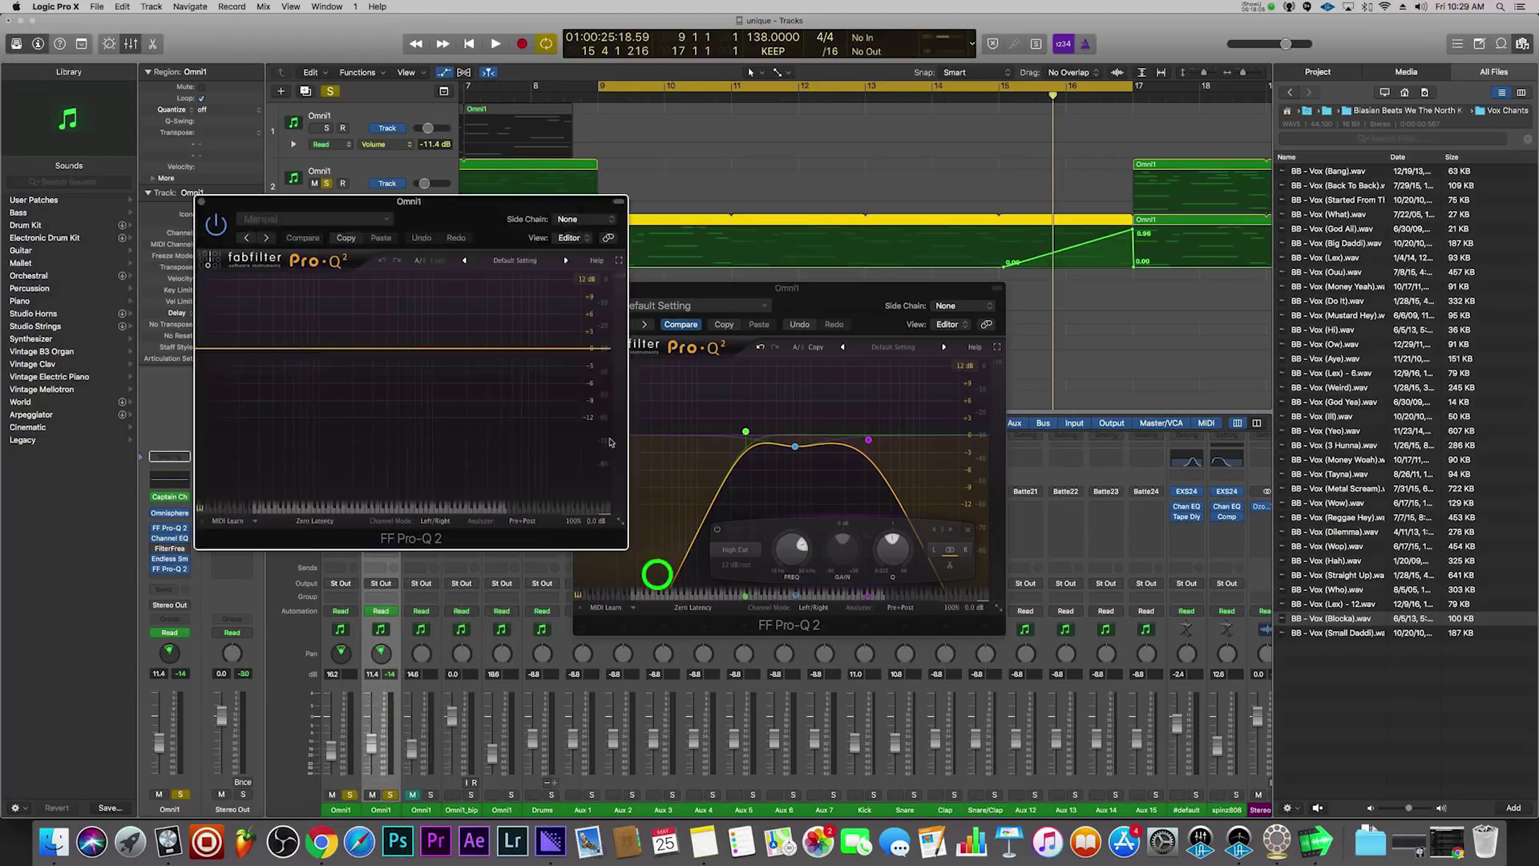
left_click_drag(453, 203, 674, 615)
left_click(595, 313)
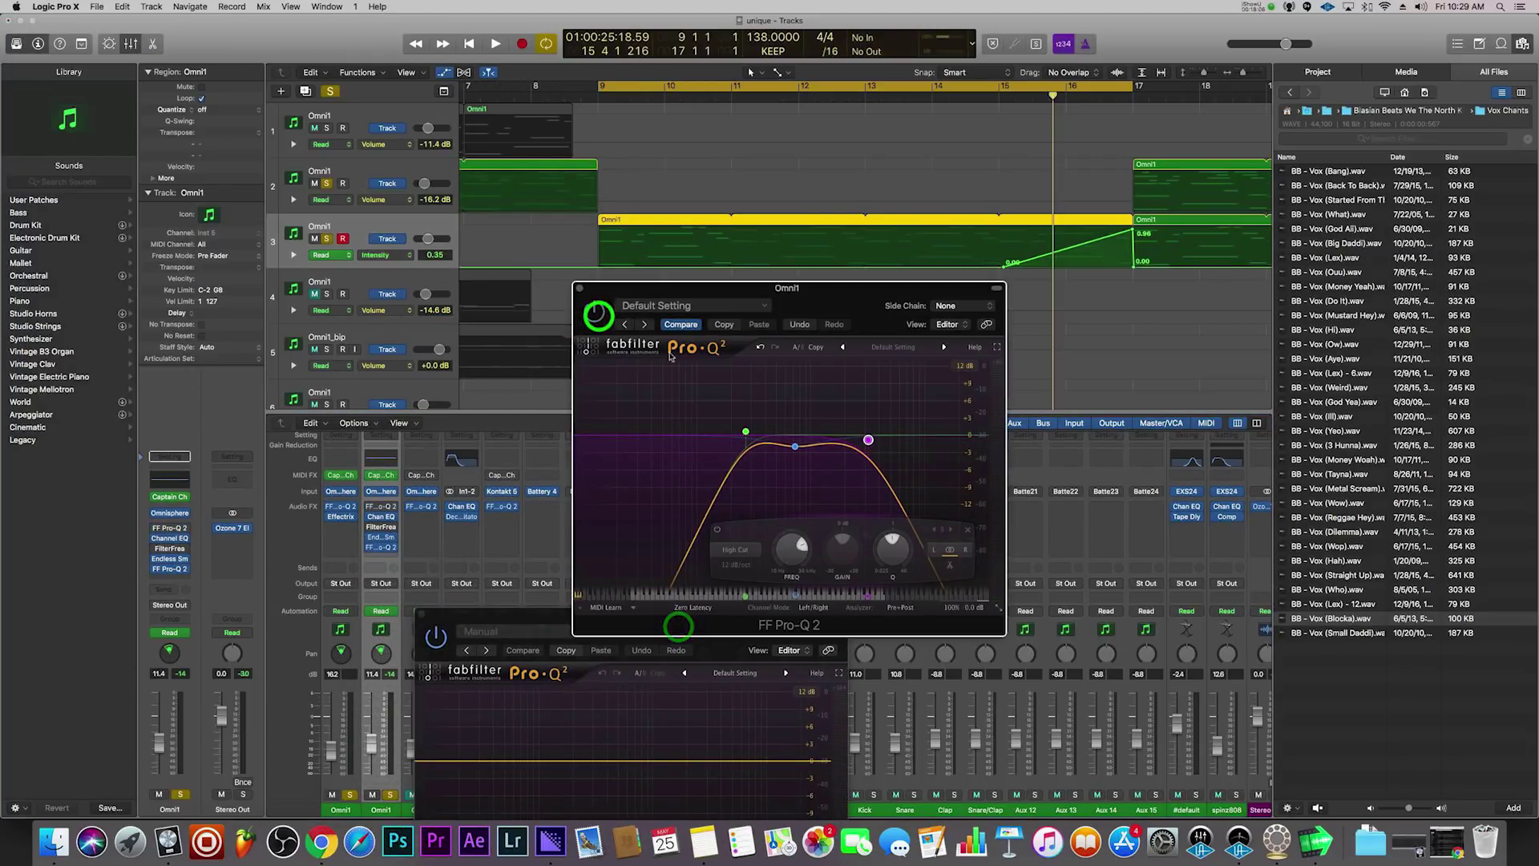
left_click(580, 289)
left_click(689, 297)
- Play the Omni1 track and add a low-cut band at about 12 Hz in the new Pro-Q 2
key("space")
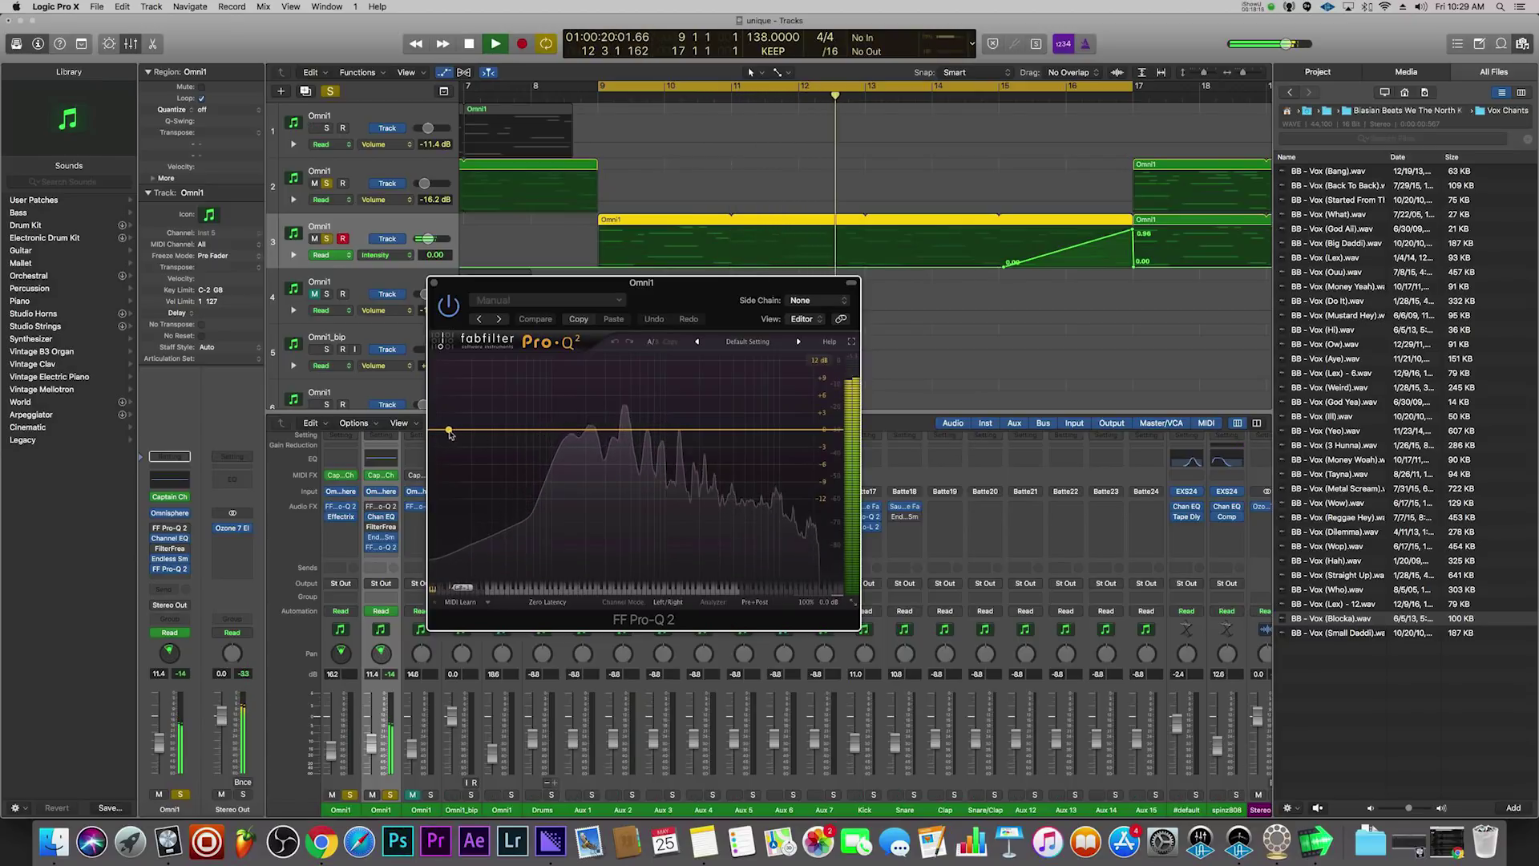
left_click_drag(554, 433, 440, 431)
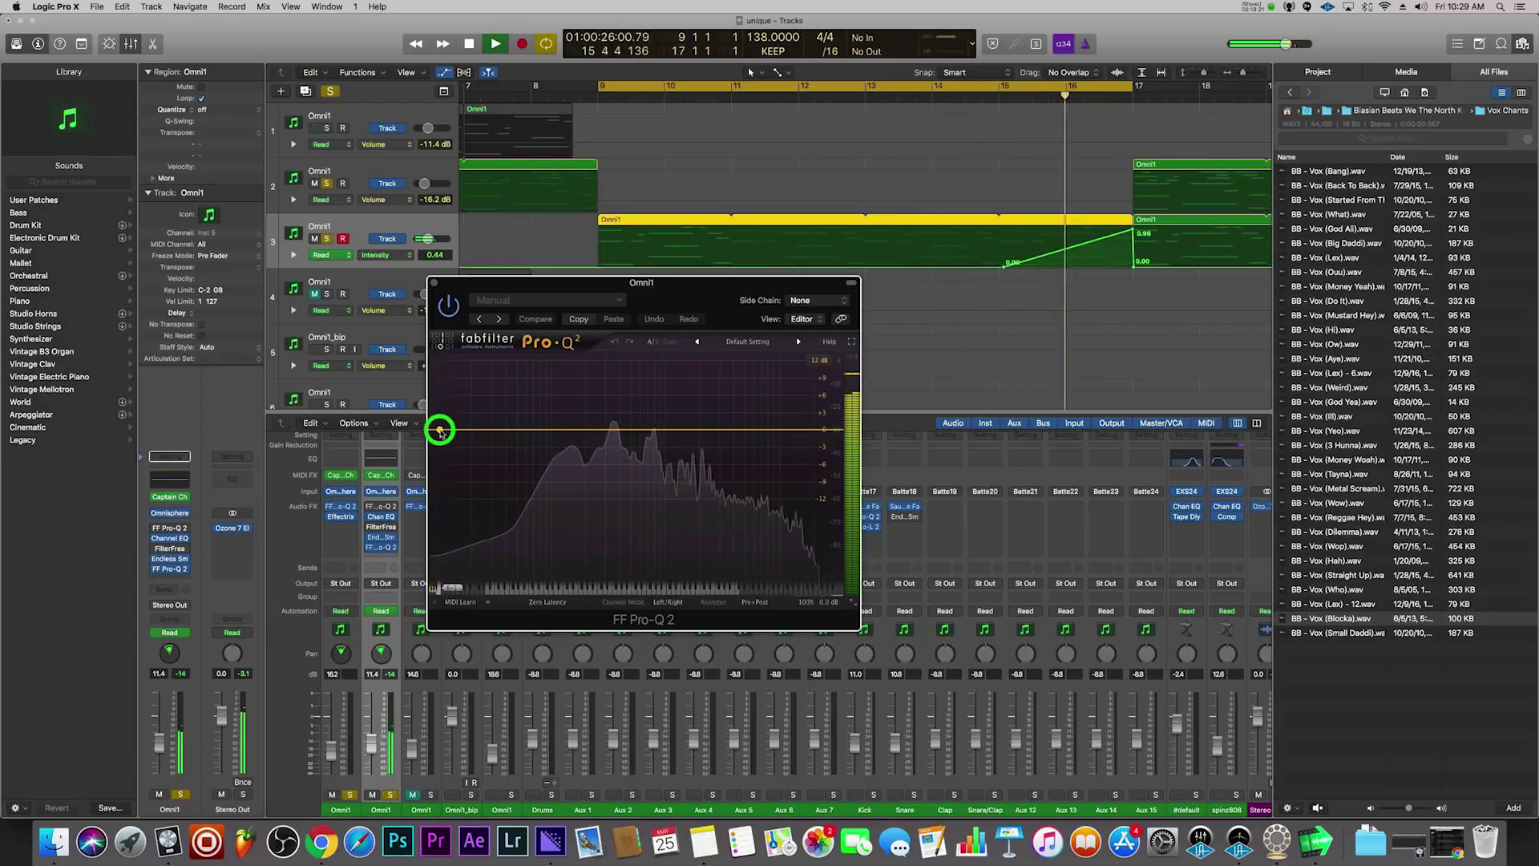
left_click_drag(440, 431, 447, 431)
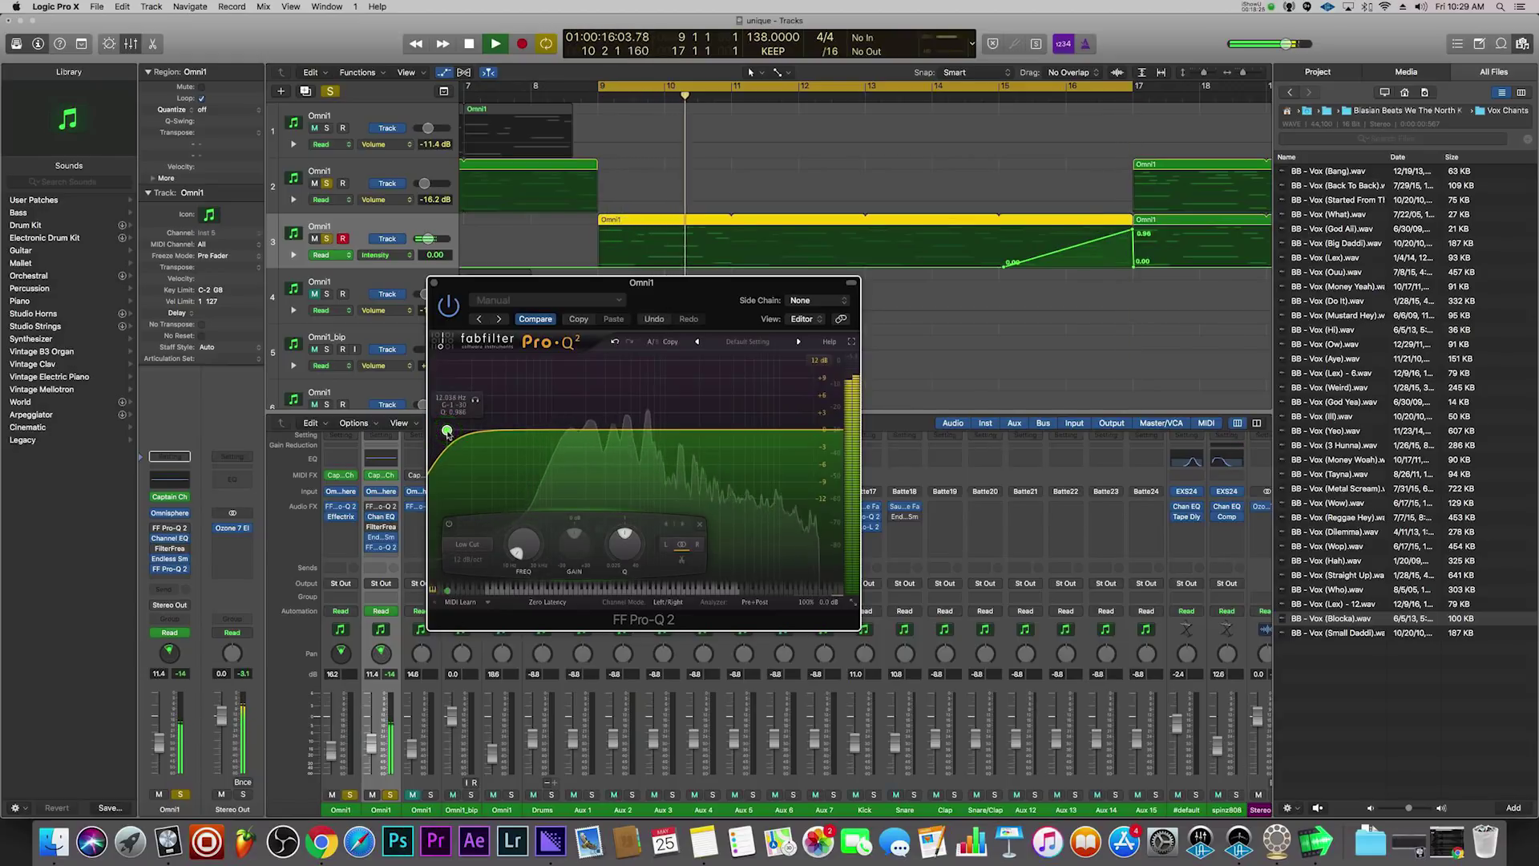
- Set the low-cut band's slope to 96 dB/oct and sweep its frequency up to about 211 Hz
right_click(447, 433)
mouse_move(507, 452)
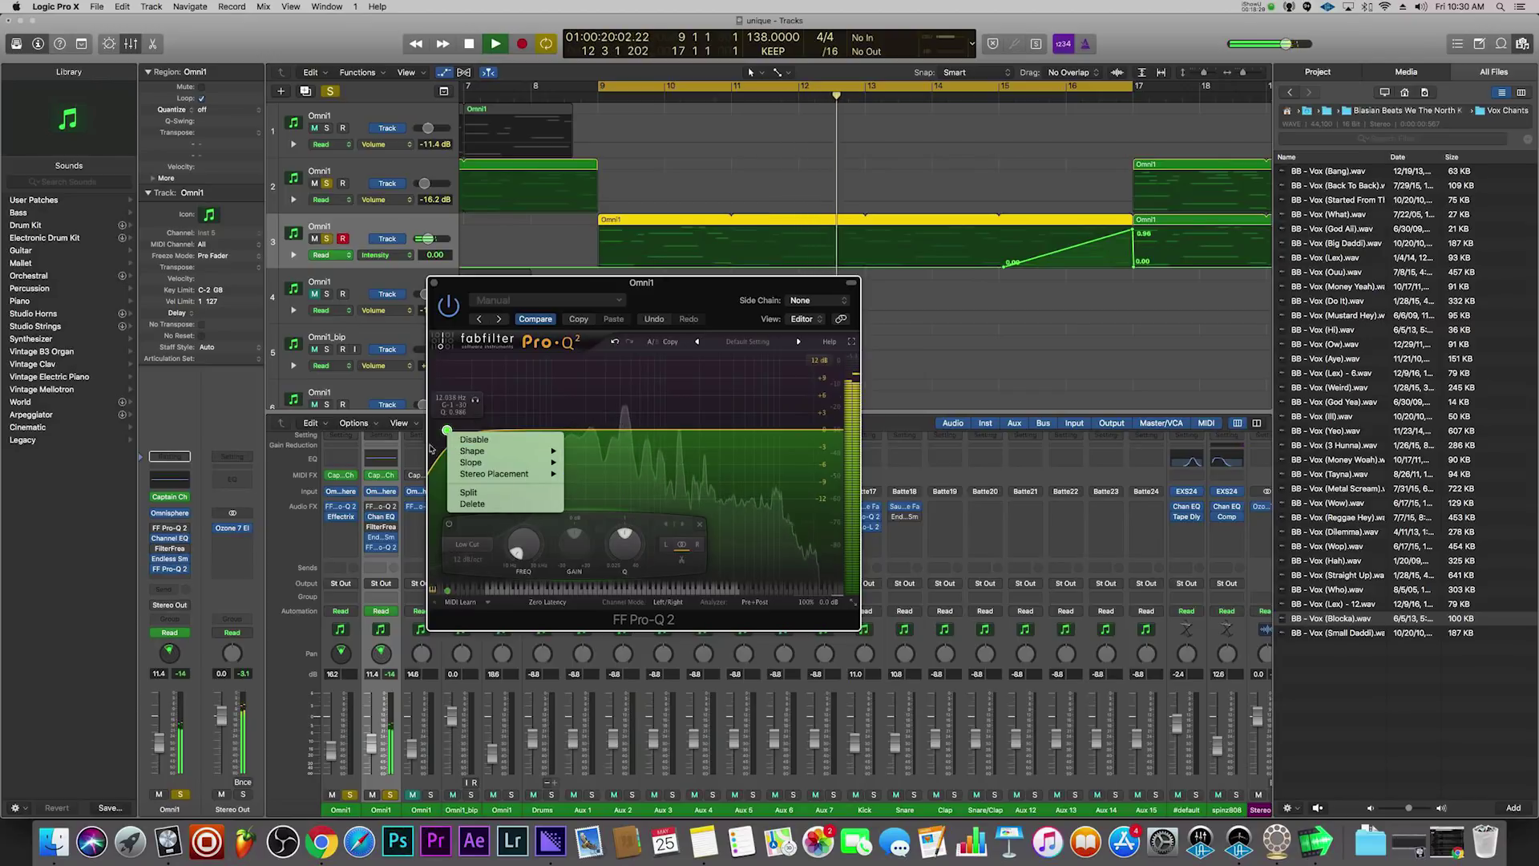
mouse_move(563, 454)
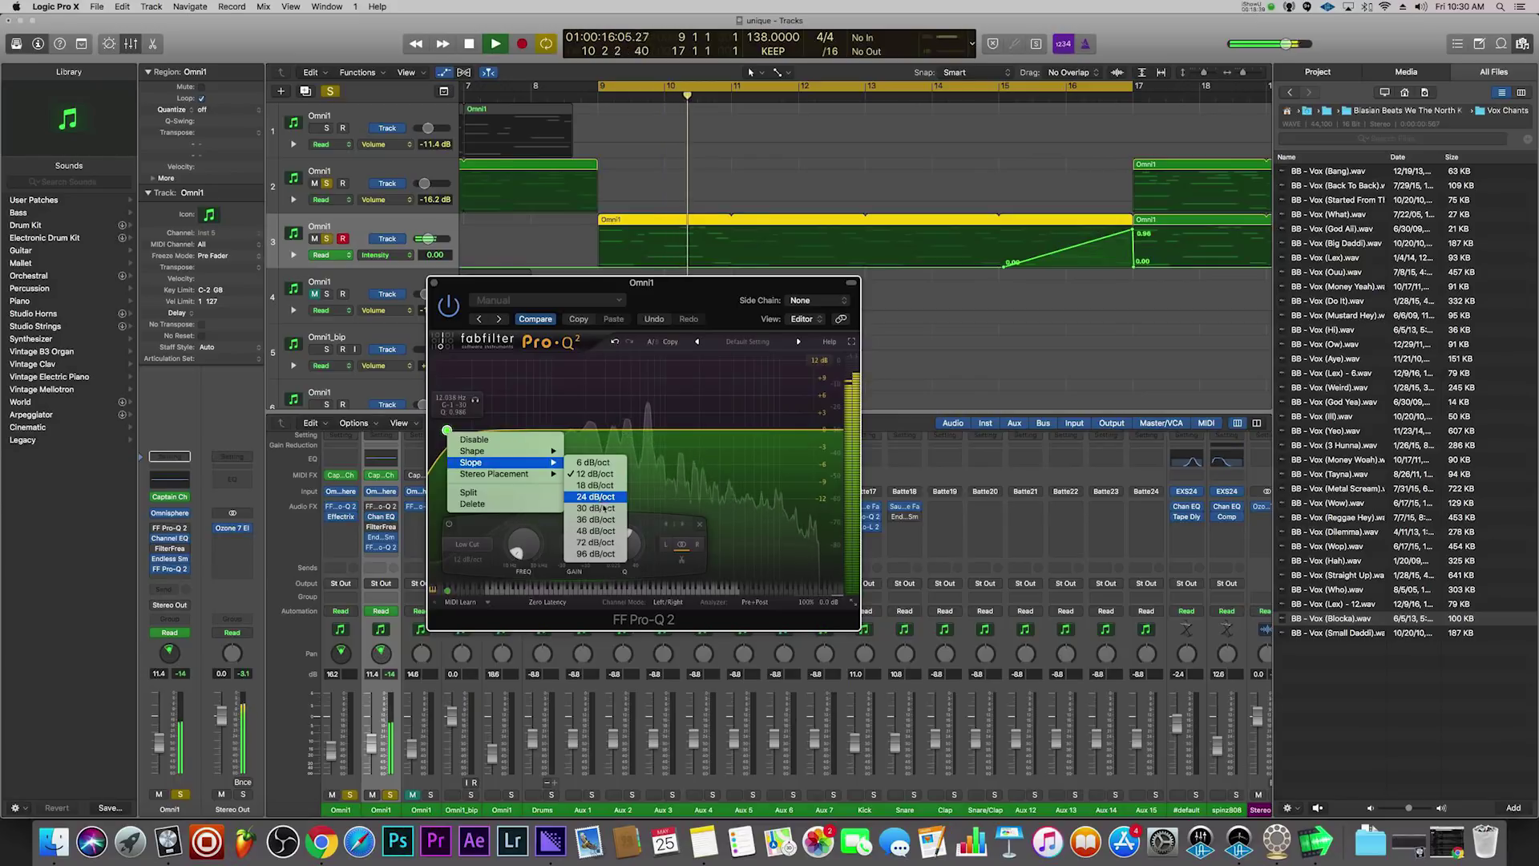
left_click(604, 554)
left_click_drag(445, 431, 589, 431)
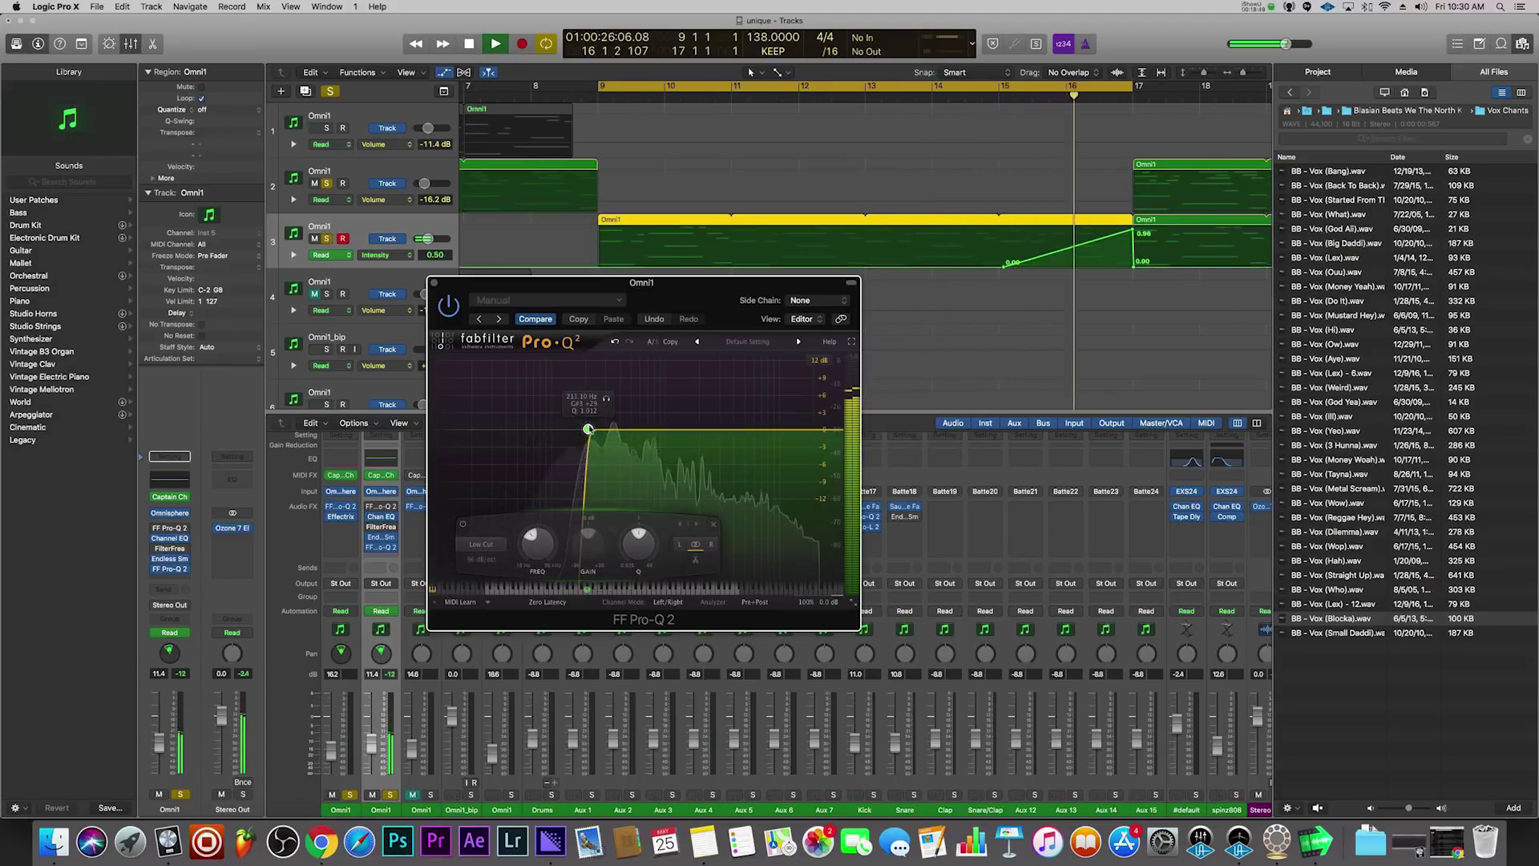
- Soften the low-cut band's slope and return its stereo placement to Stereo after trying Right
right_click(589, 429)
mouse_move(641, 459)
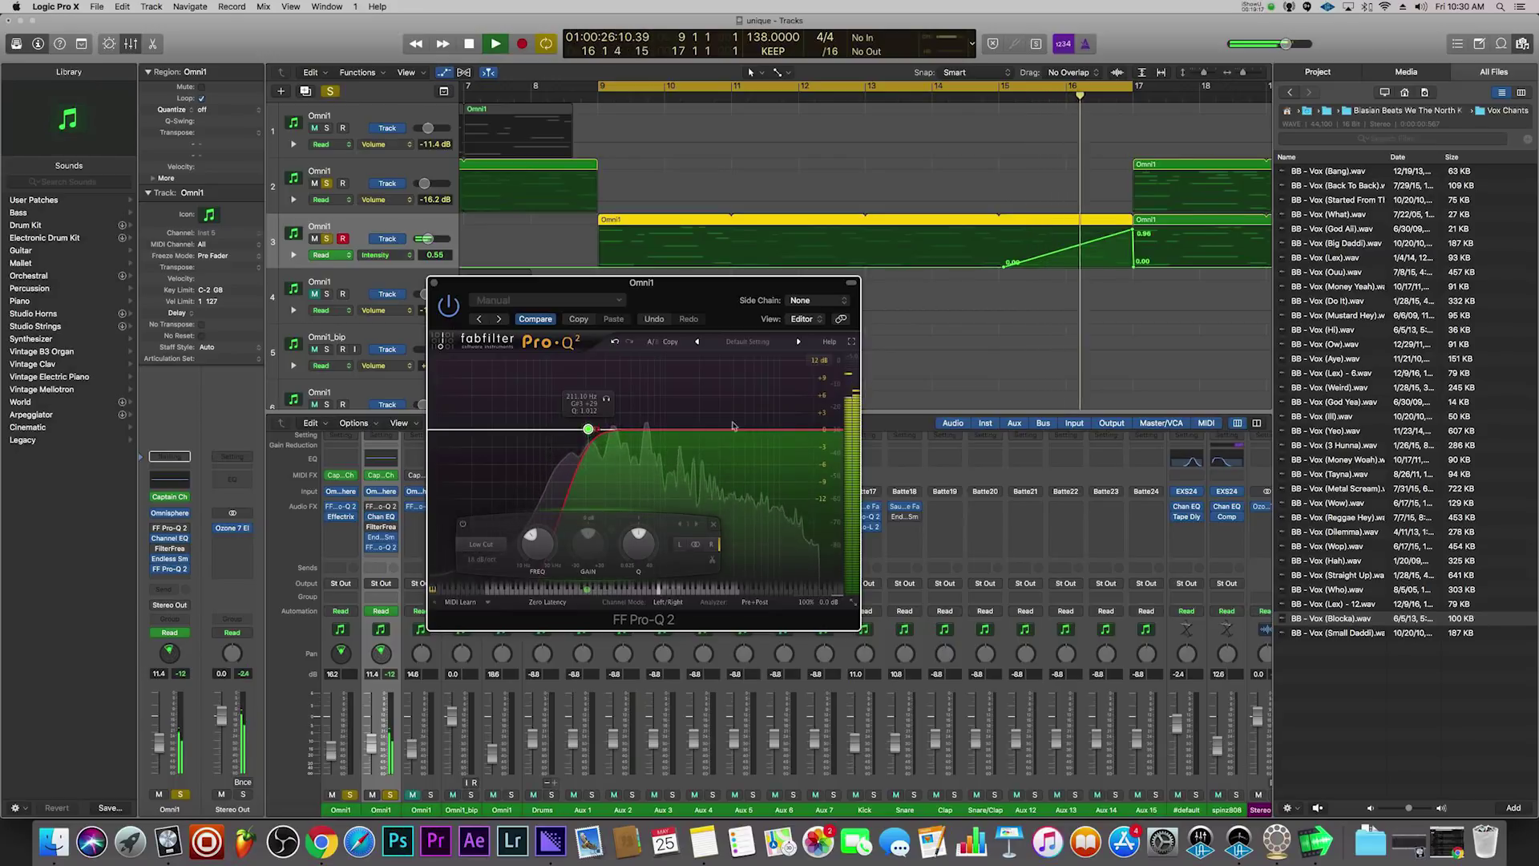
right_click(589, 432)
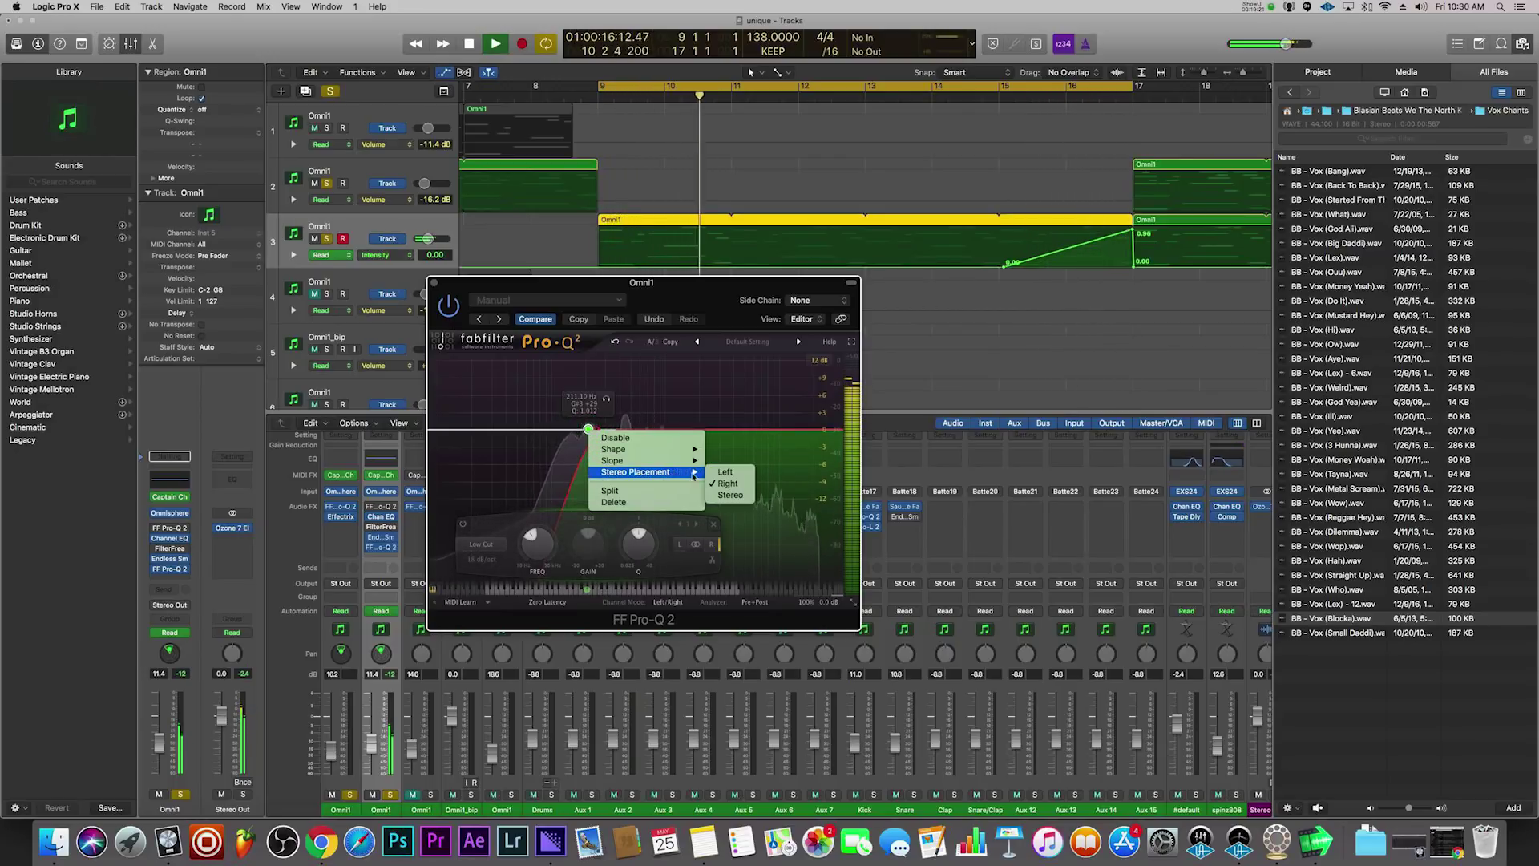
left_click(729, 496)
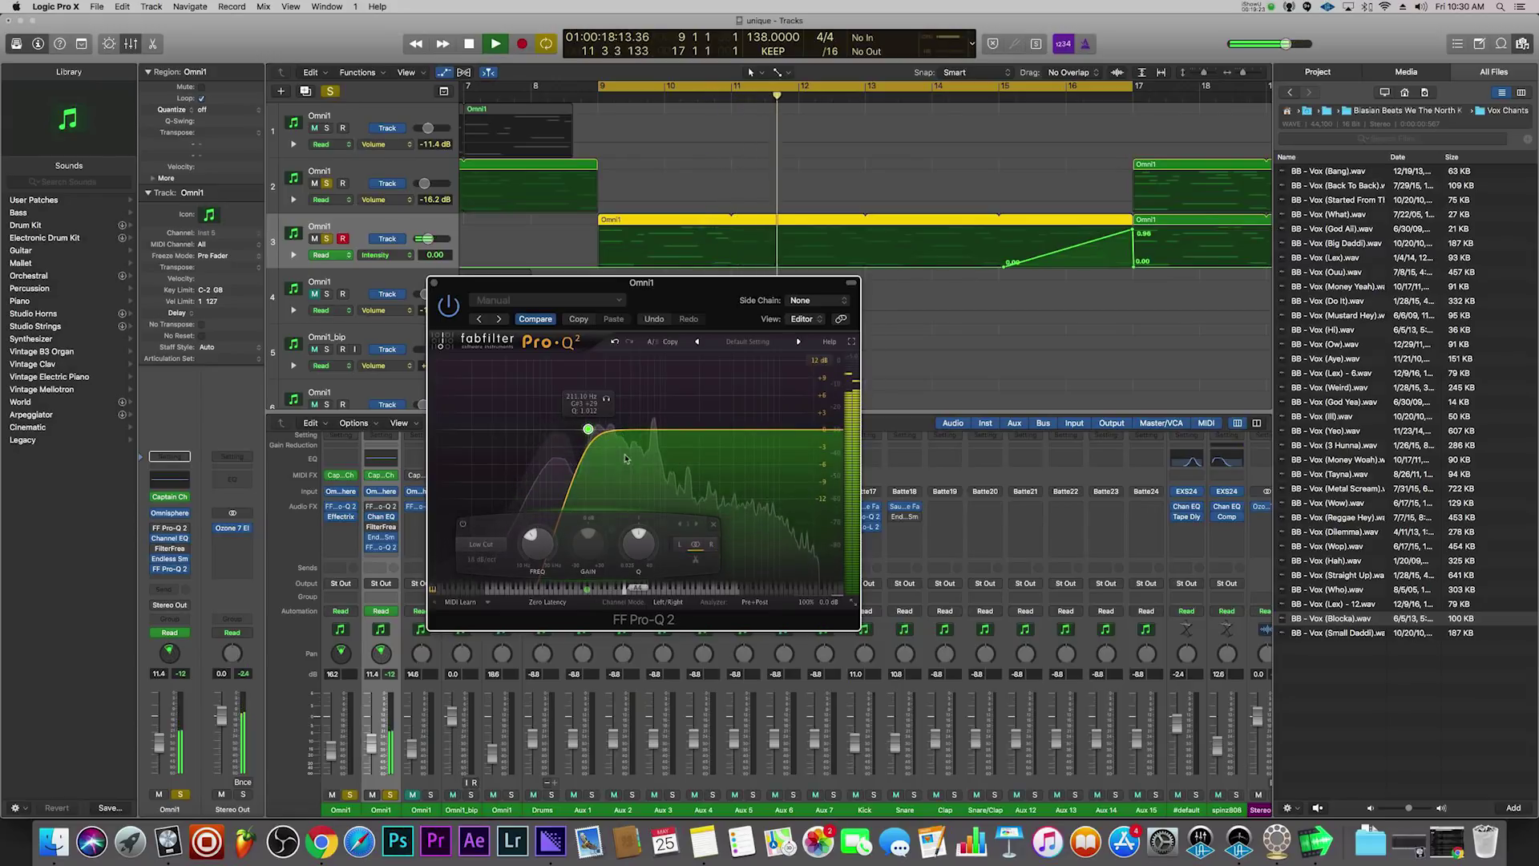
right_click(588, 431)
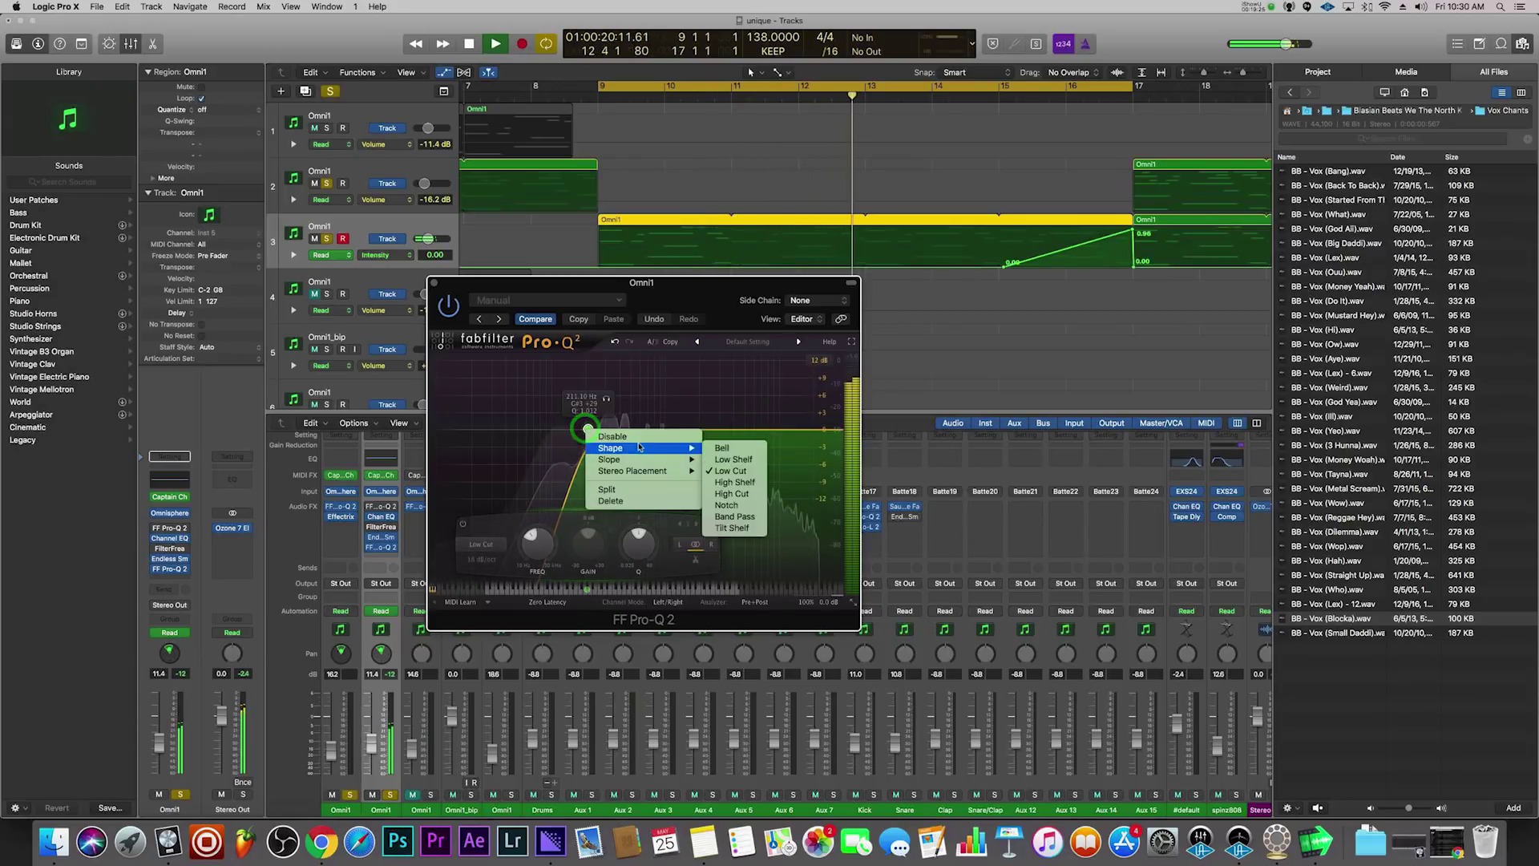
left_click(691, 292)
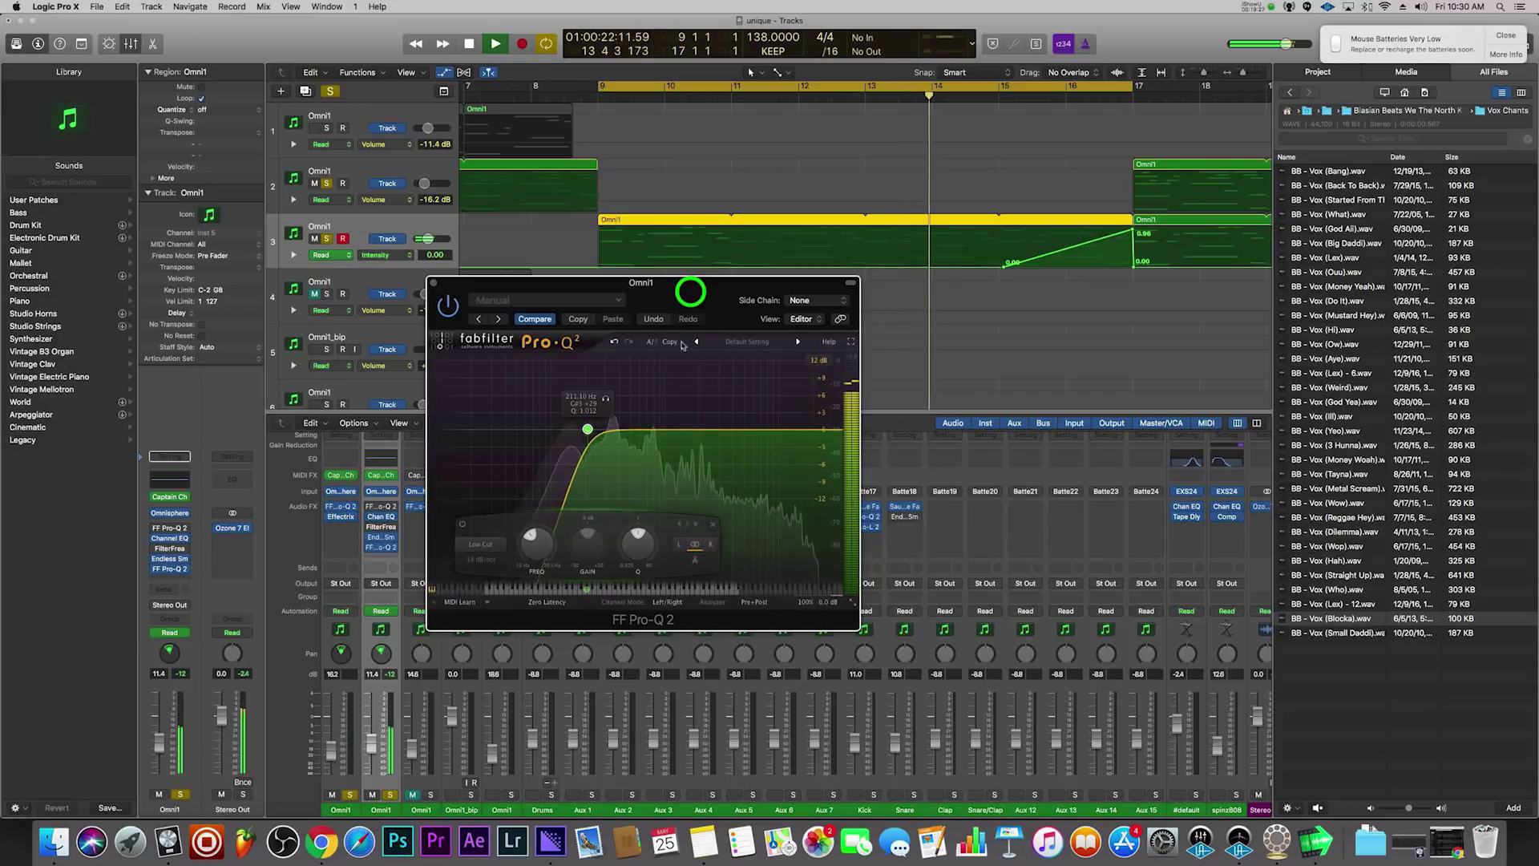
- Add a high-cut band at about 26 kHz and lower its frequency to about 2.1 kHz
left_click(826, 432)
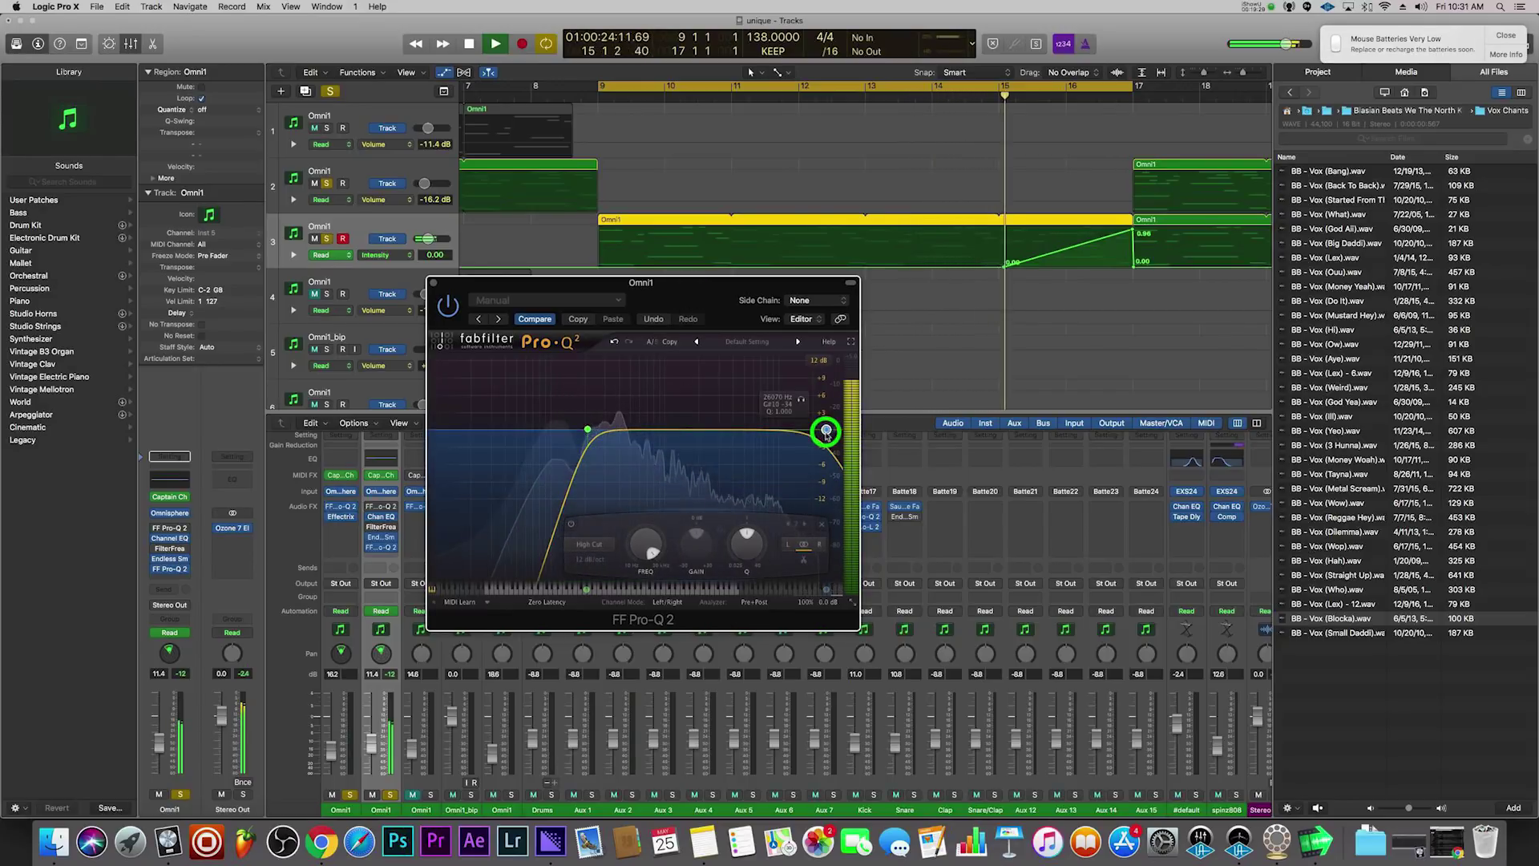
right_click(827, 432)
mouse_move(882, 453)
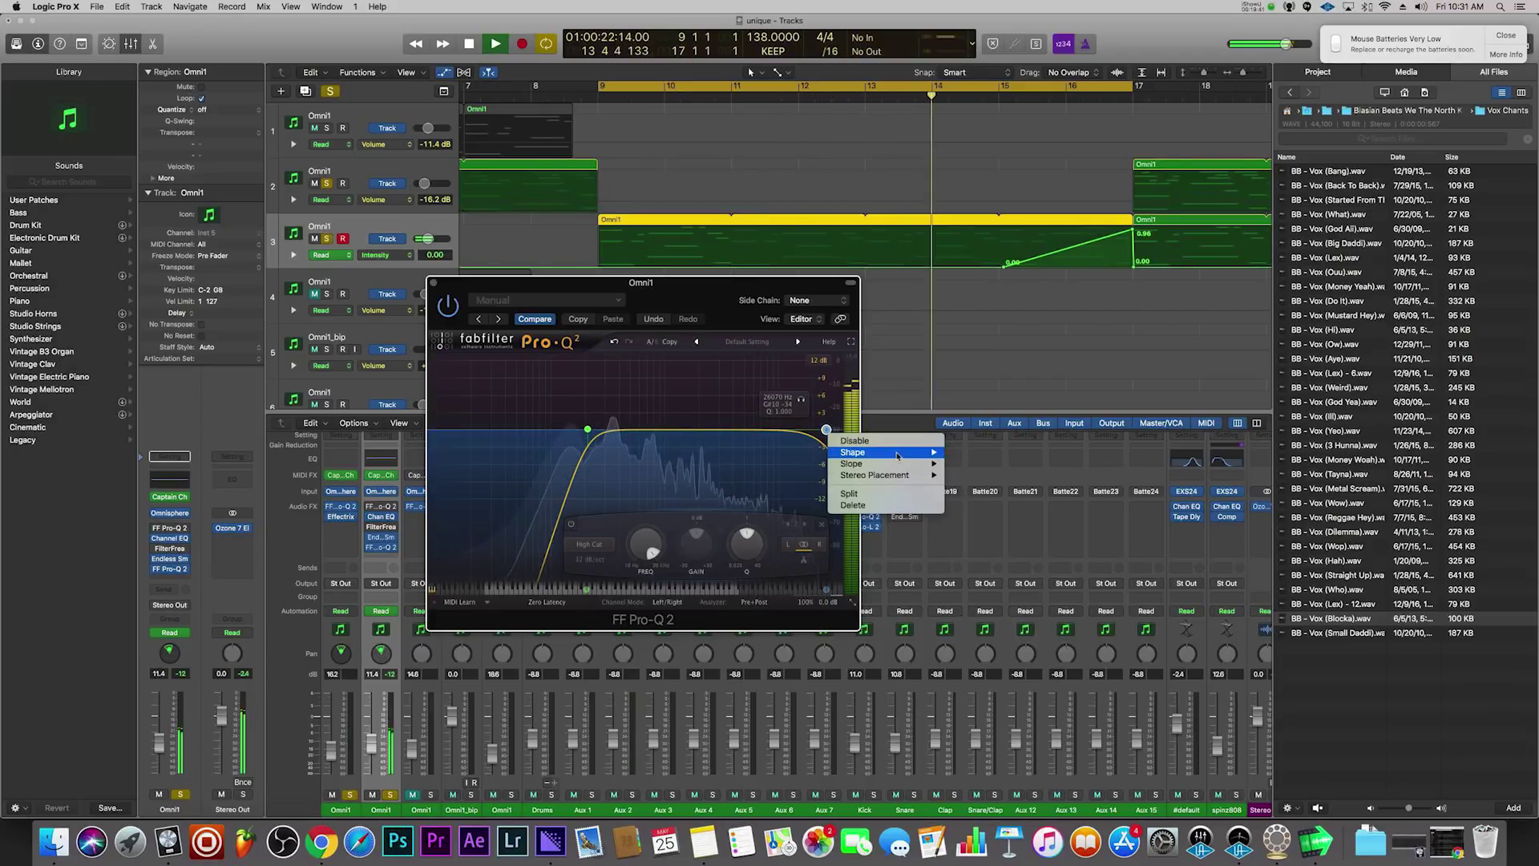
left_click(826, 429)
left_click_drag(826, 429, 703, 439)
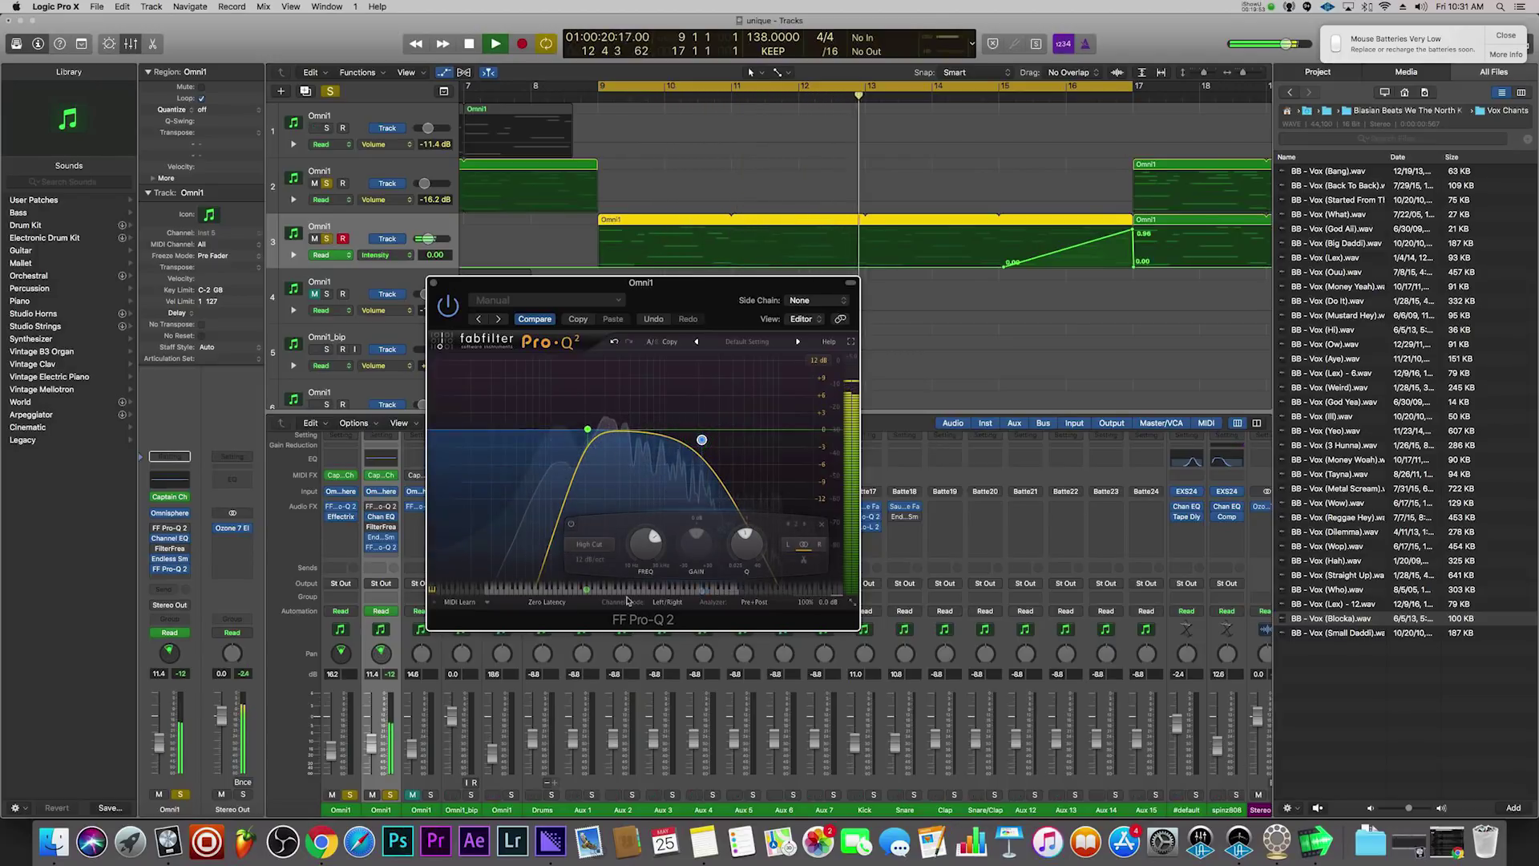
- Fine-tune the high-cut band's frequency to about 2.57 kHz and its Q to about 1.02
right_click(702, 440)
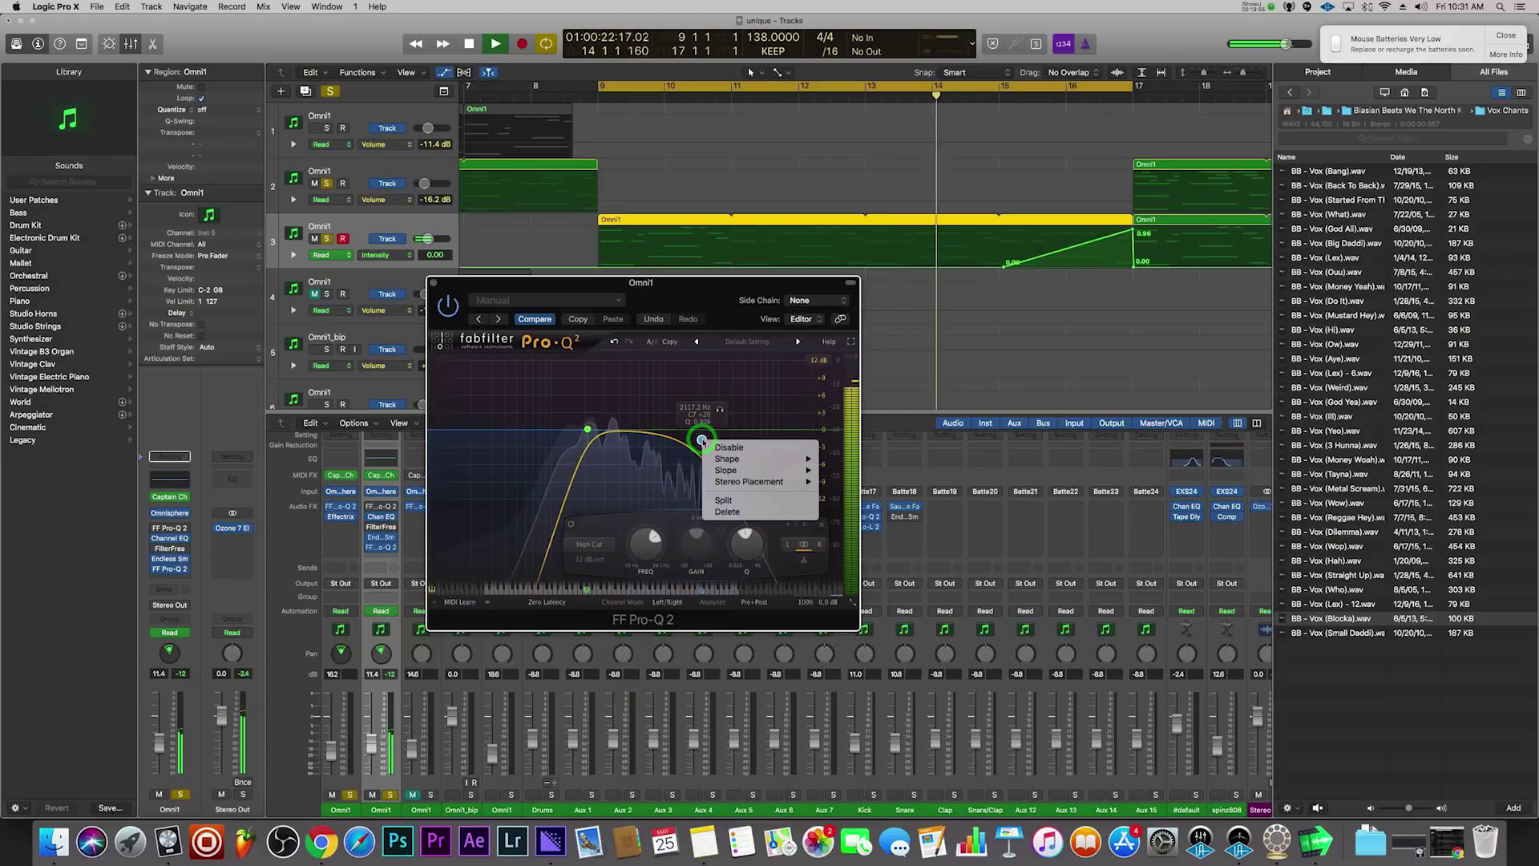
left_click(678, 525)
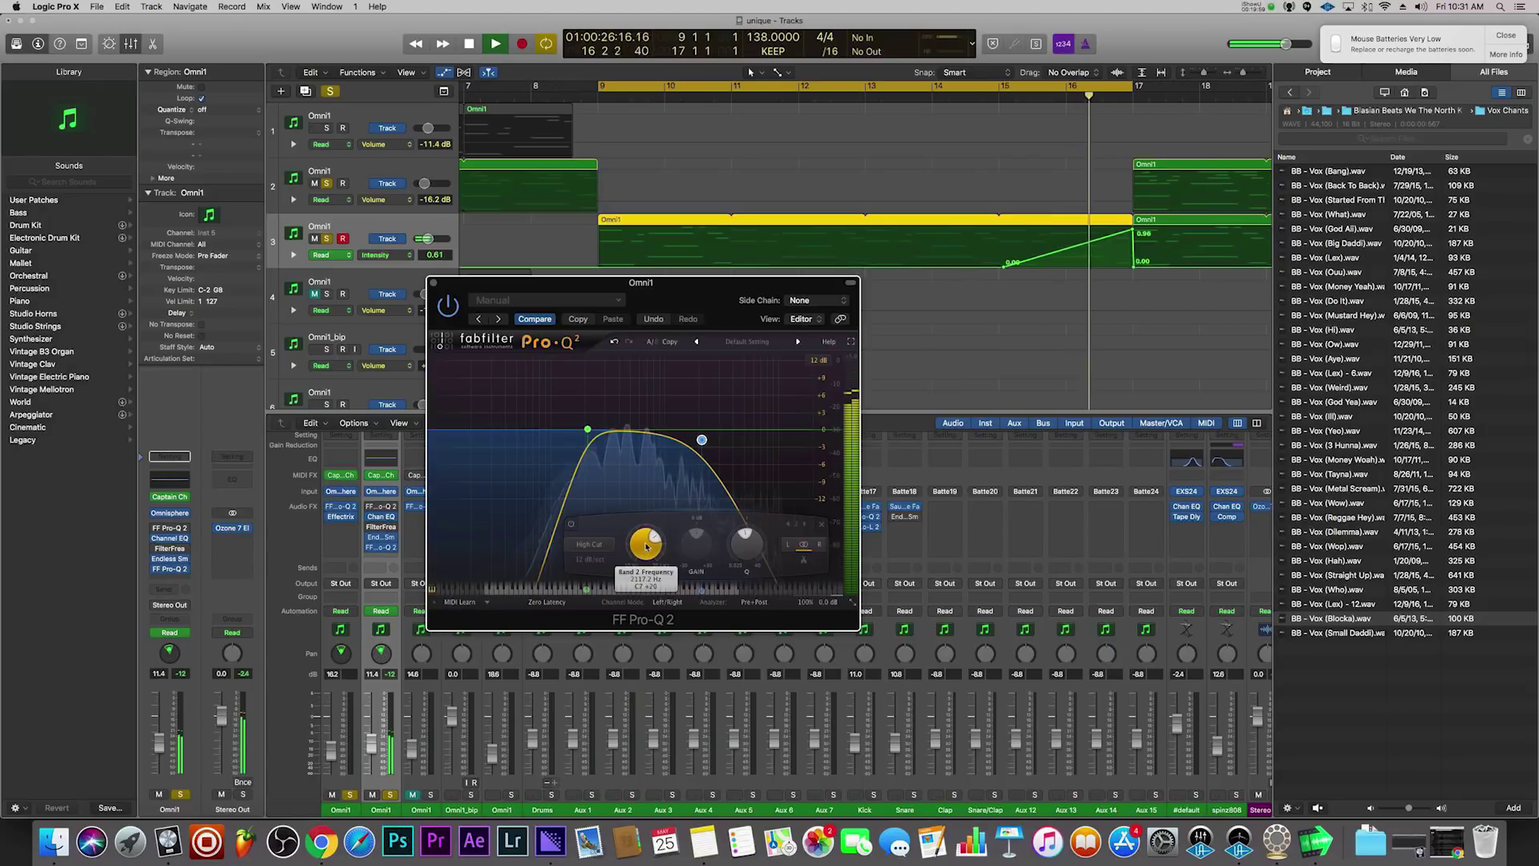
left_click_drag(648, 548, 646, 551)
left_click_drag(742, 550, 739, 559)
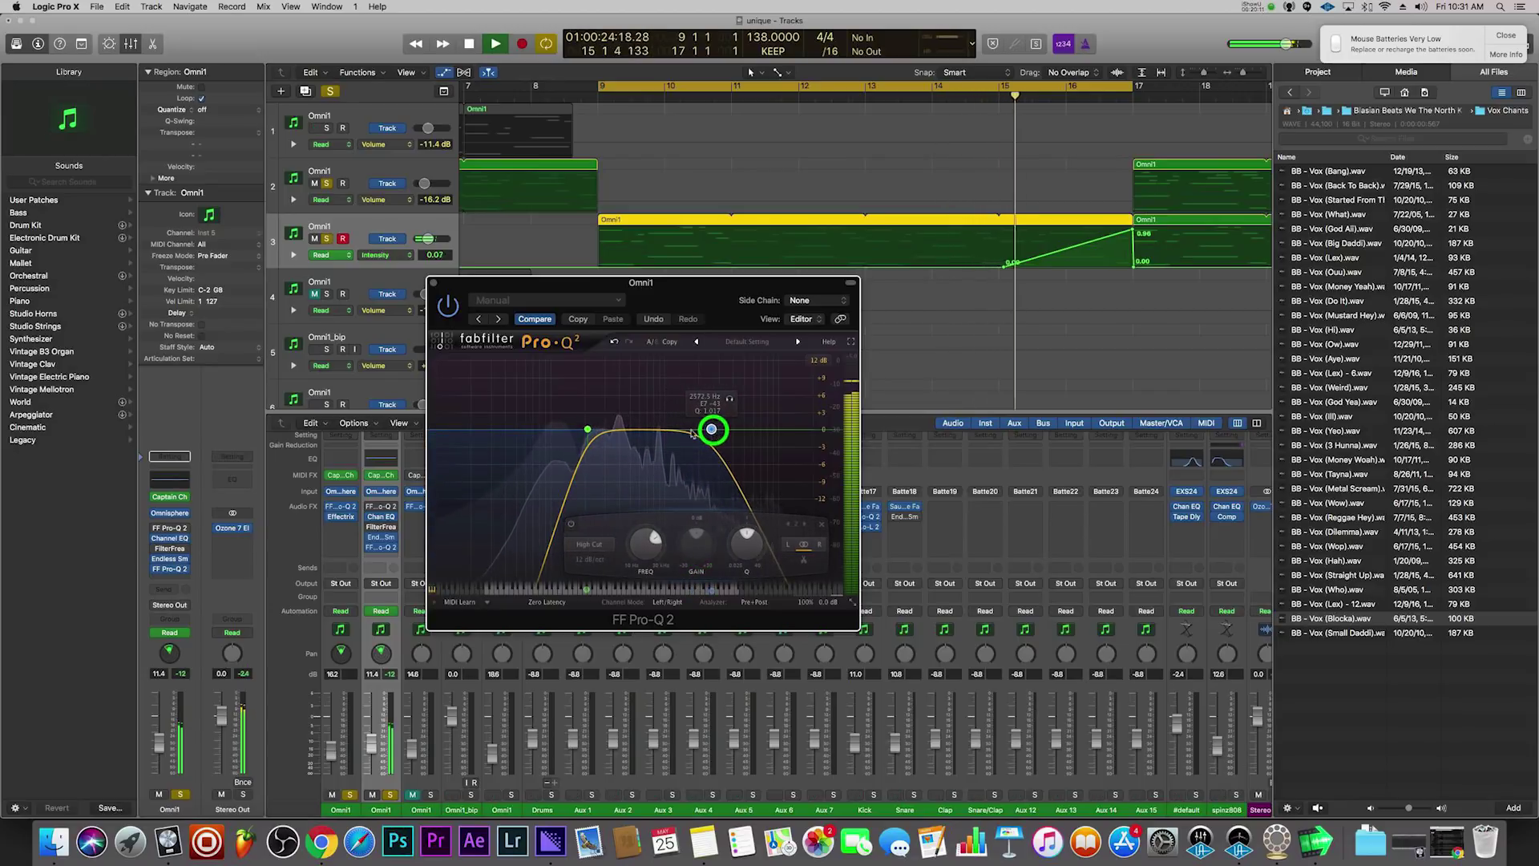
left_click_drag(712, 432, 711, 431)
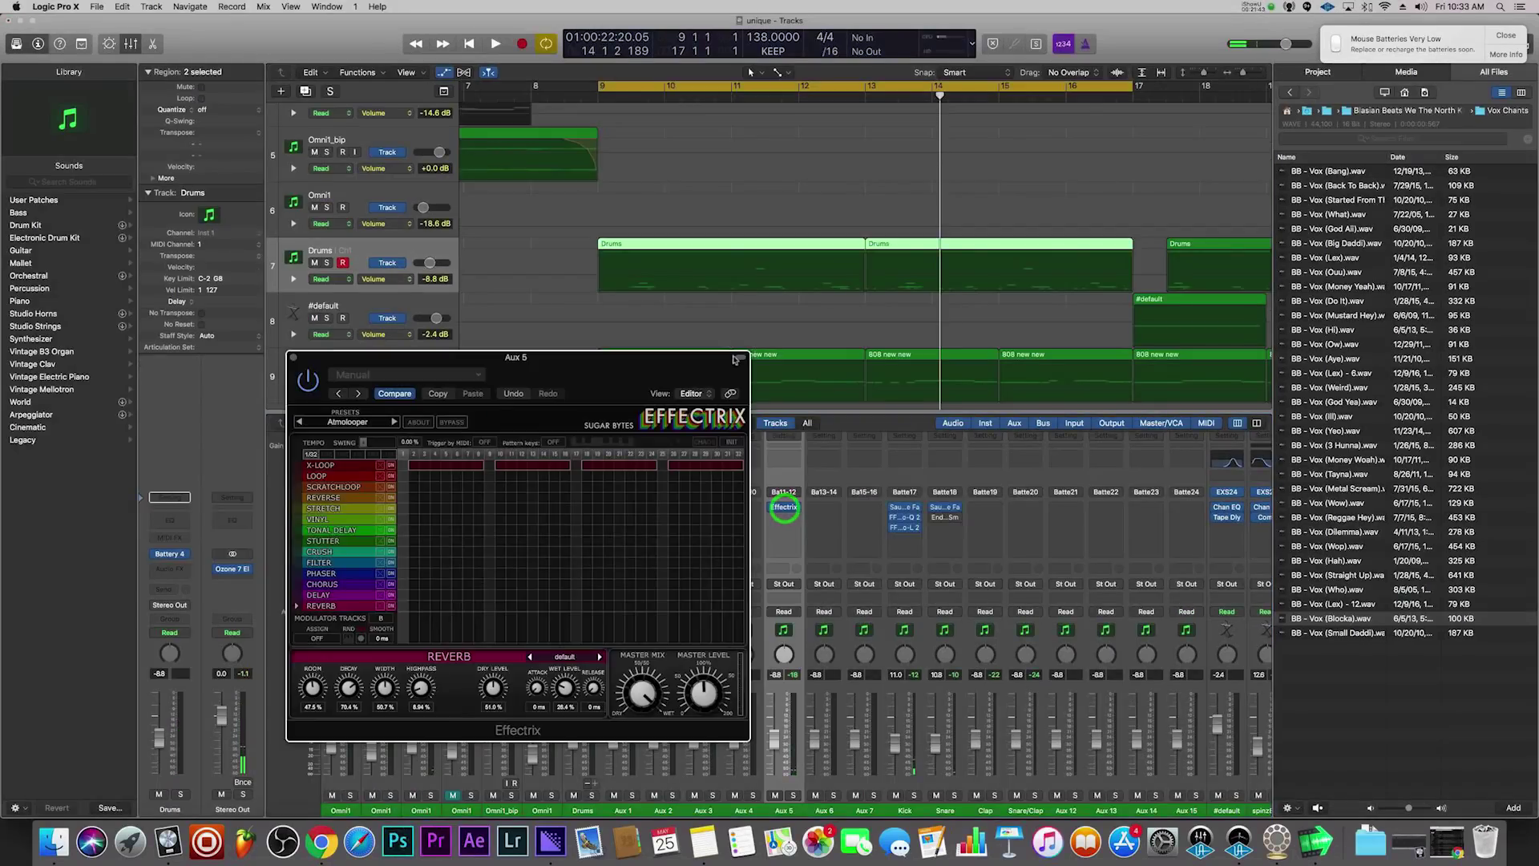
- Move the Aux 5 Effectrix window below the Drums track and play the drums from bar 9 with the channel meters in view
left_click_drag(576, 377, 584, 338)
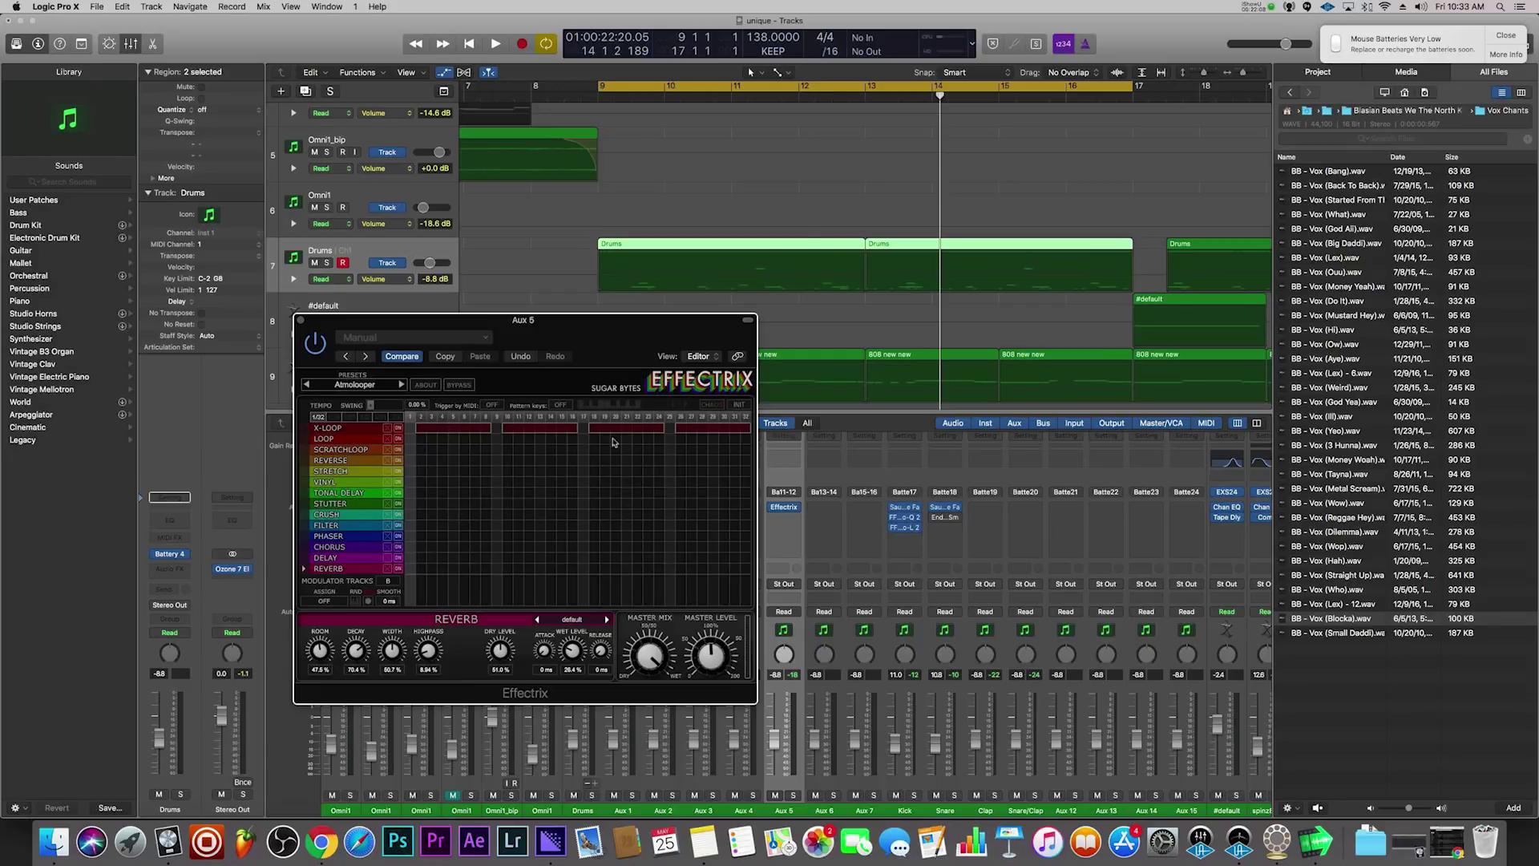
key("space")
key("space")
left_click_drag(591, 348, 554, 465)
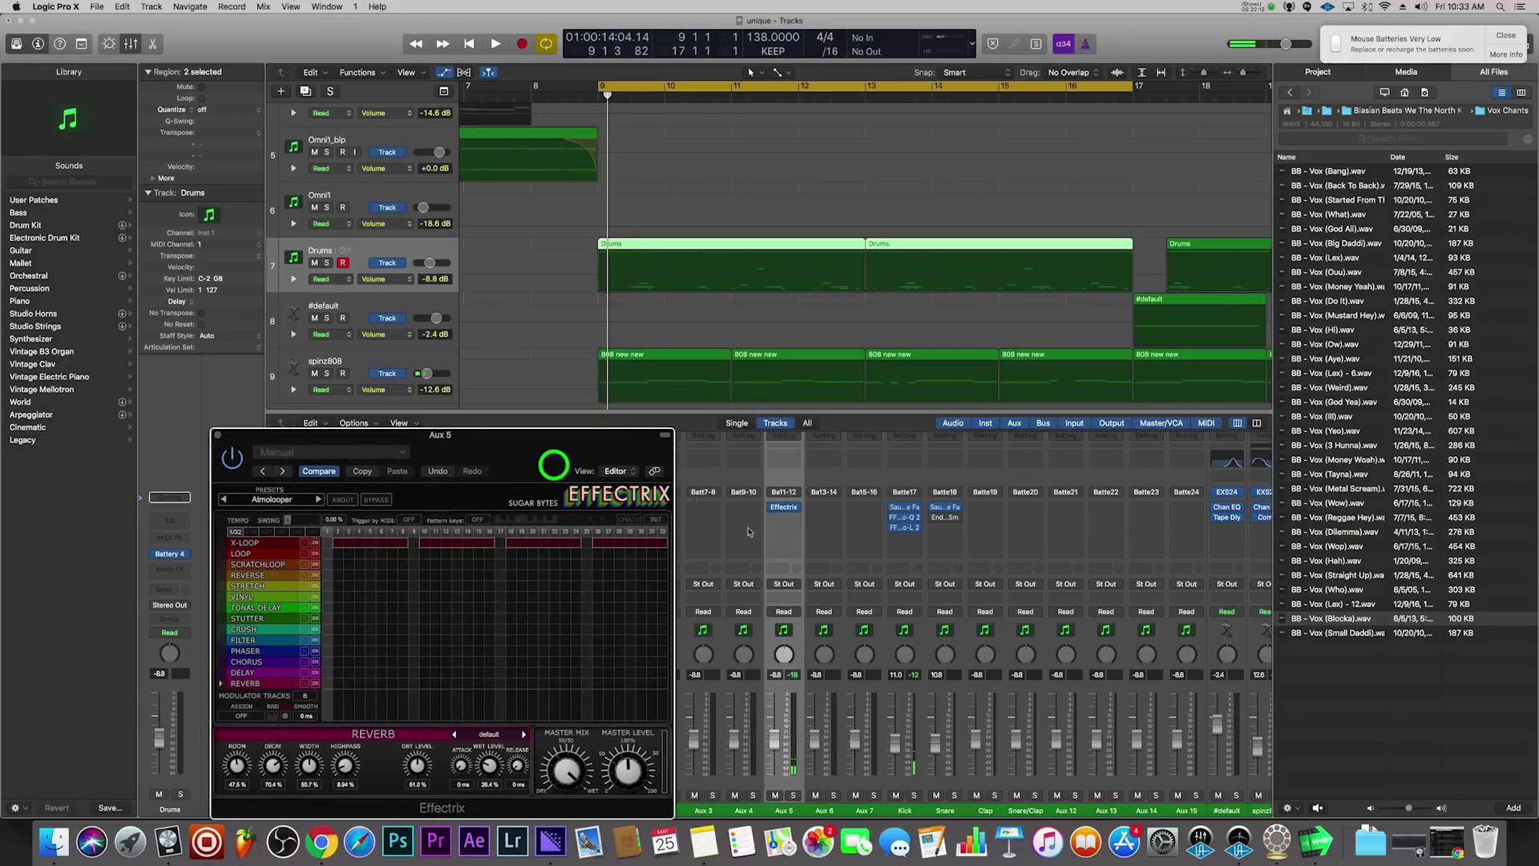
scroll(796, 523, "up", 2)
key("space")
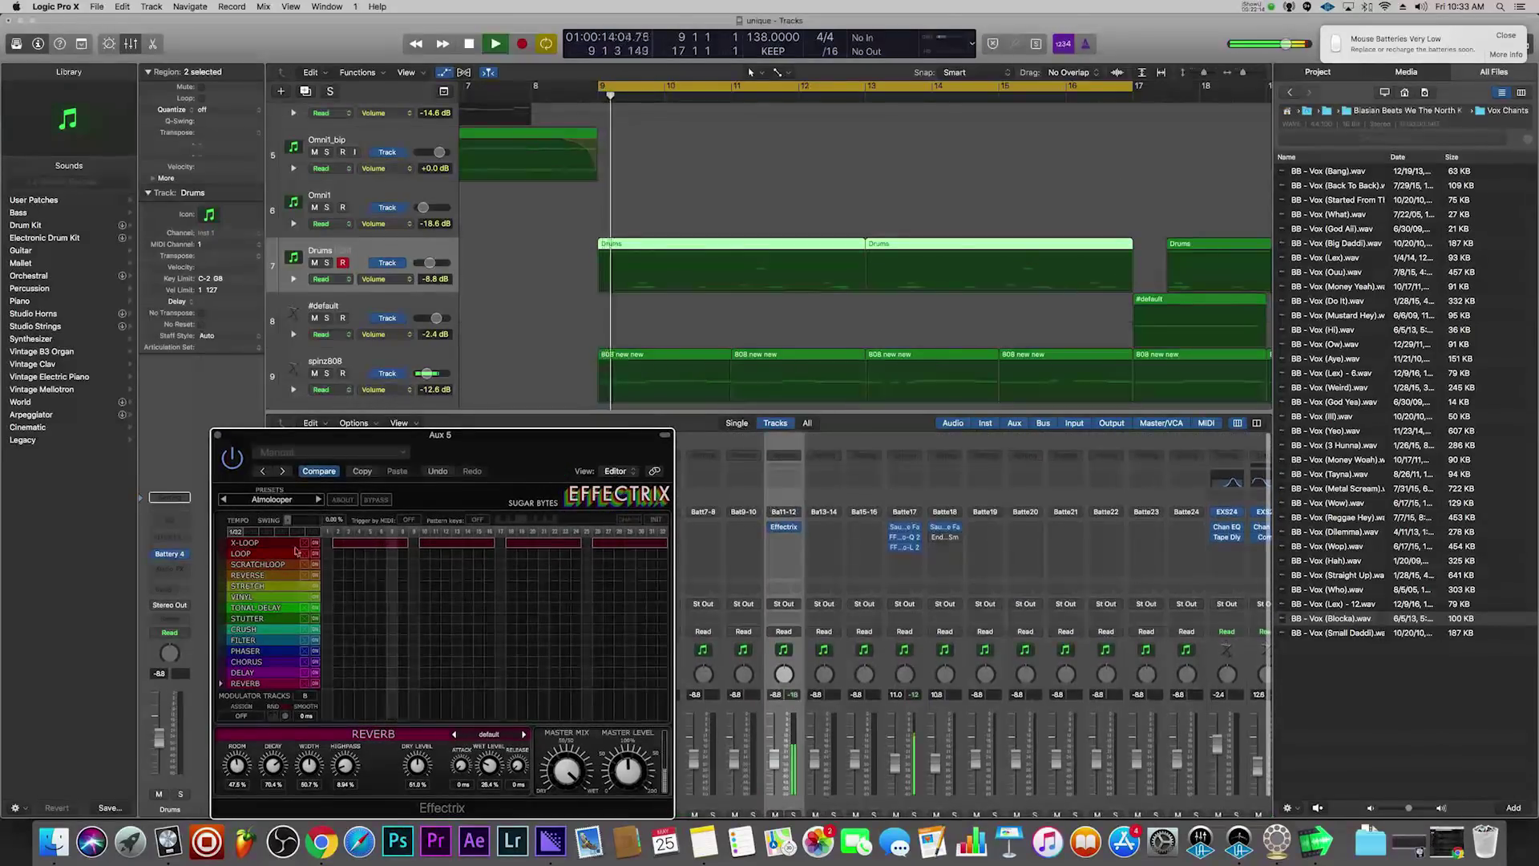
- Show Effectrix's X-Loop settings, browse its presets and switch to the Bassline Basher preset during playback
left_click(273, 543)
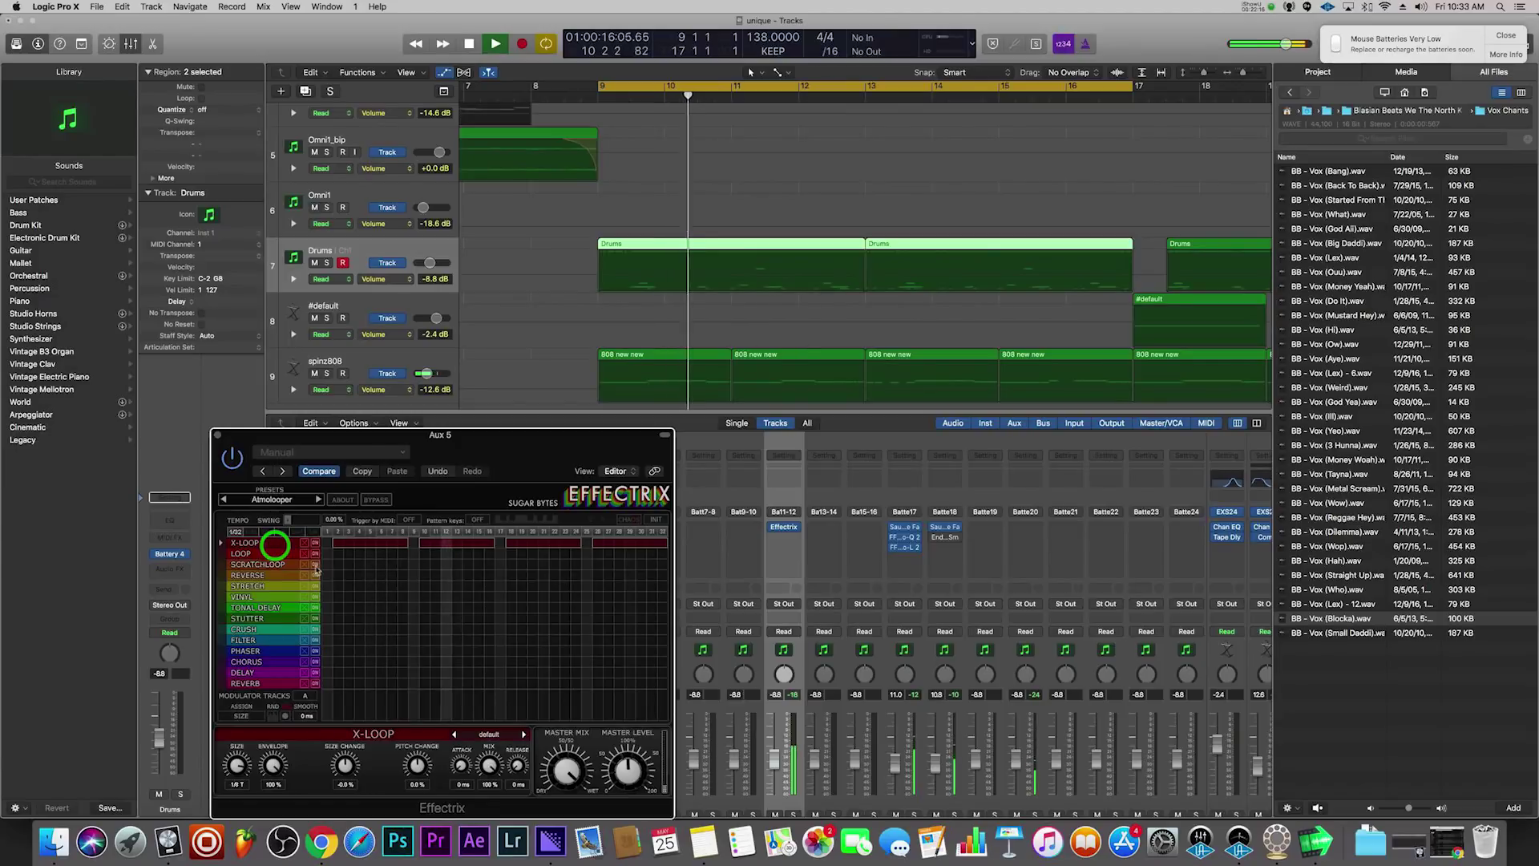
left_click(291, 500)
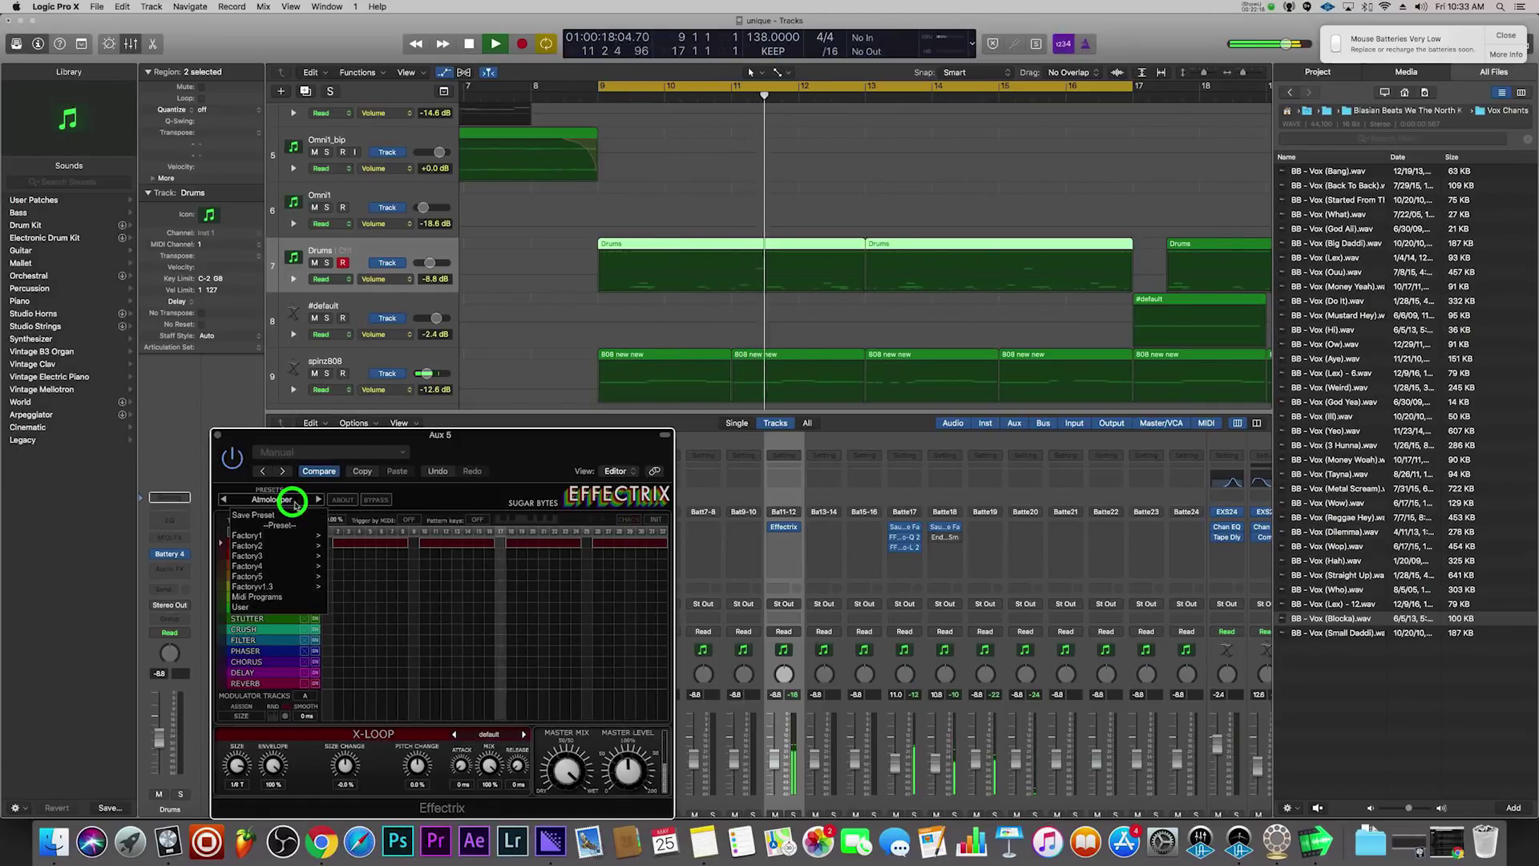
mouse_move(305, 545)
left_click(362, 545)
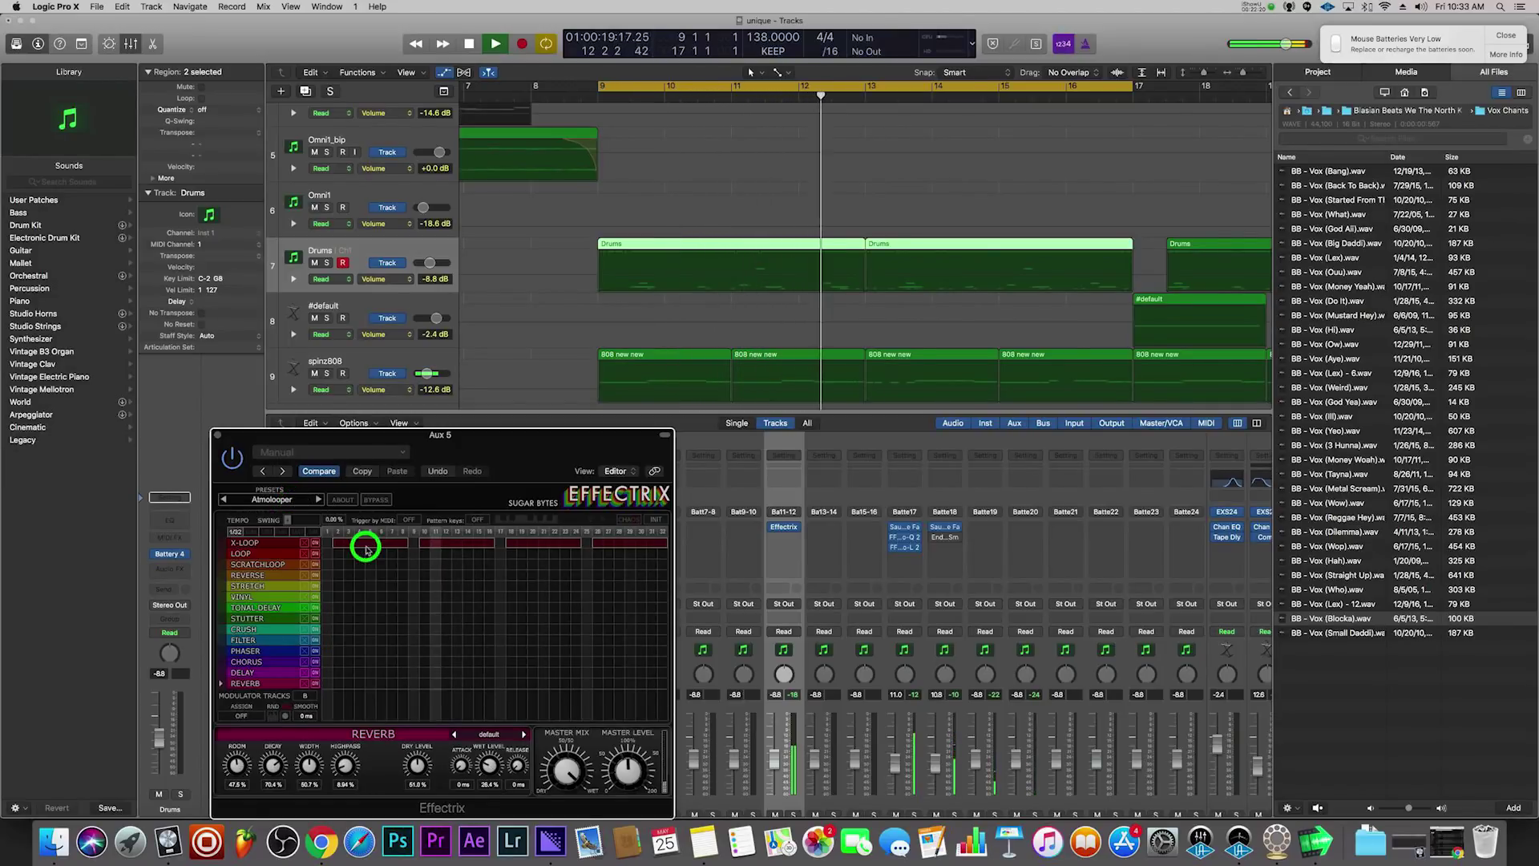
left_click(318, 499)
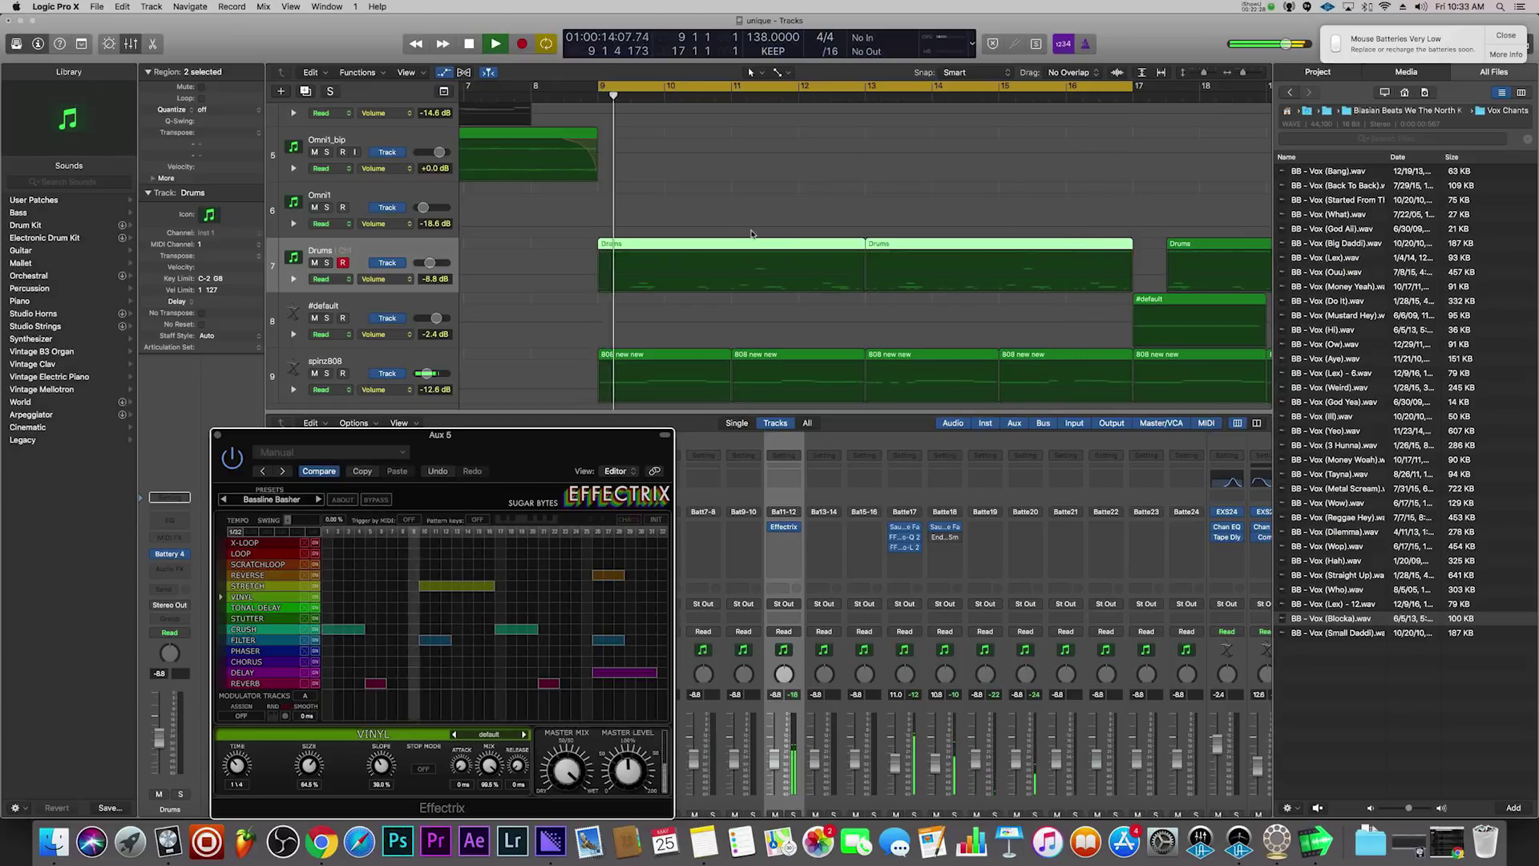
- Stop playback, bring the lower tracks into view and close the Aux 5 Effectrix window
key("space")
scroll(481, 321, "down", 2)
left_click(407, 232)
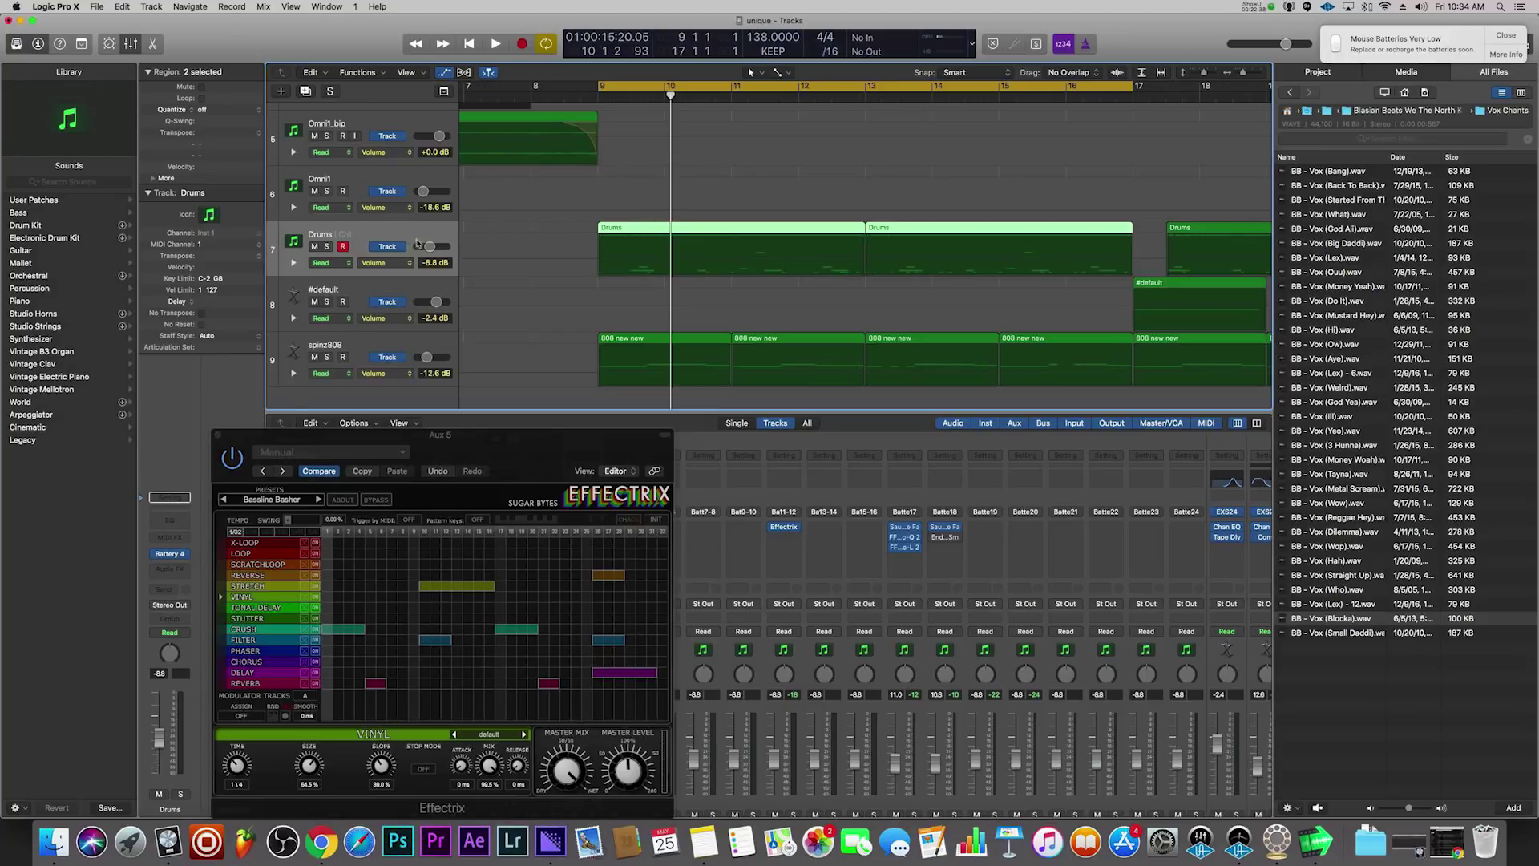
left_click(218, 438)
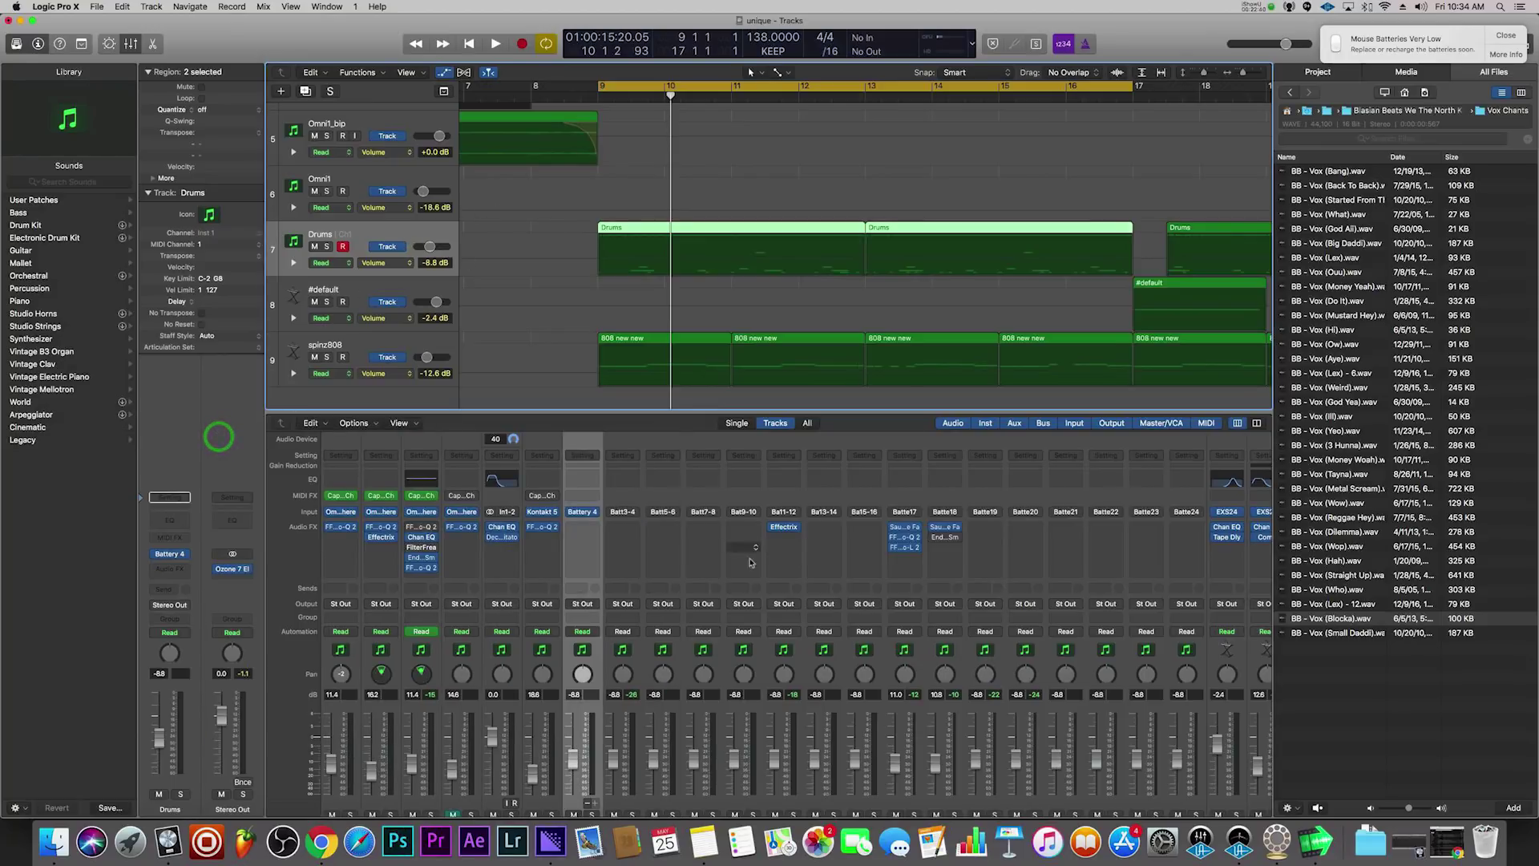
- Play the drums briefly to check the channels, then add the Aux 5 channel as a track below Drums and select it
scroll(606, 646, "down", 1)
key("space")
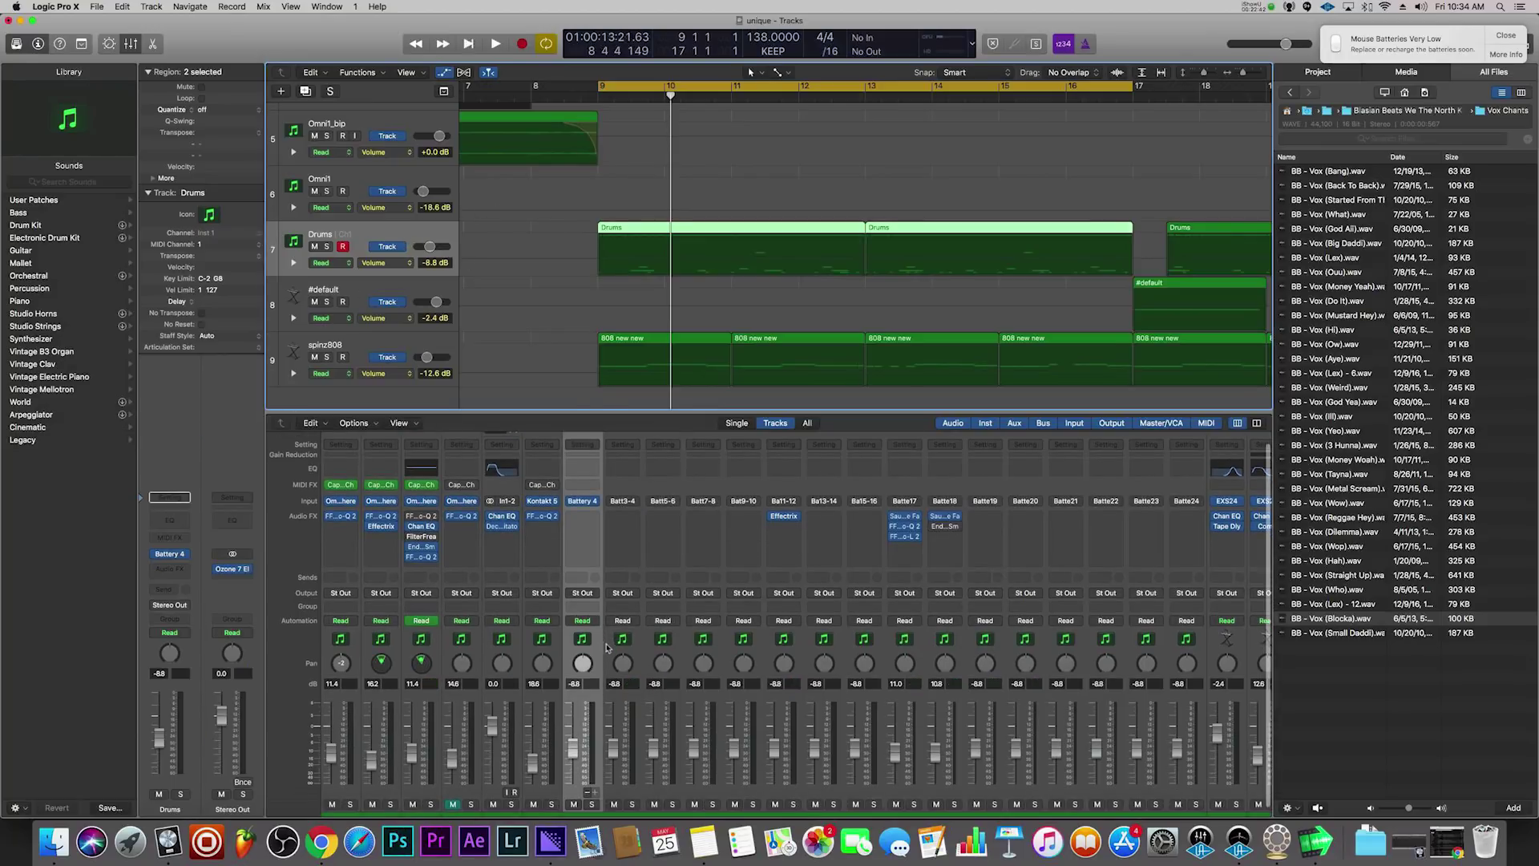
scroll(823, 793, "down", 1)
key("space")
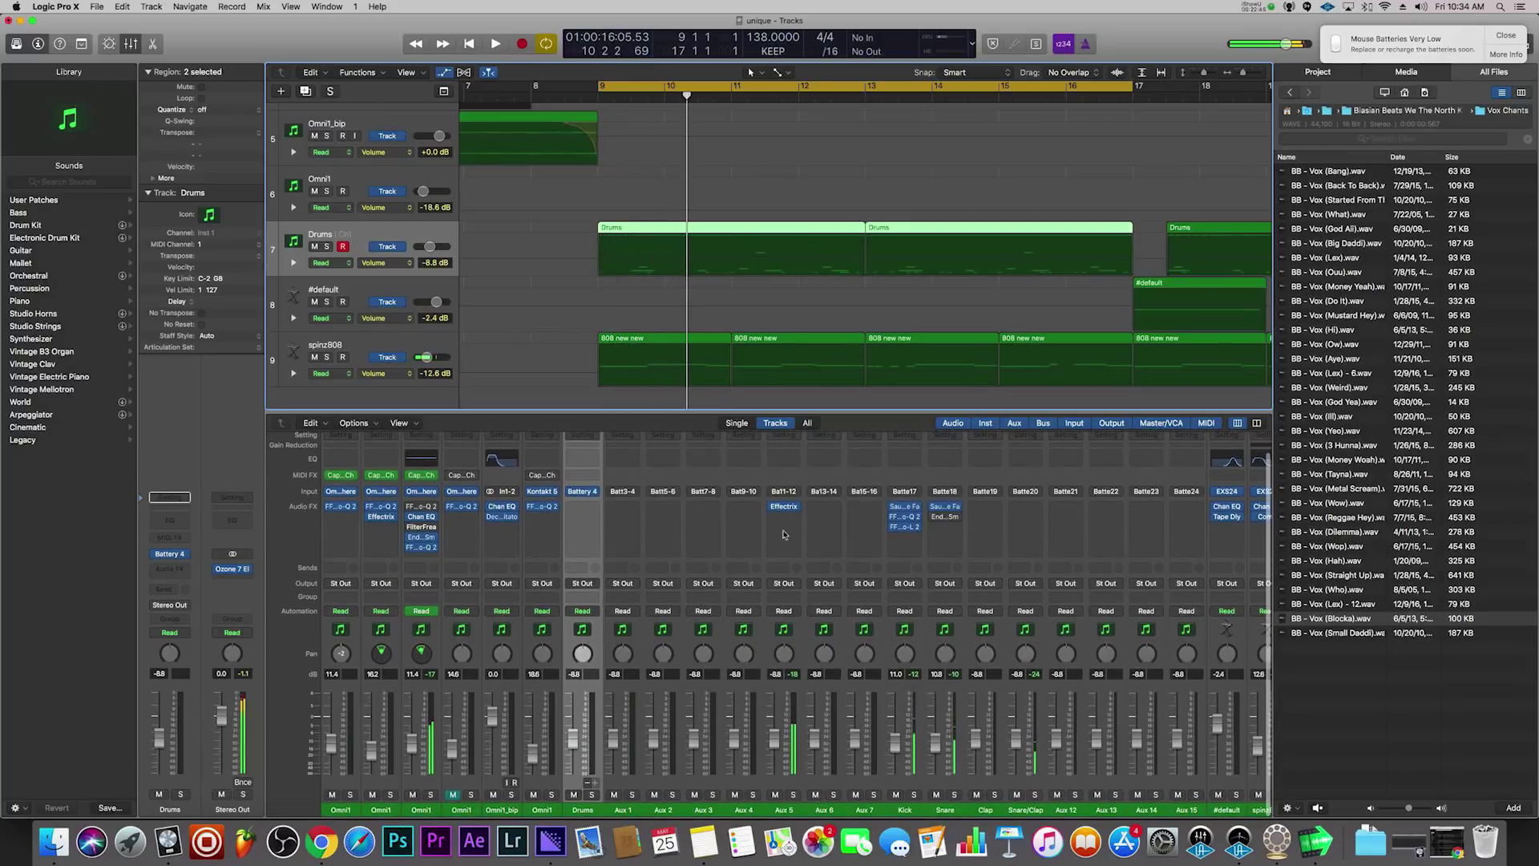
left_click(774, 611)
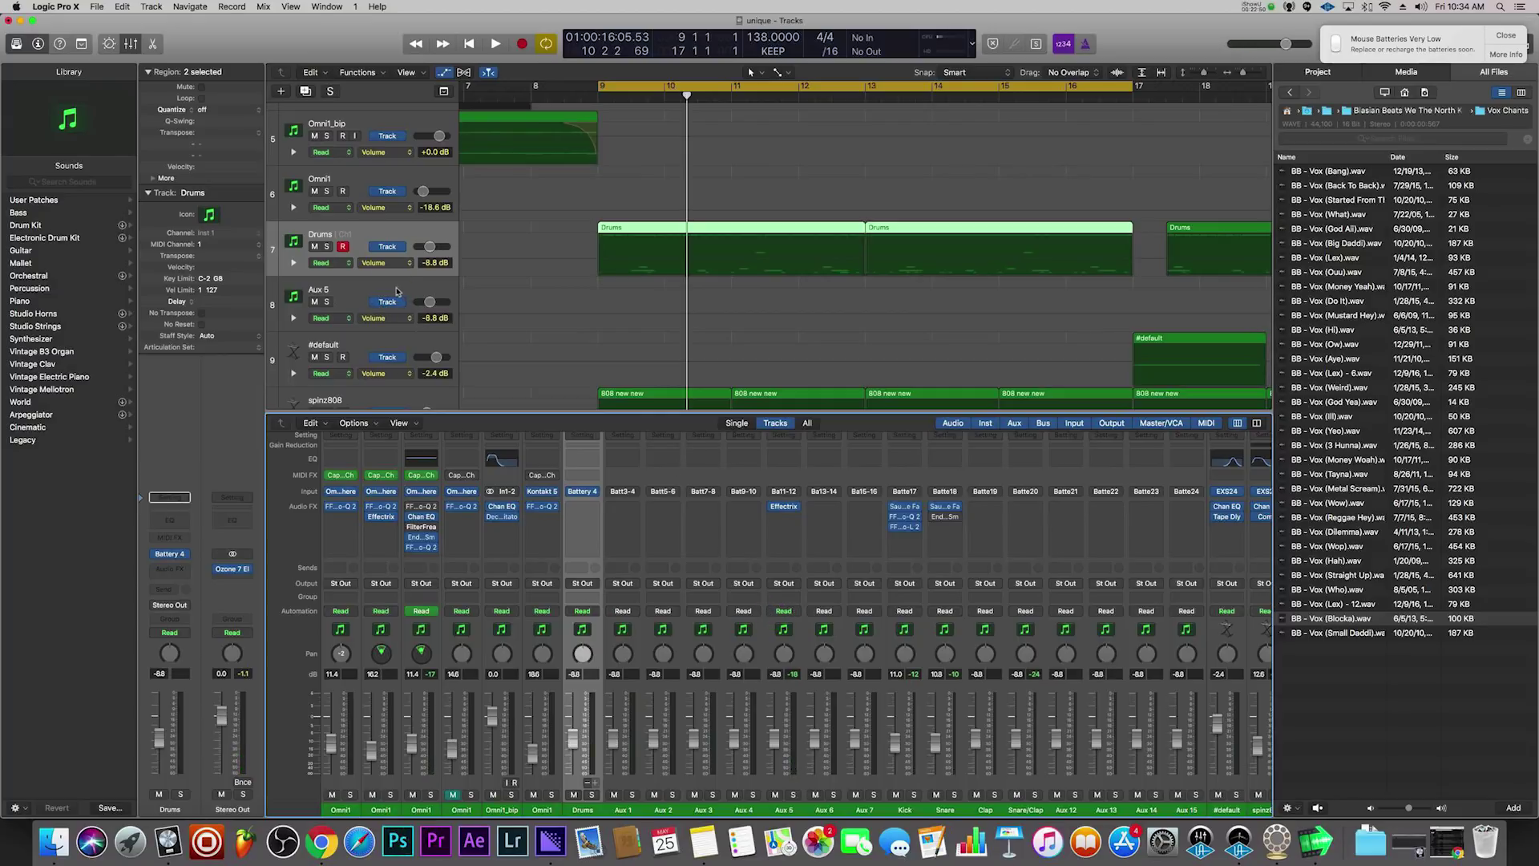
left_click(396, 292)
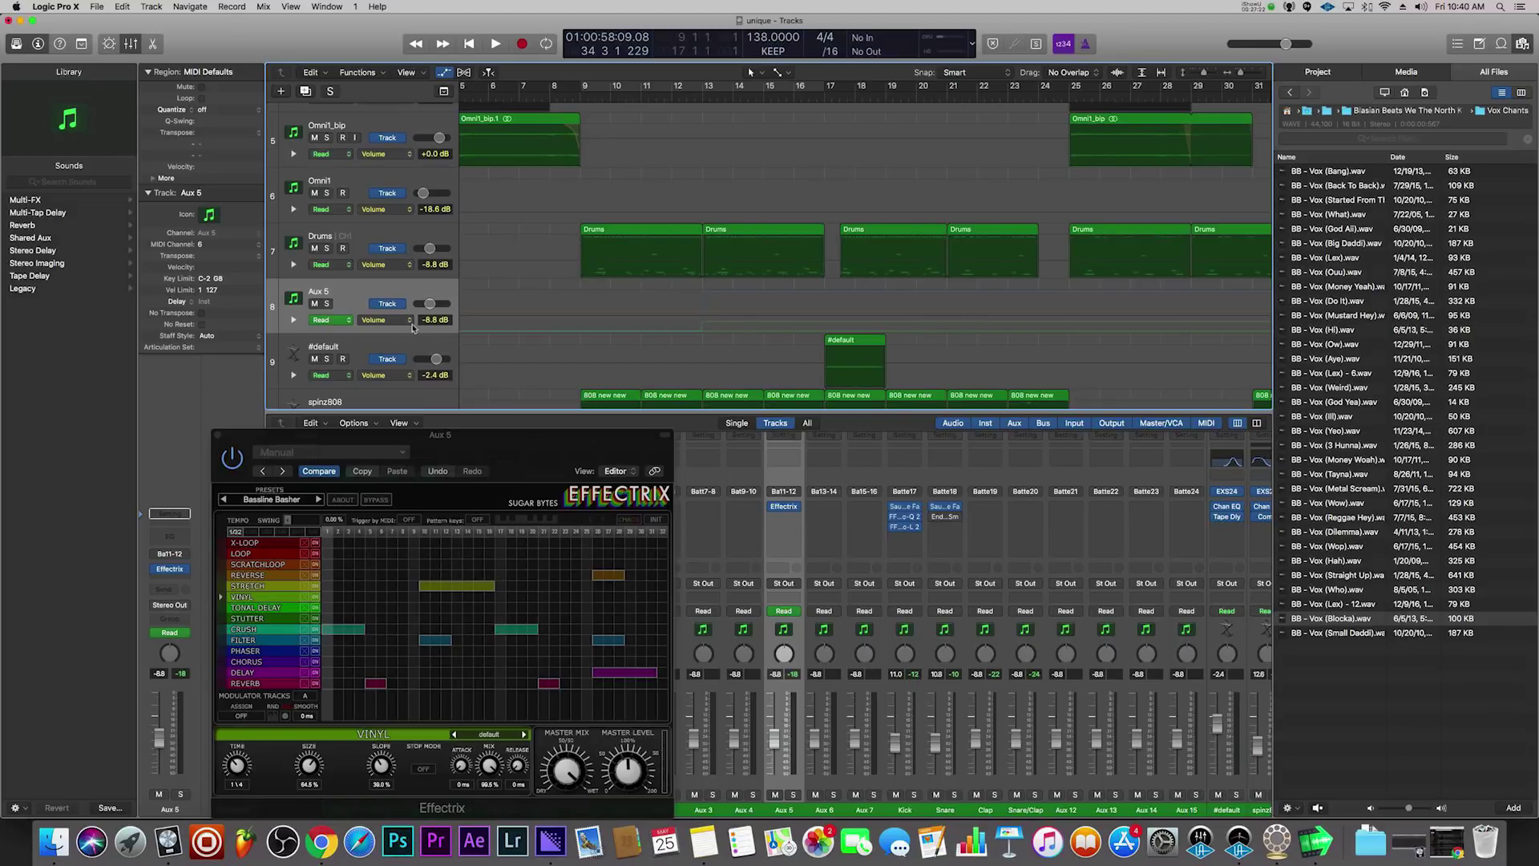
- Set the Aux 5 track's automation parameter to Insert 1 Bypass (Effectrix)
left_click(410, 321)
mouse_move(458, 412)
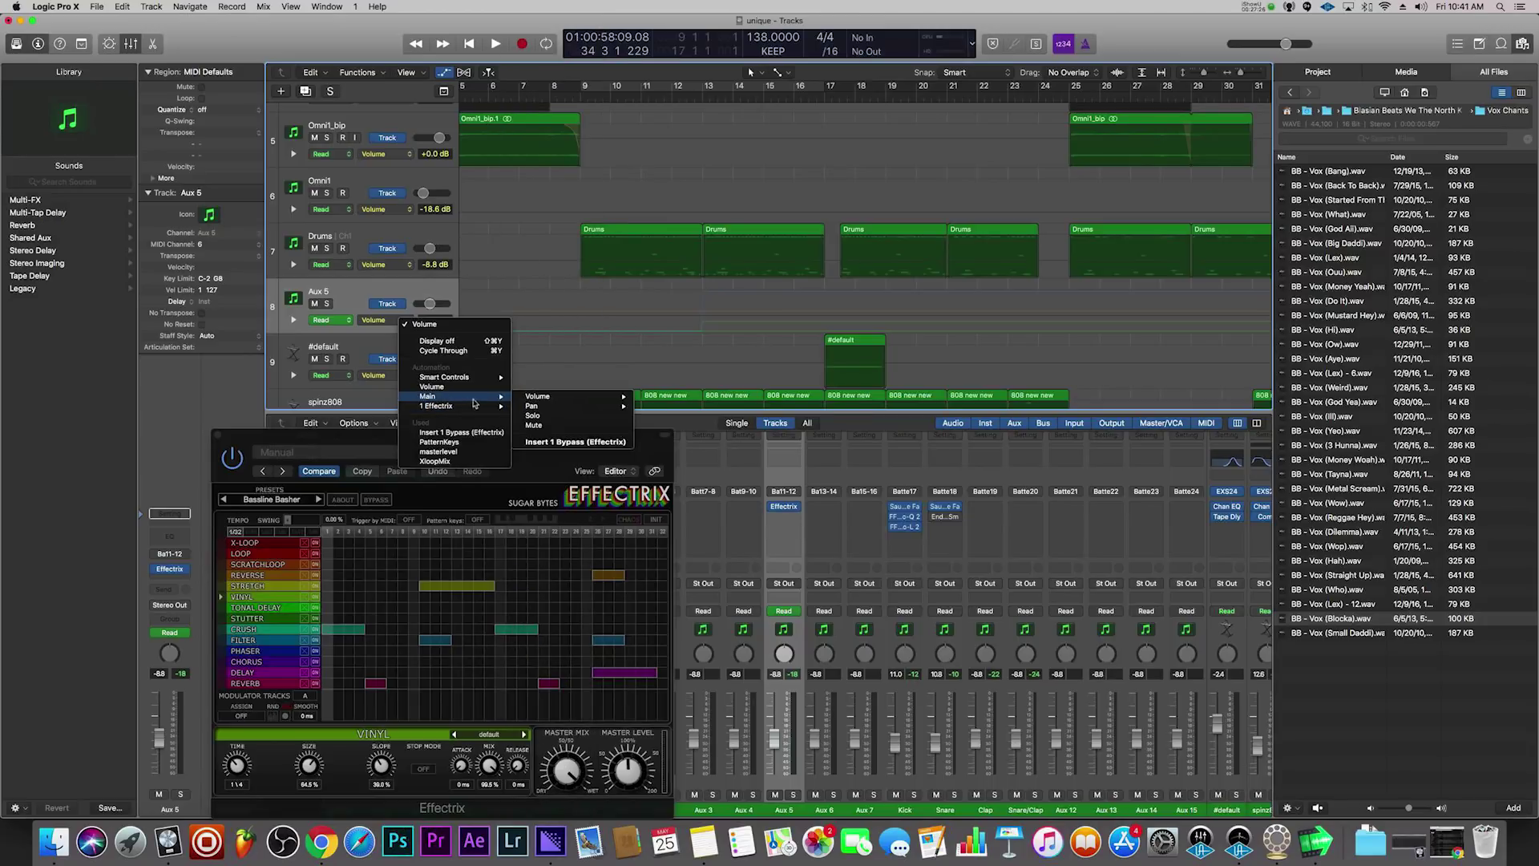
left_click(566, 444)
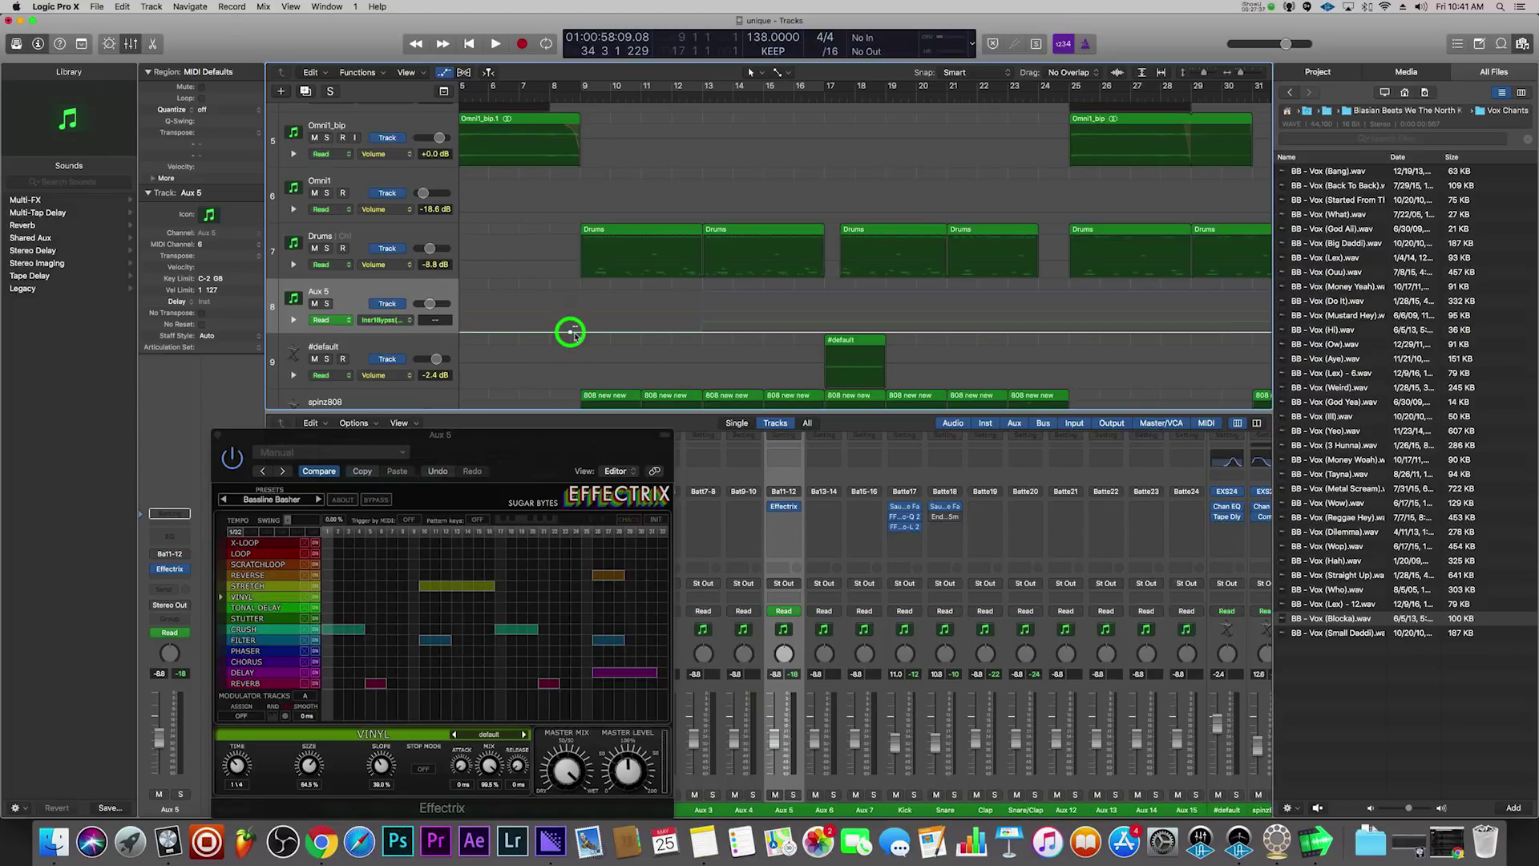
- Automate Aux 5's Effectrix to be bypassed from bar 9 onwards and play across the change
left_click_drag(583, 333, 580, 294)
key("space")
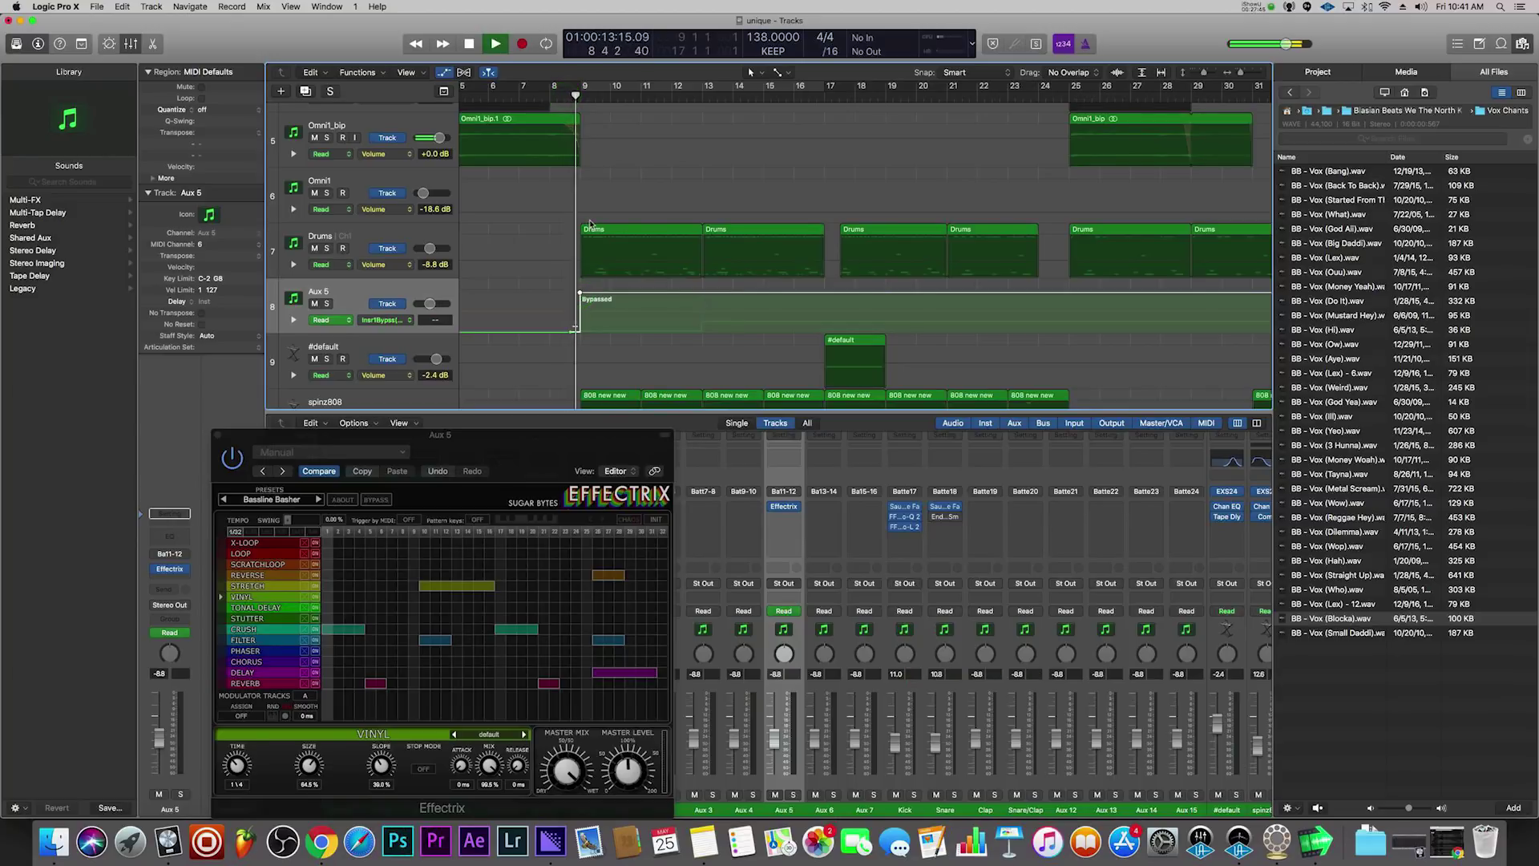
key("space")
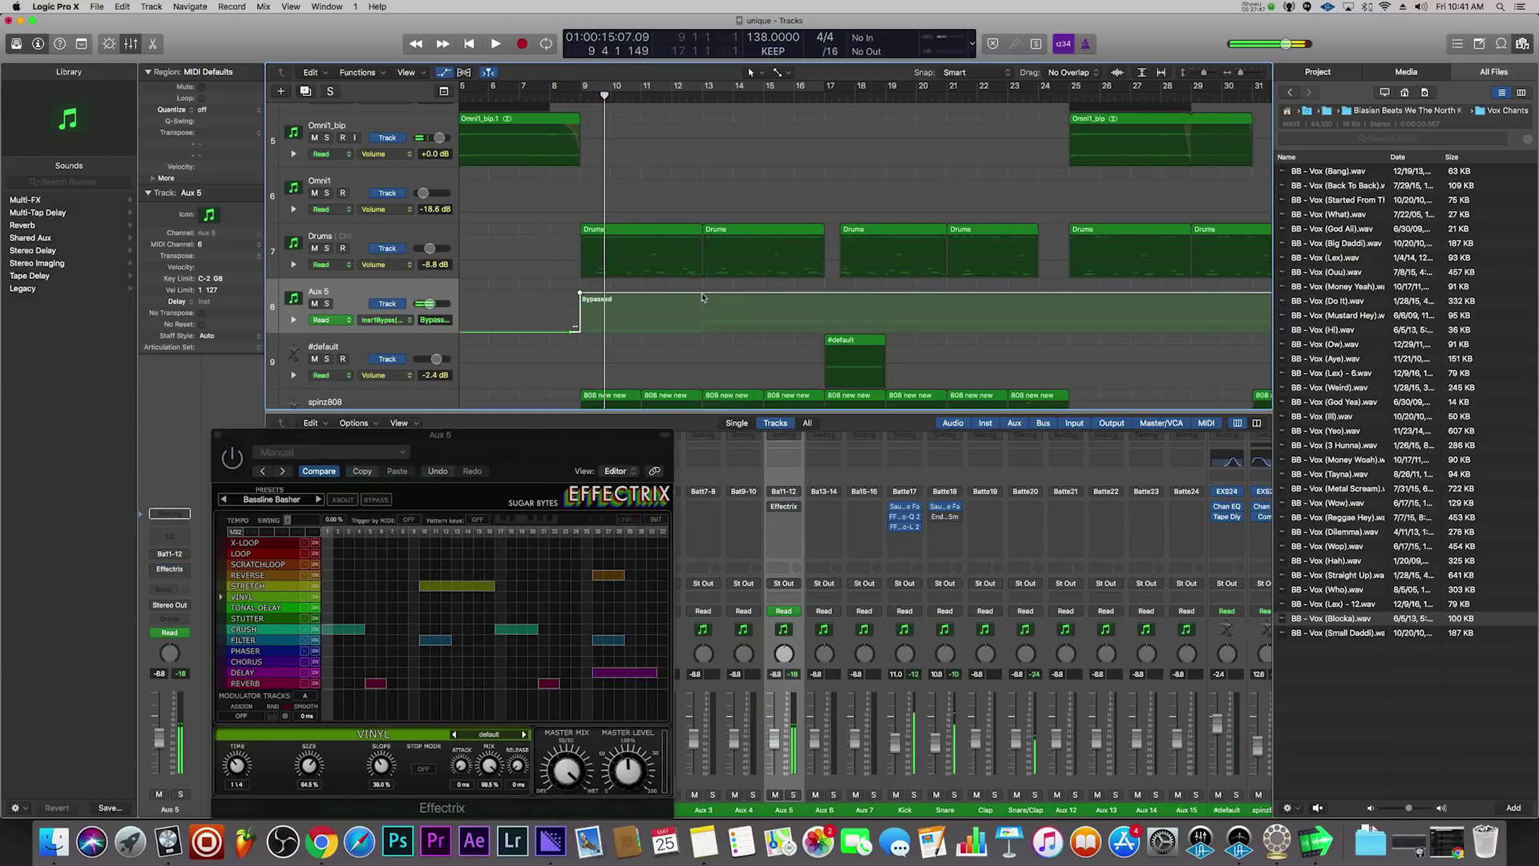
- End the Effectrix bypass automation at bar 13, align its point to the second Drums region and play from there
left_click_drag(703, 294, 703, 331)
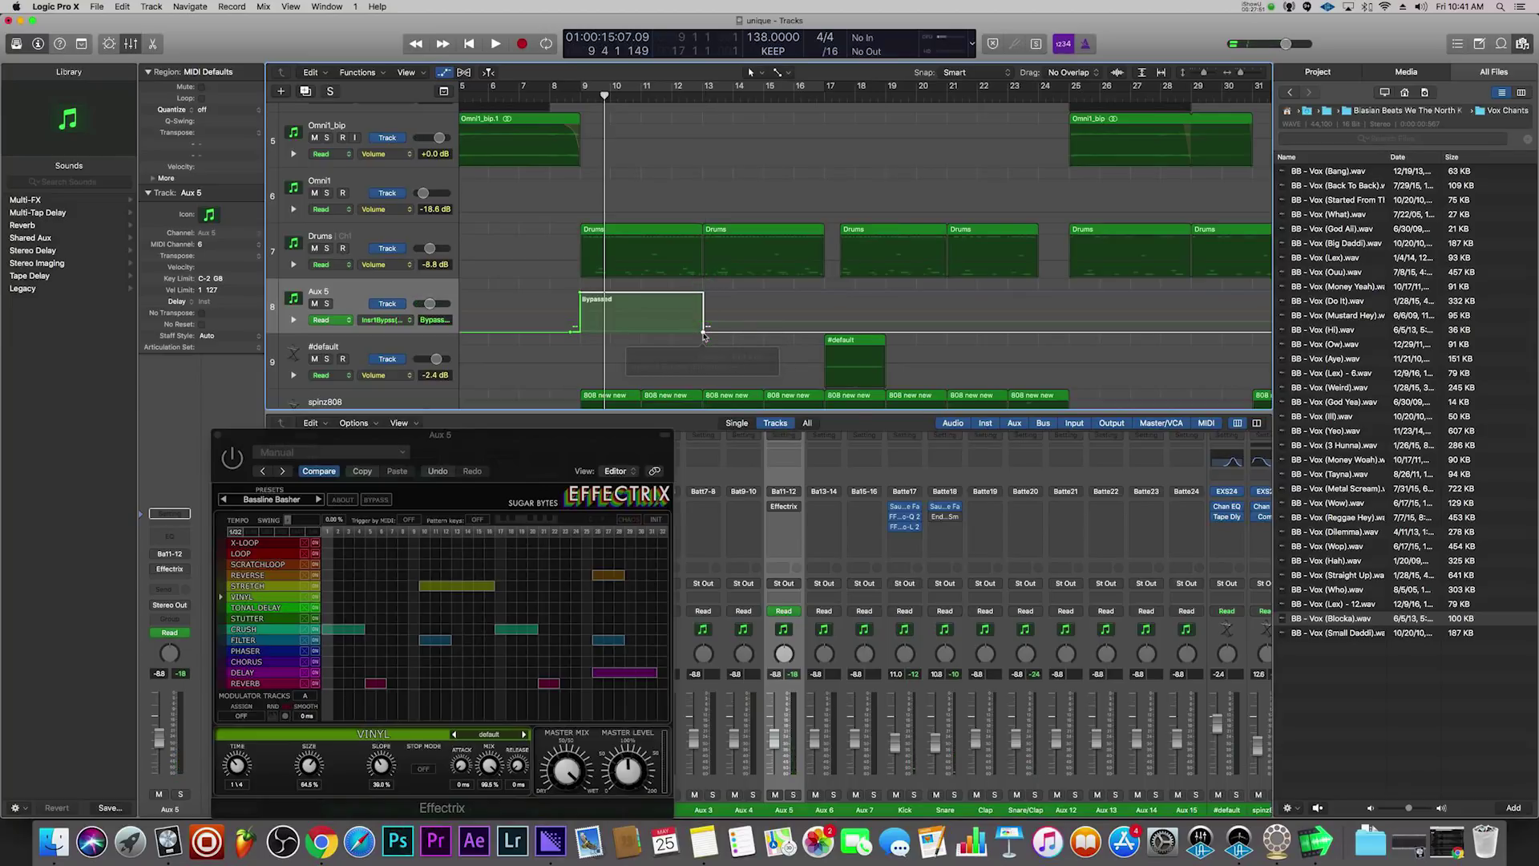
scroll(704, 335, "right", 5)
left_click(1131, 101)
left_click_drag(1136, 332, 1130, 331)
scroll(1031, 332, "down", 5)
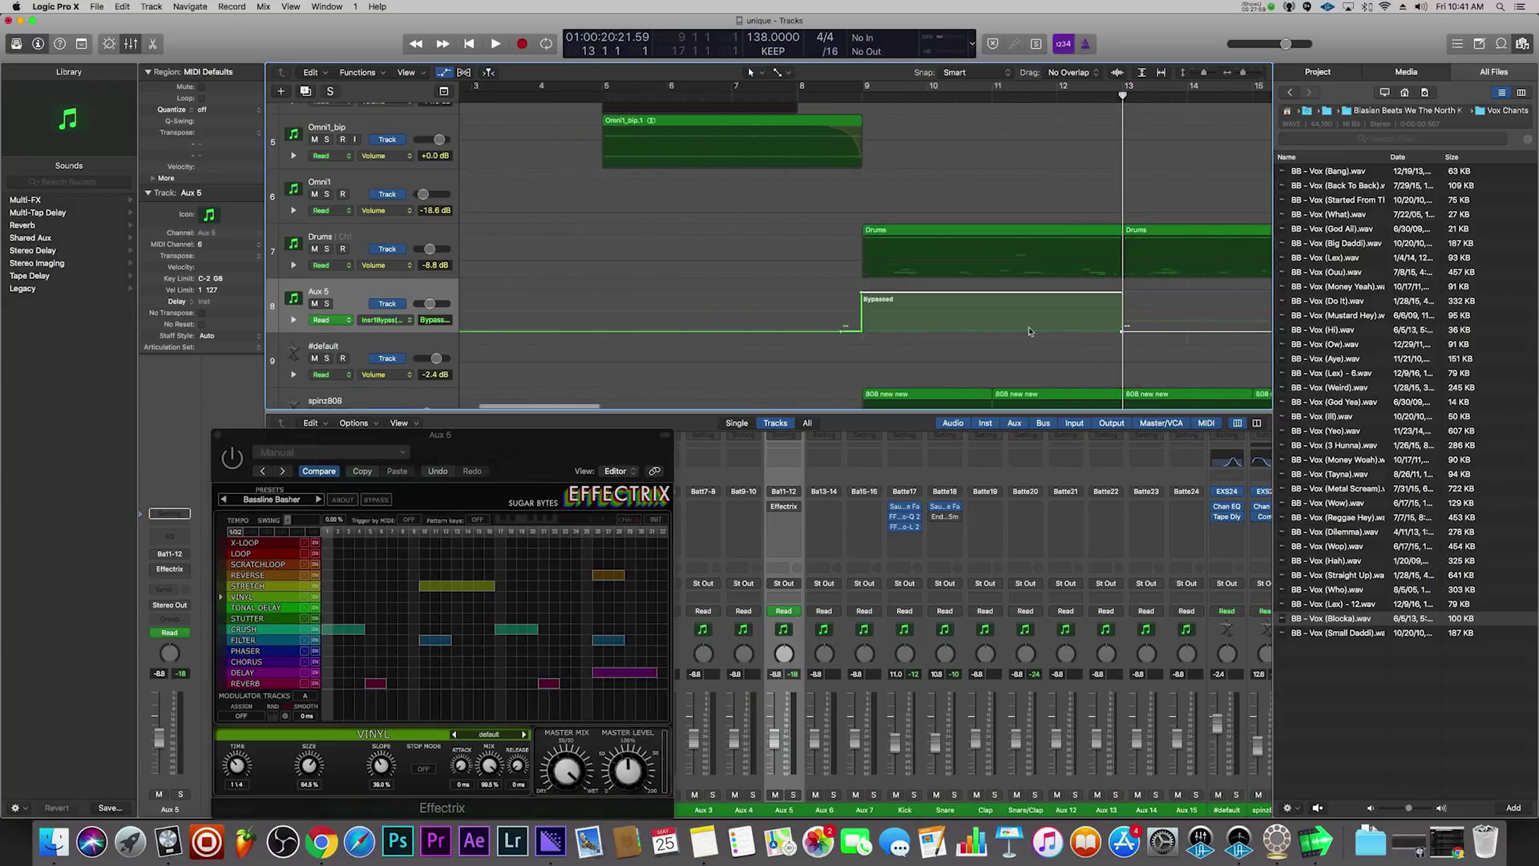
key("space")
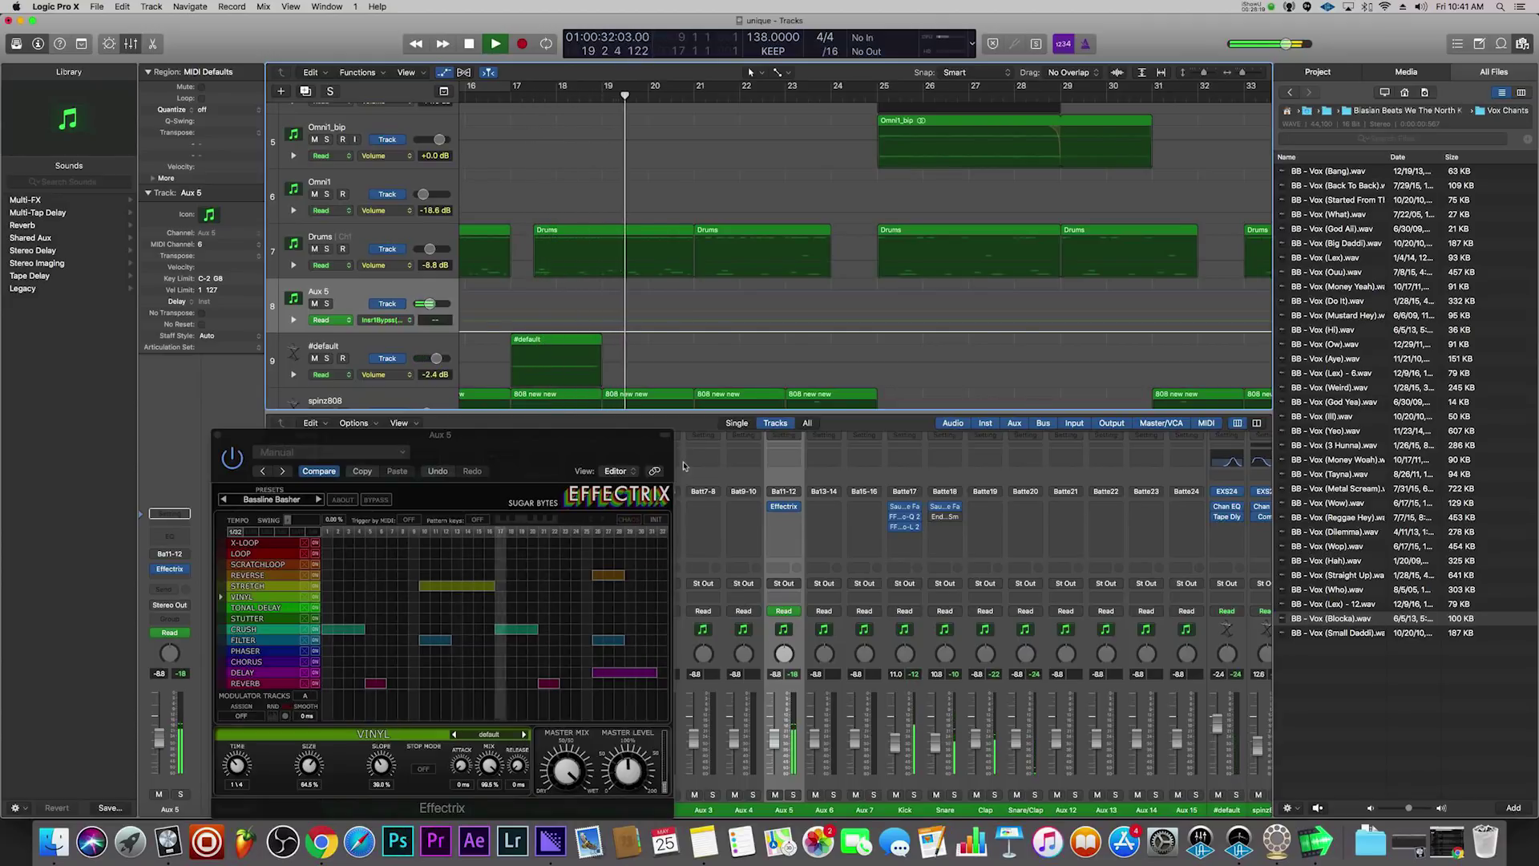
- Extend the Effectrix bypass on Aux 5 to bar 17 and play across the transition
scroll(629, 255, "left", 5)
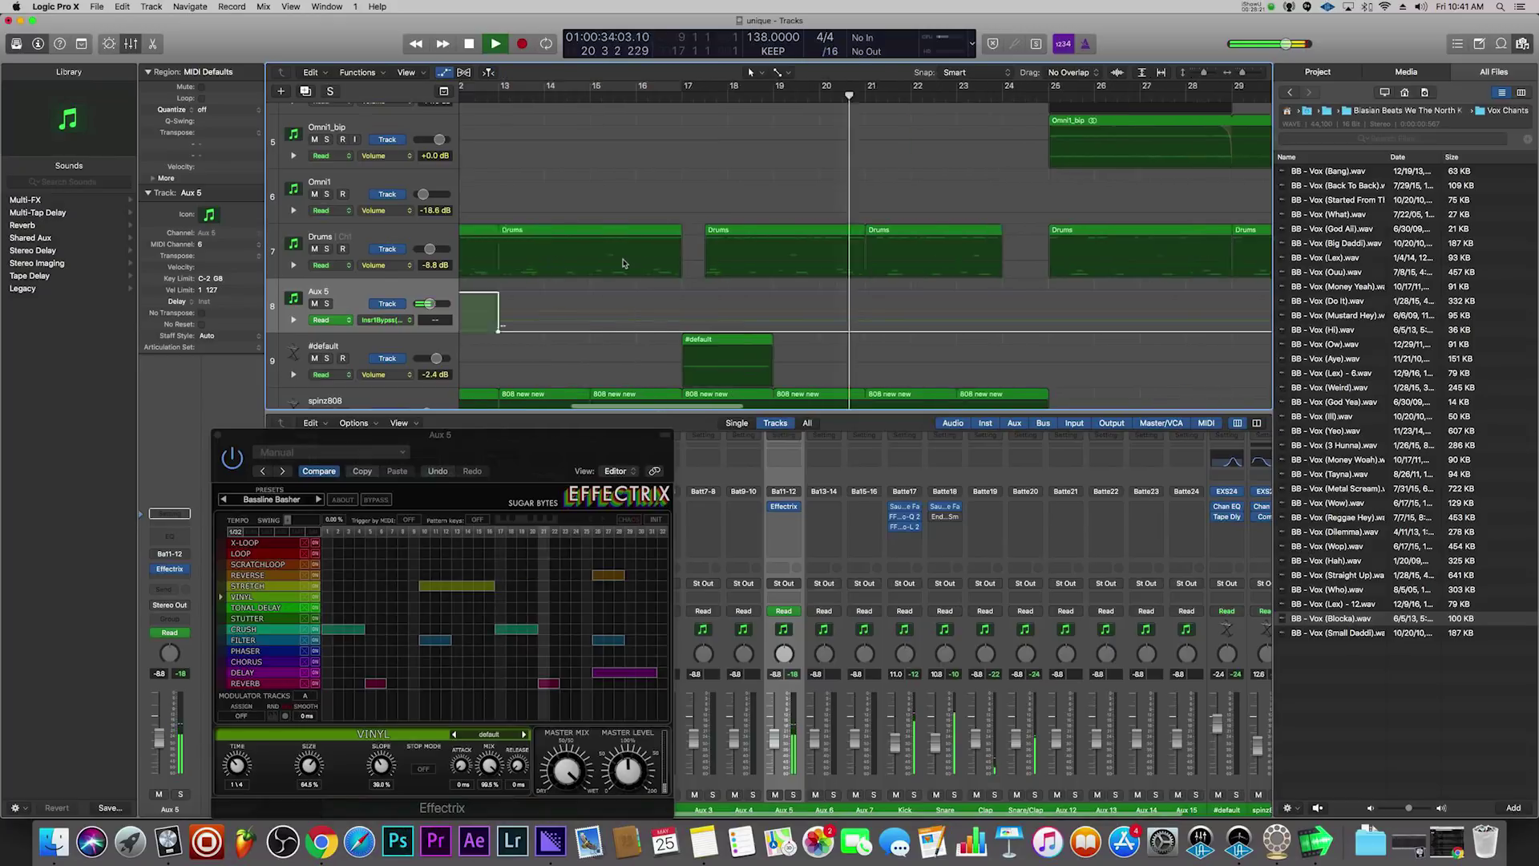
left_click_drag(660, 332, 844, 328)
left_click(819, 96)
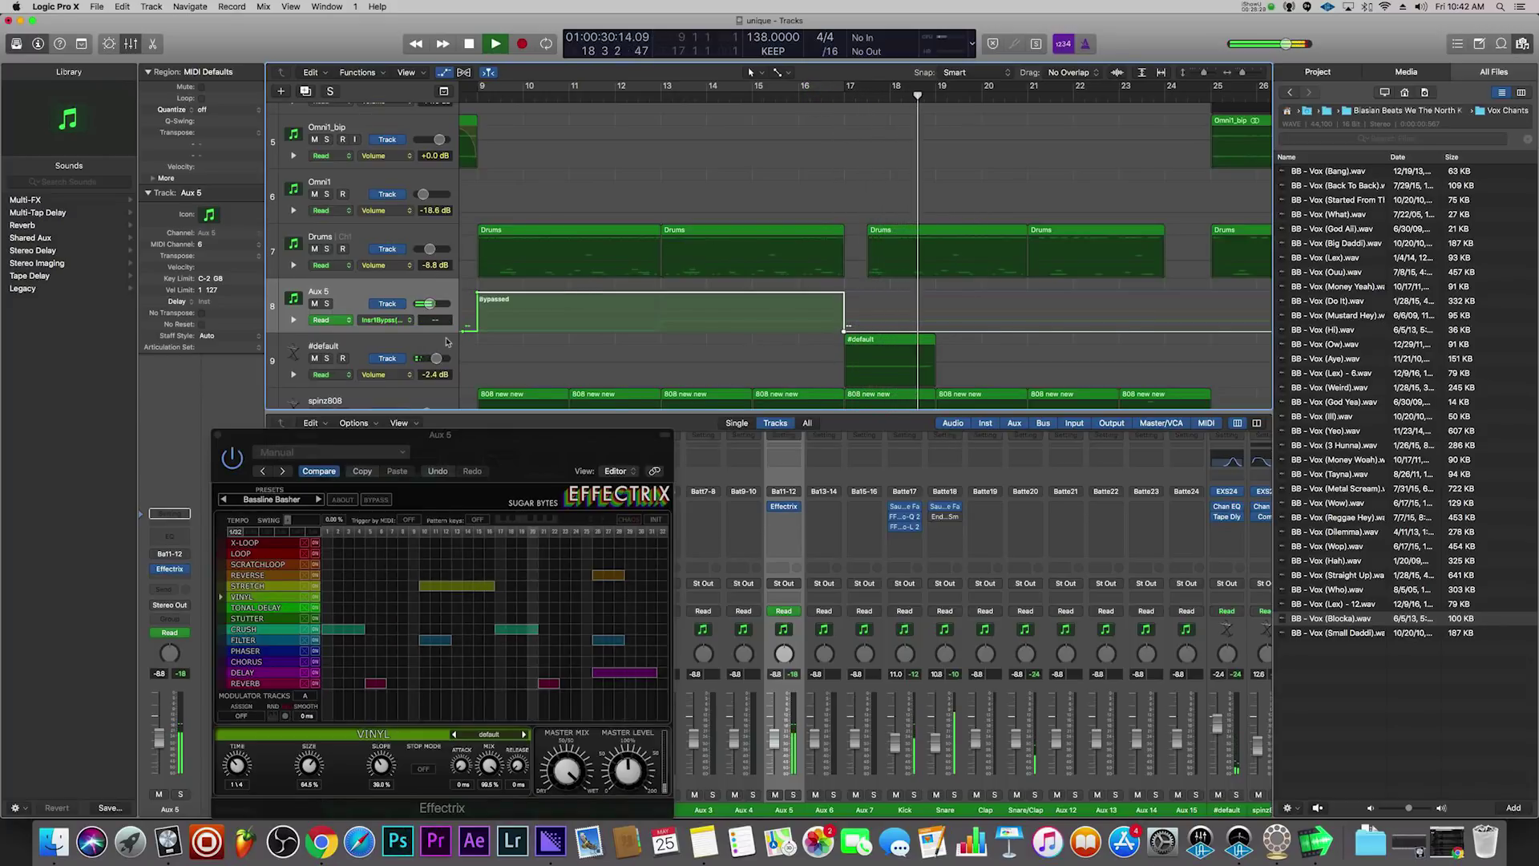
left_click(218, 436)
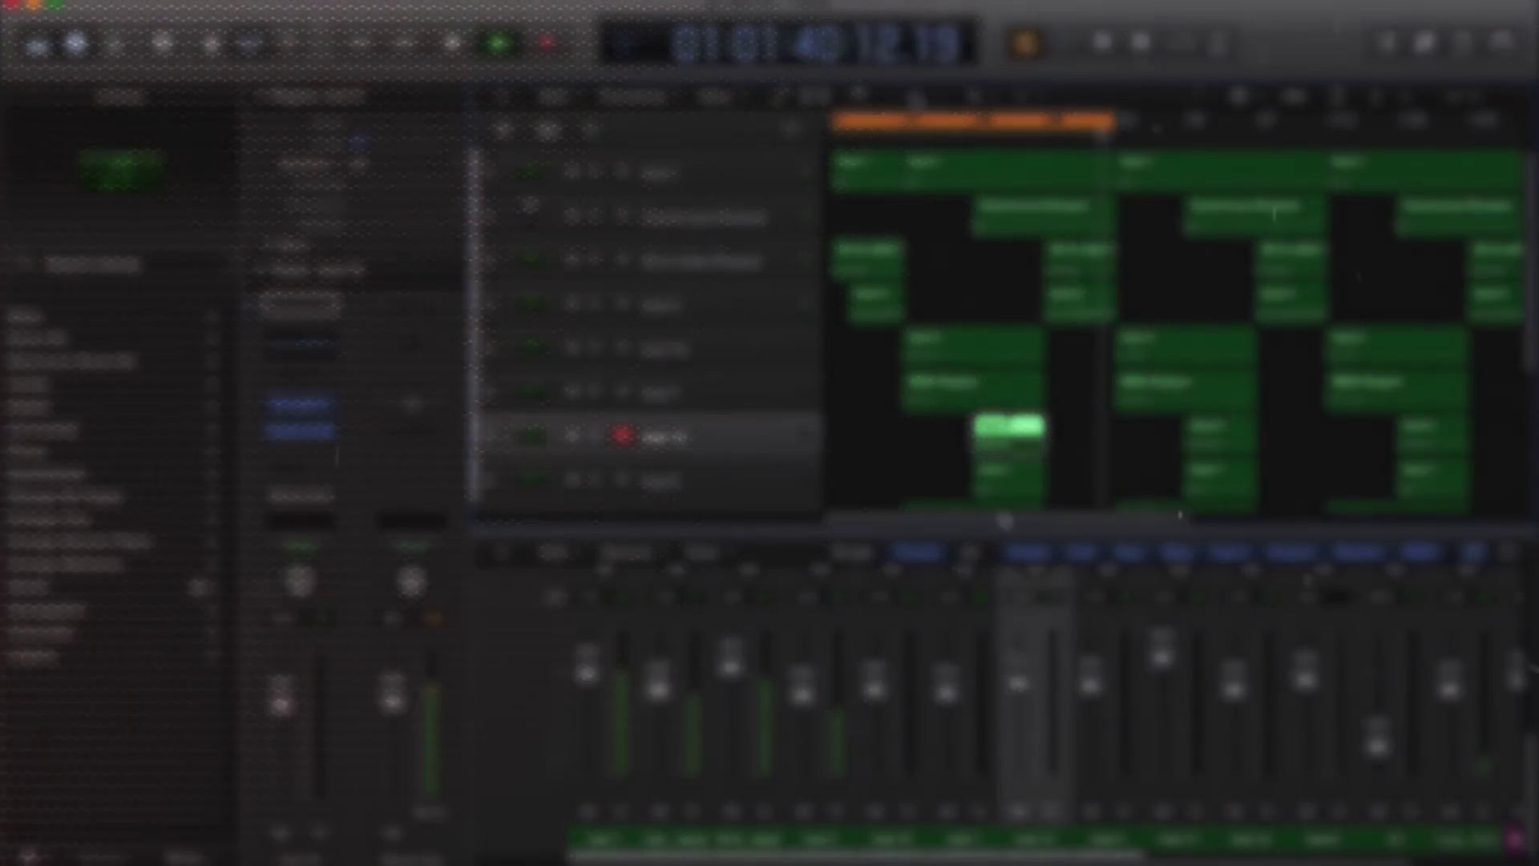
left_click_drag(906, 128, 975, 122)
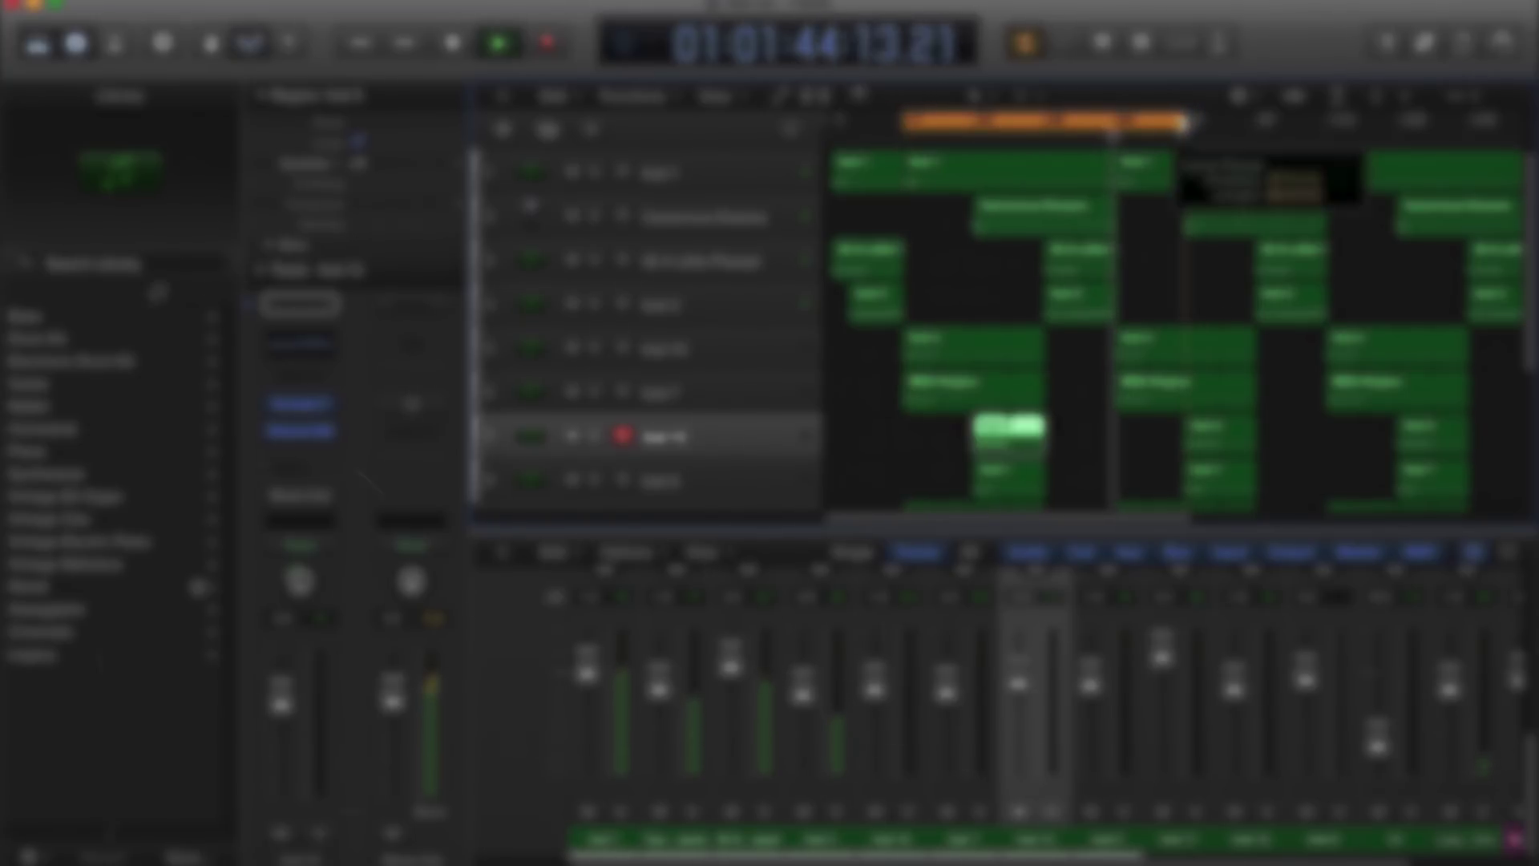